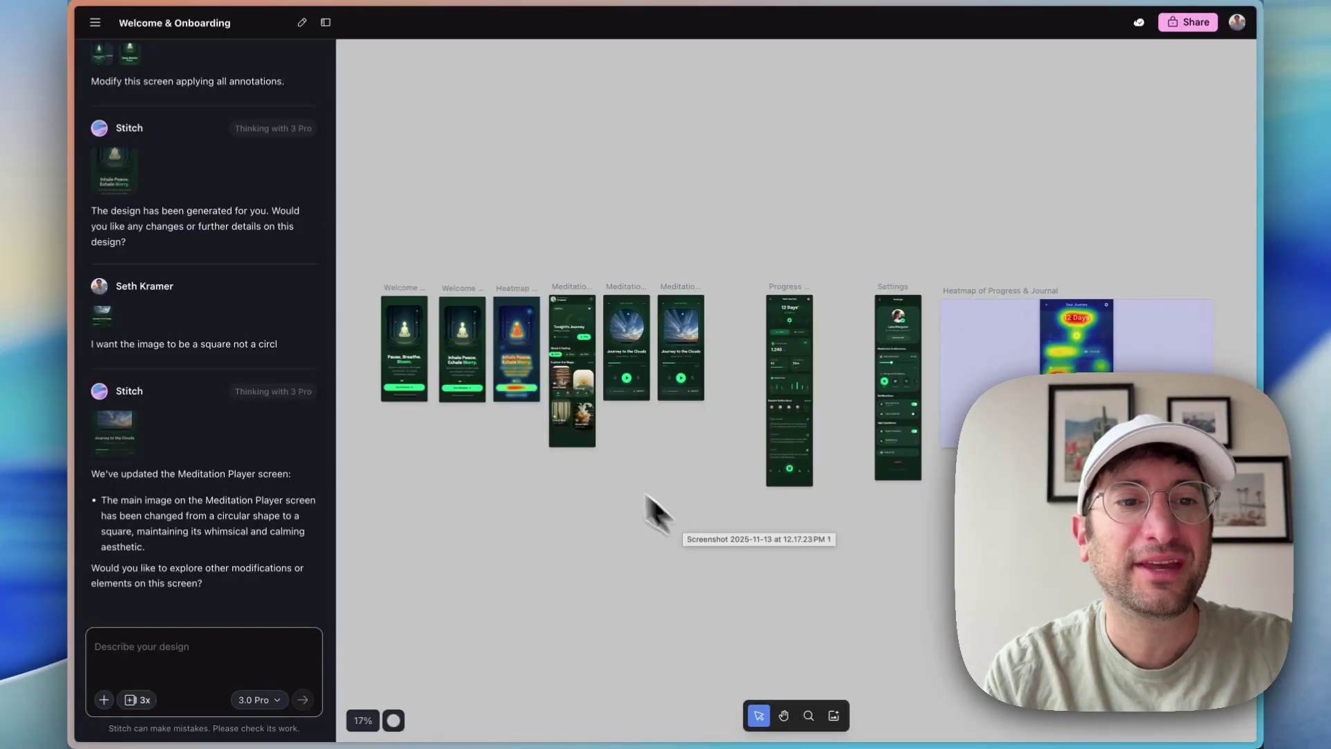
Inspect the original Welcome & Onboarding and Meditation Player screens on the canvas.
click(403, 336)
scroll(402, 335, up, 3)
scroll(401, 335, up, 5)
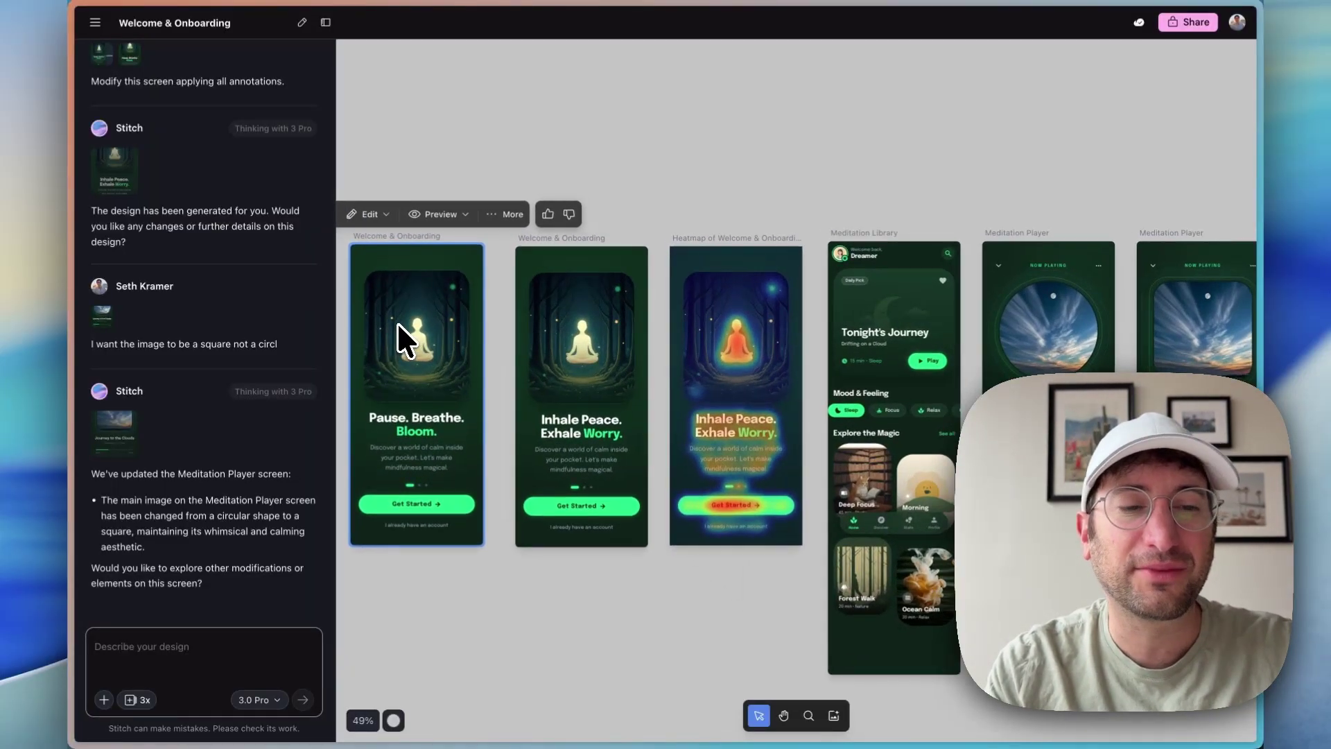
click(718, 250)
scroll(822, 299, right, 10)
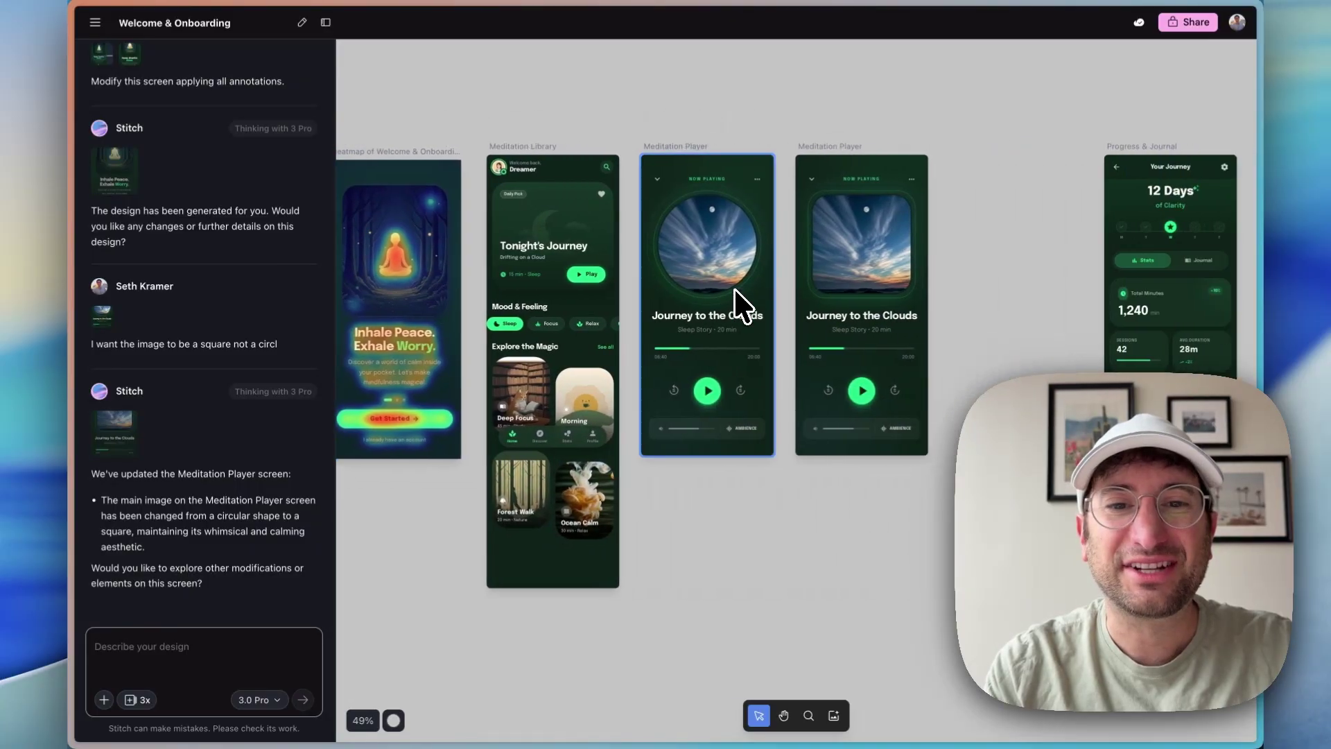
scroll(816, 301, down, 3)
scroll(814, 298, right, 10)
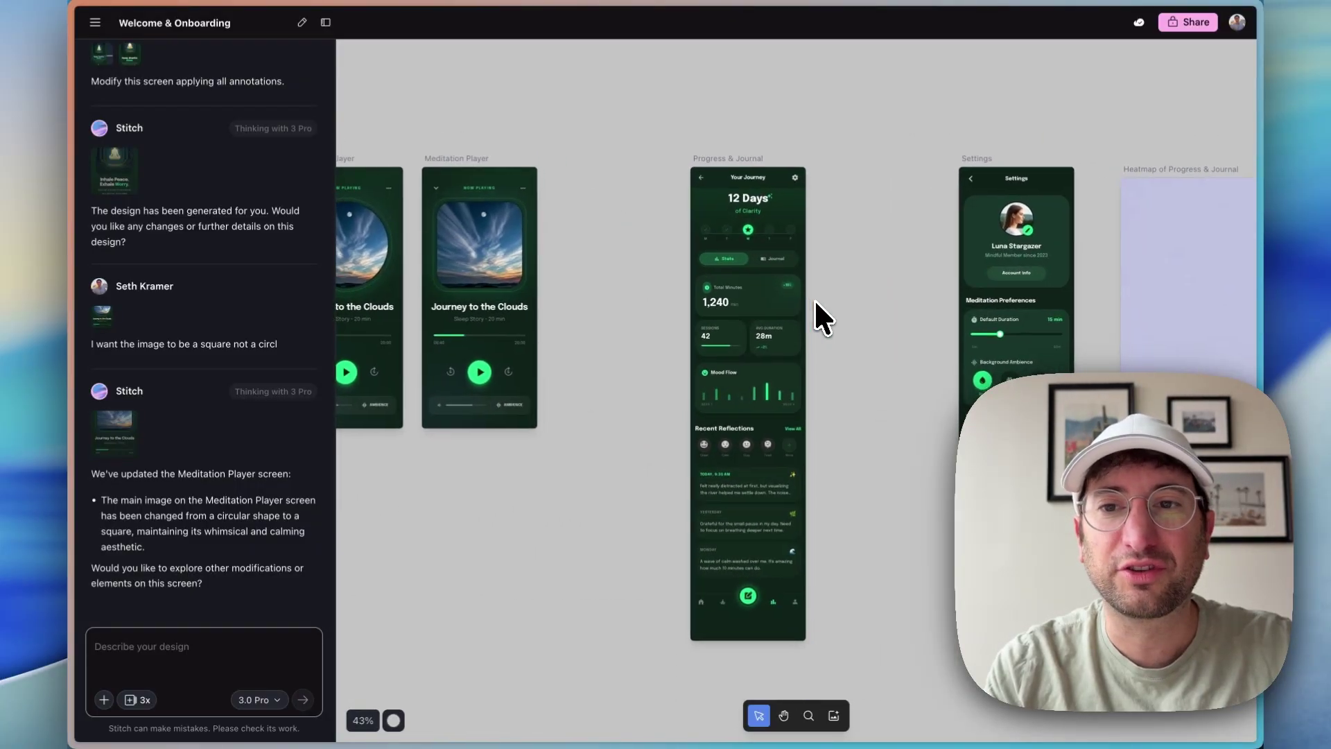
scroll(814, 299, up, 2)
Inspect the Progress & Journal screen and its heatmap.
click(838, 252)
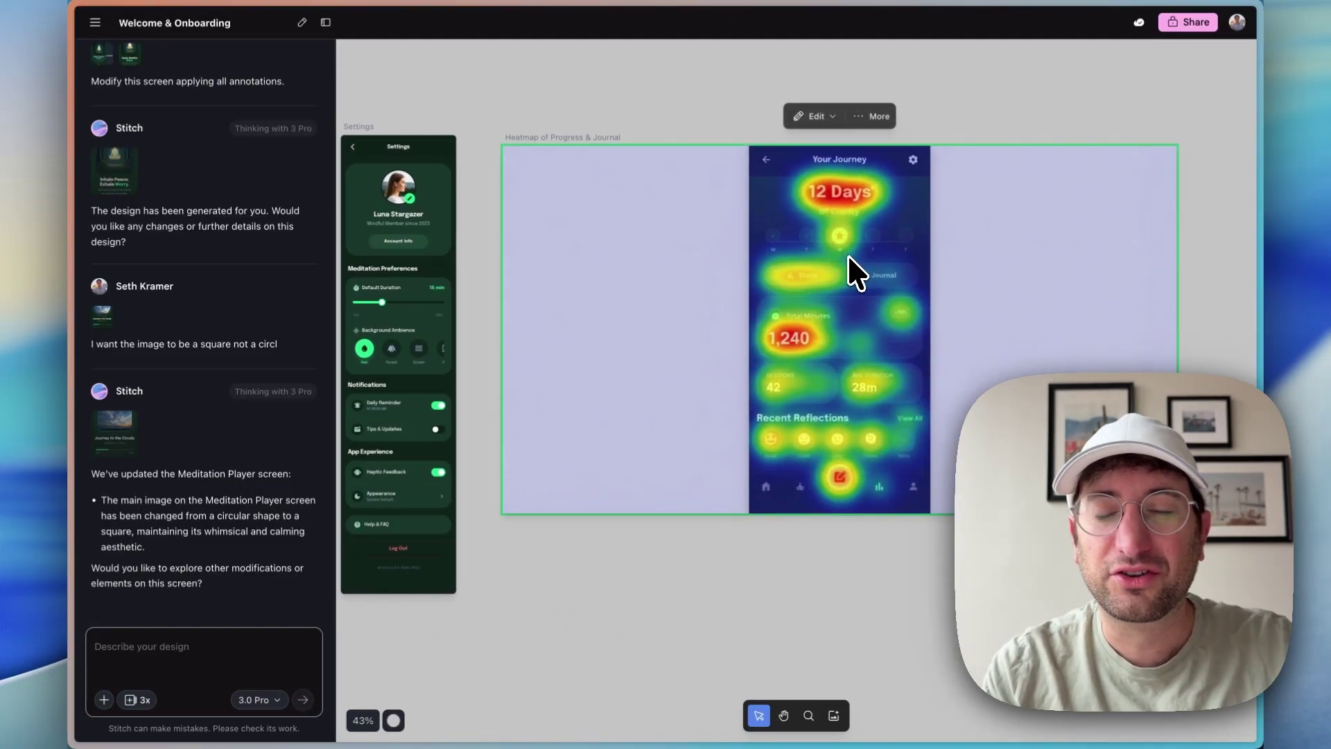
scroll(858, 286, down, 5)
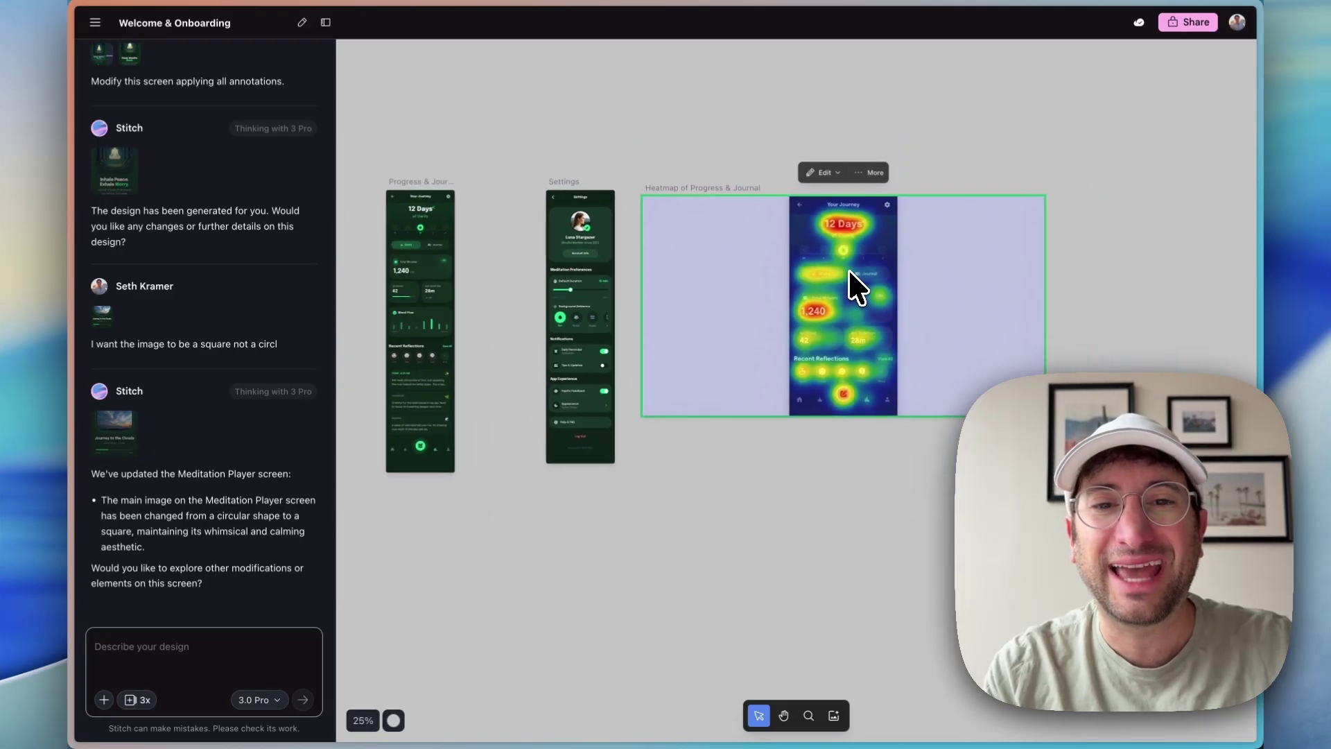
scroll(609, 321, left, 5)
click(621, 311)
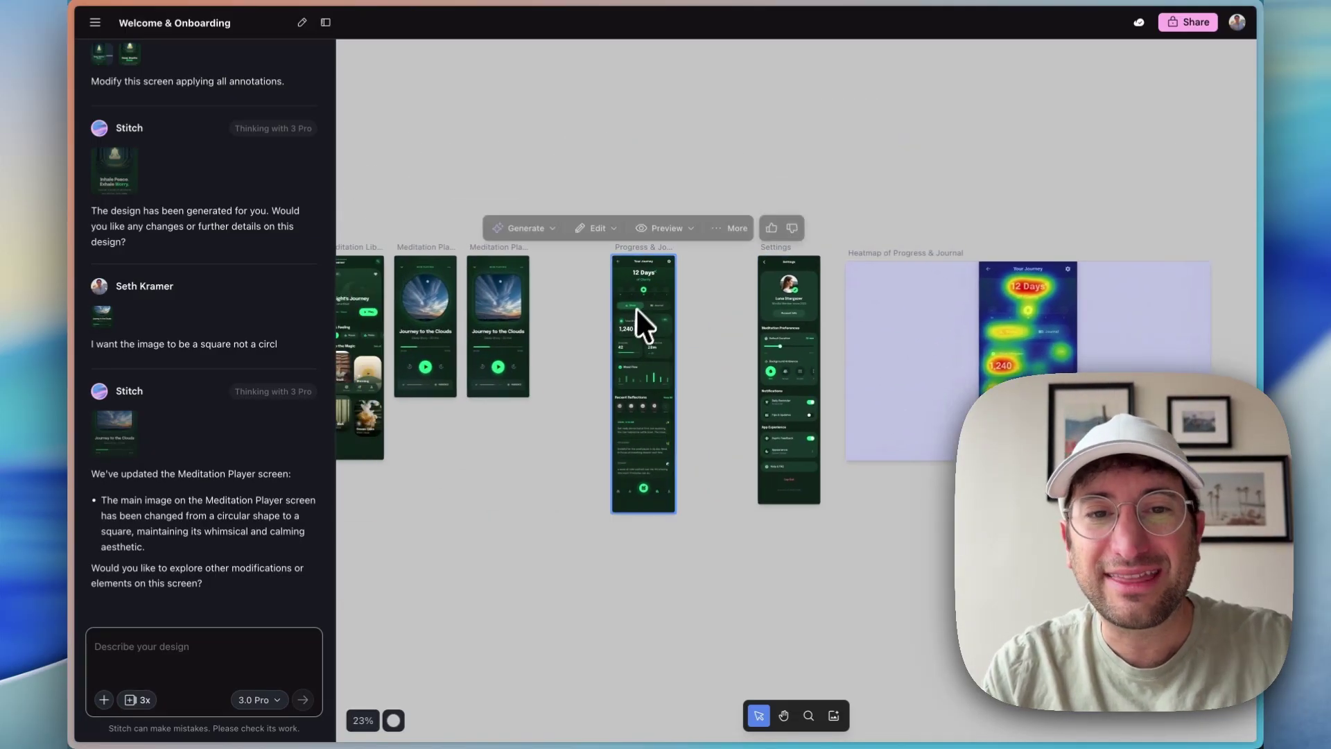
scroll(646, 284, up, 5)
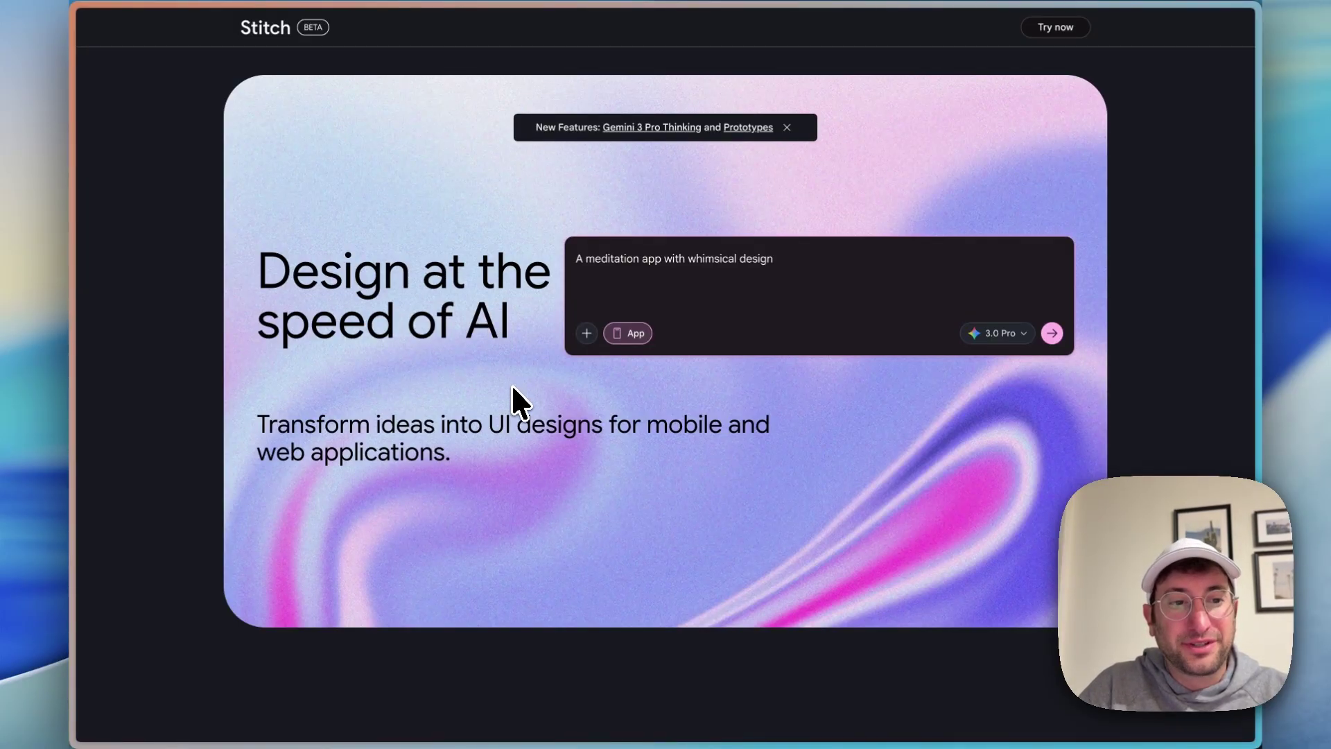
Enter Stitch, keep the 3.0 Pro model, and submit the whimsical meditation app prompt.
click(1051, 336)
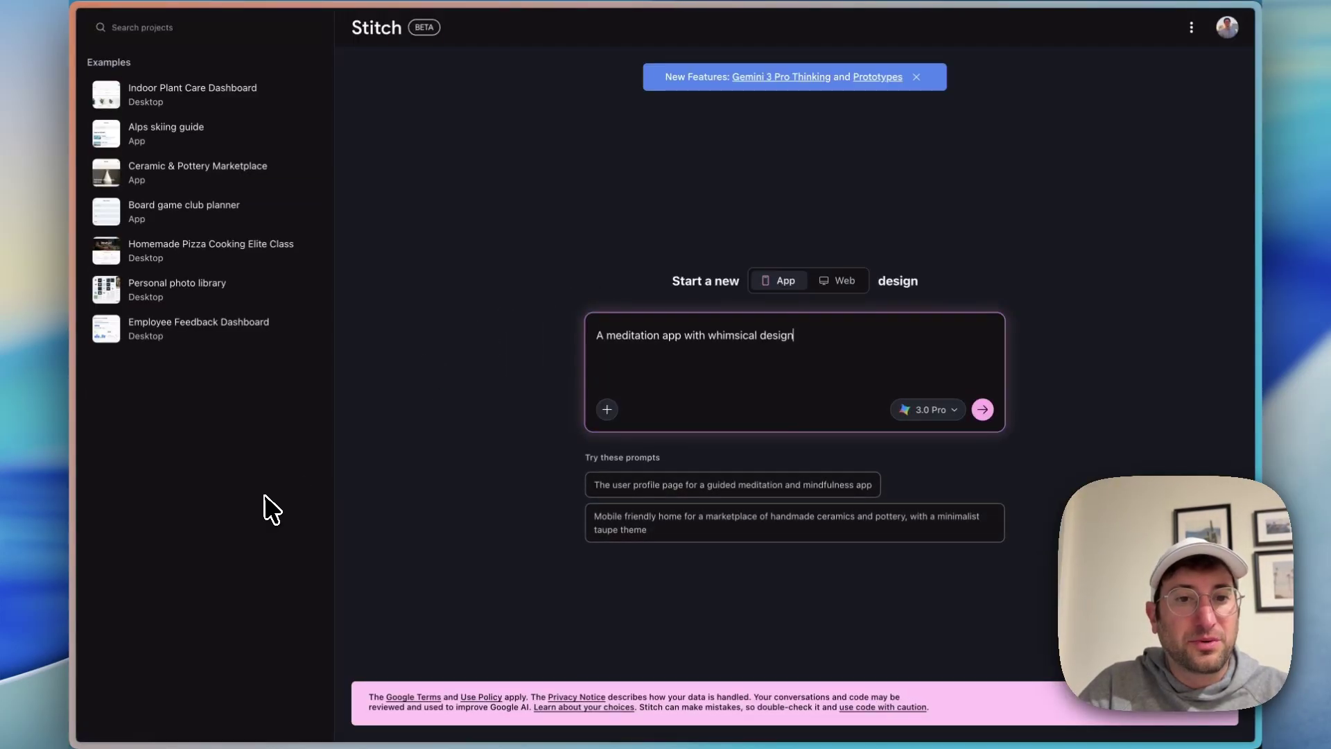
click(934, 414)
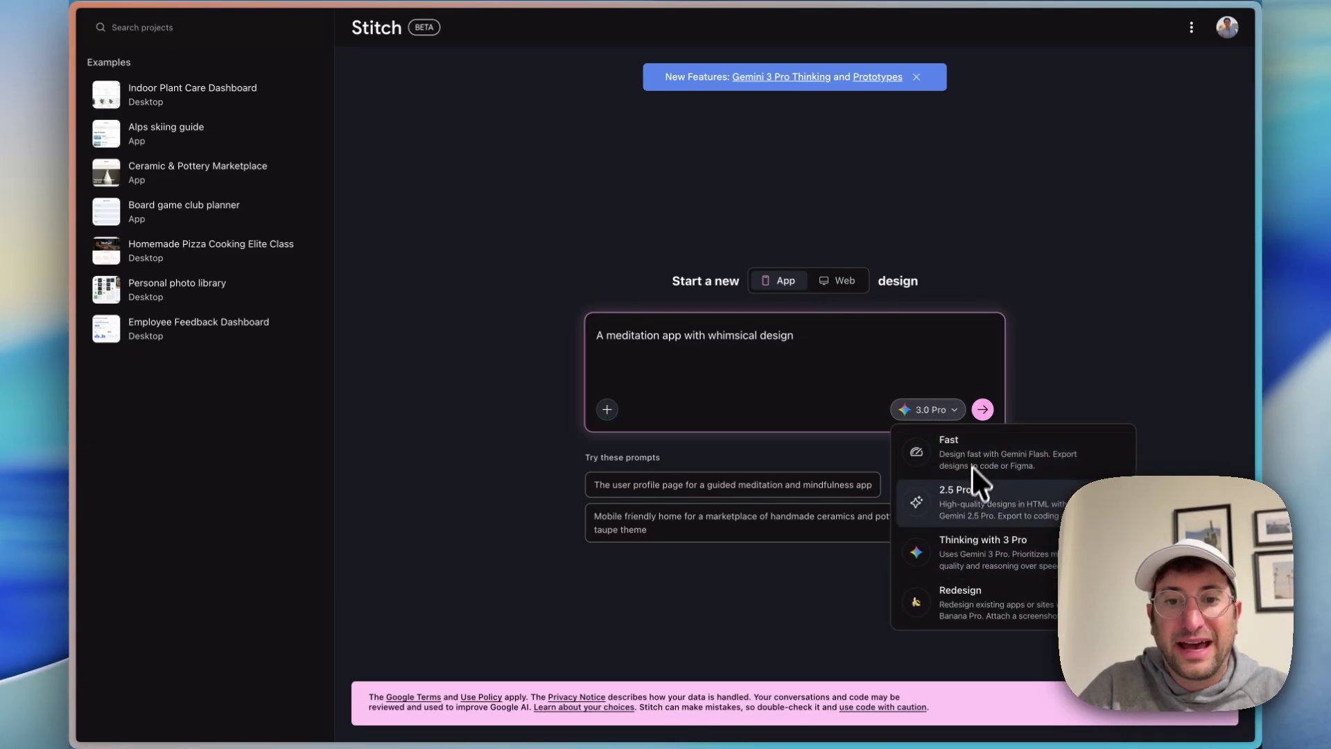
click(982, 409)
click(983, 409)
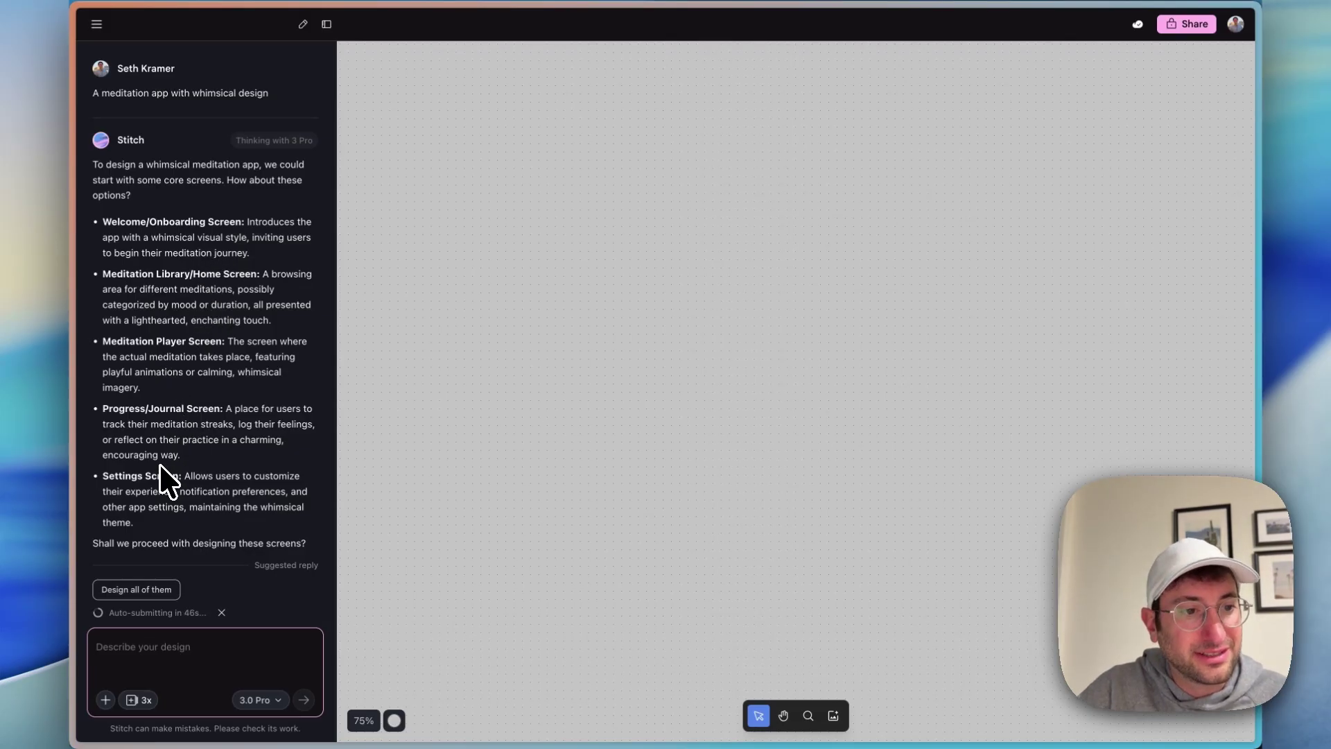
Read Stitch's plan: Welcome, Library, Player, Progress/Journal and Settings screens.
scroll(176, 481, down, 1)
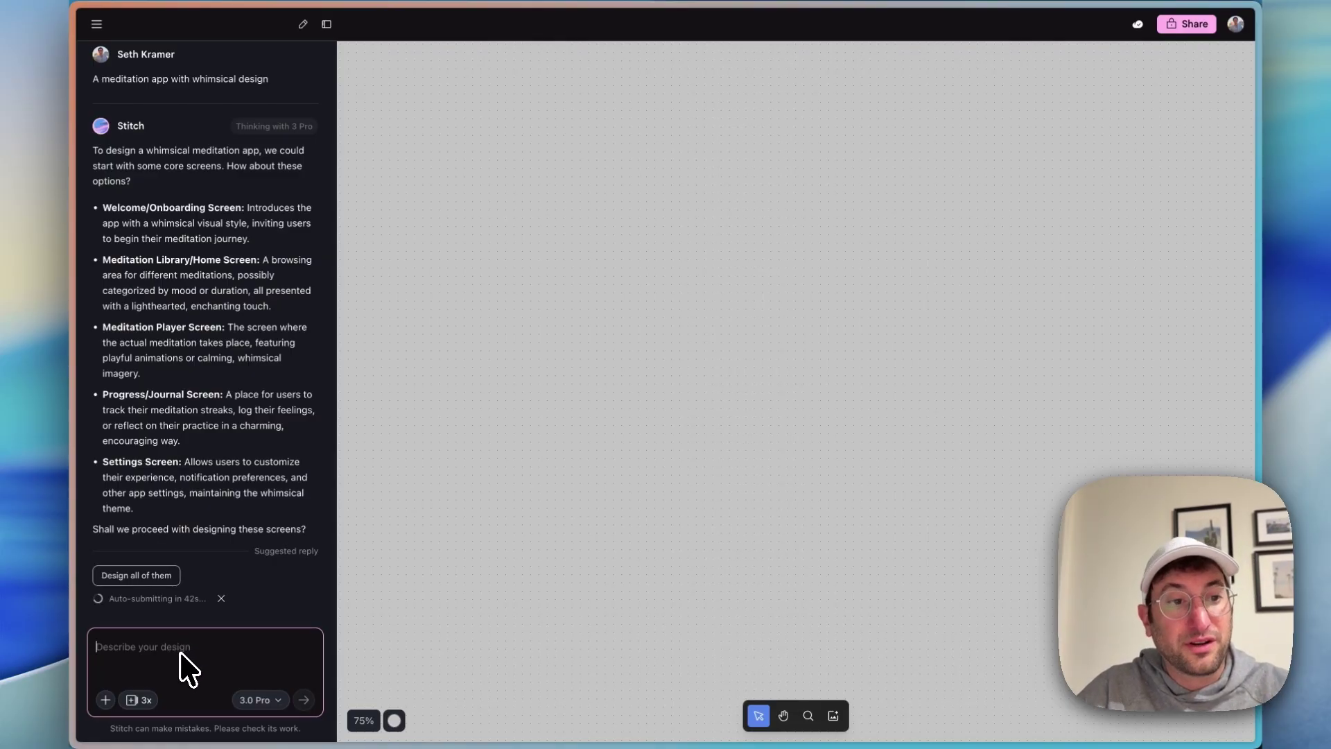
Approve designing all five screens, leaving the 3x variations option off.
click(150, 579)
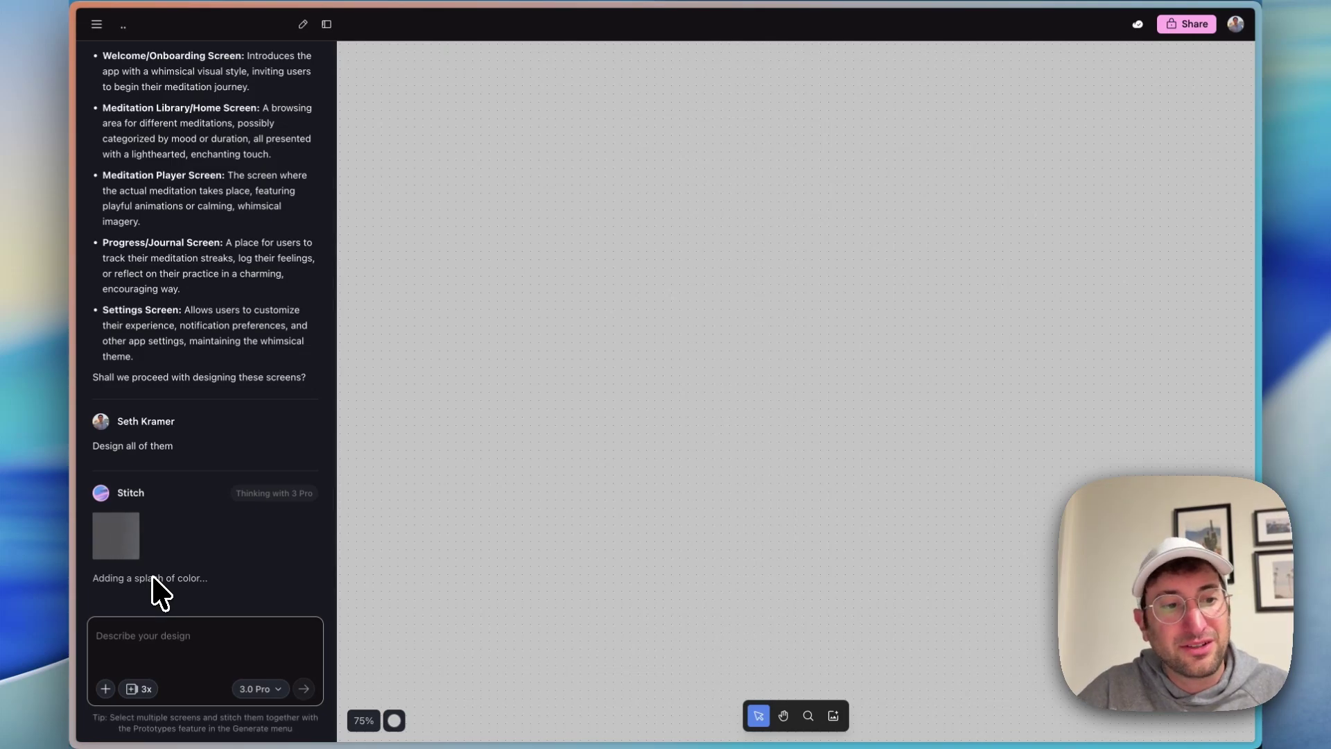
click(143, 690)
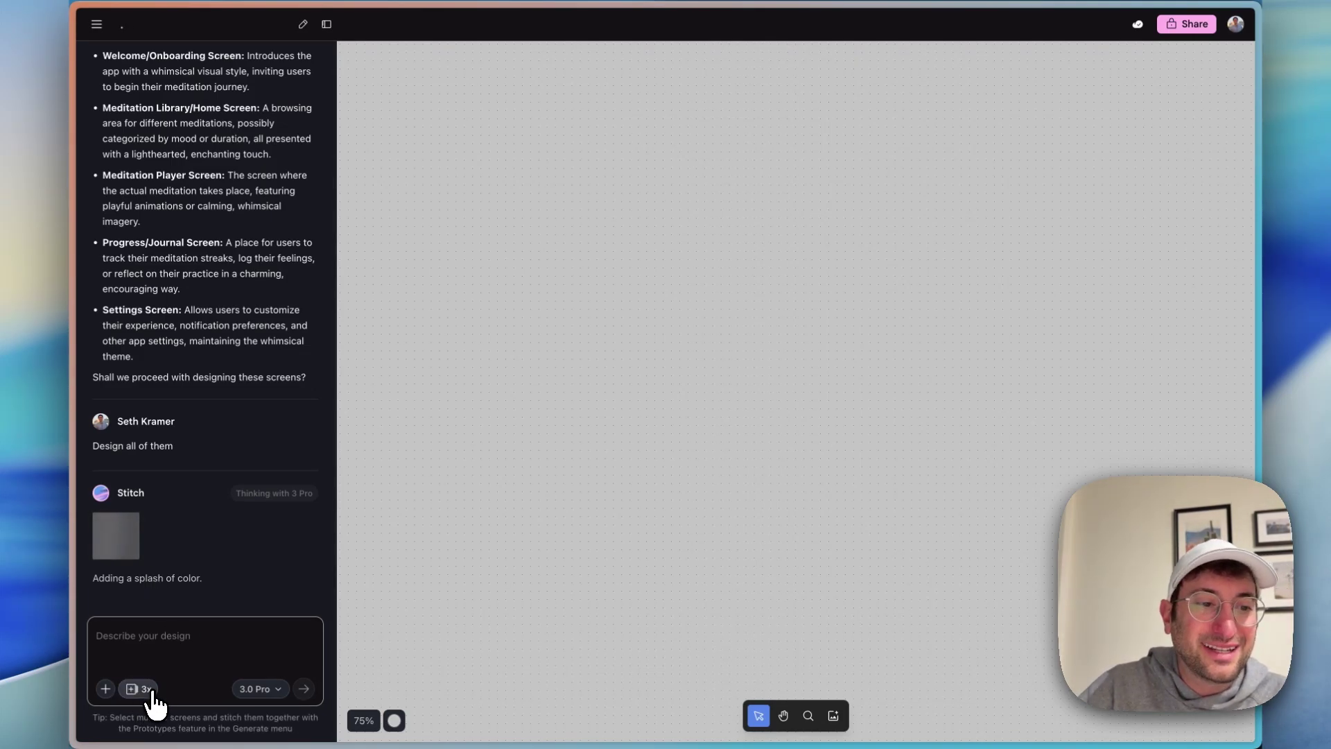
click(153, 691)
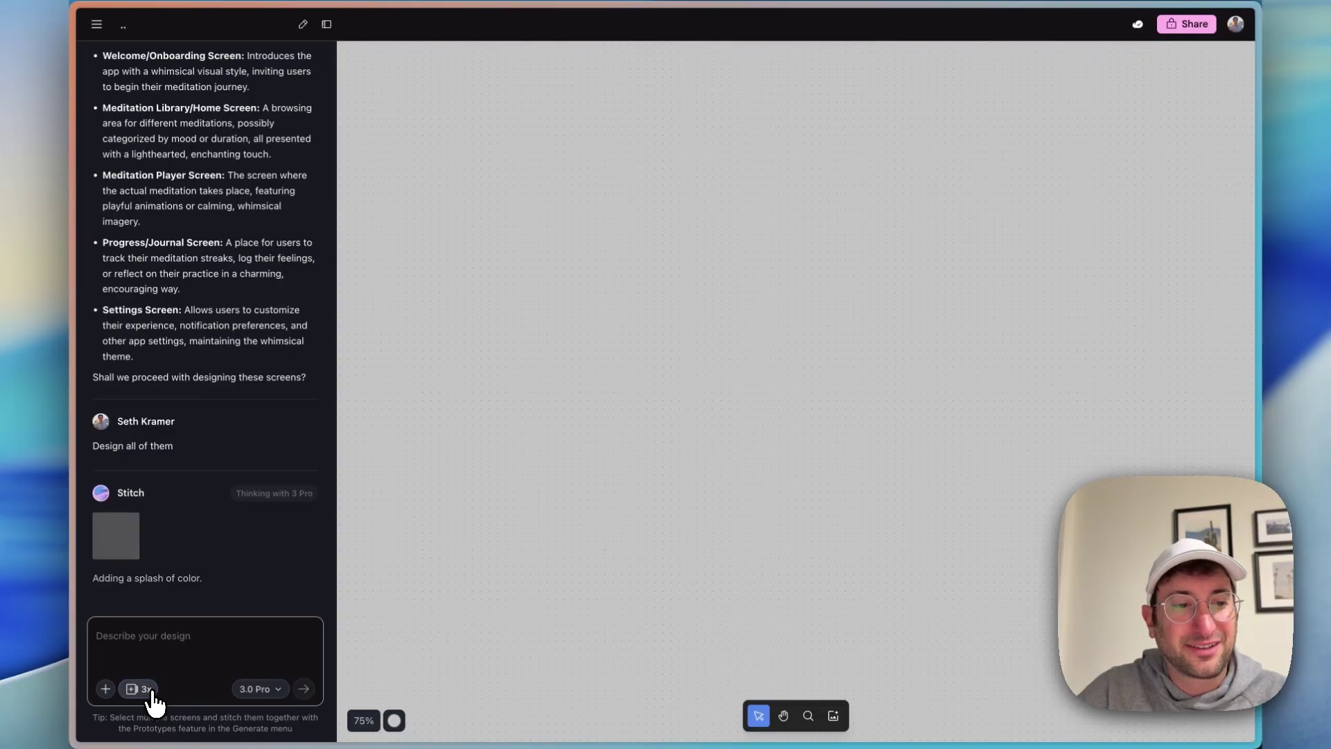
click(151, 692)
click(151, 691)
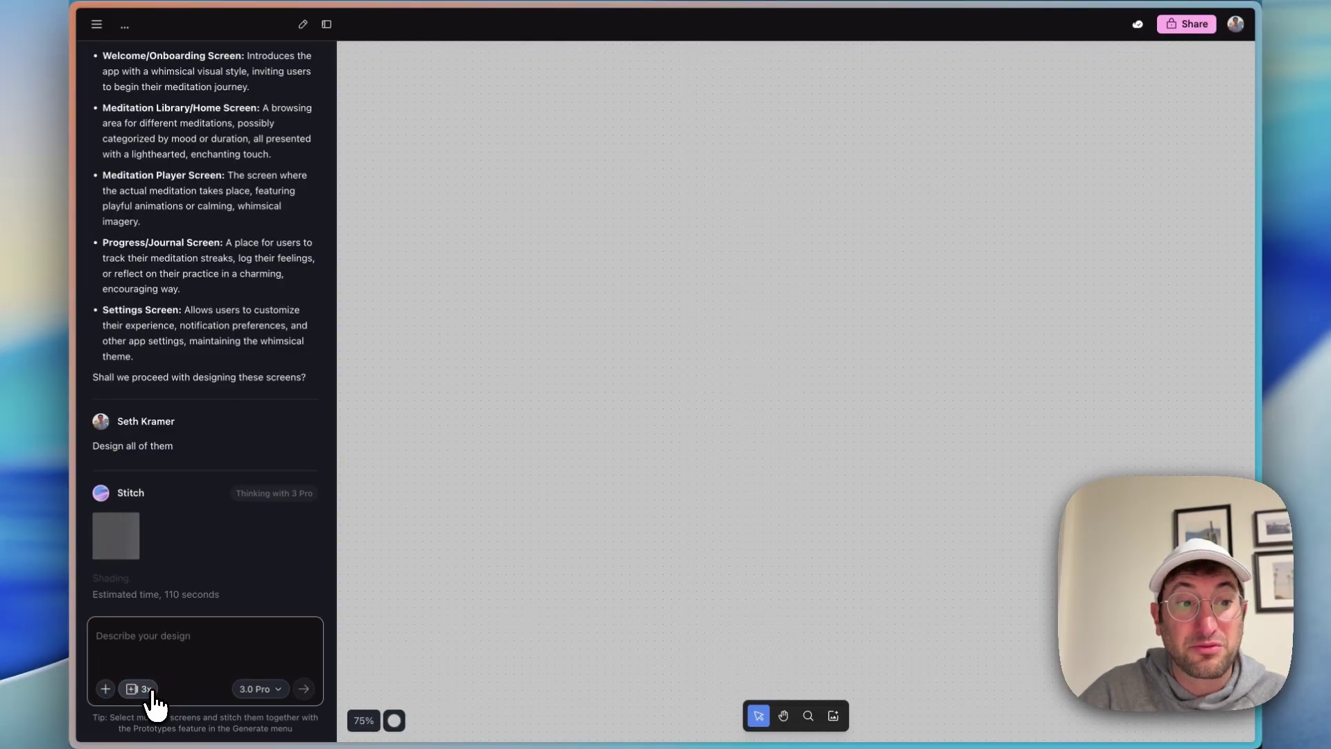
Check the attachment and model menus without changes while the five screens generate.
click(105, 690)
click(105, 690)
click(105, 690)
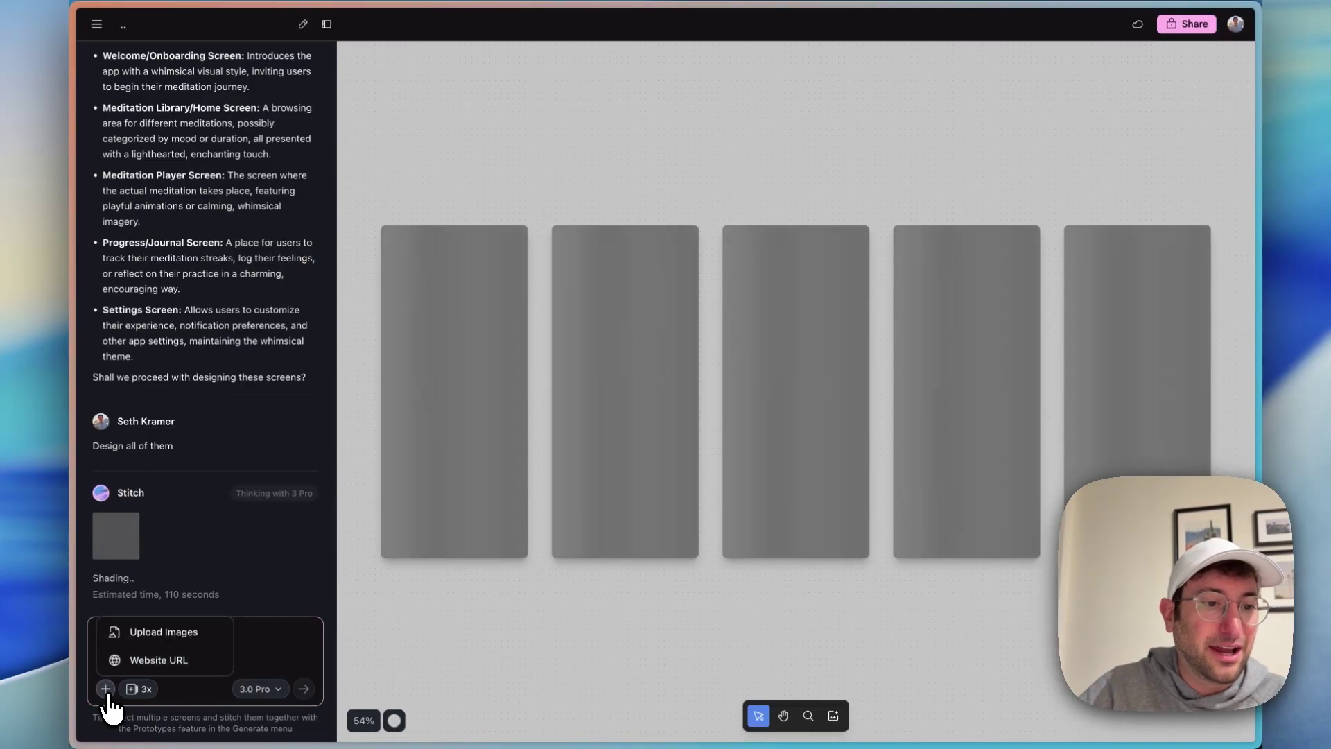
click(105, 690)
click(263, 692)
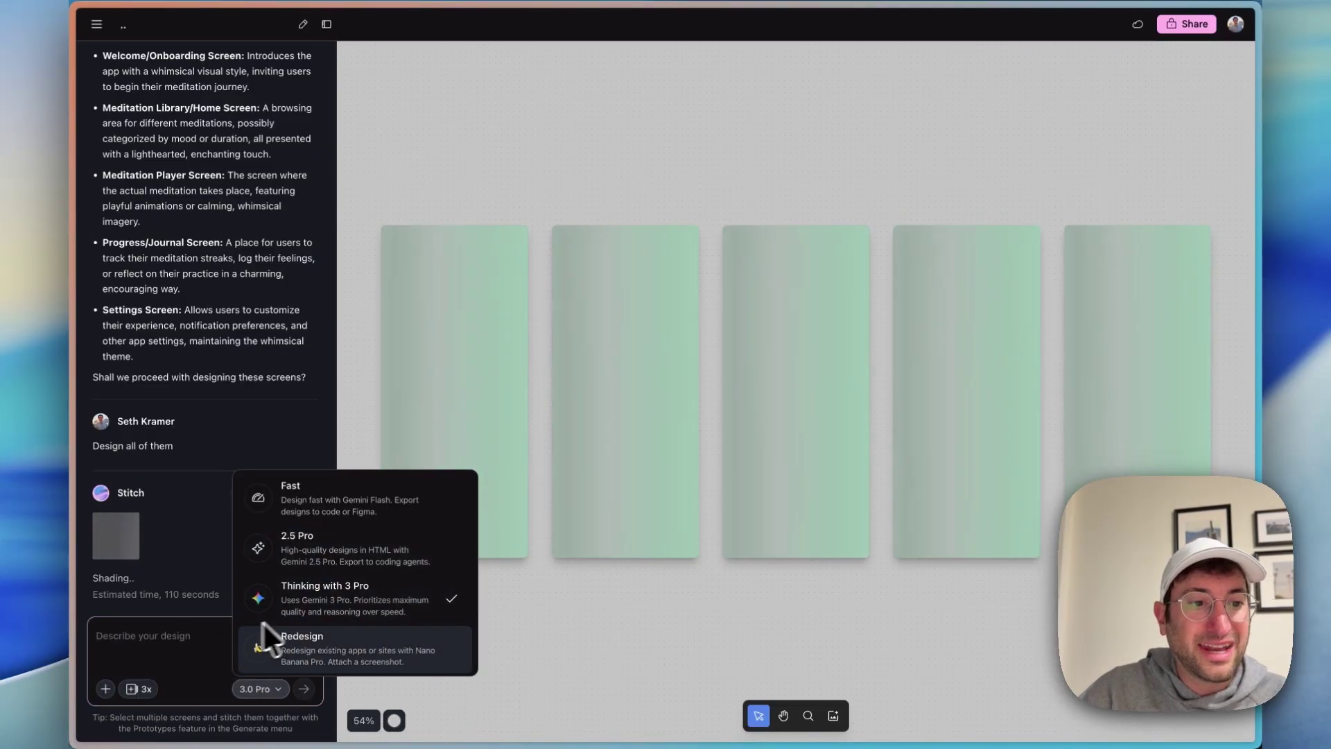
click(201, 652)
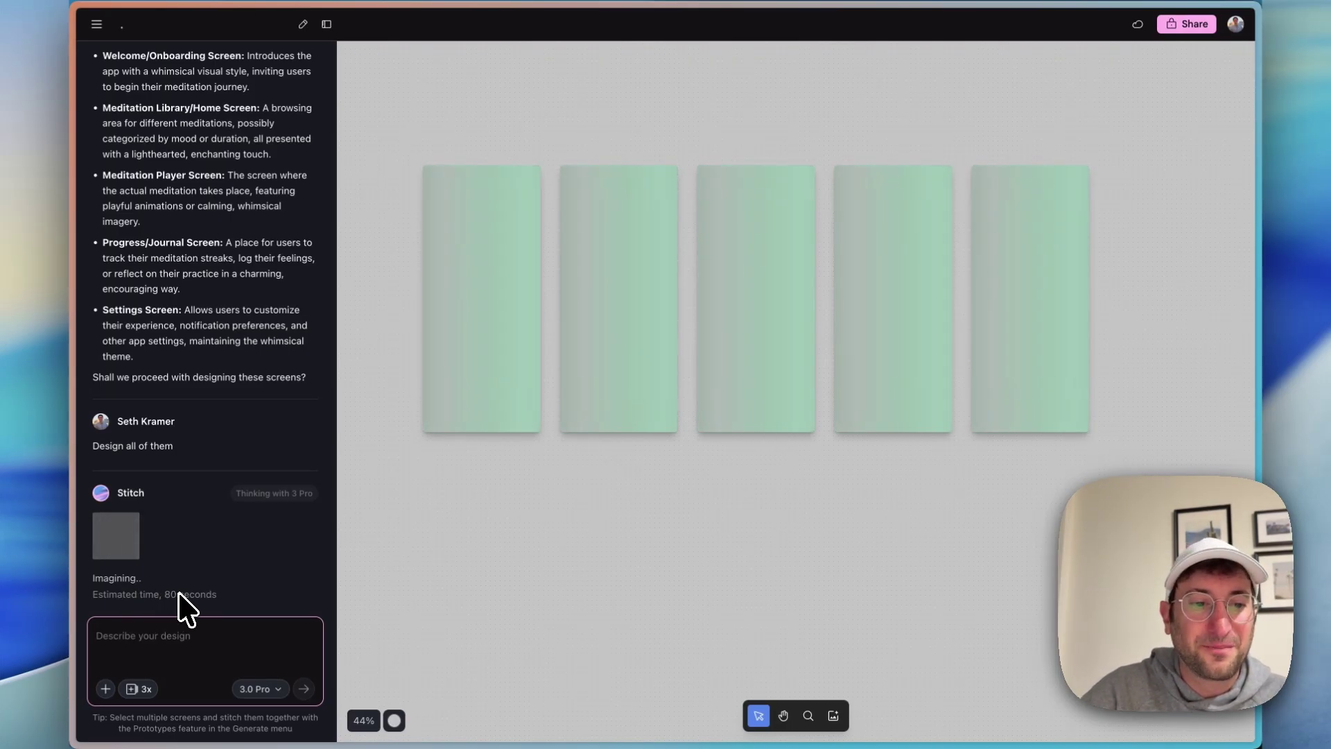
drag(217, 595, 98, 594)
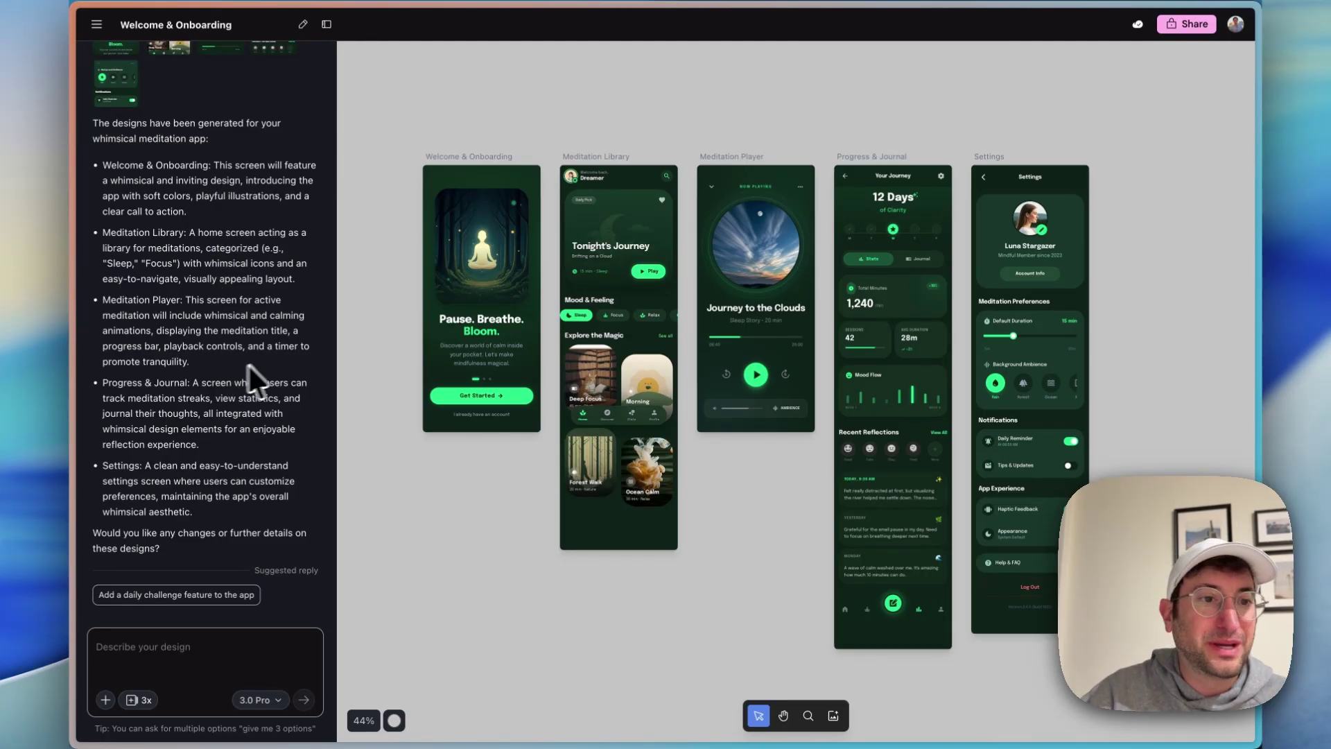
Attach the Welcome & Onboarding screen to the chat and review its Edit options.
click(470, 257)
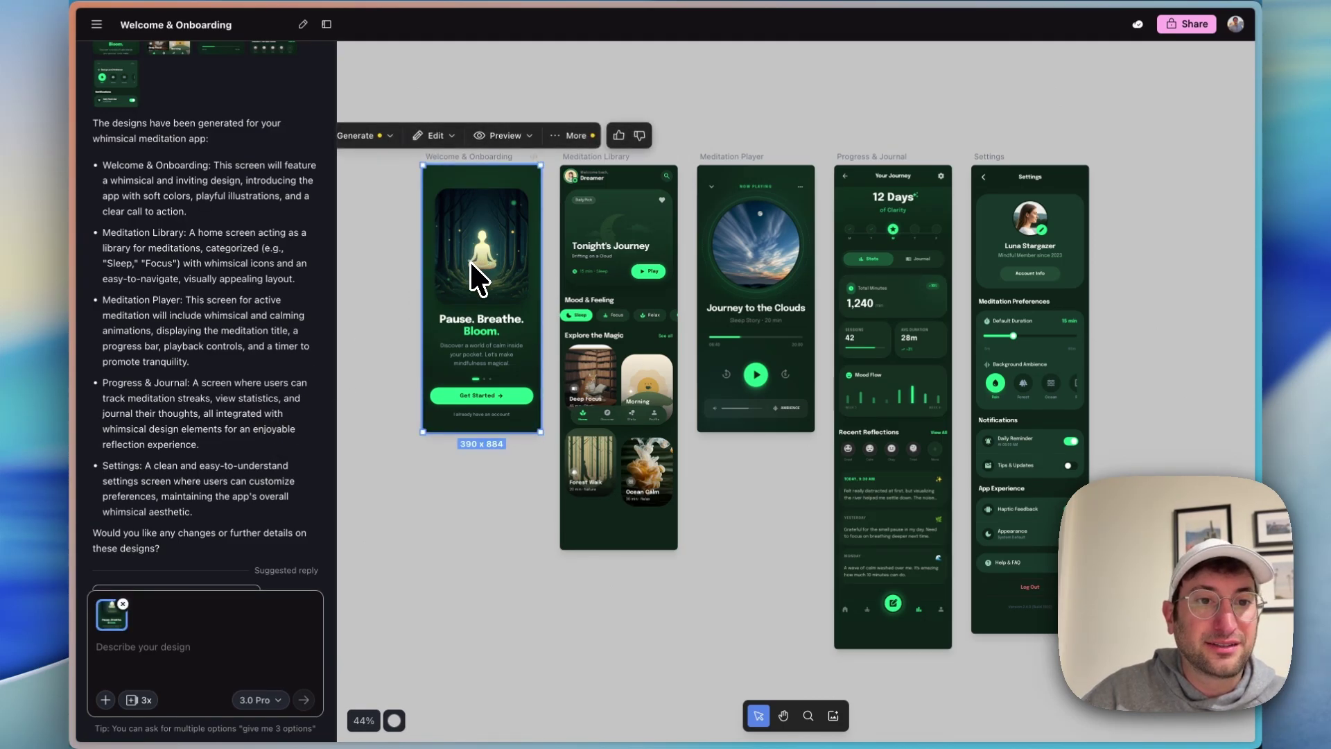
scroll(478, 278, up, 5)
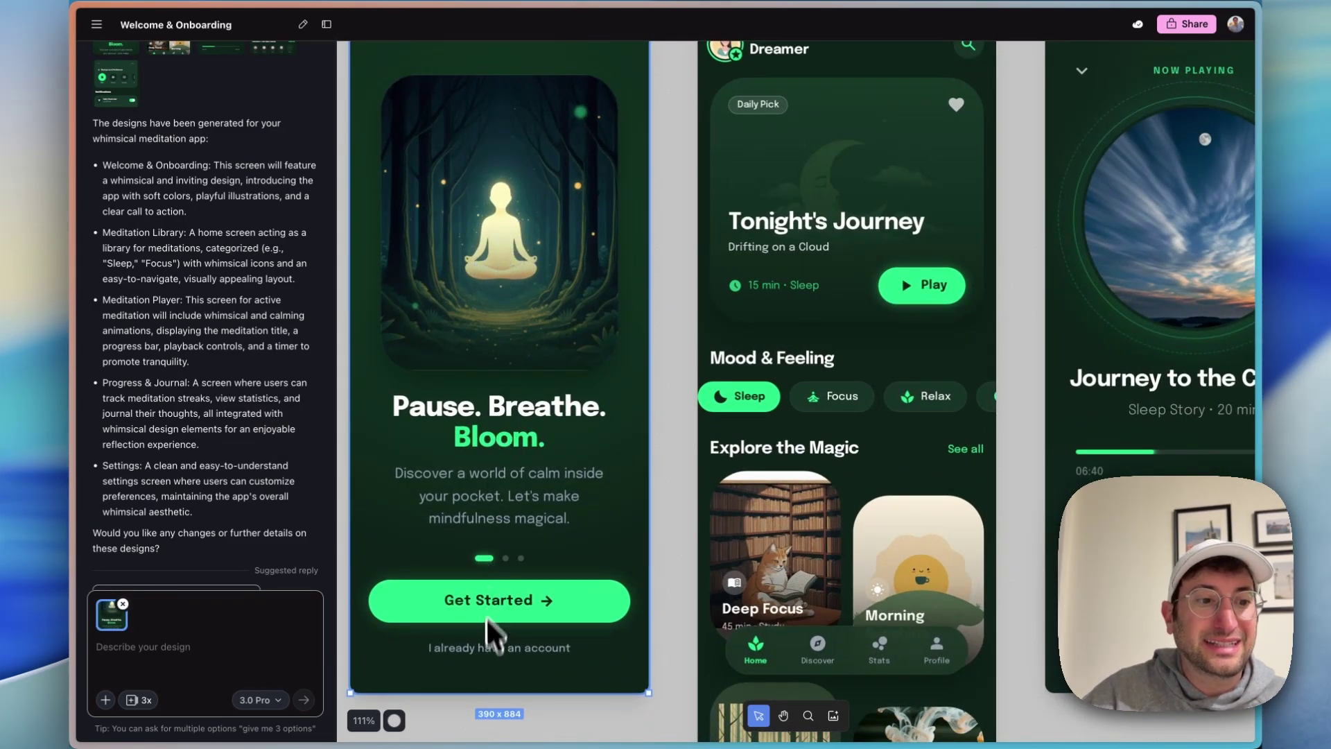
scroll(490, 567, down, 4)
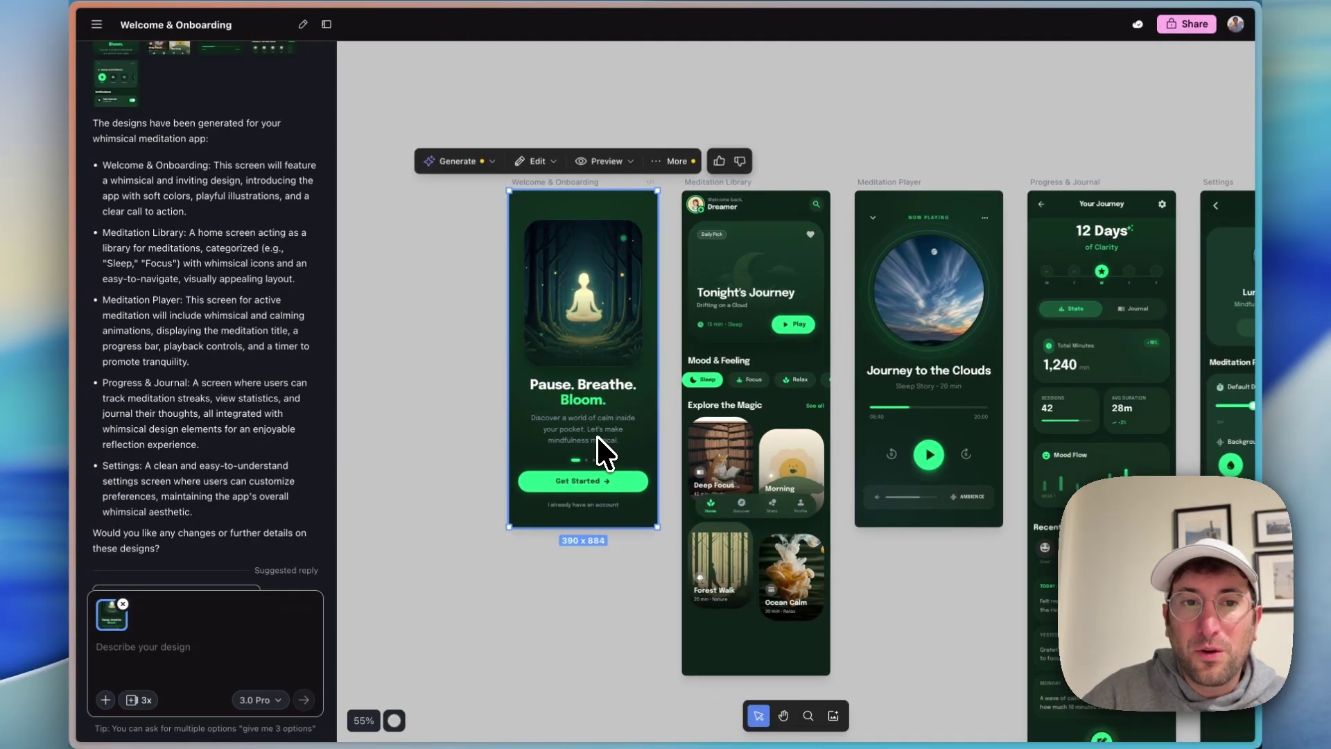
click(537, 163)
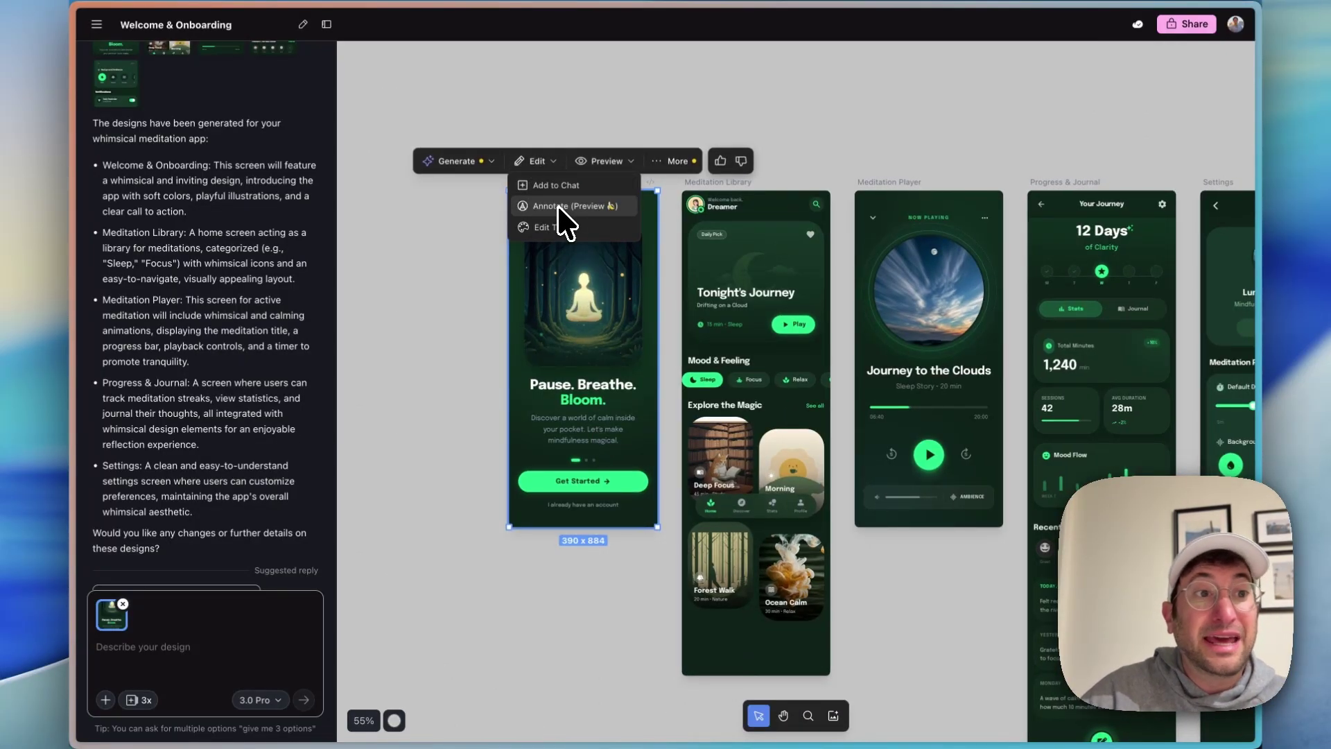
click(614, 341)
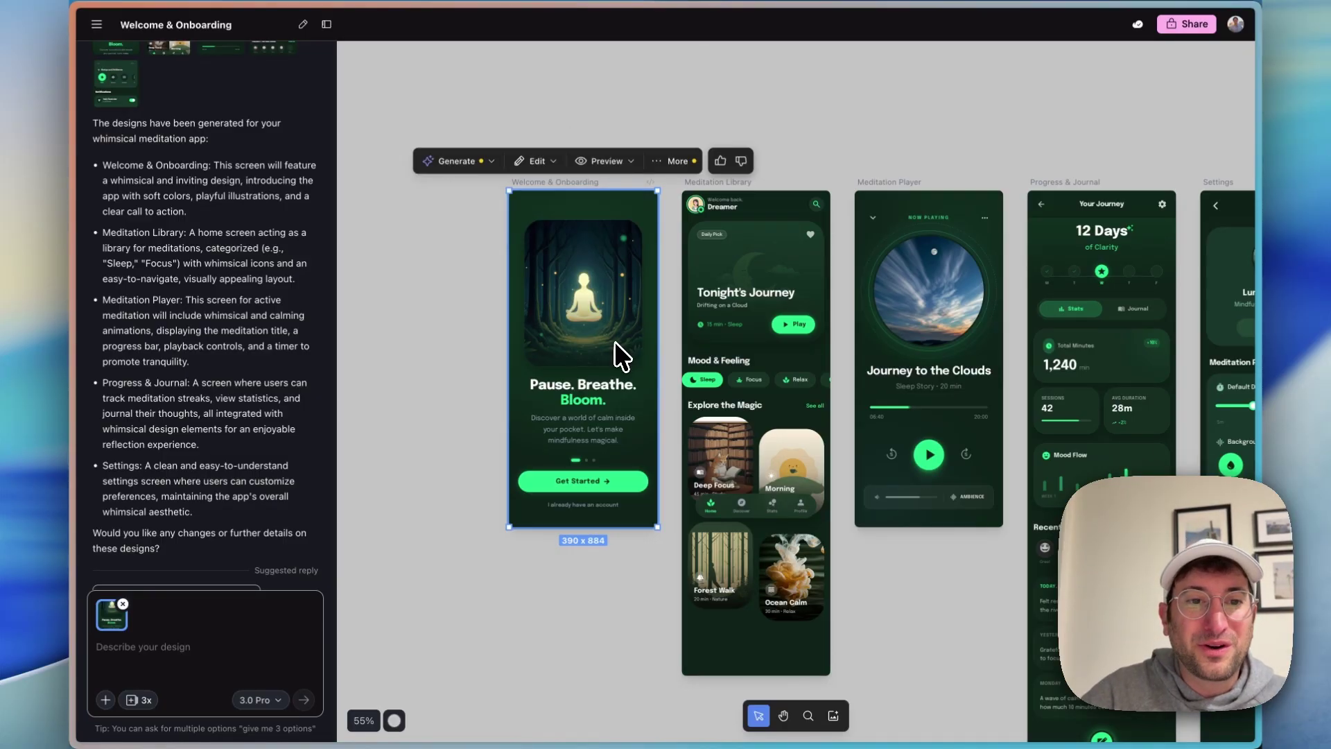
Review the Welcome screen's Generate options without creating a heatmap, and bring up Edit.
scroll(468, 319, right, 2)
scroll(468, 319, down, 1)
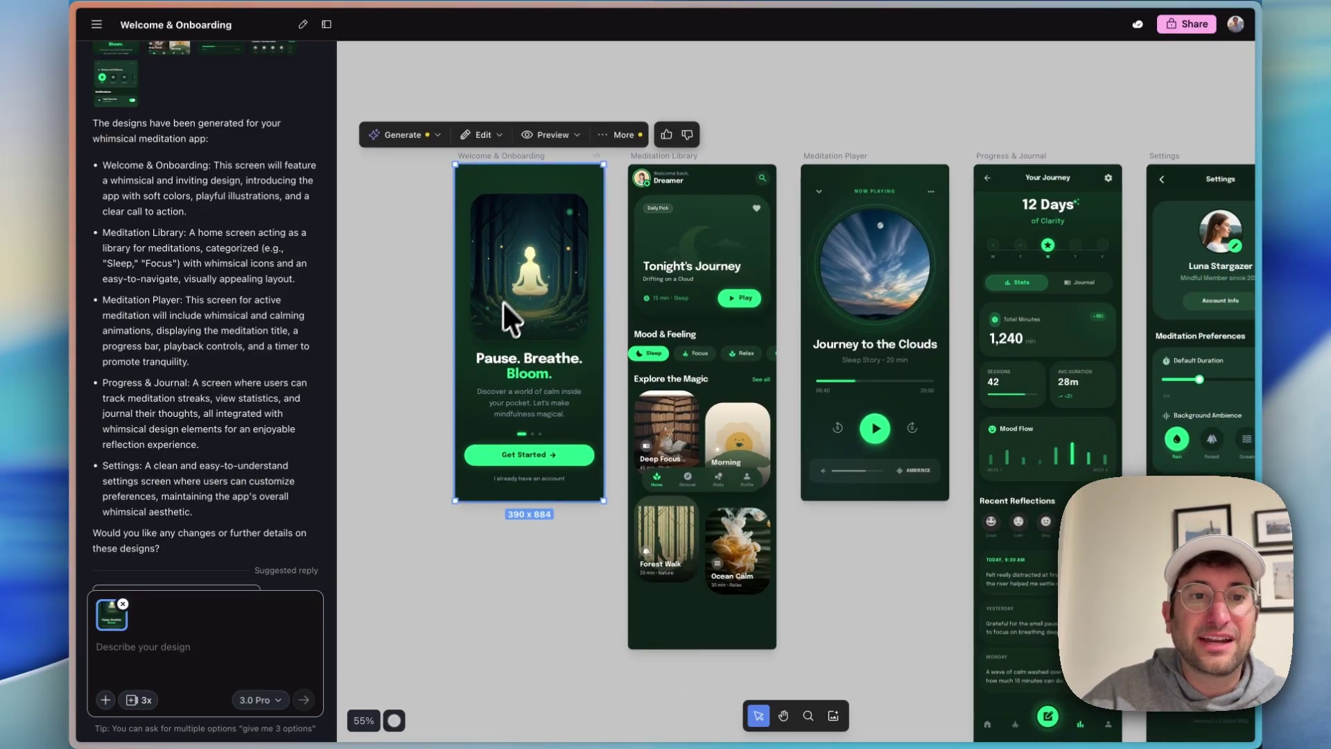
scroll(541, 278, up, 2)
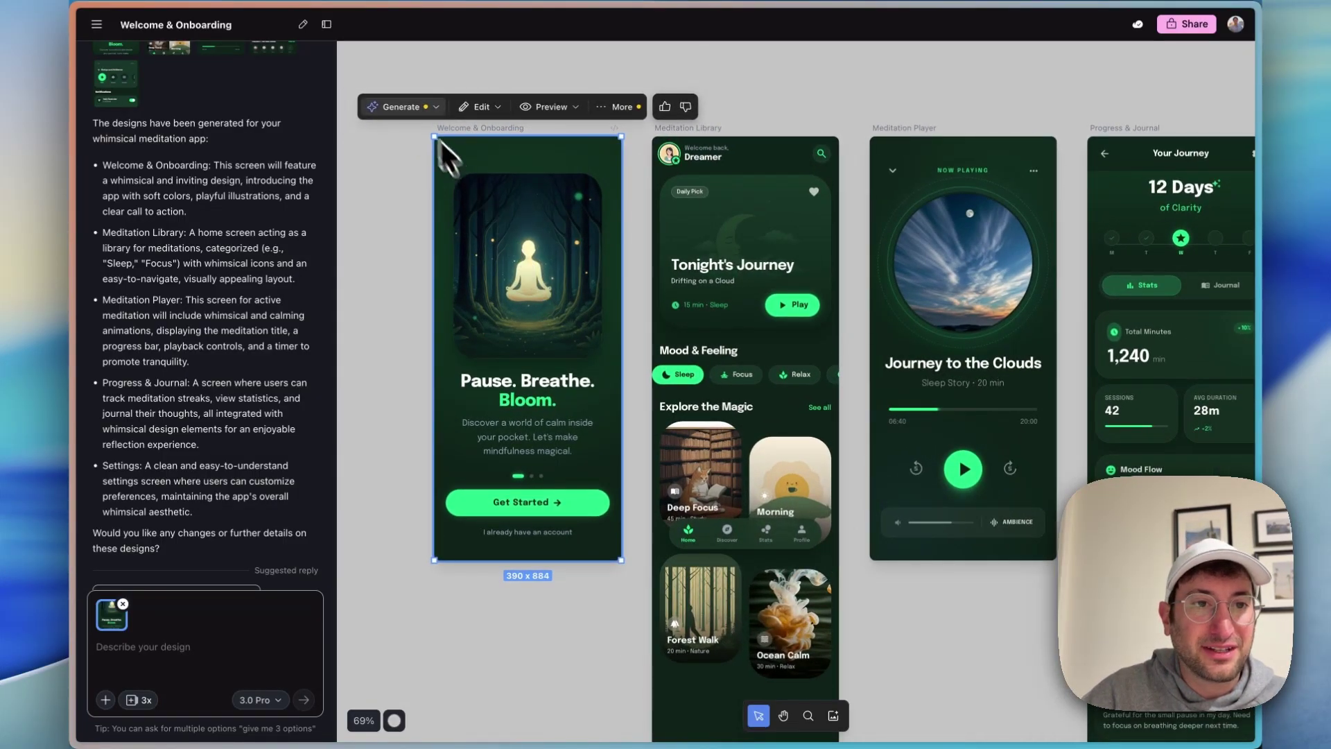
click(415, 104)
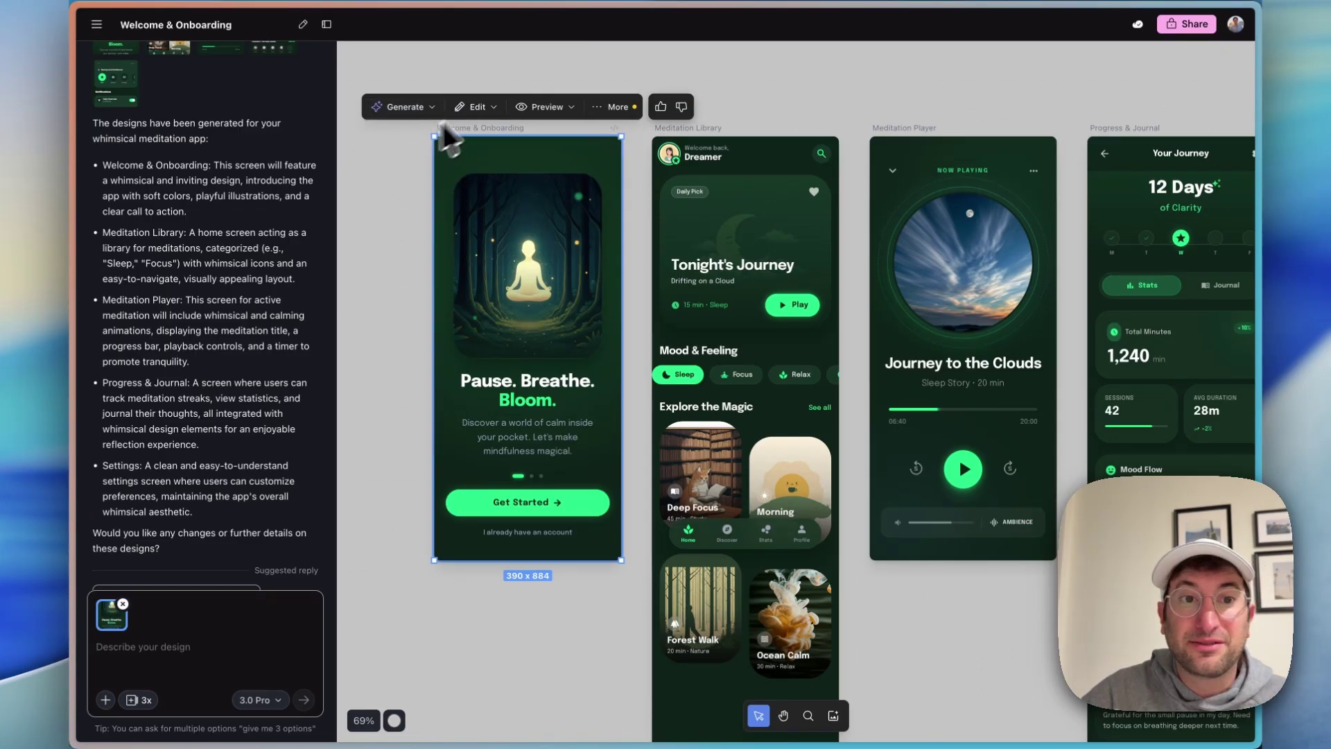
click(419, 107)
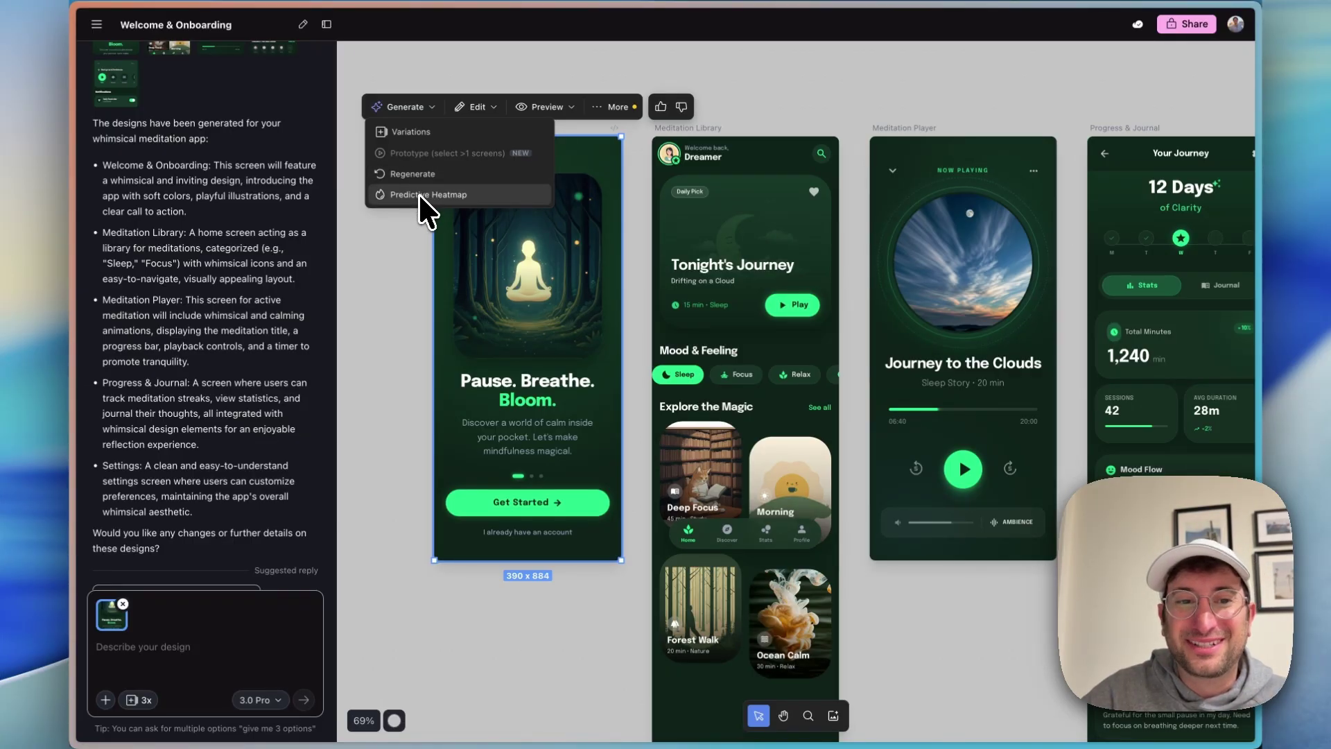
click(431, 288)
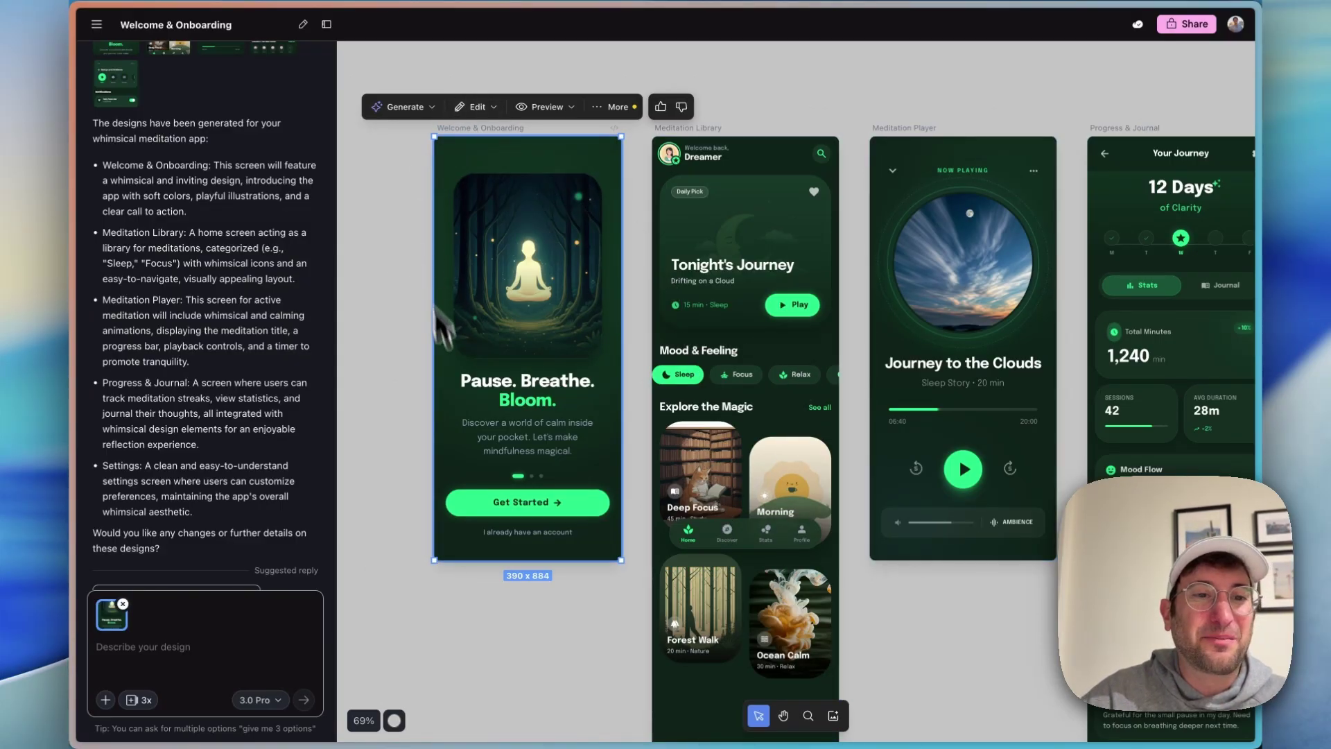
click(463, 109)
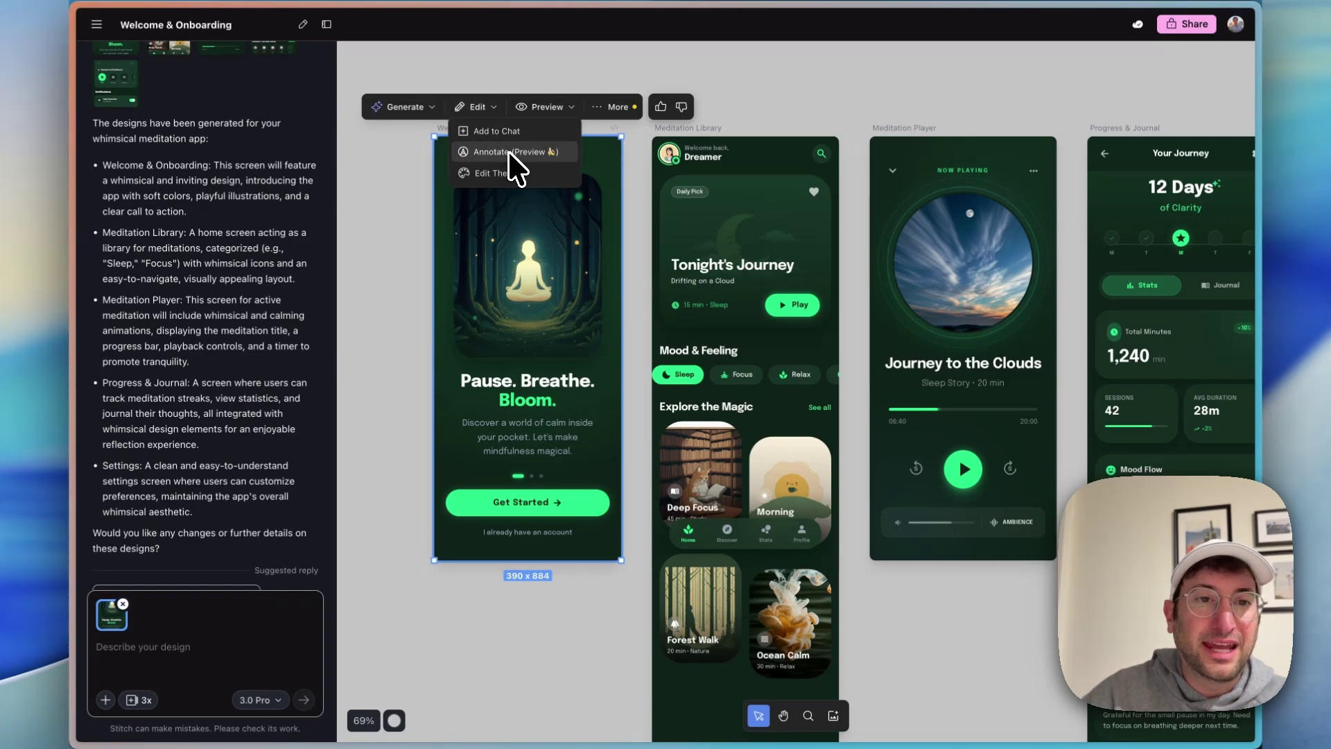
click(511, 177)
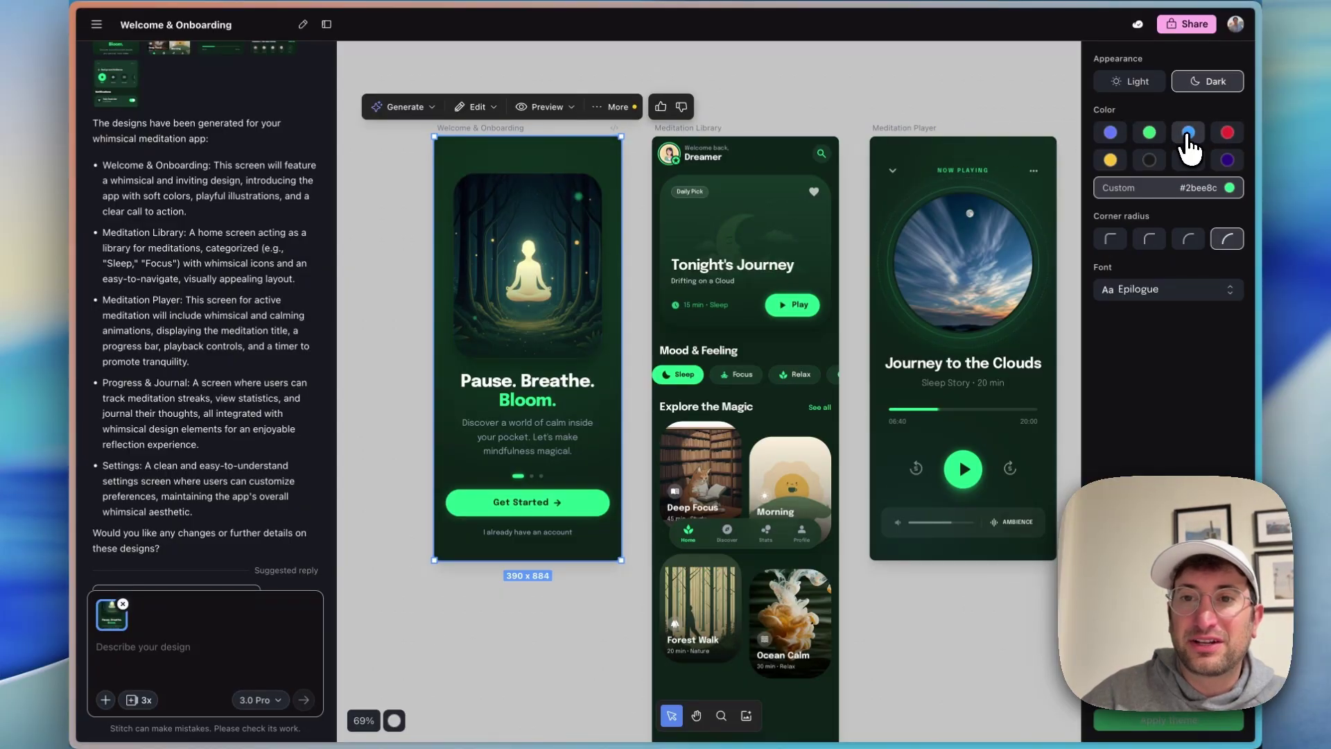
click(1227, 133)
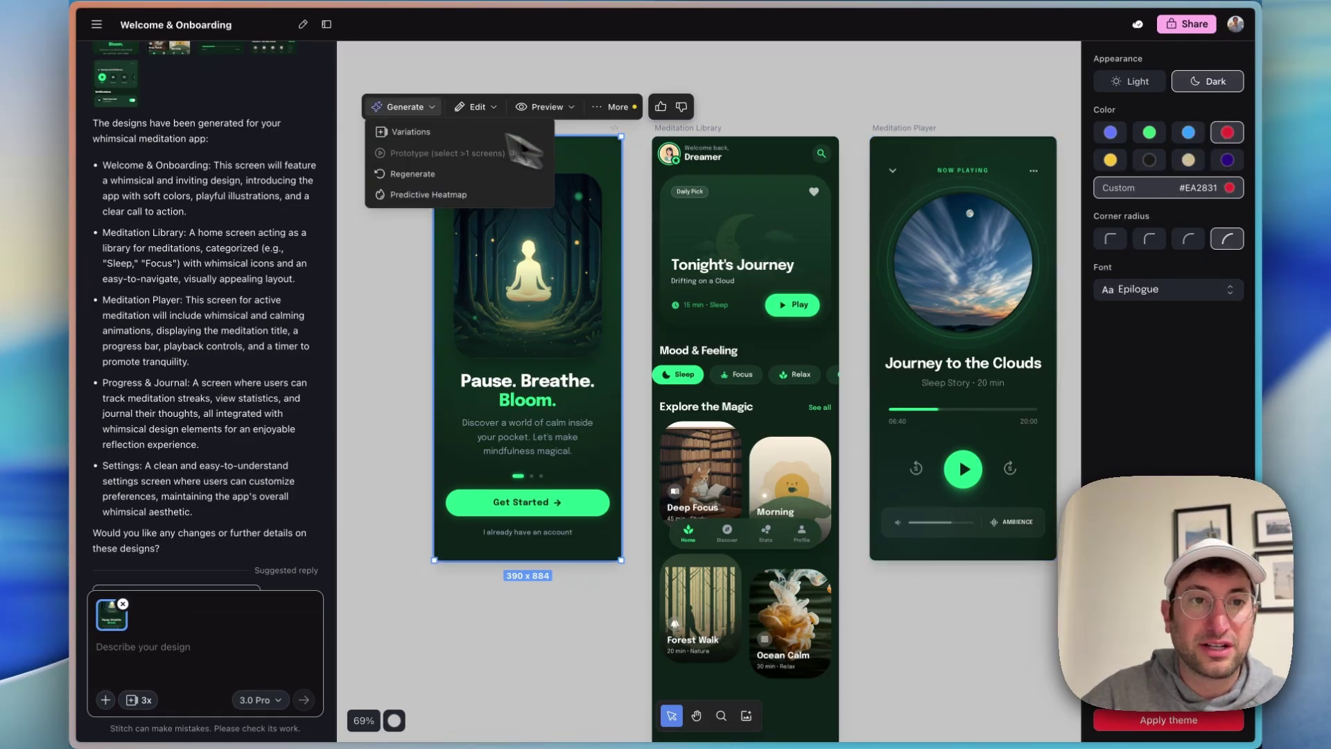
click(1046, 87)
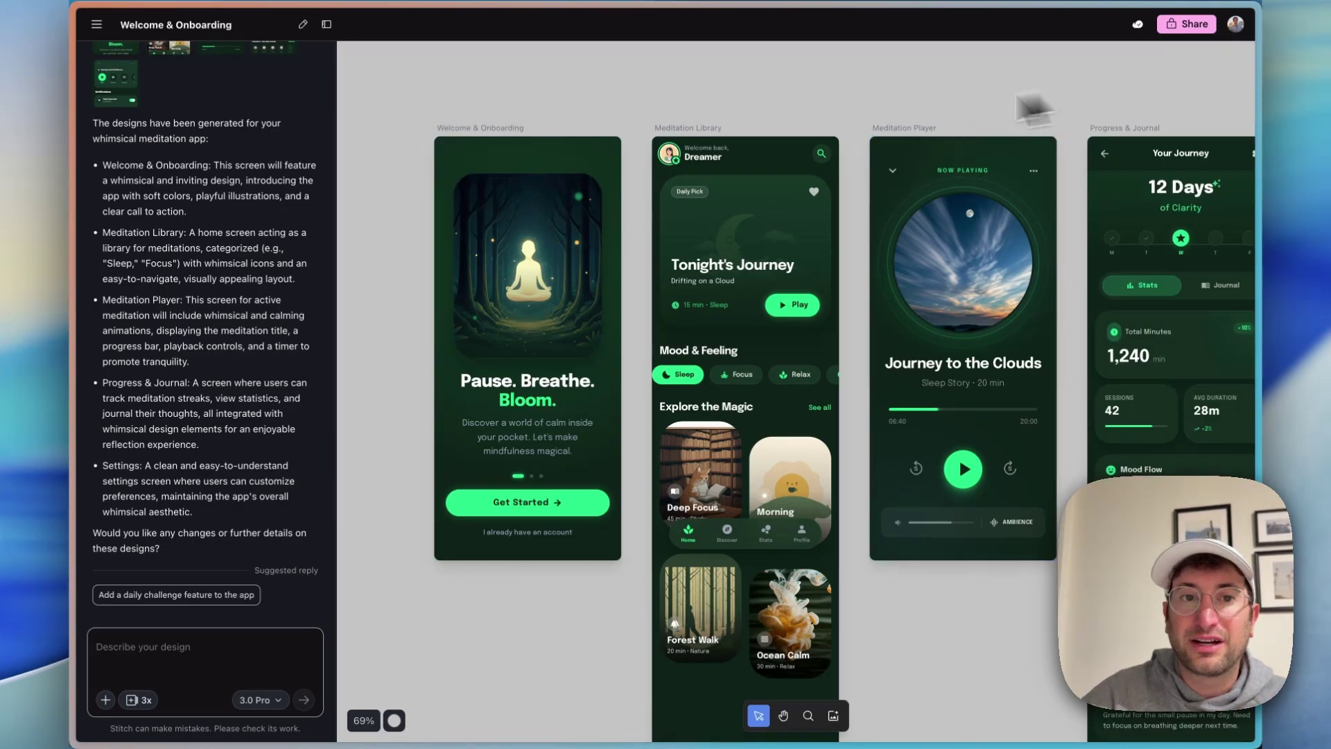
mouse_move(476, 111)
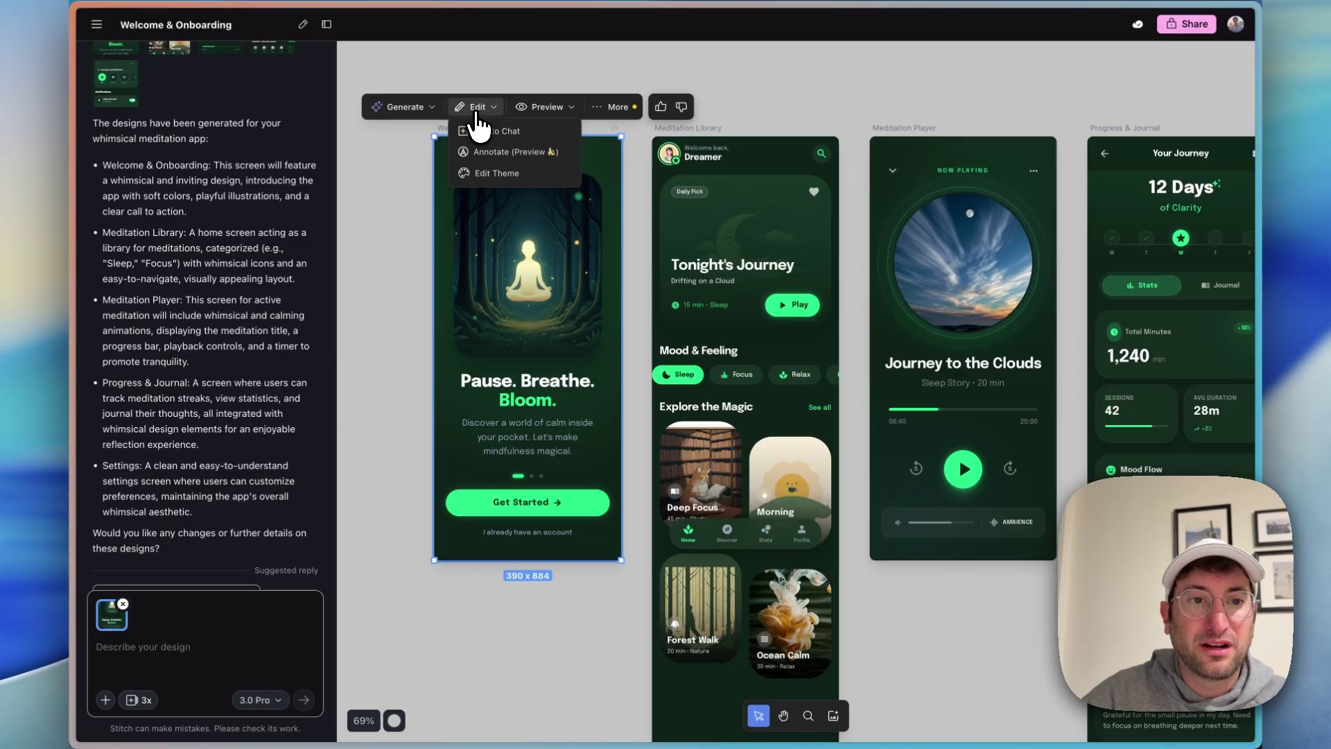
Annotate the 'Pause. Breathe. Bloom.' heading with 'improve this copy' and apply it.
click(499, 153)
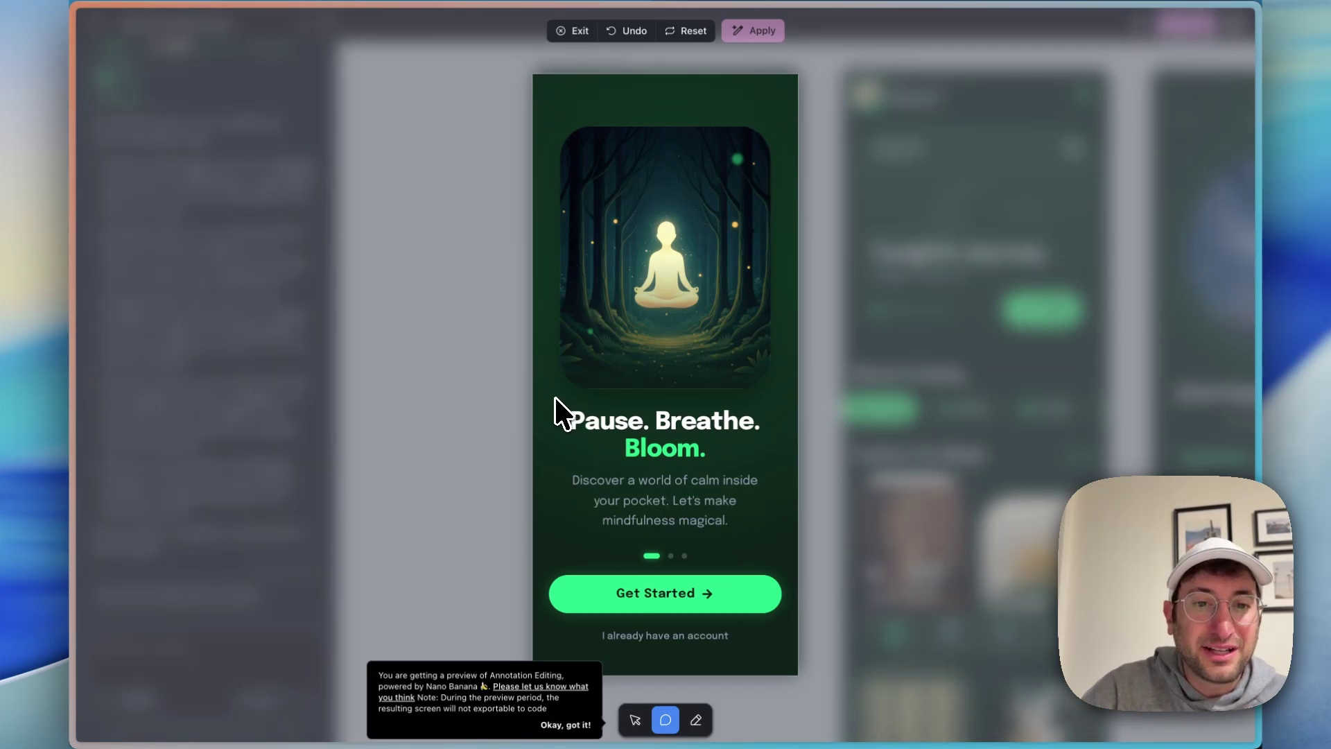
drag(555, 399, 768, 461)
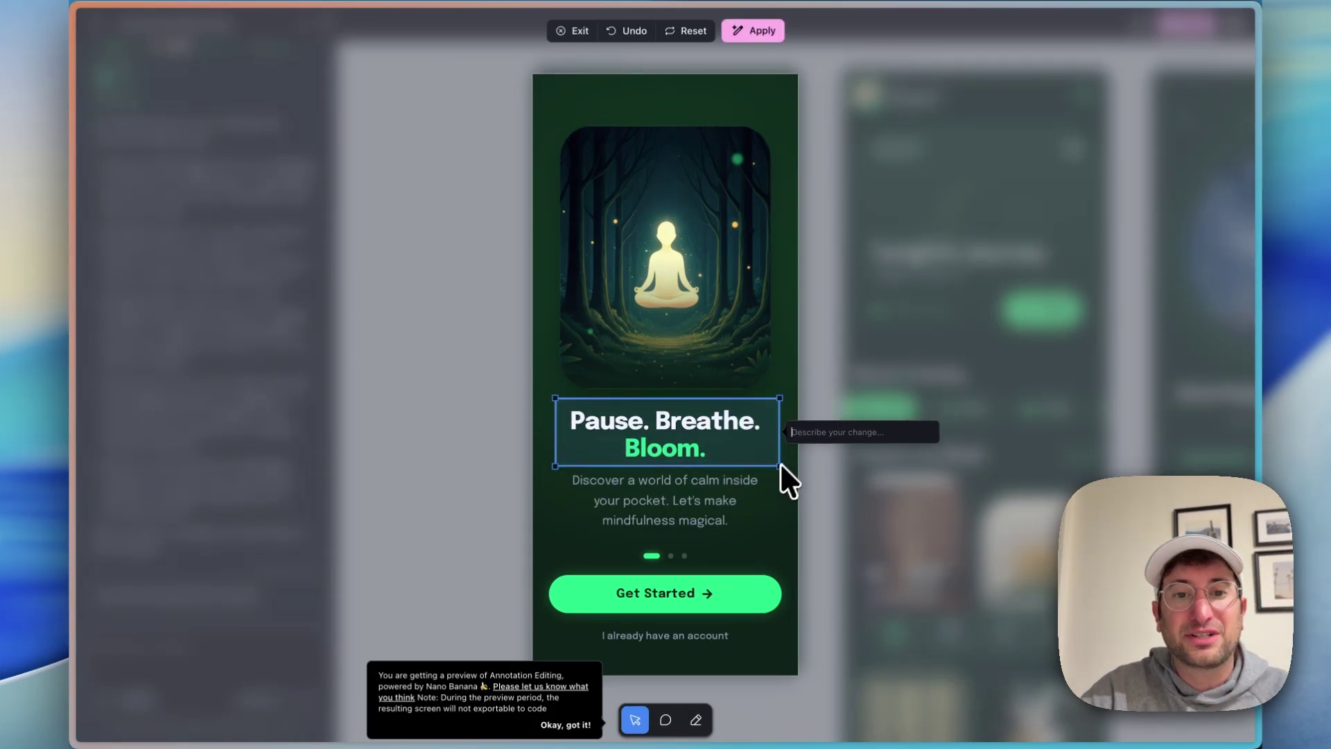
text(improve this cop)
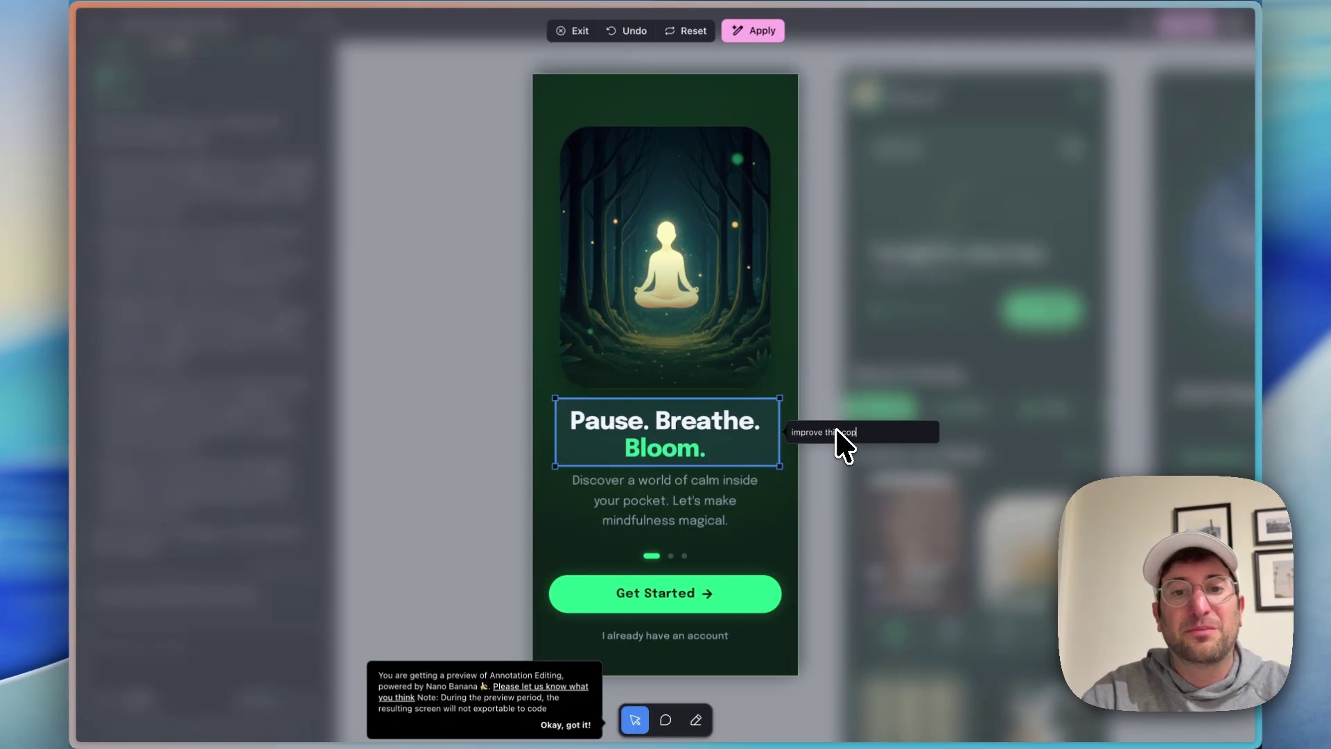
text(y)
click(751, 32)
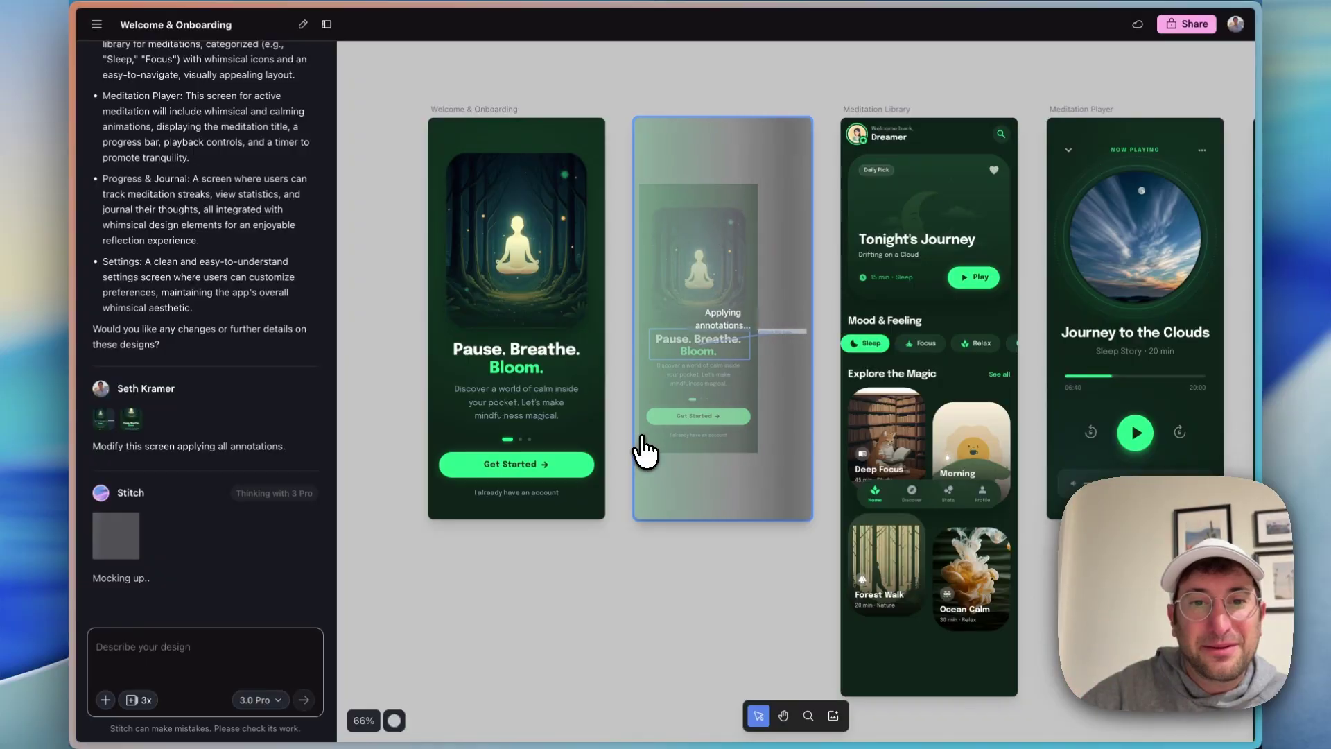
Preview the original onboarding screen at tablet and desktop sizes, then return it to mobile.
click(539, 216)
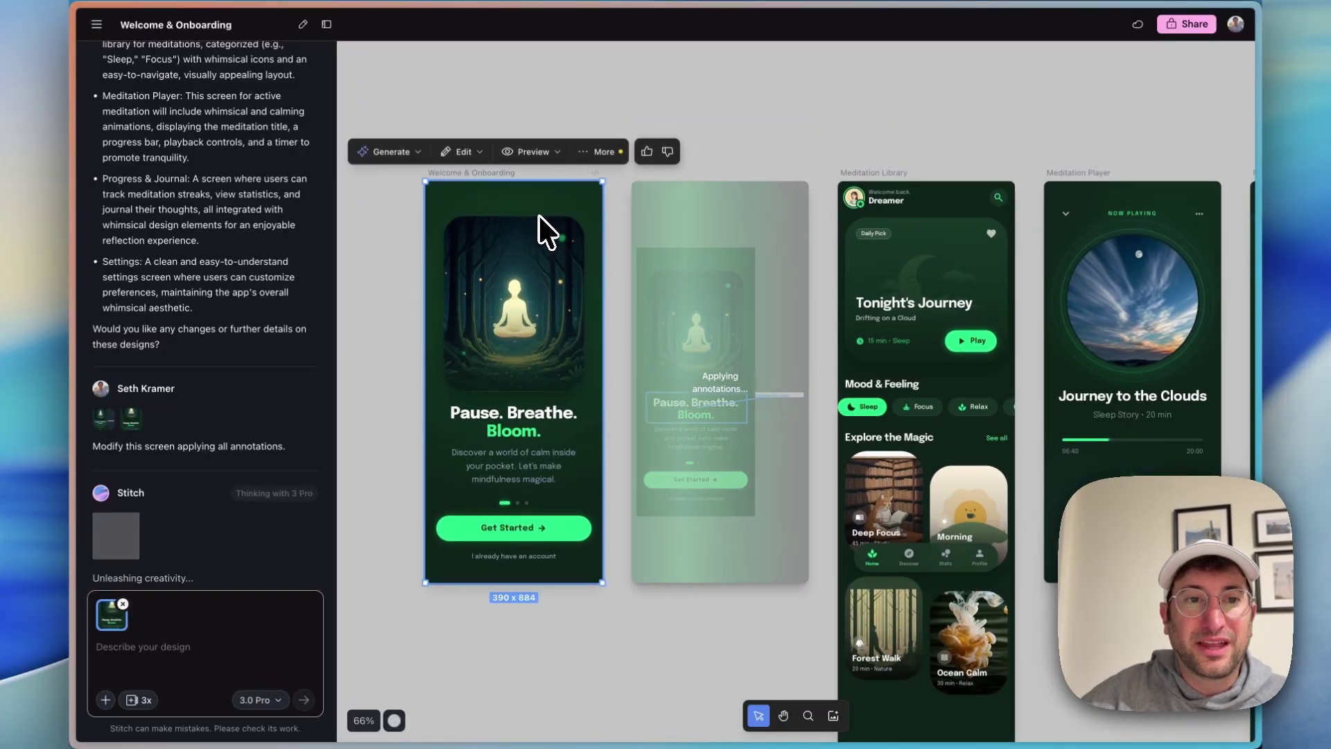
click(473, 151)
click(532, 152)
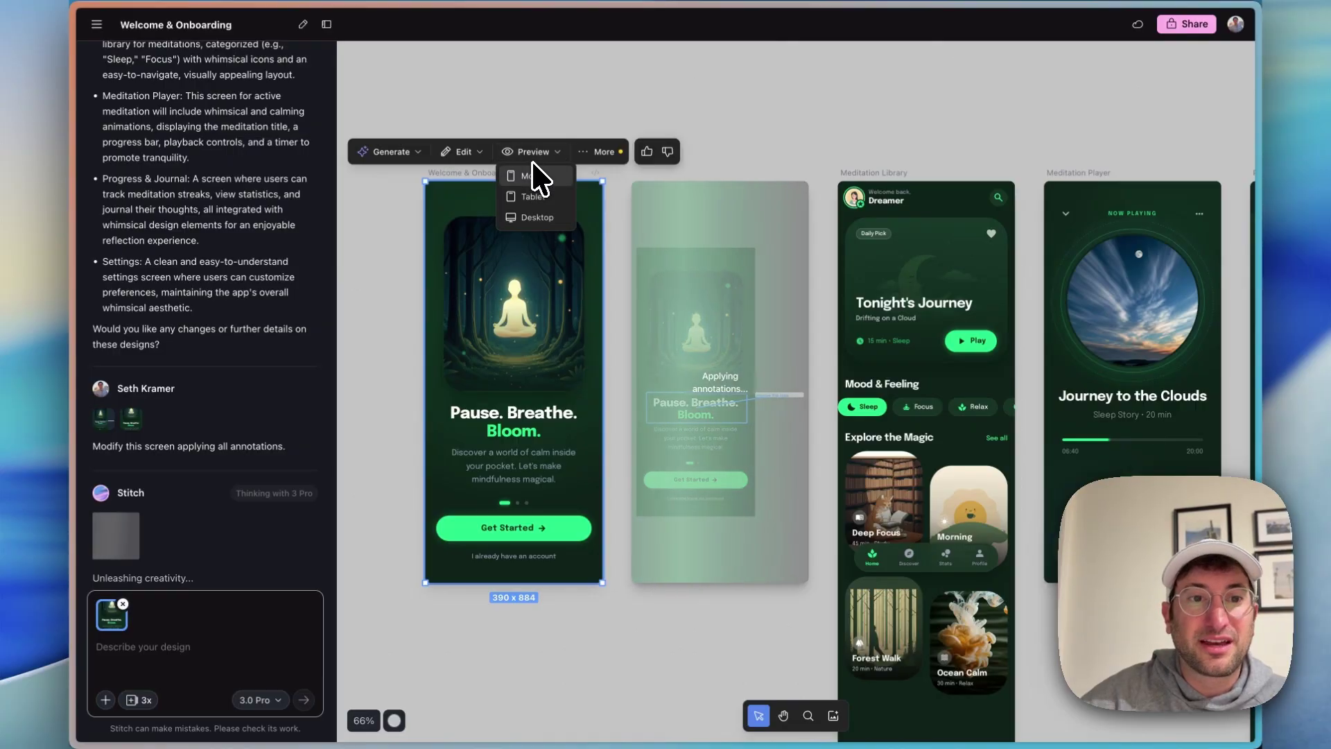
click(539, 180)
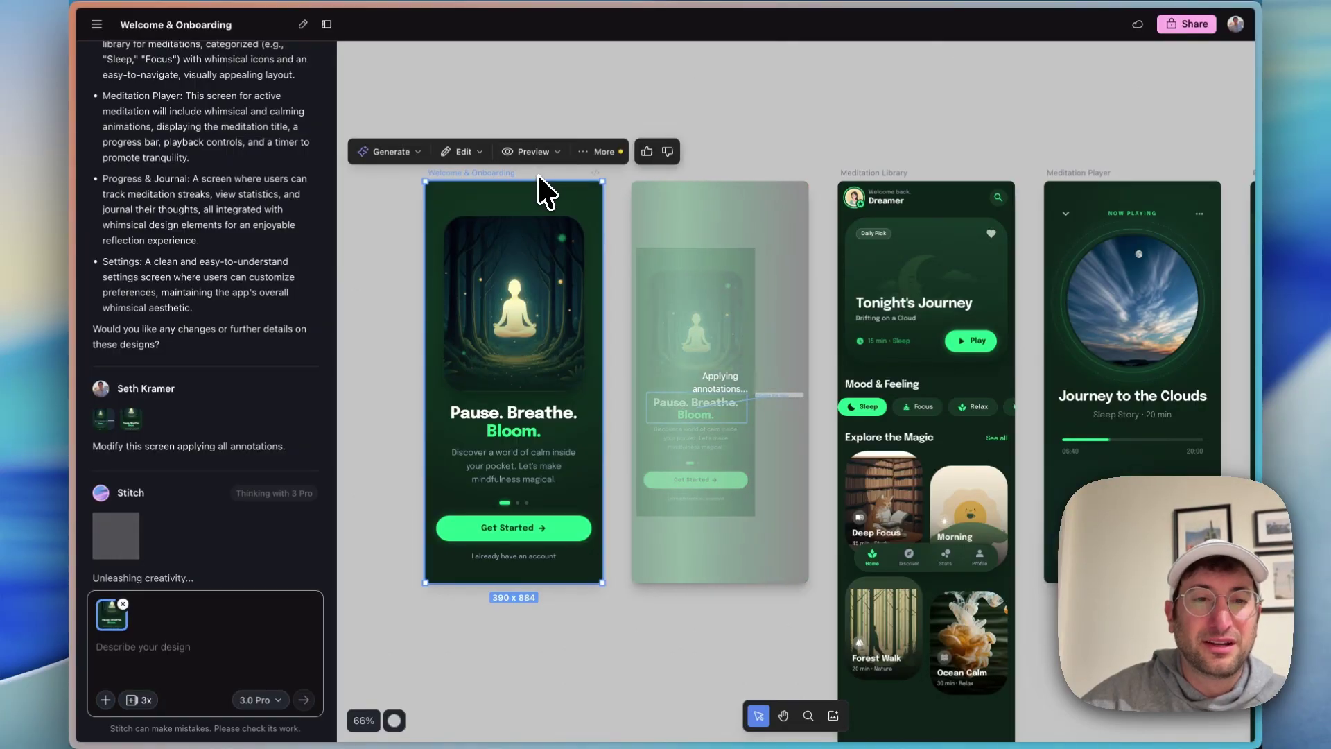
click(619, 152)
click(521, 194)
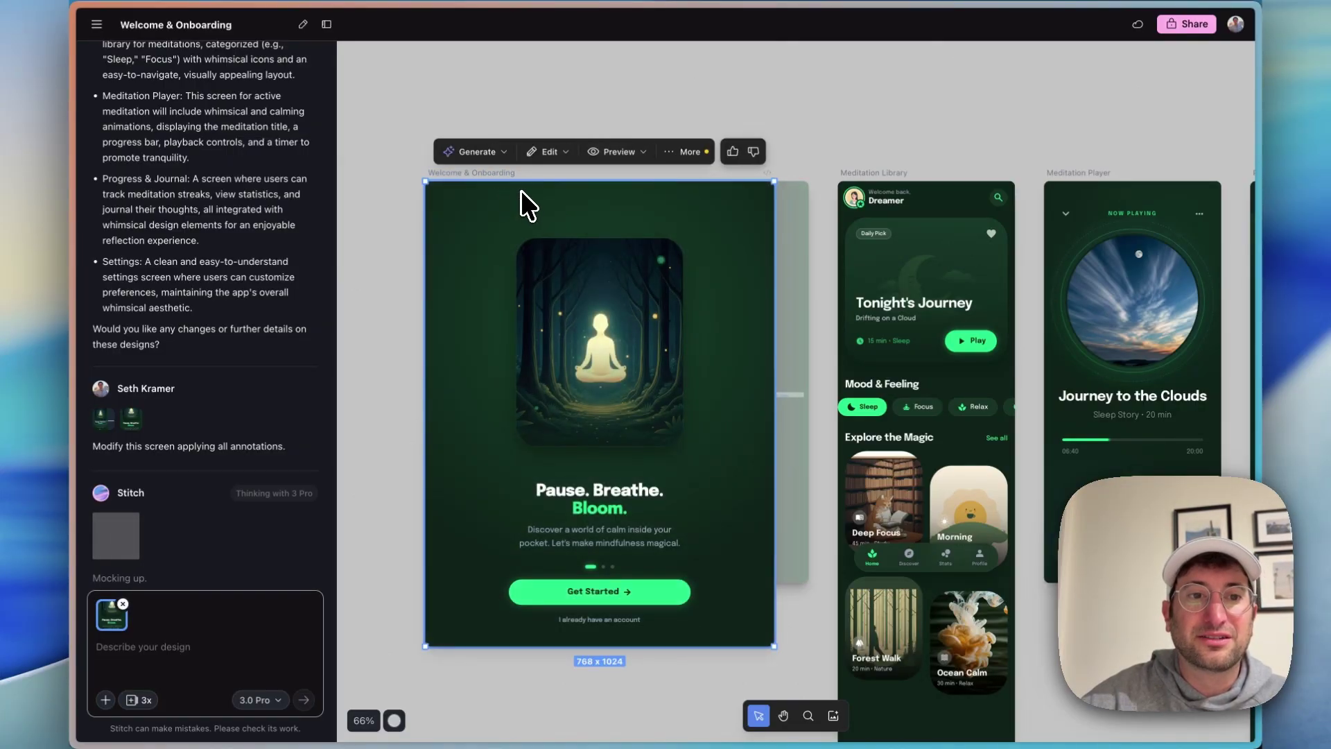
scroll(521, 195, right, 2)
scroll(395, 185, down, 5)
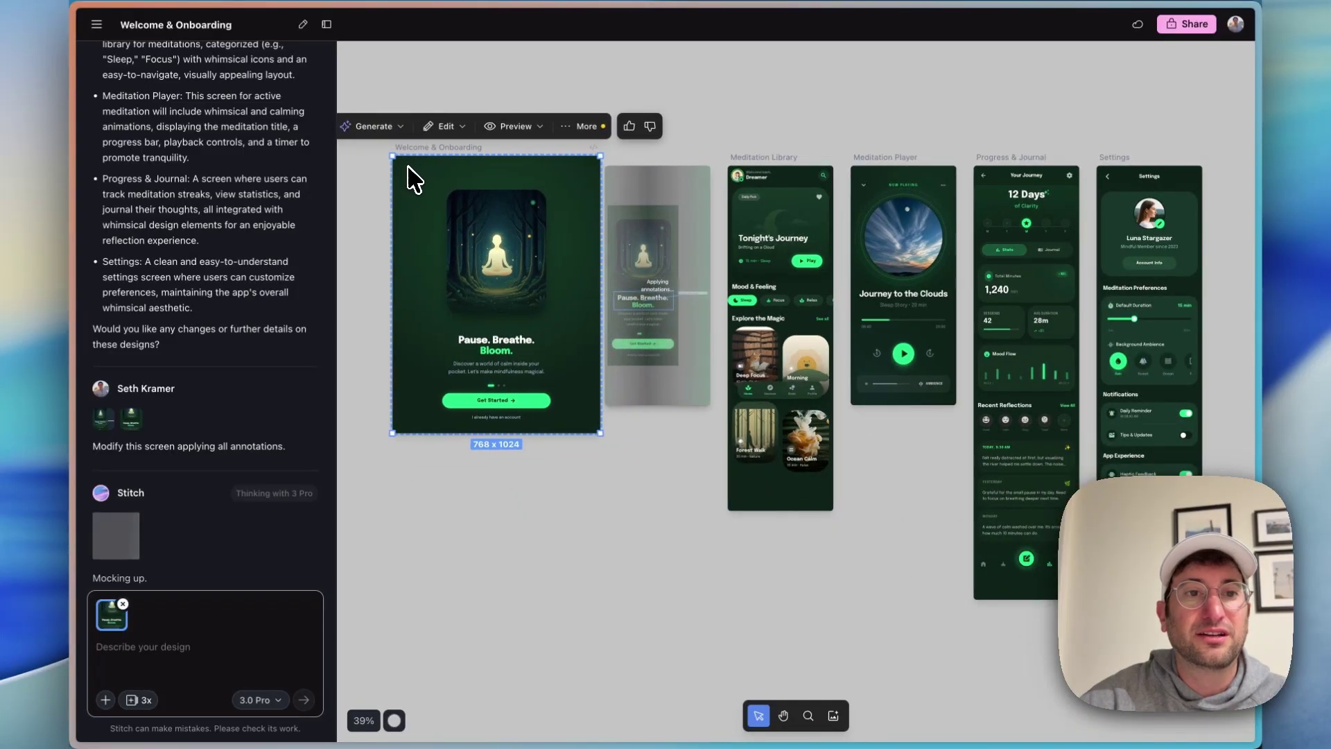
click(520, 126)
click(509, 194)
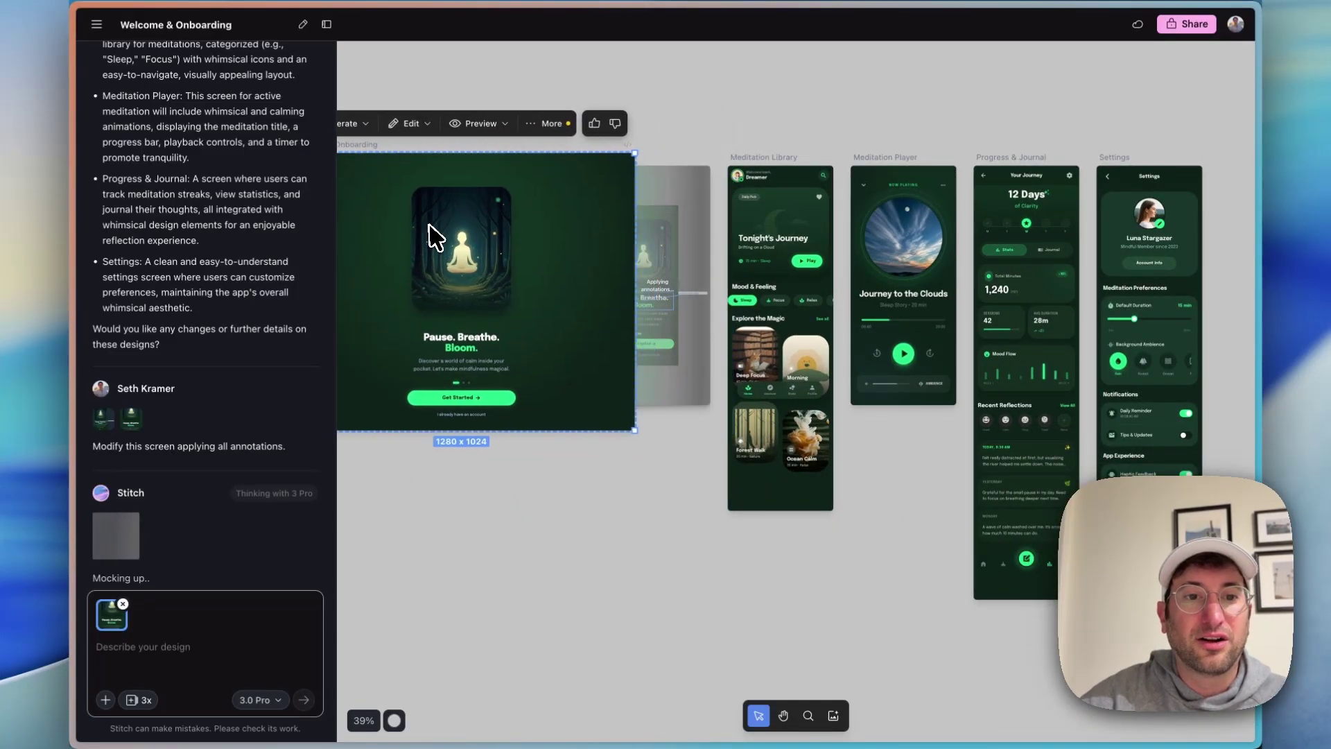
click(485, 123)
click(482, 147)
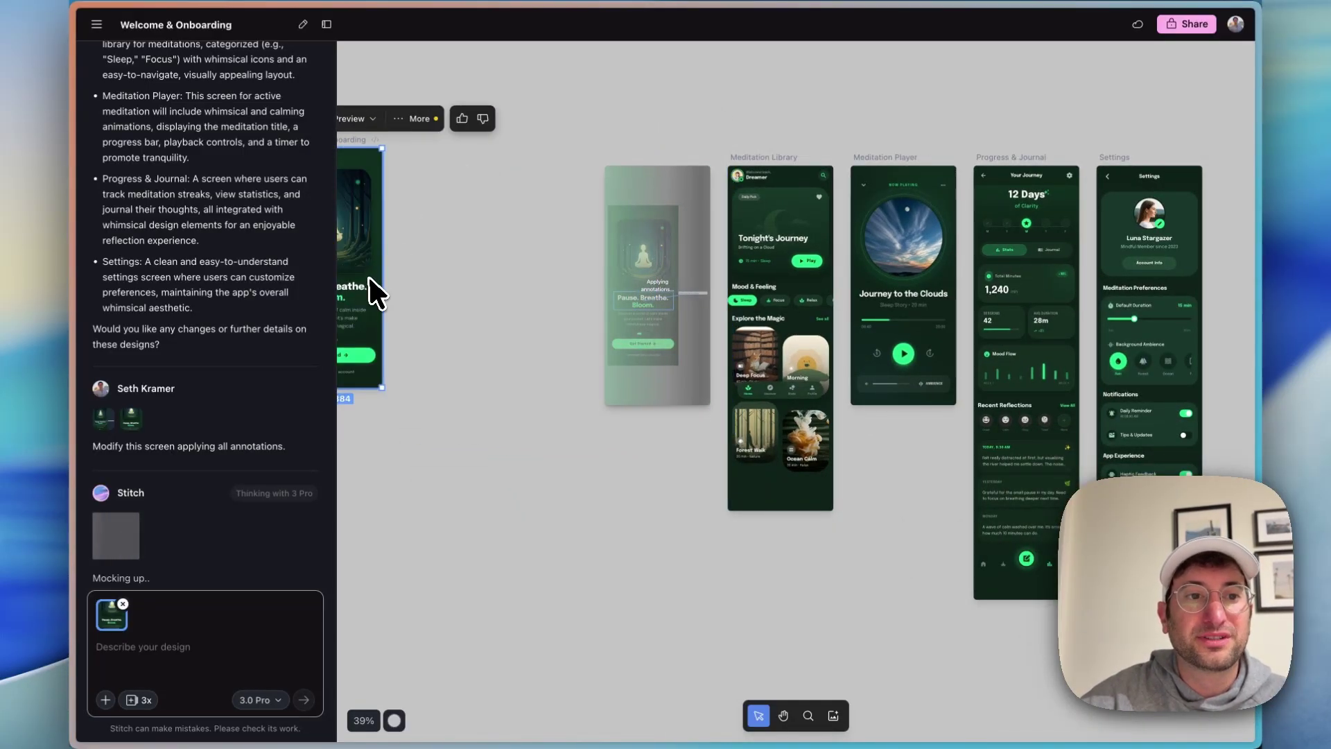
View the onboarding screen's HTML code, then close the code viewer.
click(613, 139)
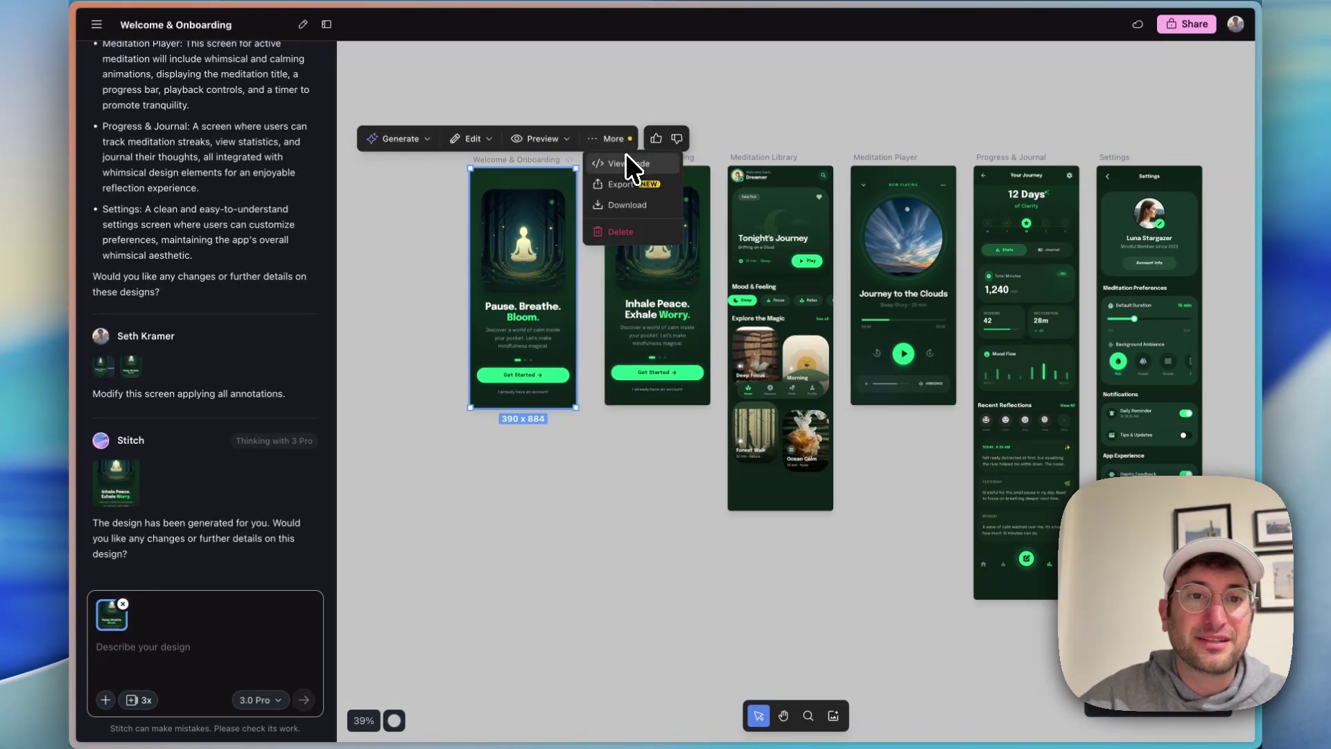
click(628, 164)
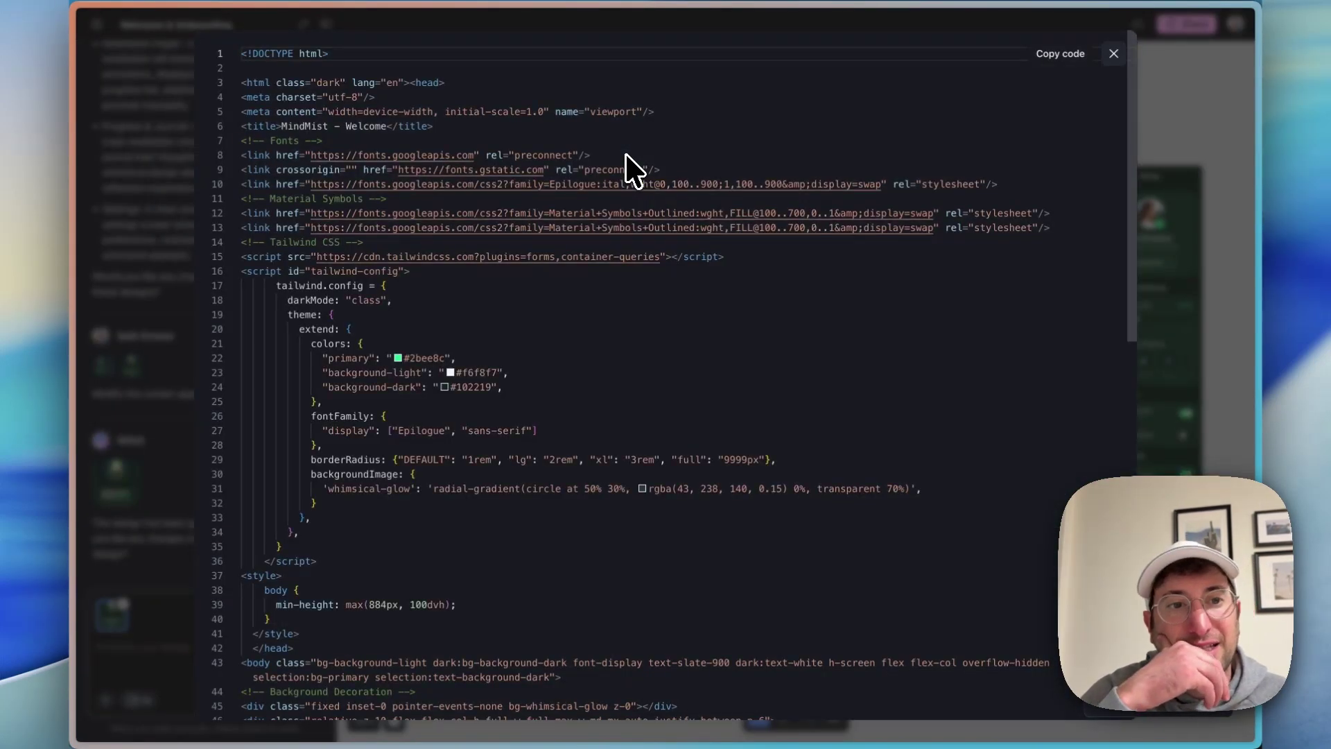
scroll(632, 169, down, 10)
scroll(632, 170, up, 10)
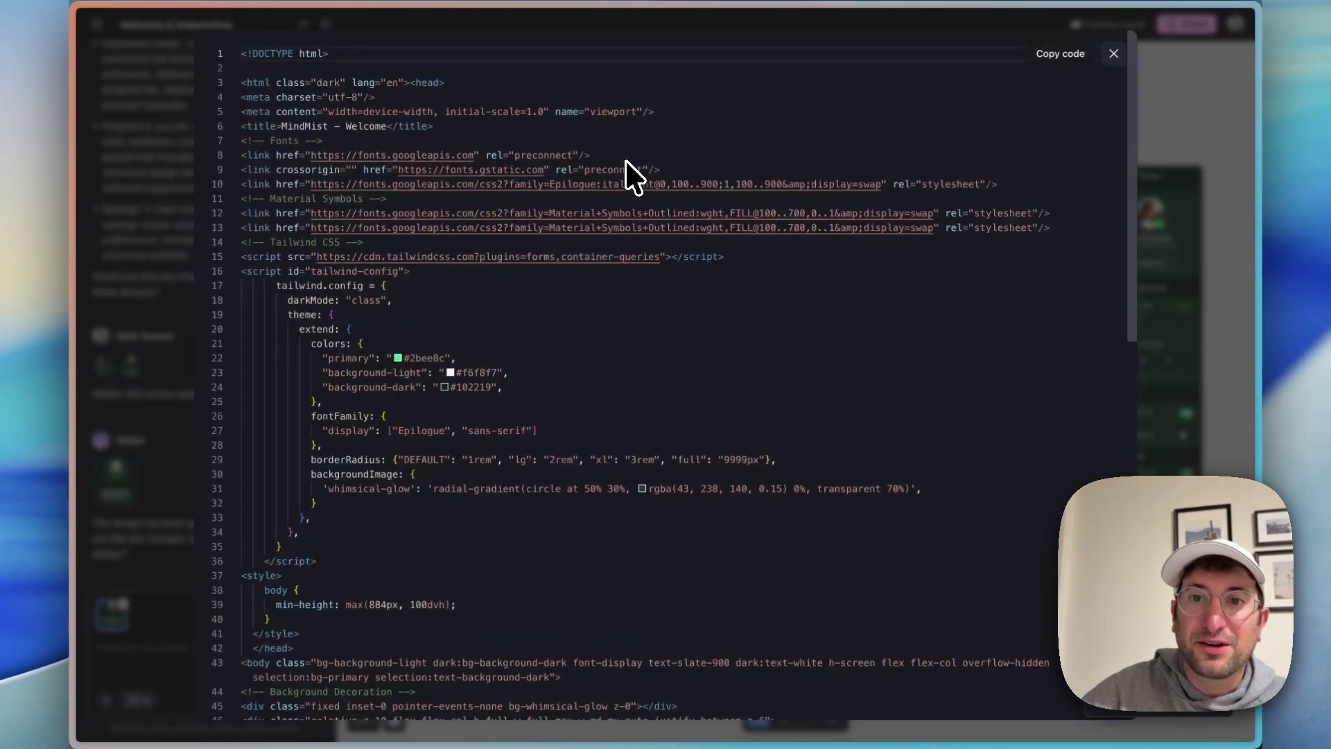
click(1113, 55)
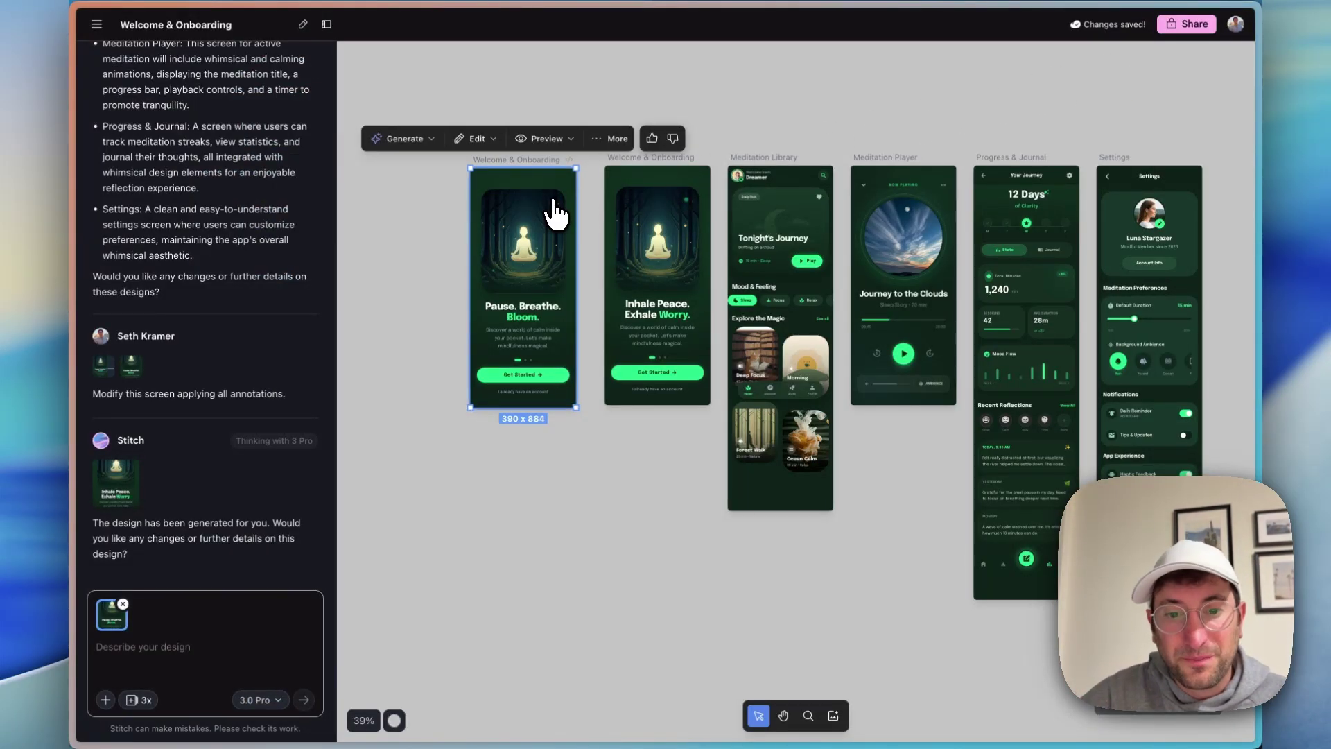
Select the revised 'Inhale Peace. Exhale Worry.' screen and zoom to compare it with the original.
click(656, 236)
scroll(656, 237, up, 5)
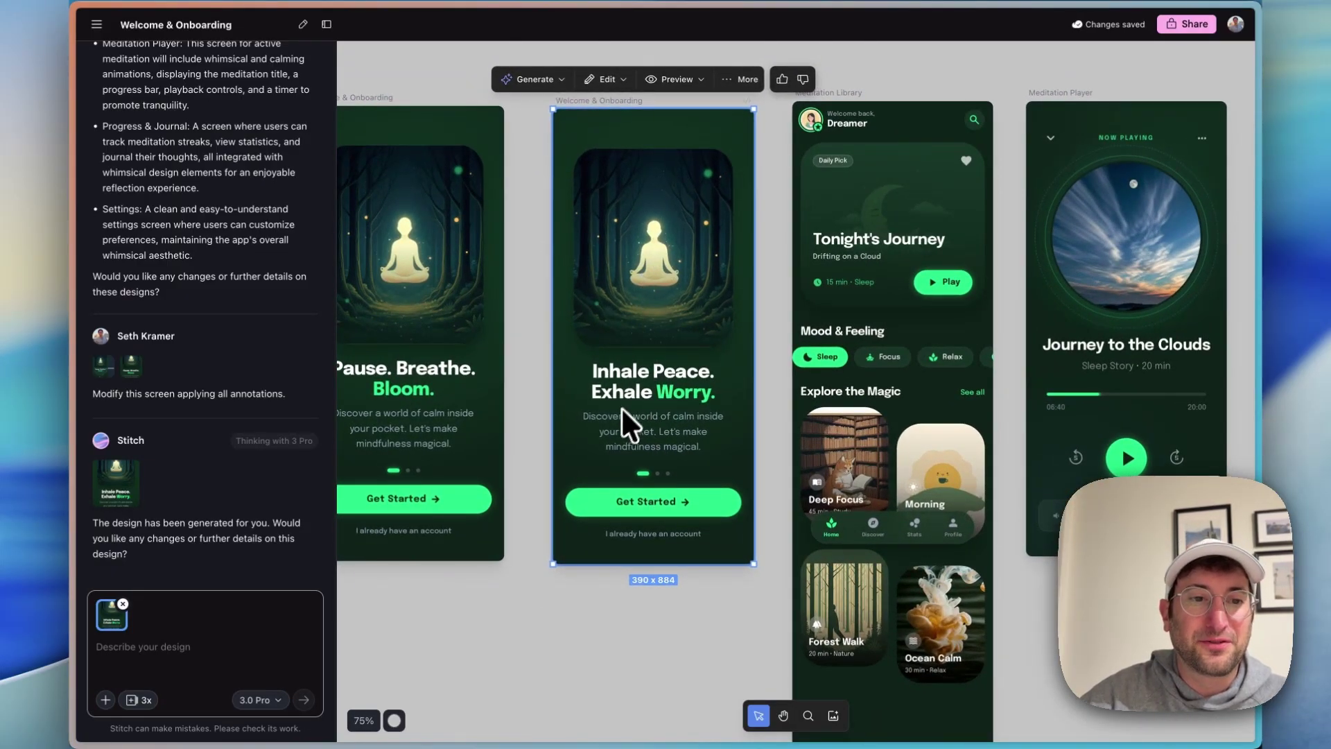
scroll(591, 437, left, 2)
scroll(591, 436, down, 1)
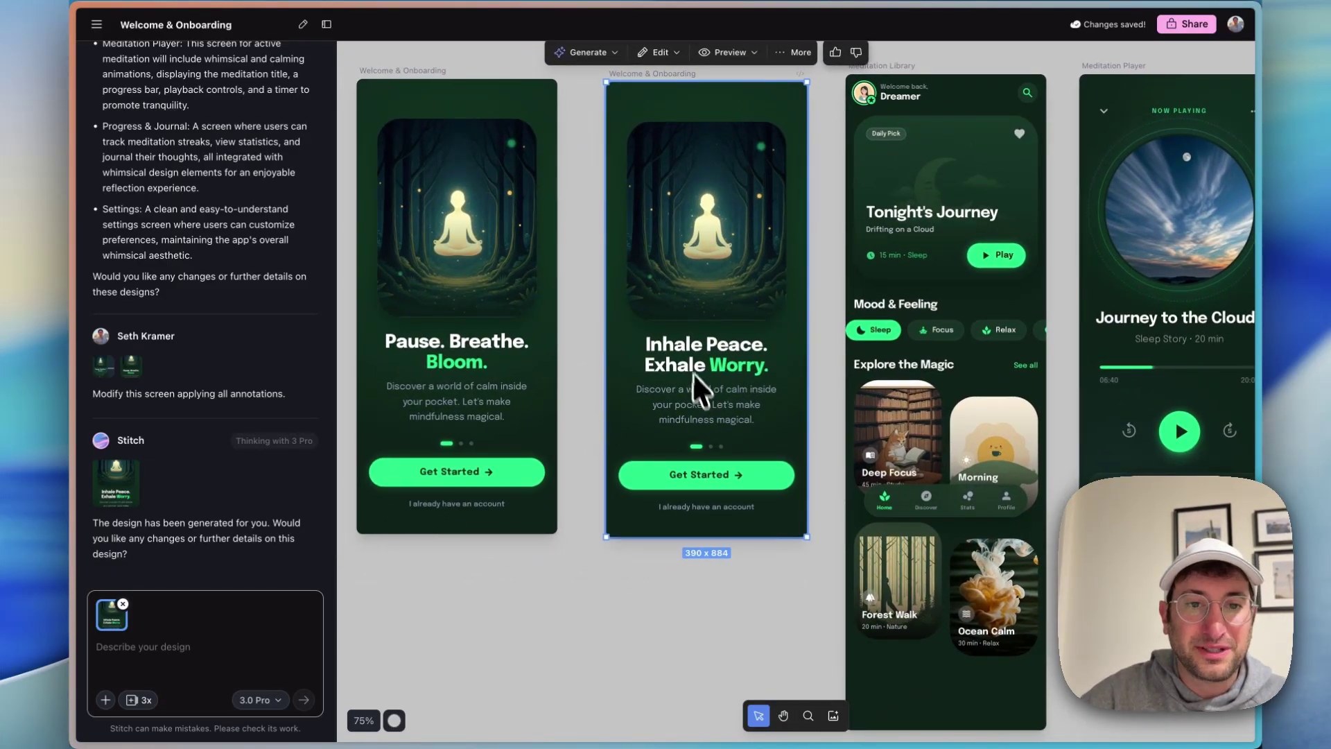
scroll(693, 366, up, 1)
scroll(693, 366, right, 1)
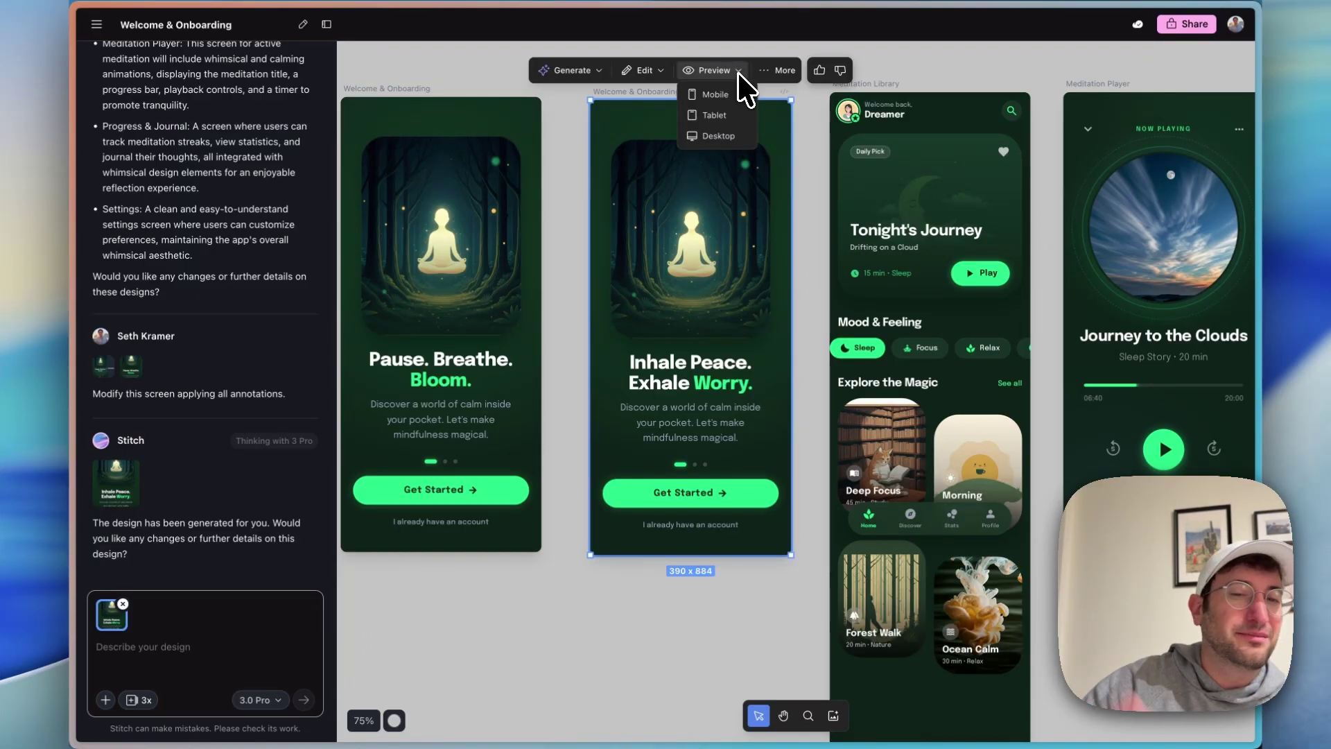
click(776, 71)
click(789, 114)
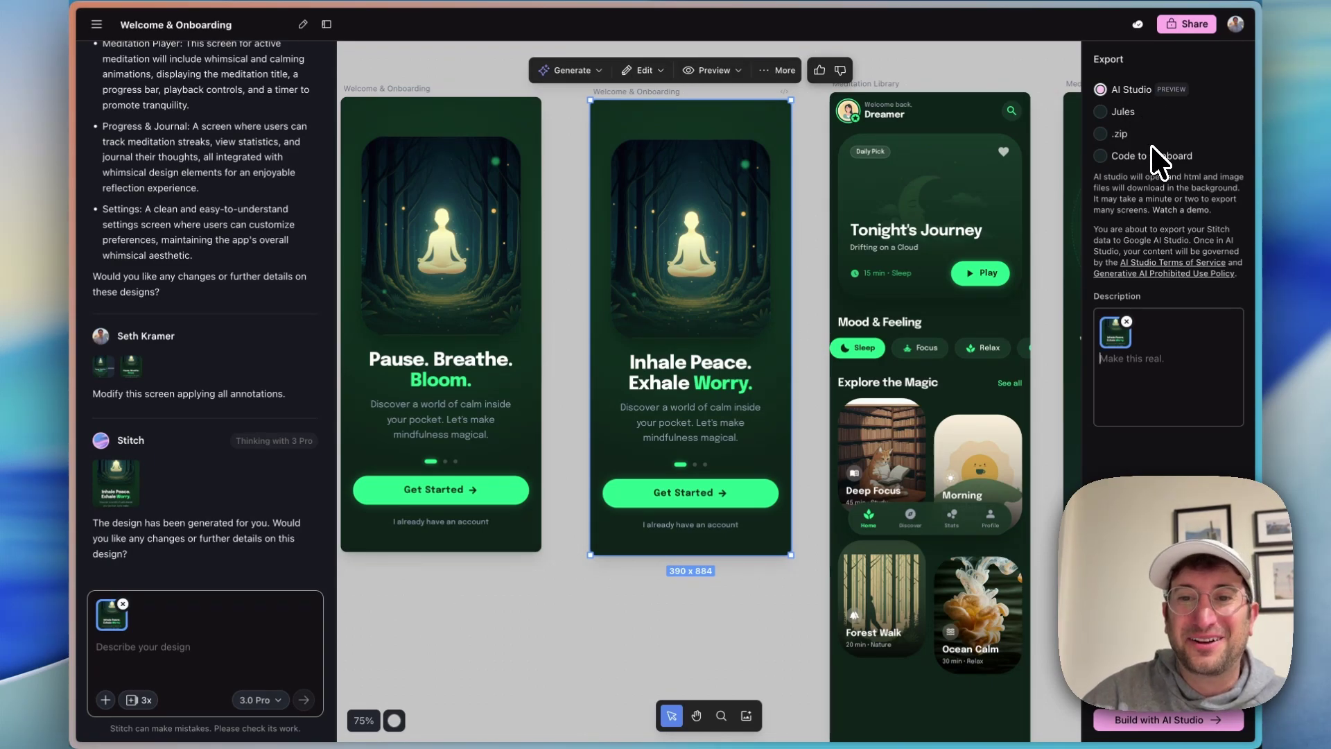
click(1127, 322)
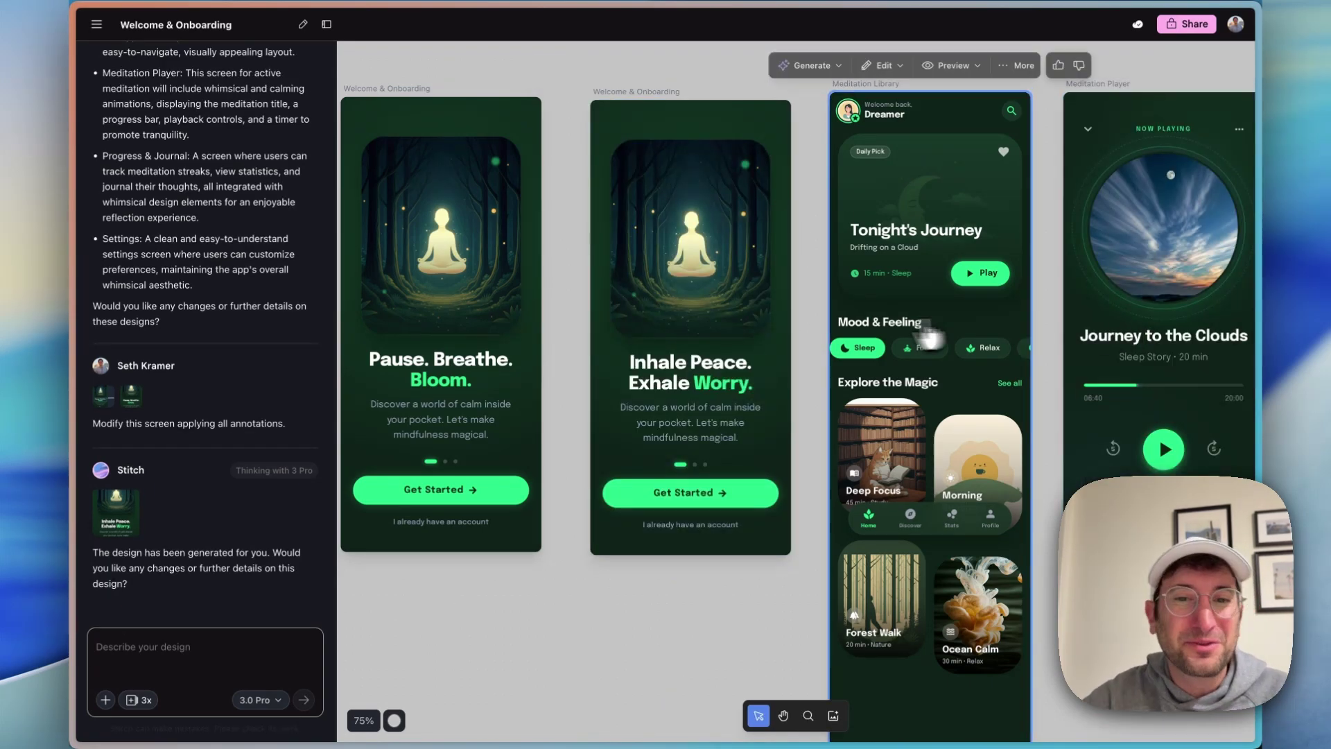
scroll(856, 333, down, 5)
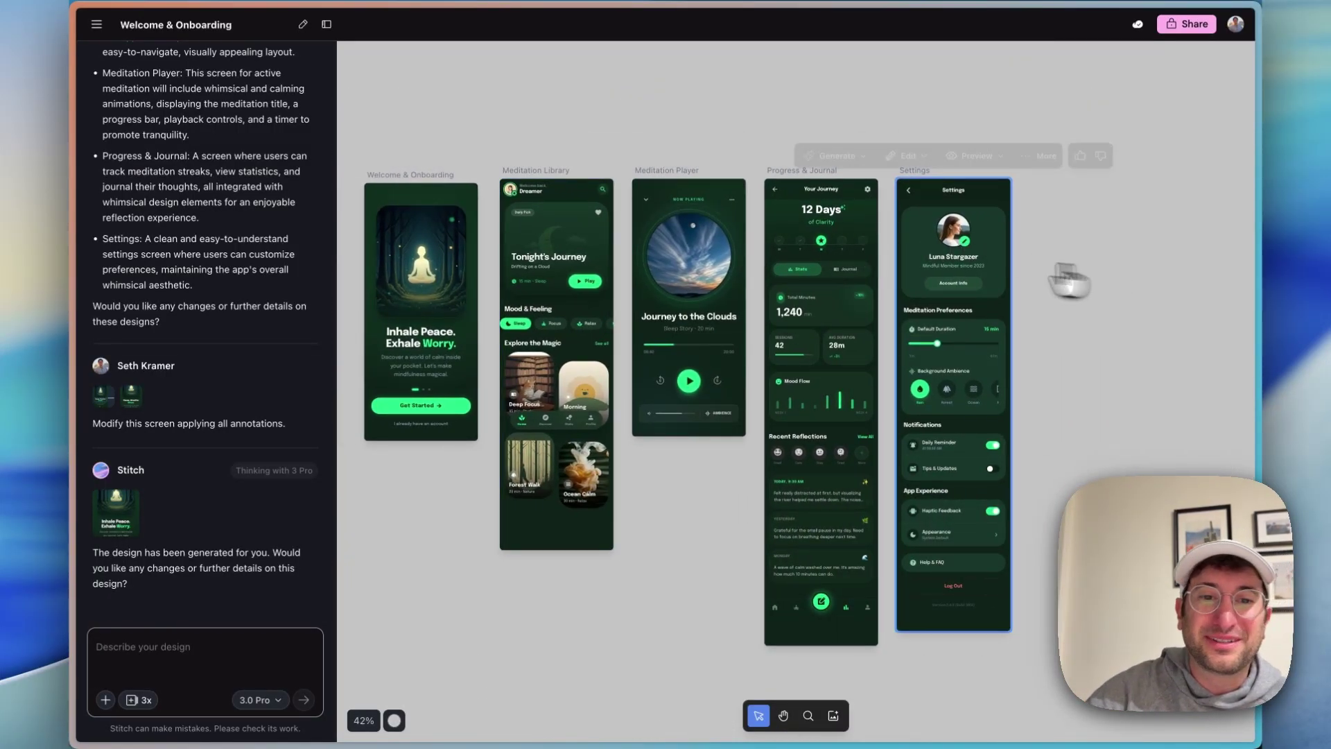
click(613, 222)
scroll(559, 231, up, 5)
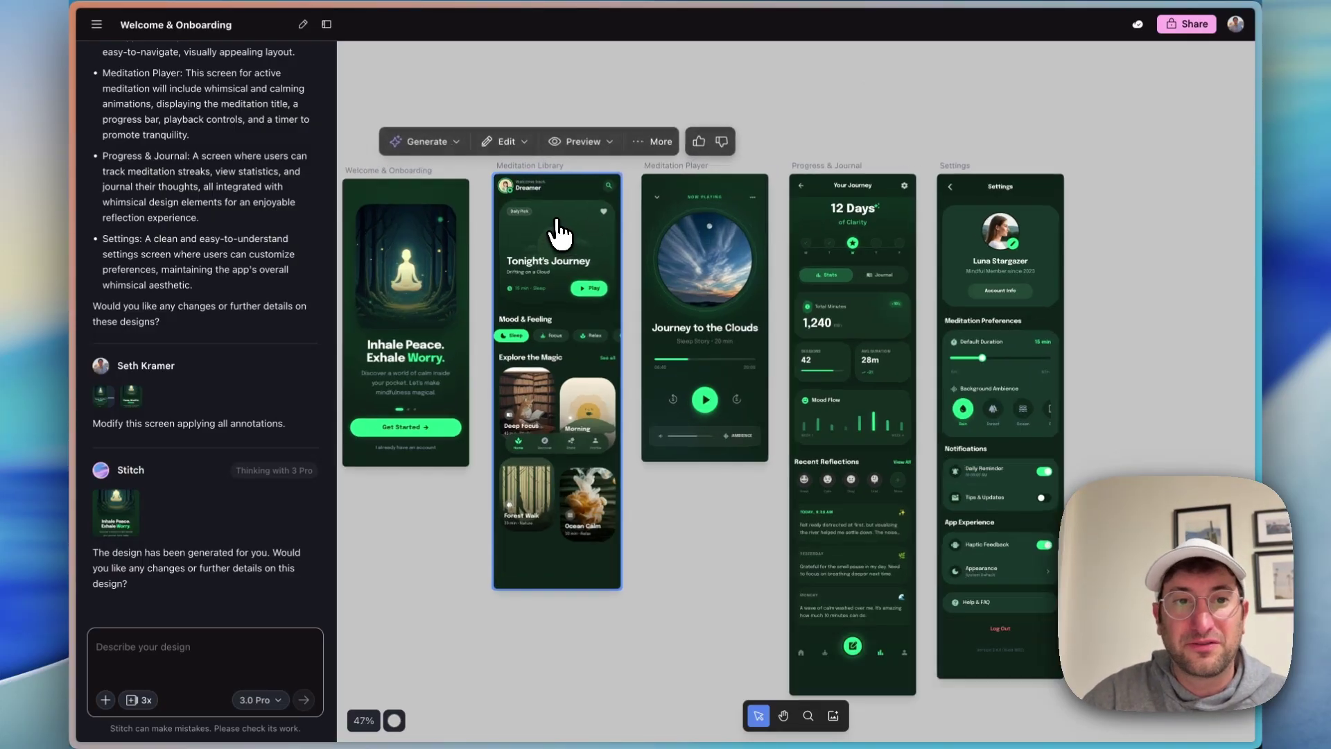
click(679, 221)
scroll(613, 201, right, 5)
scroll(613, 201, down, 2)
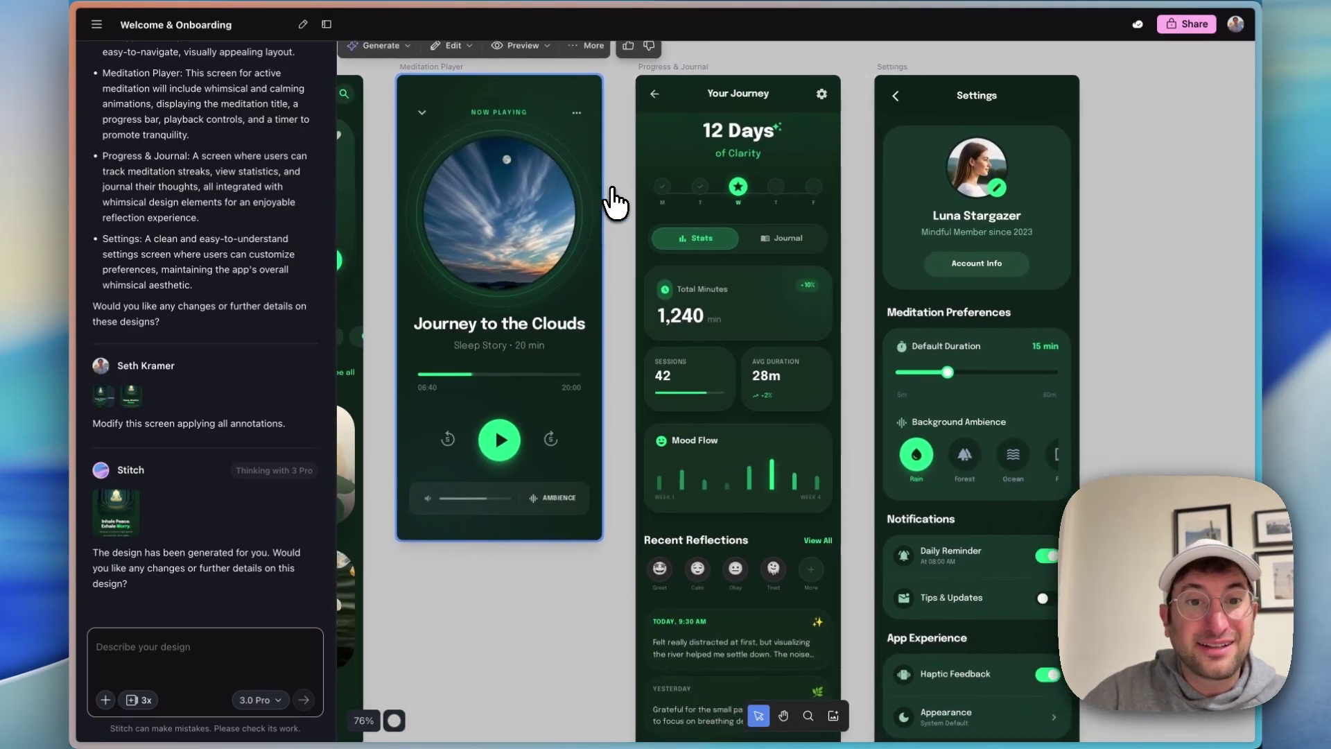
click(728, 250)
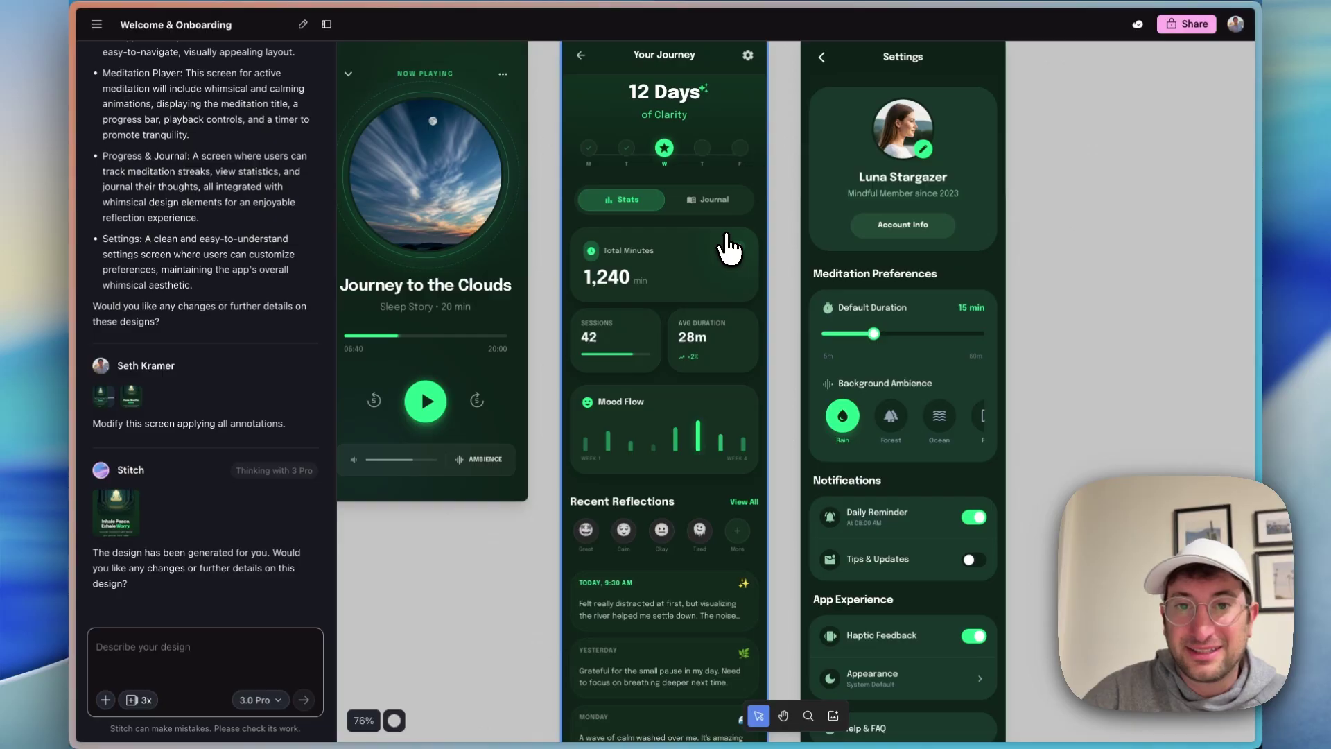
scroll(728, 249, down, 5)
click(749, 164)
click(756, 122)
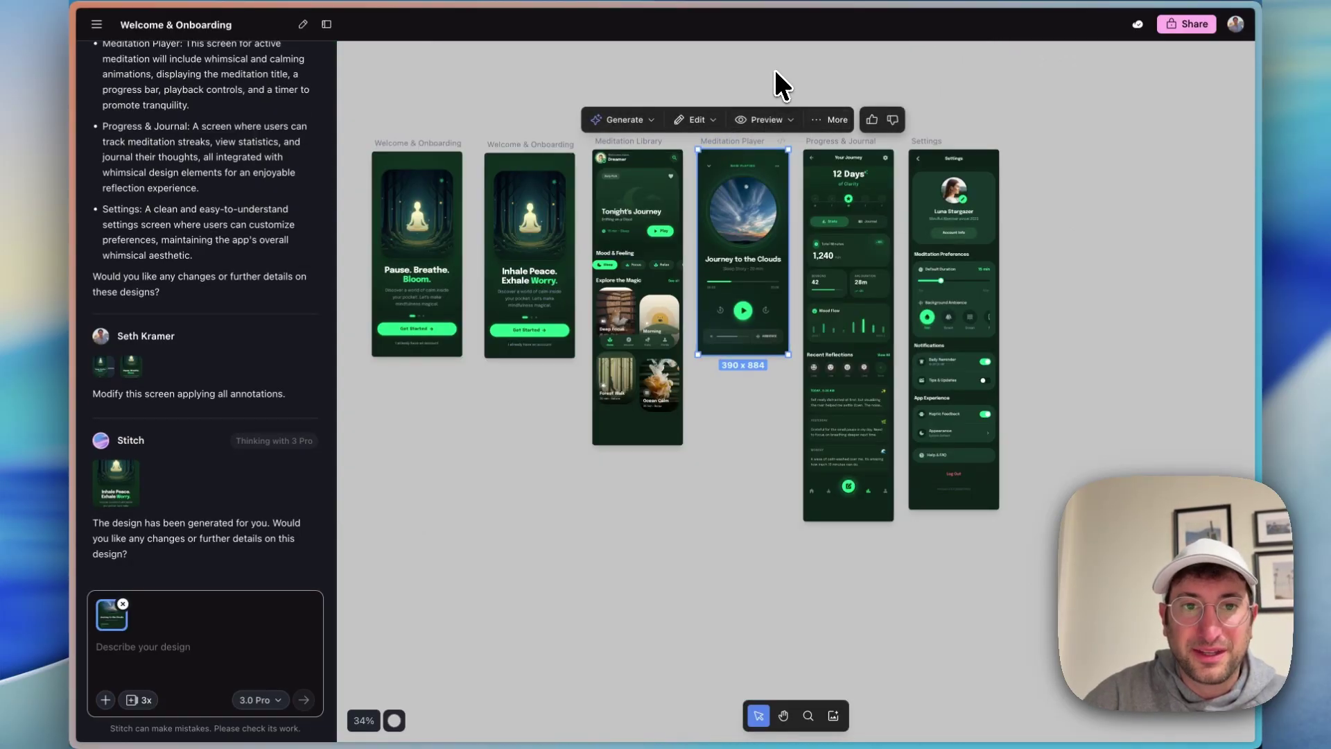
Try selecting the two Welcome & Onboarding screens, then clear the selection.
click(425, 179)
shift+click(515, 166)
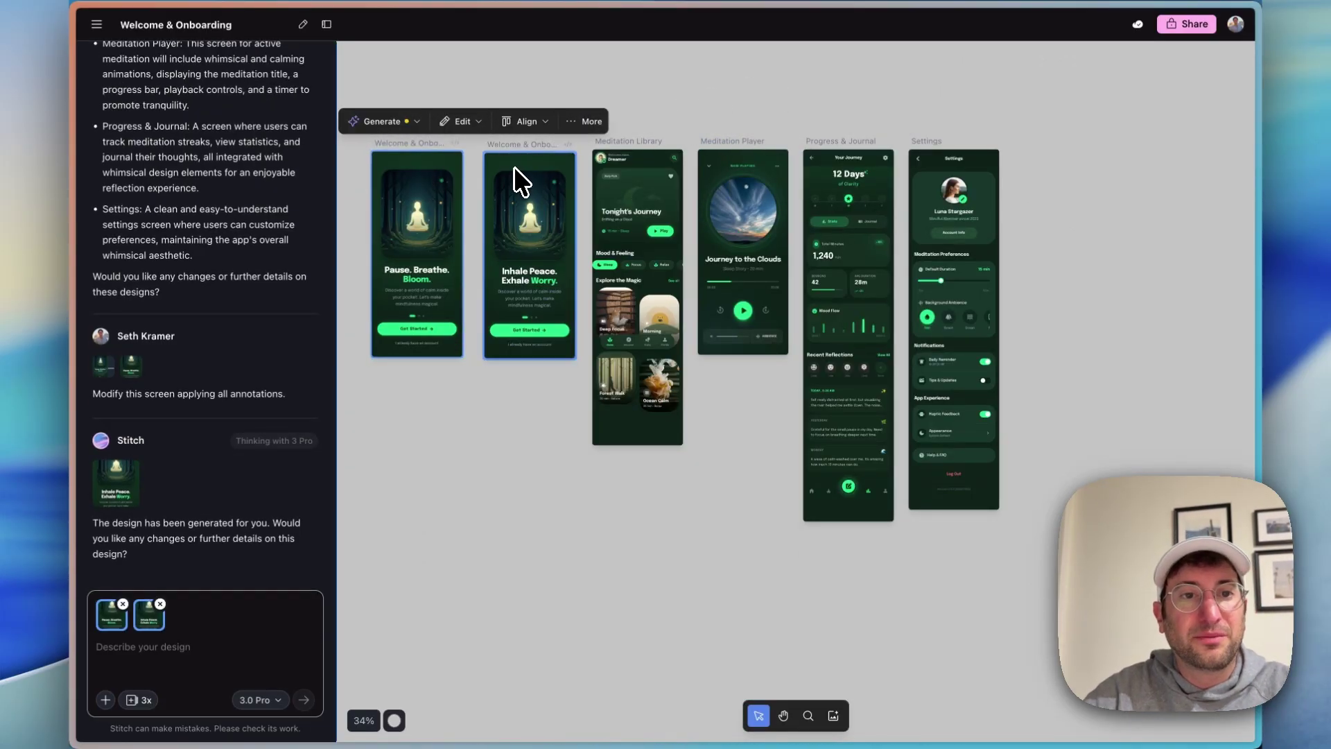
click(415, 154)
click(537, 161)
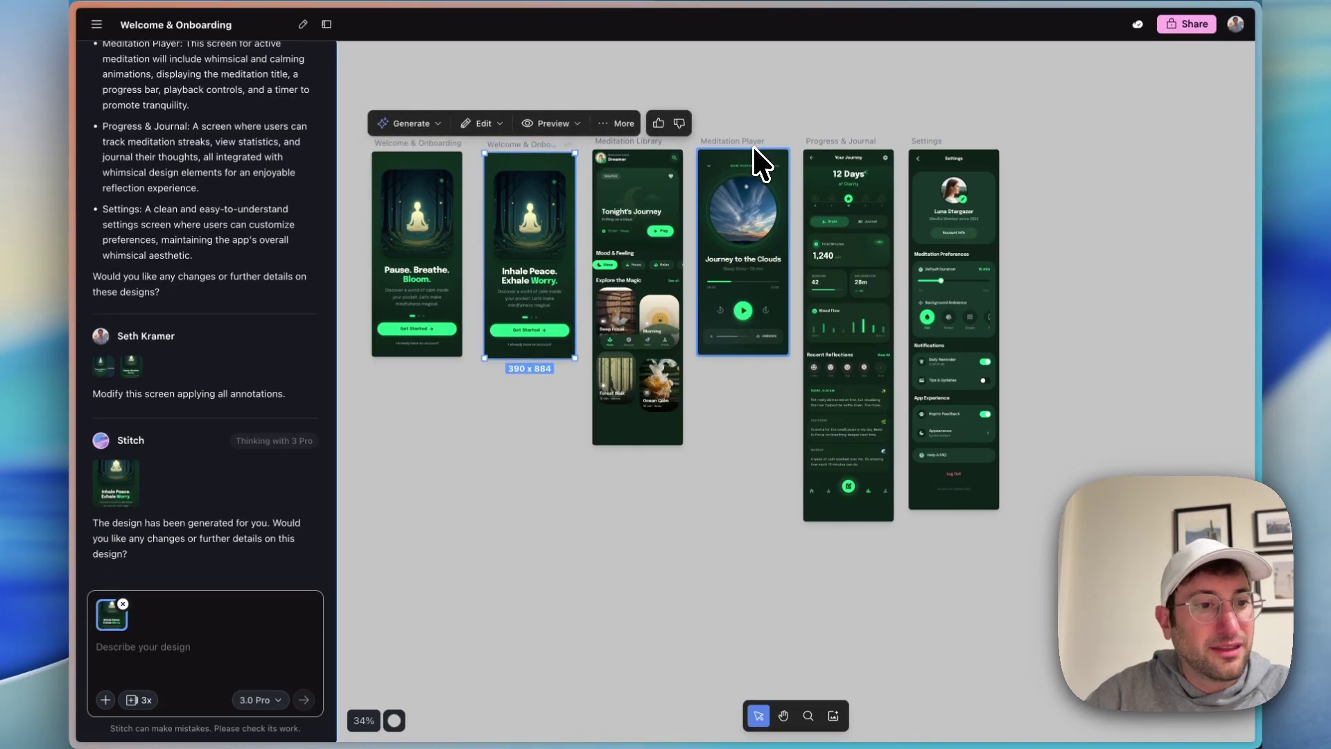
click(123, 604)
Download the Meditation Library screen design.
click(604, 265)
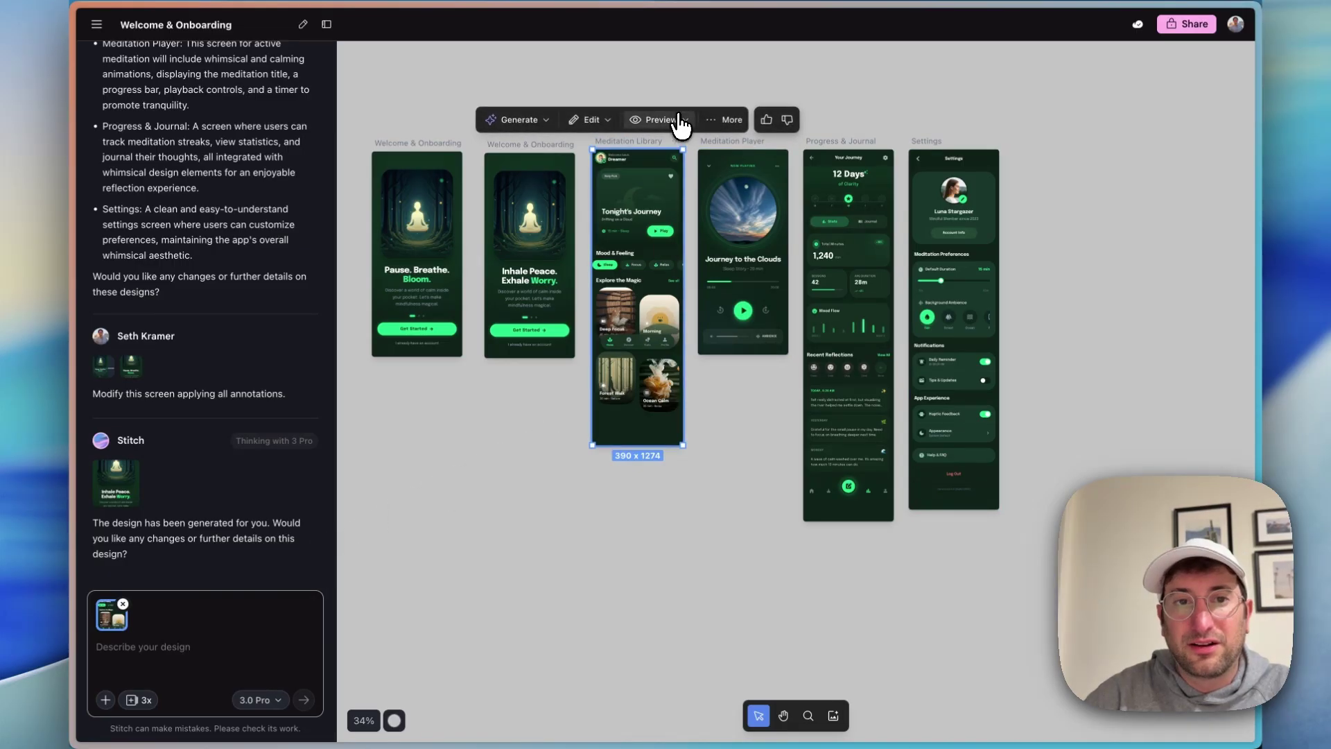
click(736, 123)
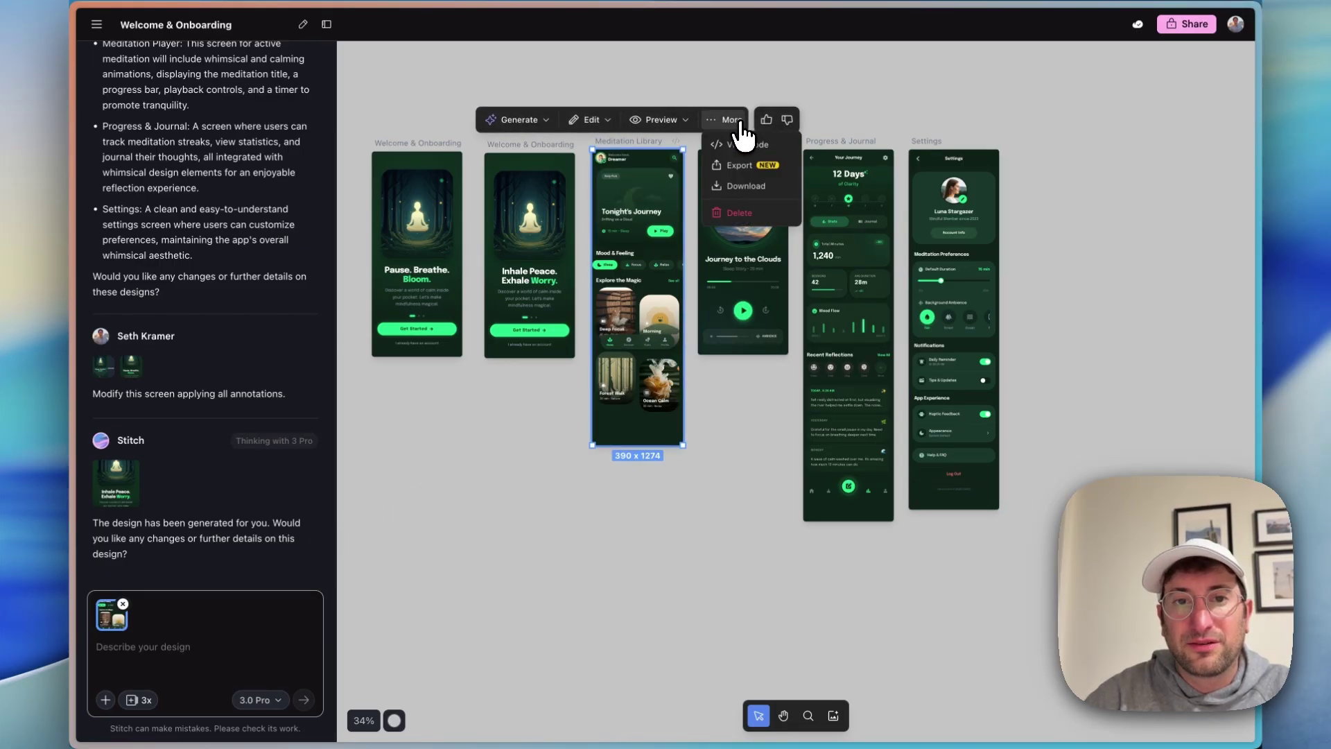
click(746, 184)
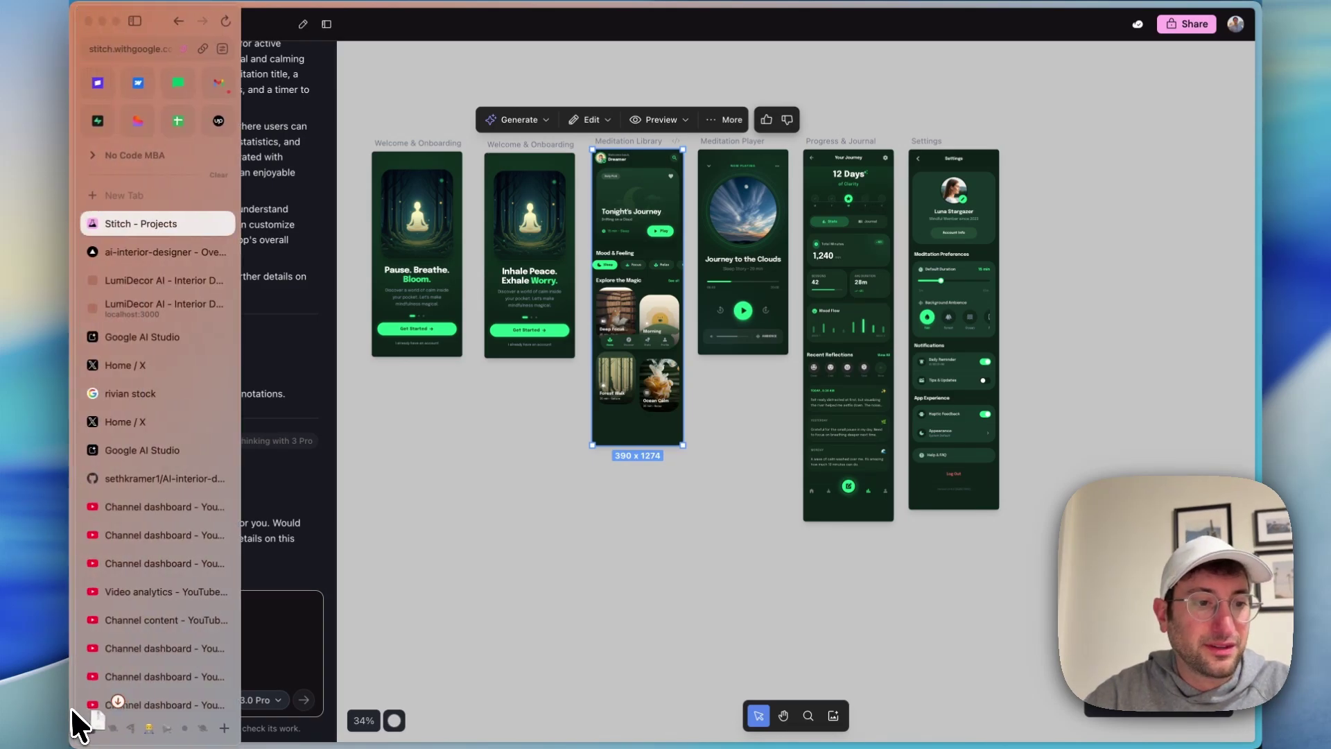
click(513, 436)
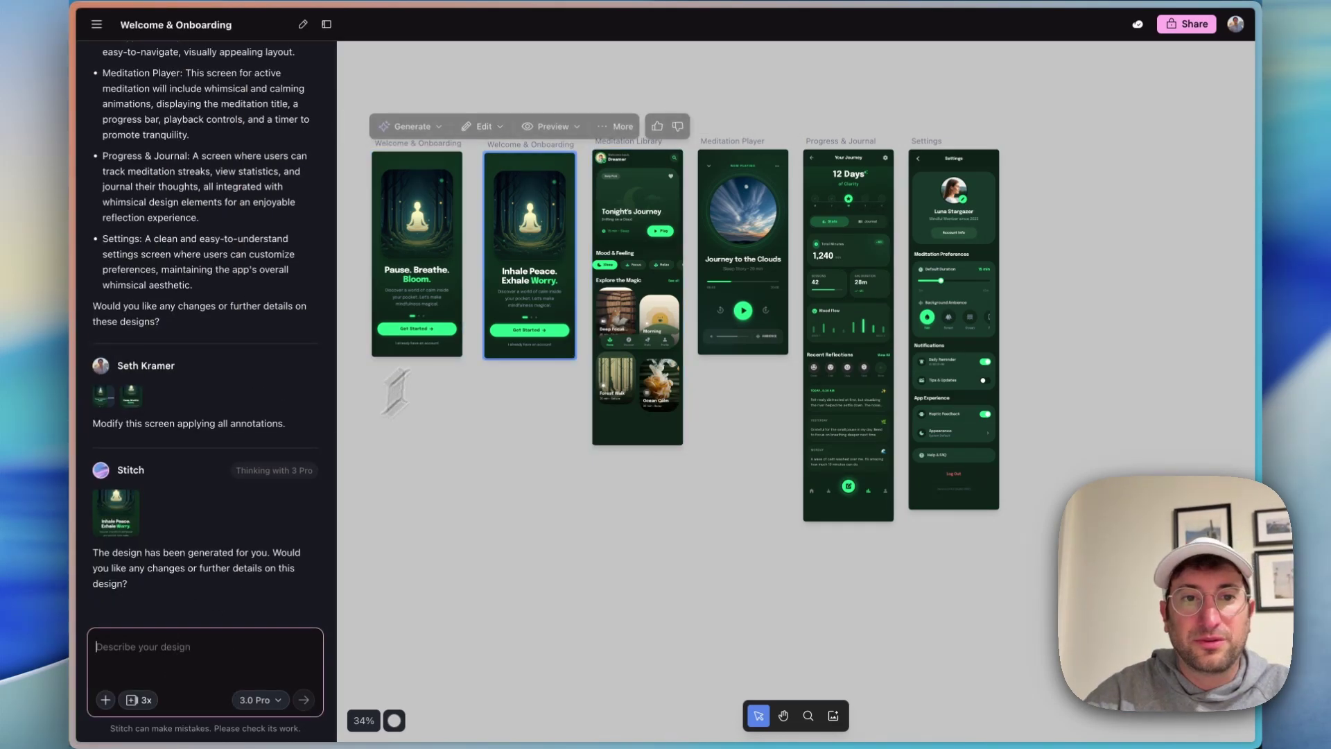
scroll(686, 205, up, 3)
Ask Stitch to make the Meditation Player image 'a square not a circle'.
click(710, 205)
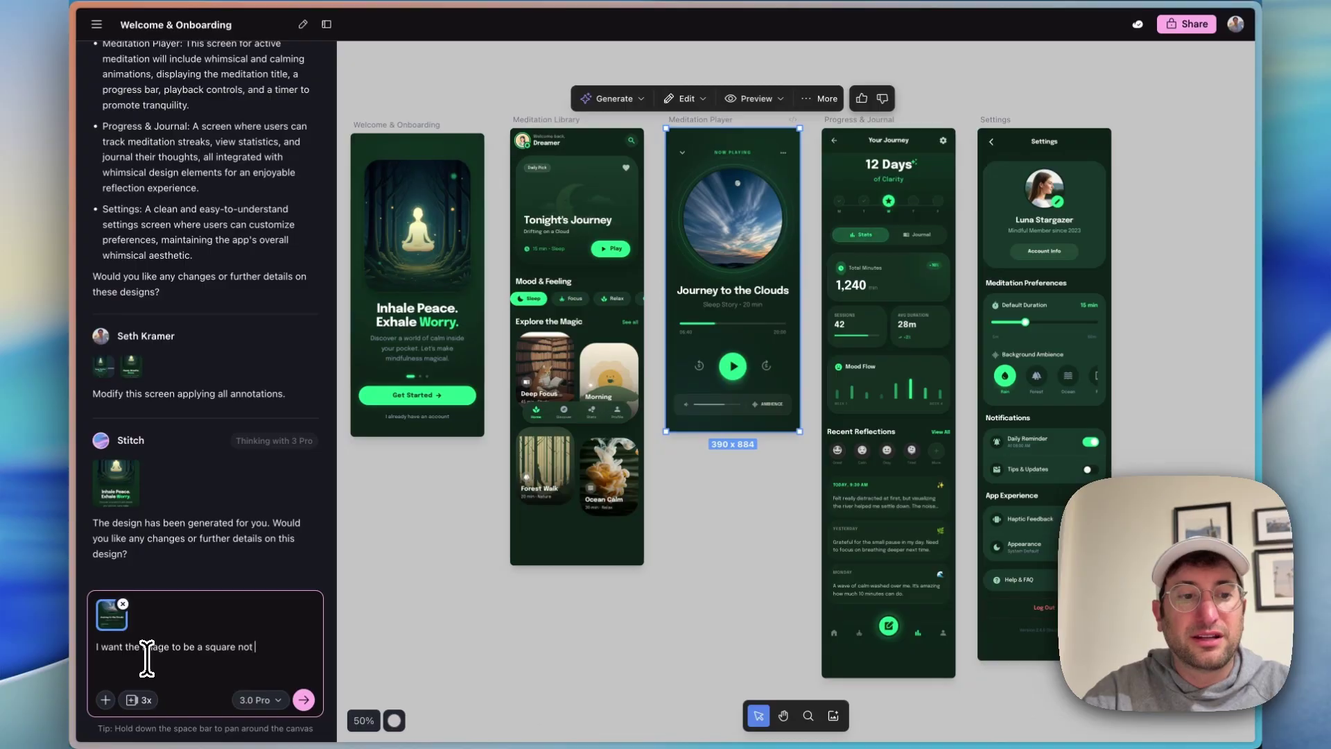
text(ircl)
key(Return)
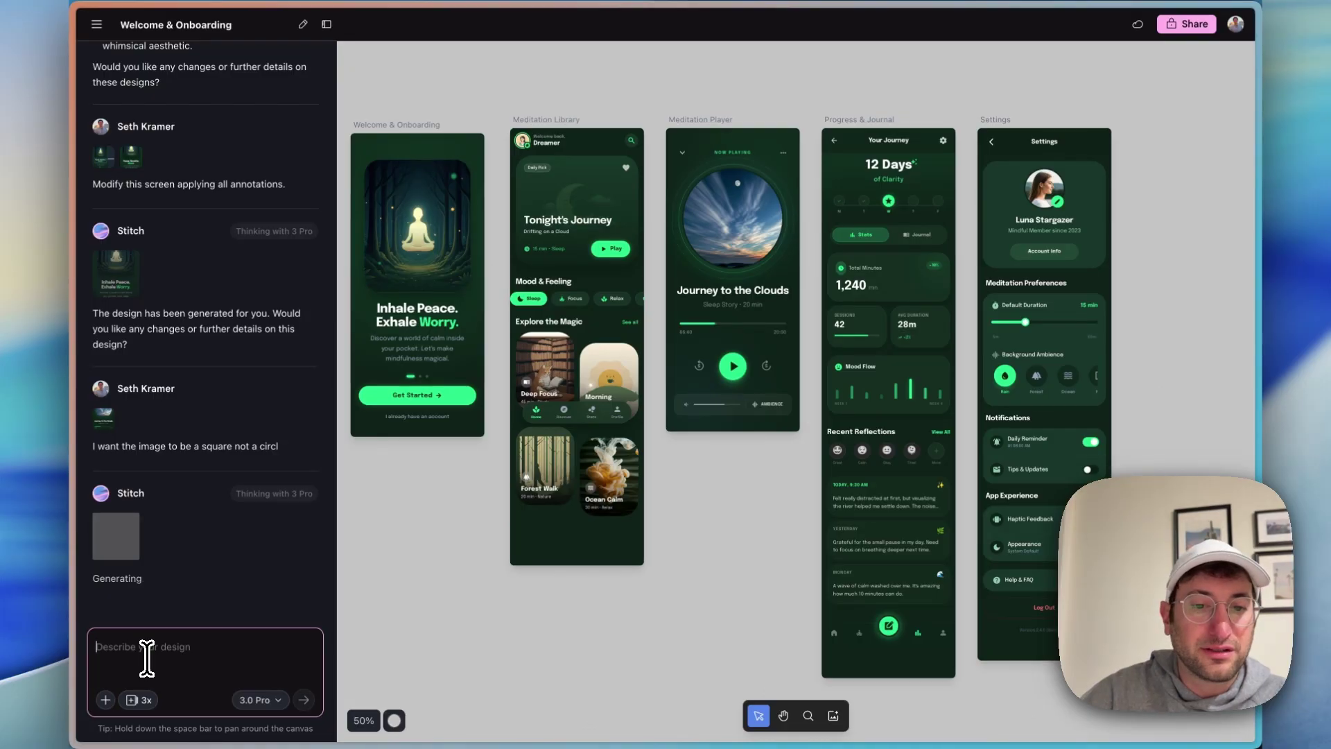
key(h)
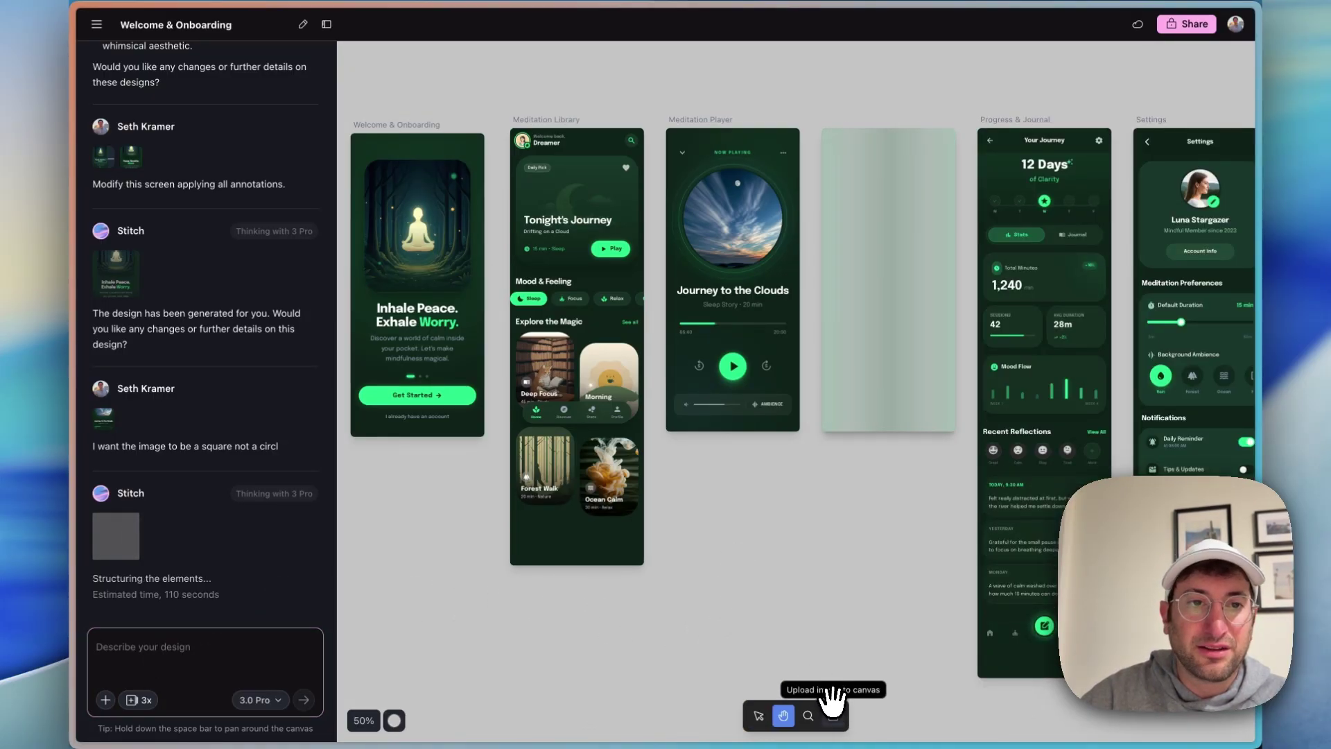
scroll(772, 570, right, 2)
Start a Predictive Heatmap of the 'Inhale Peace. Exhale Worry.' welcome screen.
scroll(772, 570, left, 4)
click(717, 464)
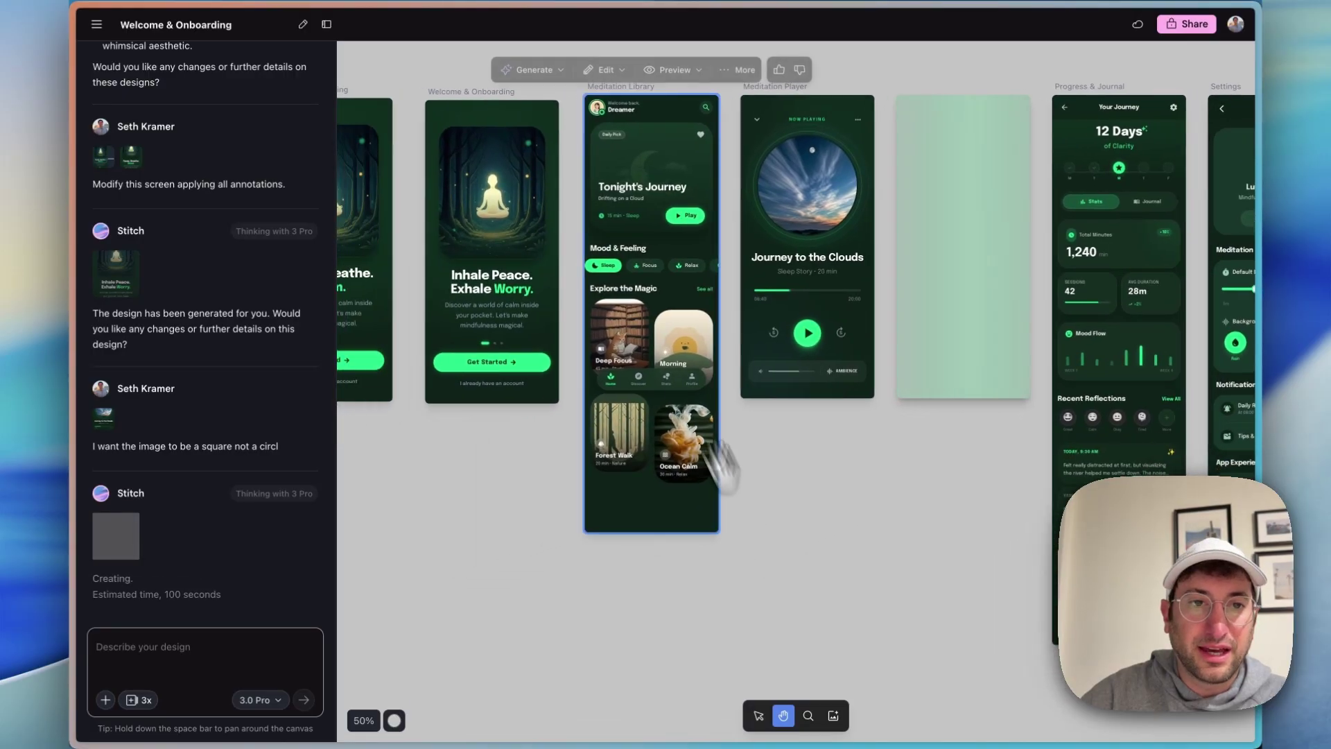
click(467, 154)
scroll(460, 154, left, 3)
scroll(460, 154, up, 1)
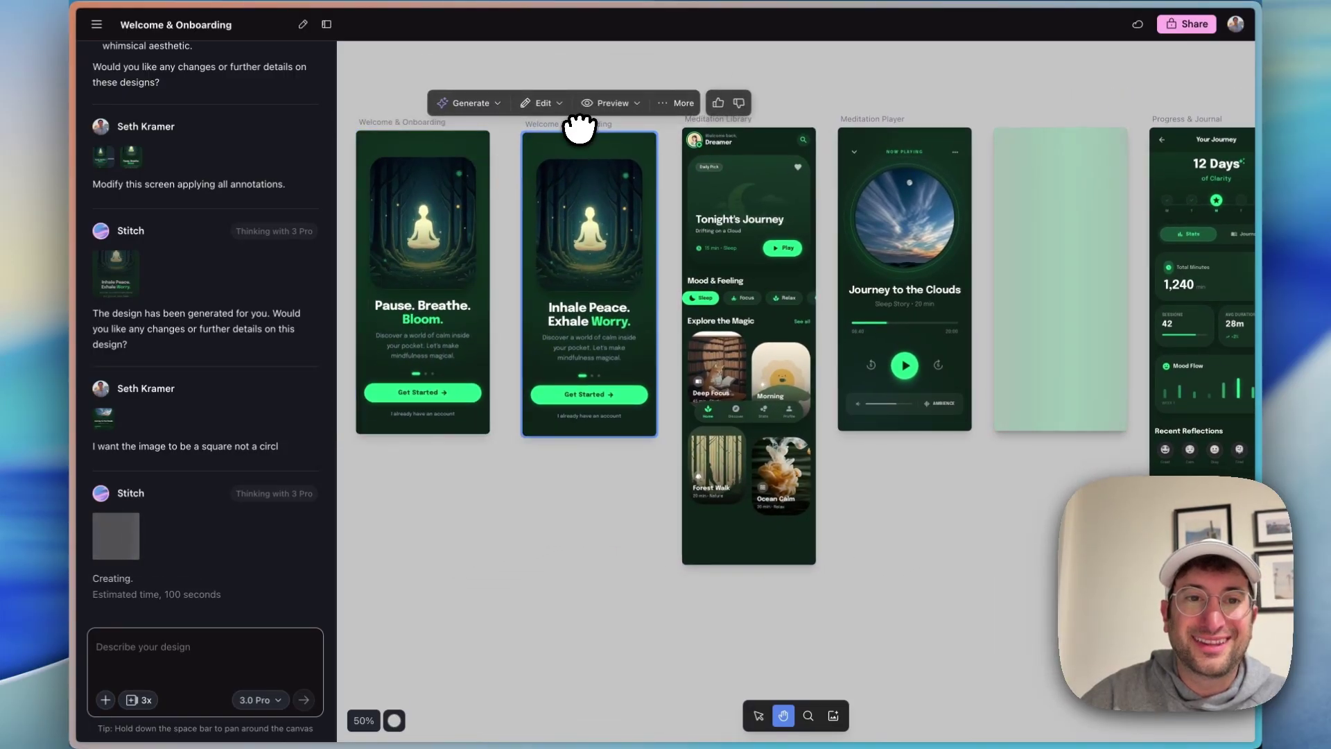
click(485, 104)
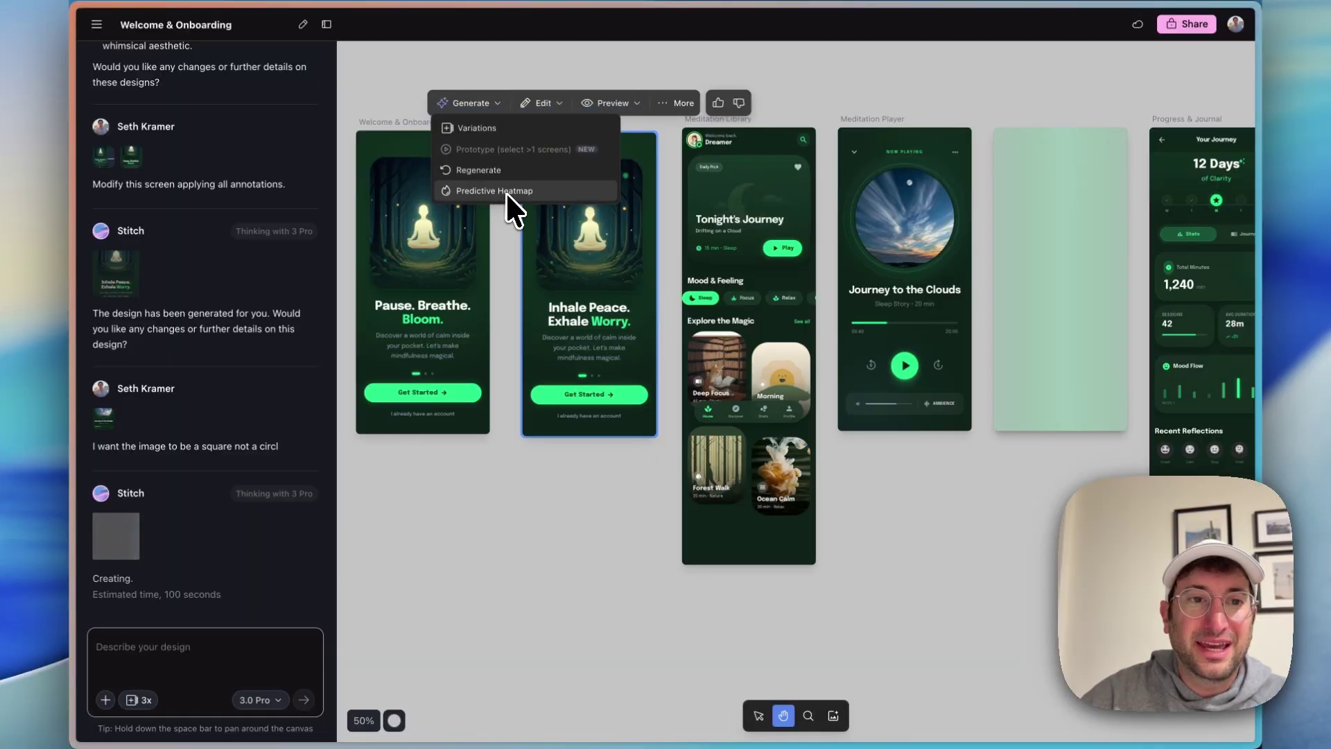
key(Escape)
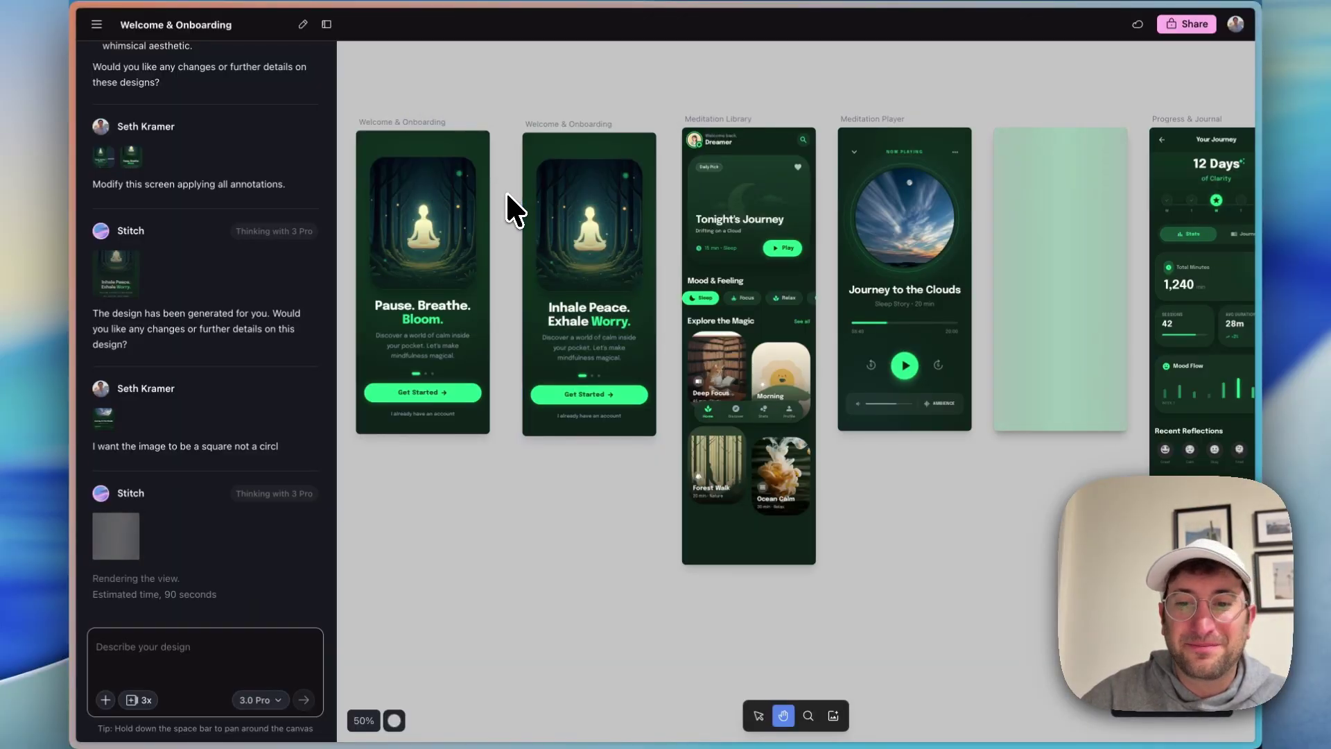
Check the generating placeholder and other screens, then select the finished heatmap.
scroll(683, 477, down, 3)
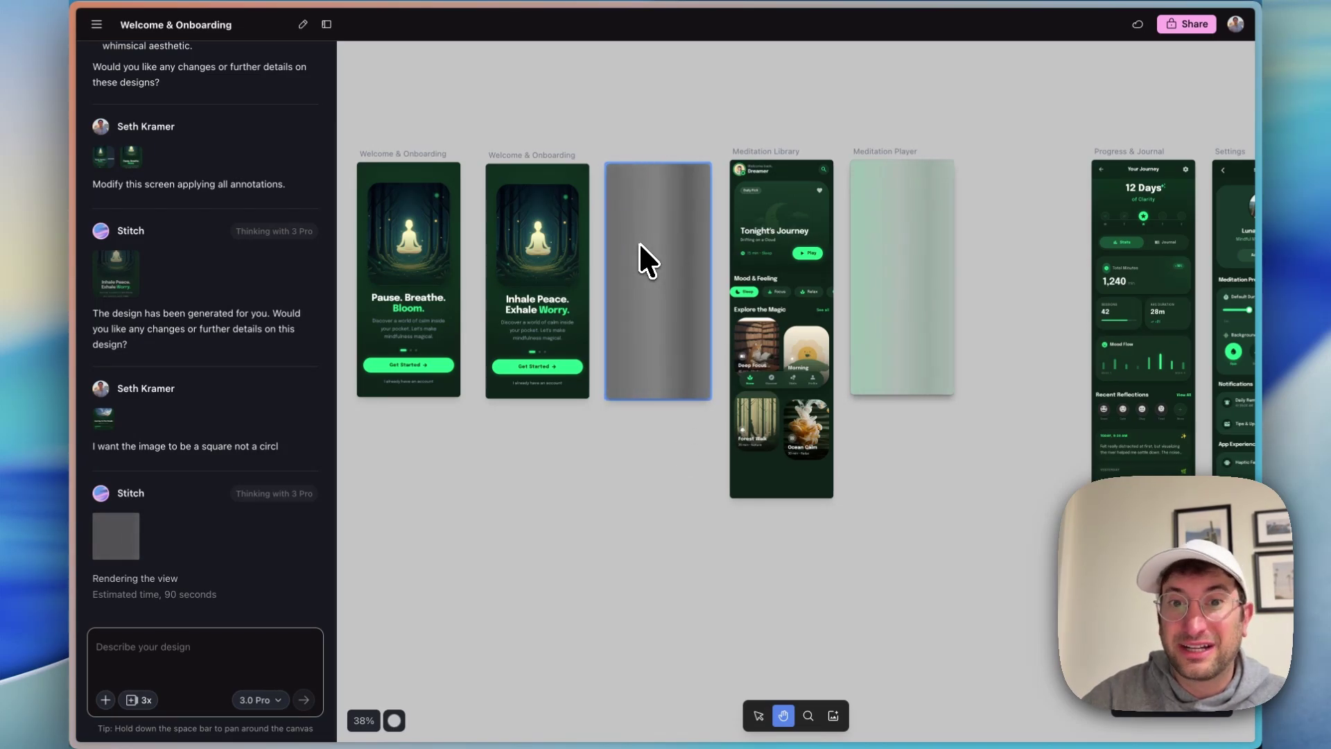
click(501, 183)
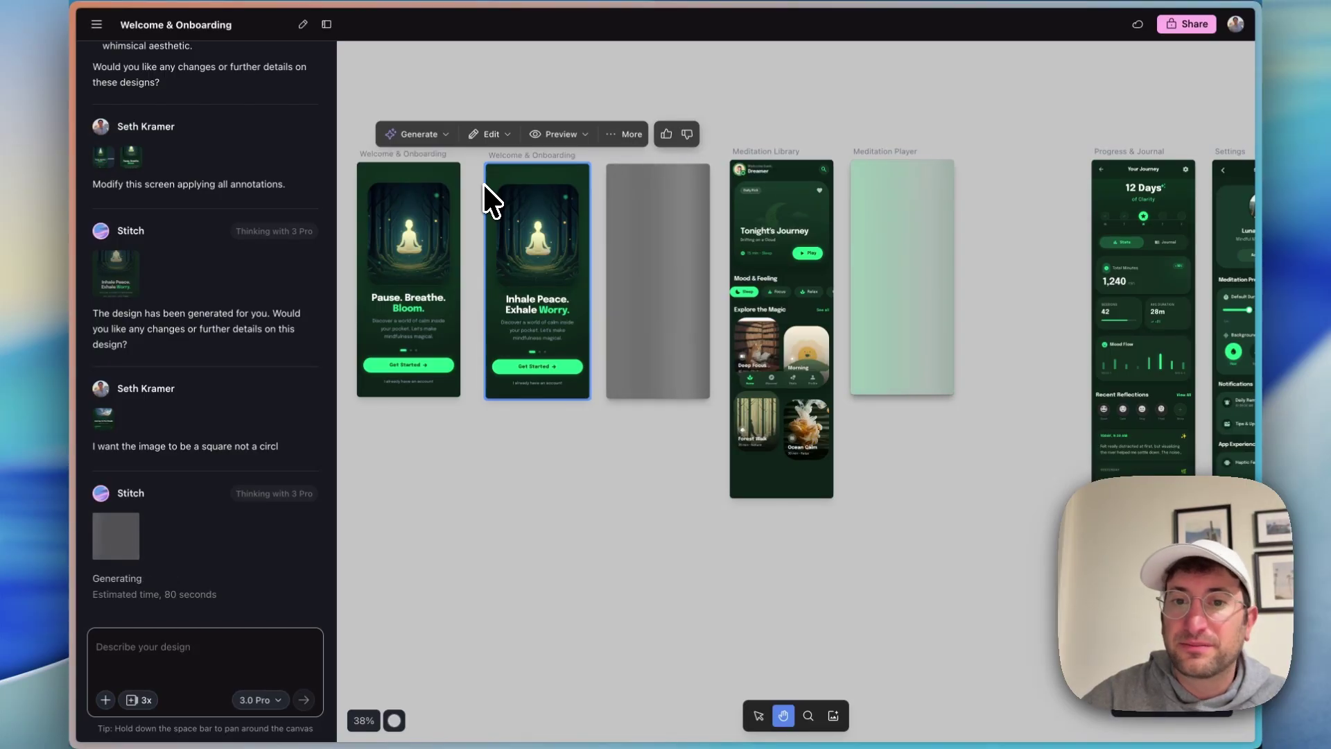
drag(615, 192, 631, 246)
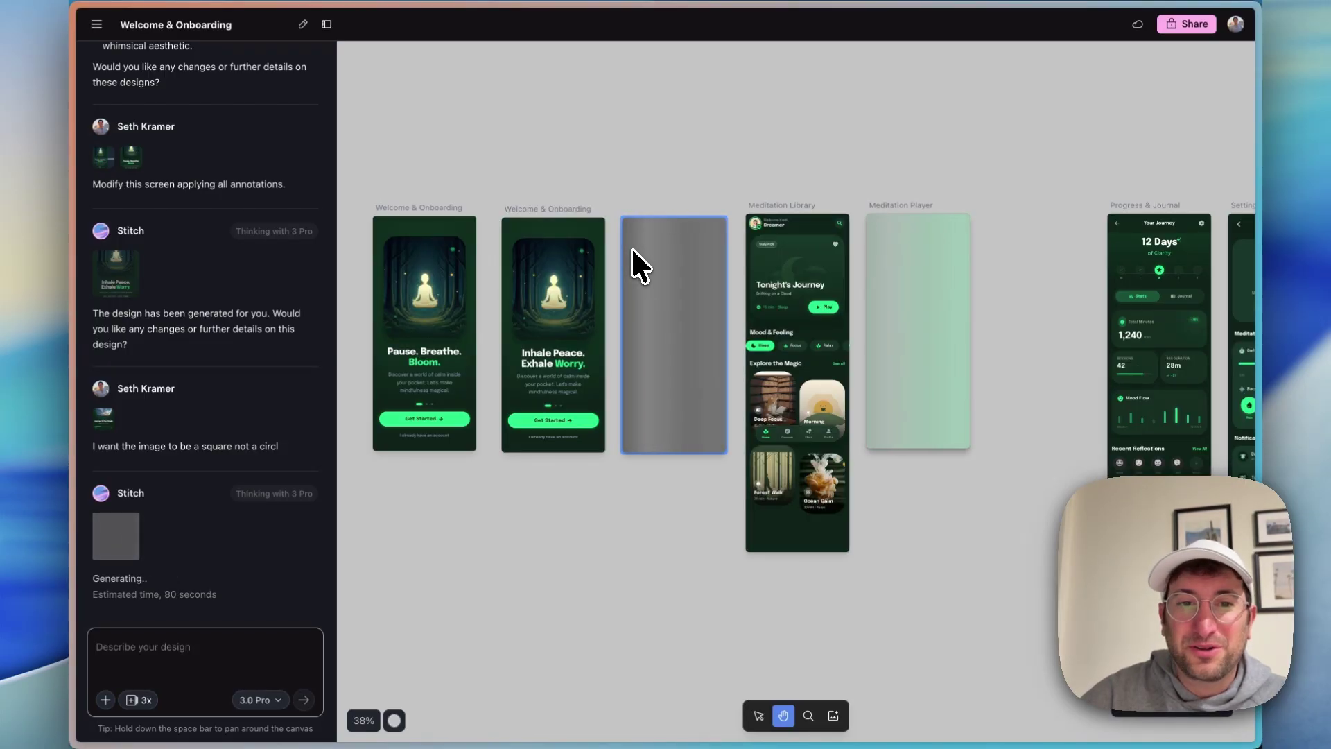
scroll(631, 247, right, 2)
click(787, 257)
click(1129, 231)
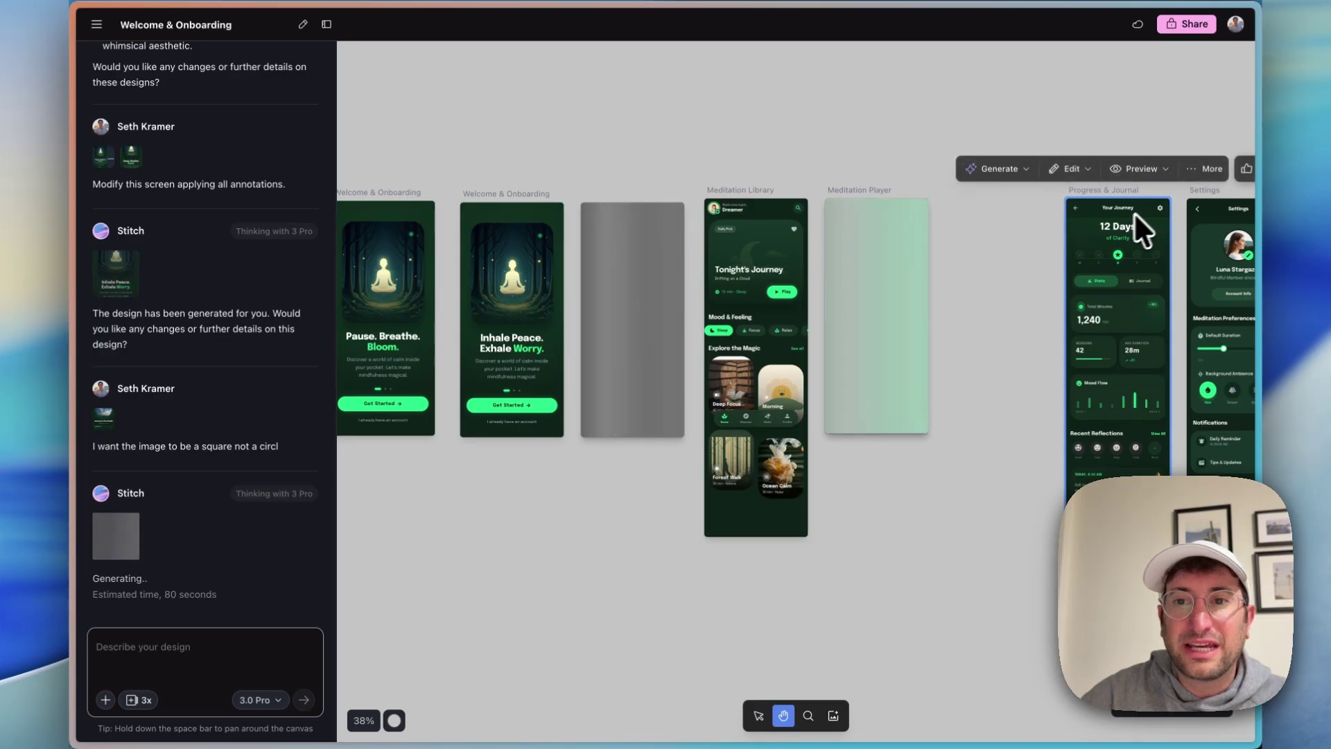
scroll(1130, 229, right, 4)
click(1125, 236)
click(846, 252)
click(490, 327)
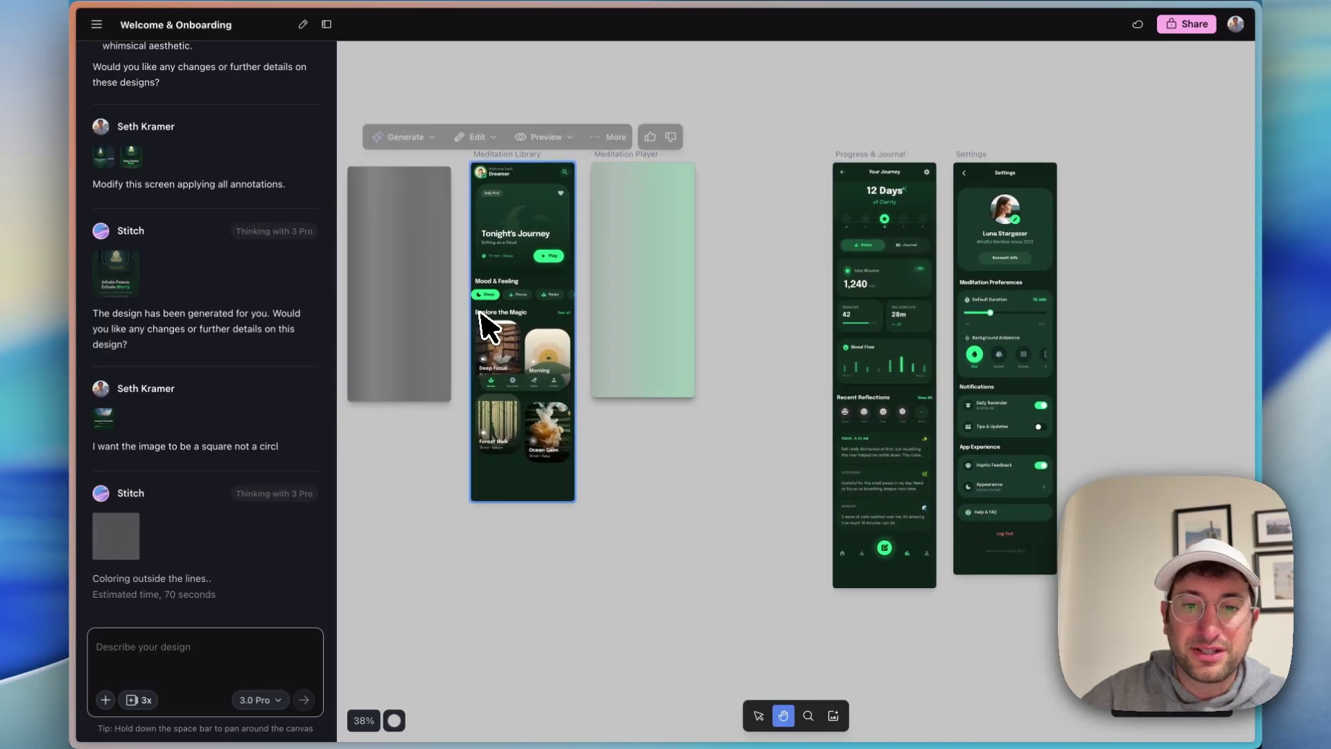
scroll(491, 326, left, 5)
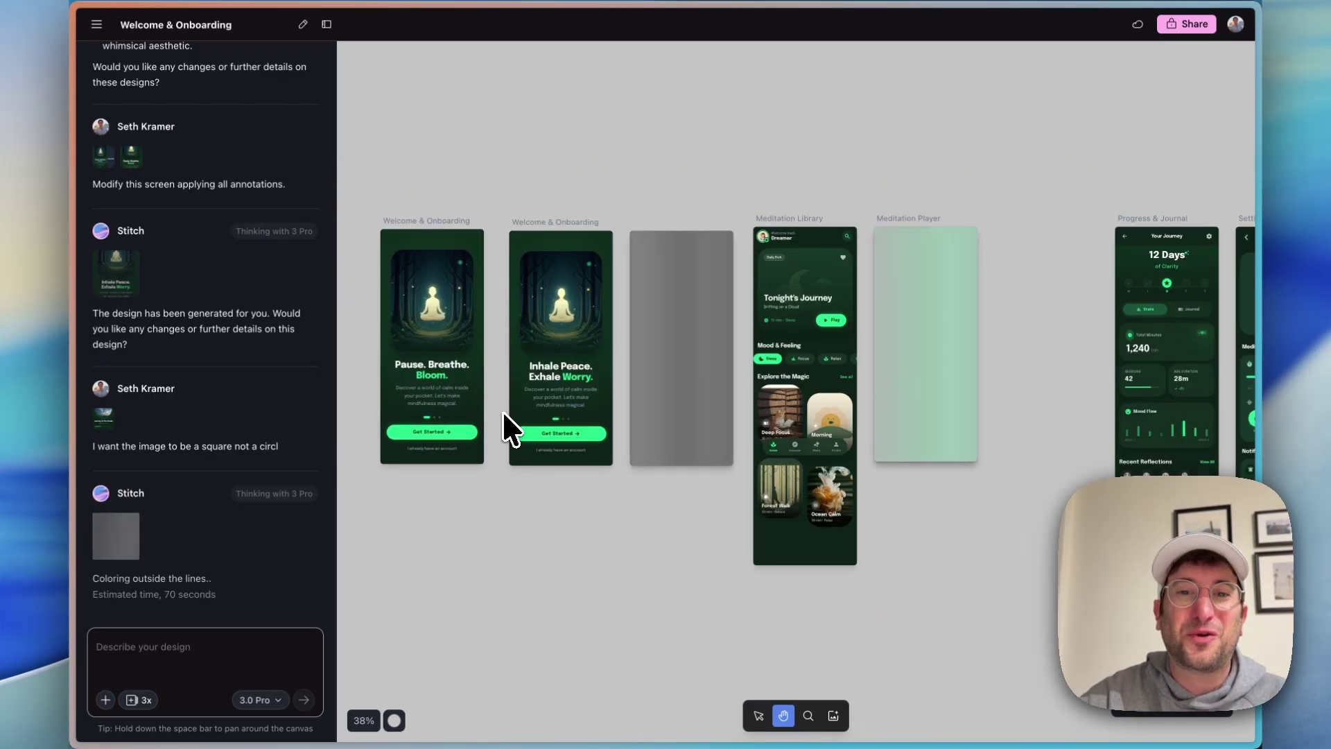
click(659, 326)
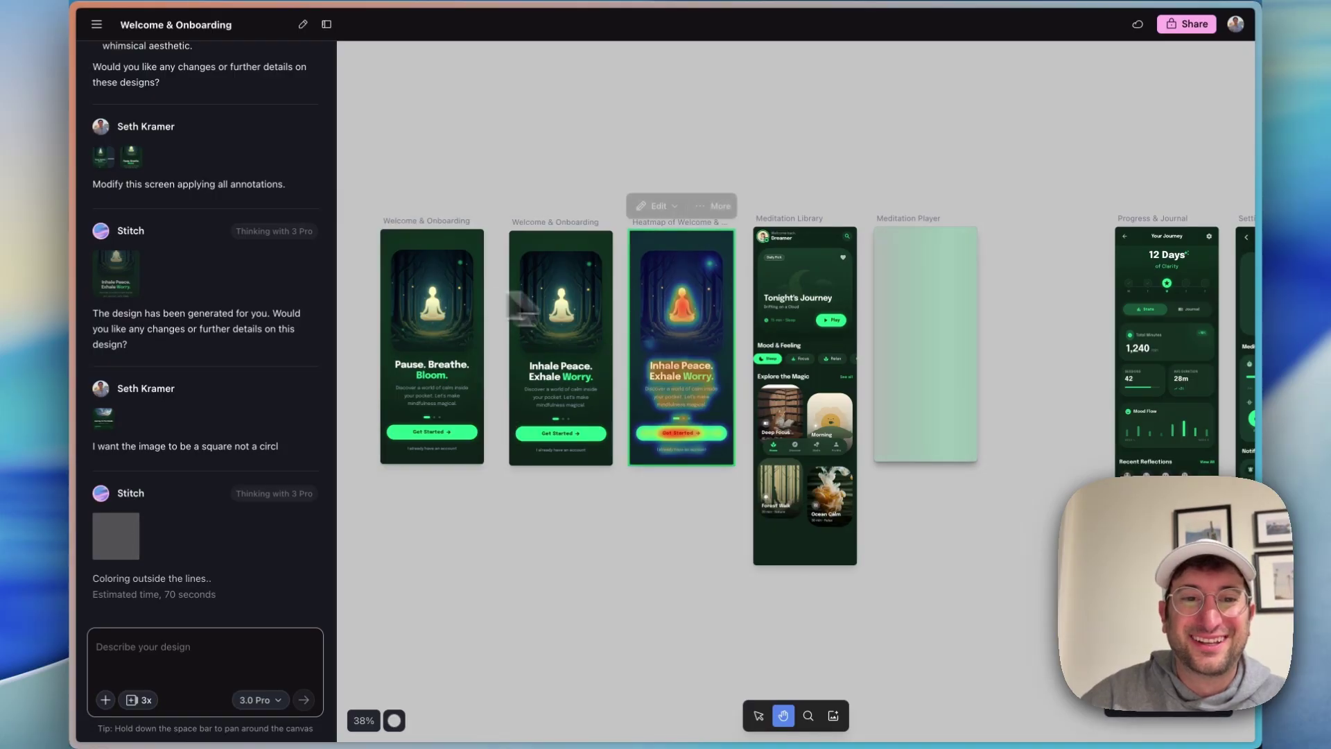
scroll(662, 318, up, 5)
scroll(666, 302, down, 3)
scroll(667, 303, left, 3)
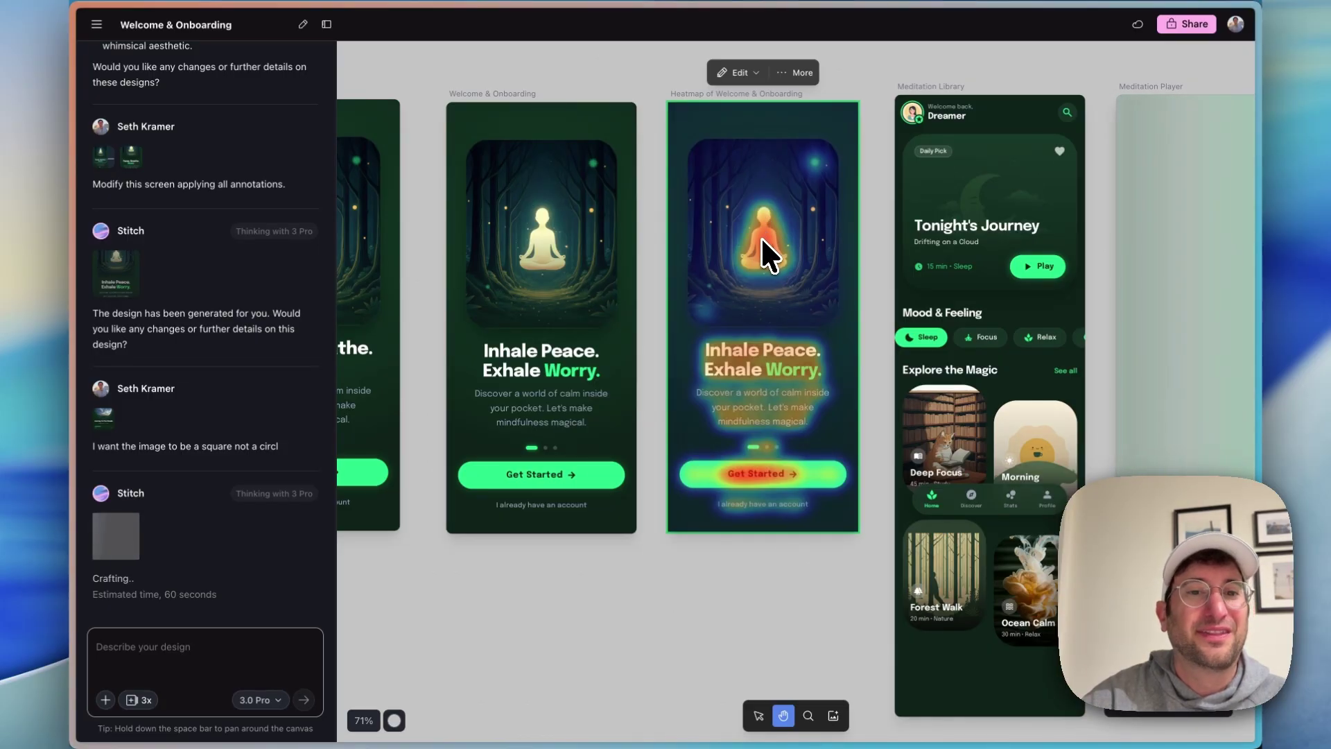
scroll(760, 239, right, 5)
scroll(760, 239, down, 1)
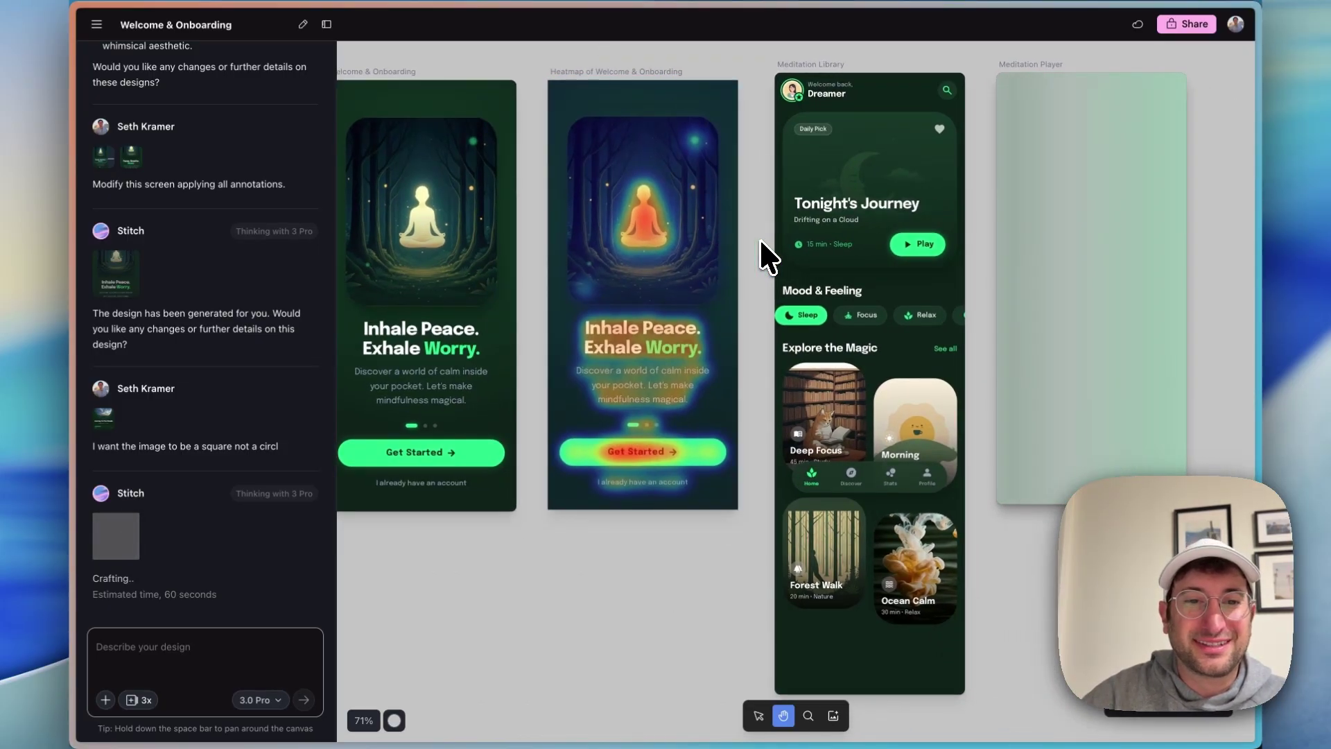
scroll(760, 241, down, 5)
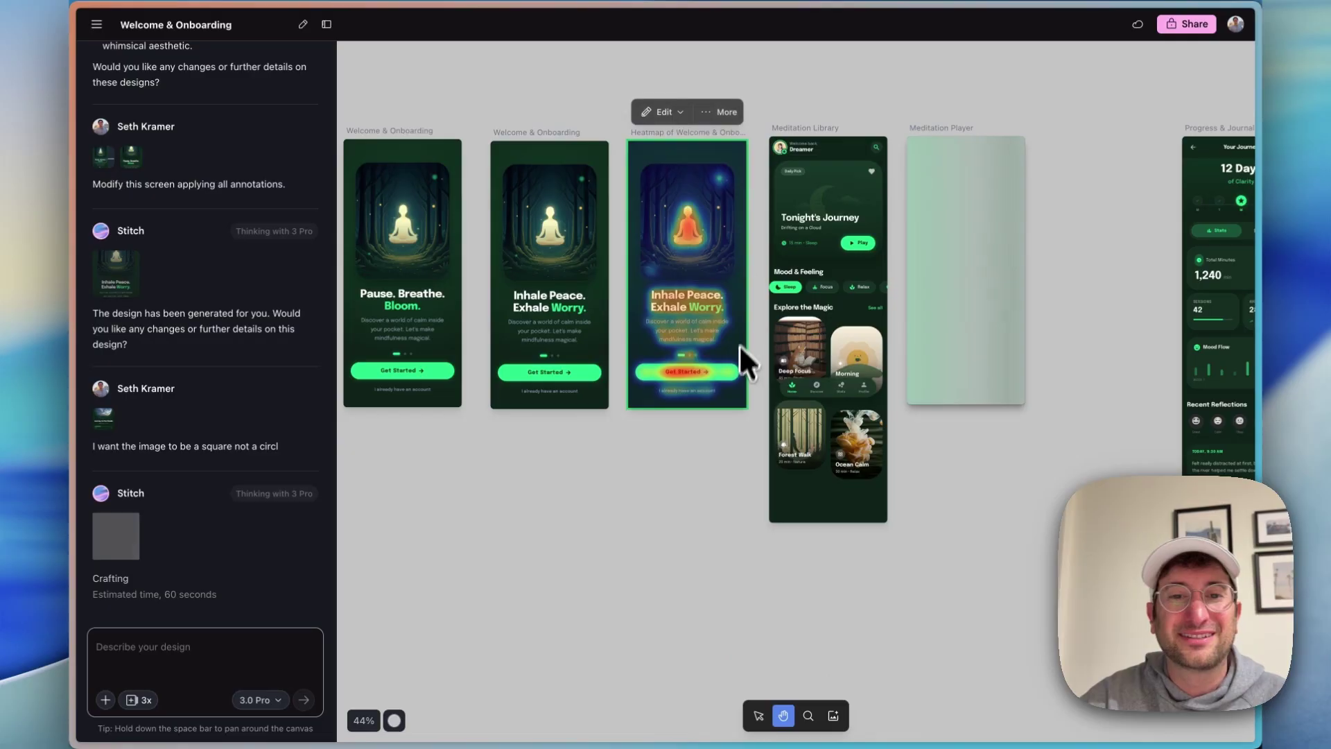
scroll(743, 356, right, 8)
scroll(831, 208, right, 8)
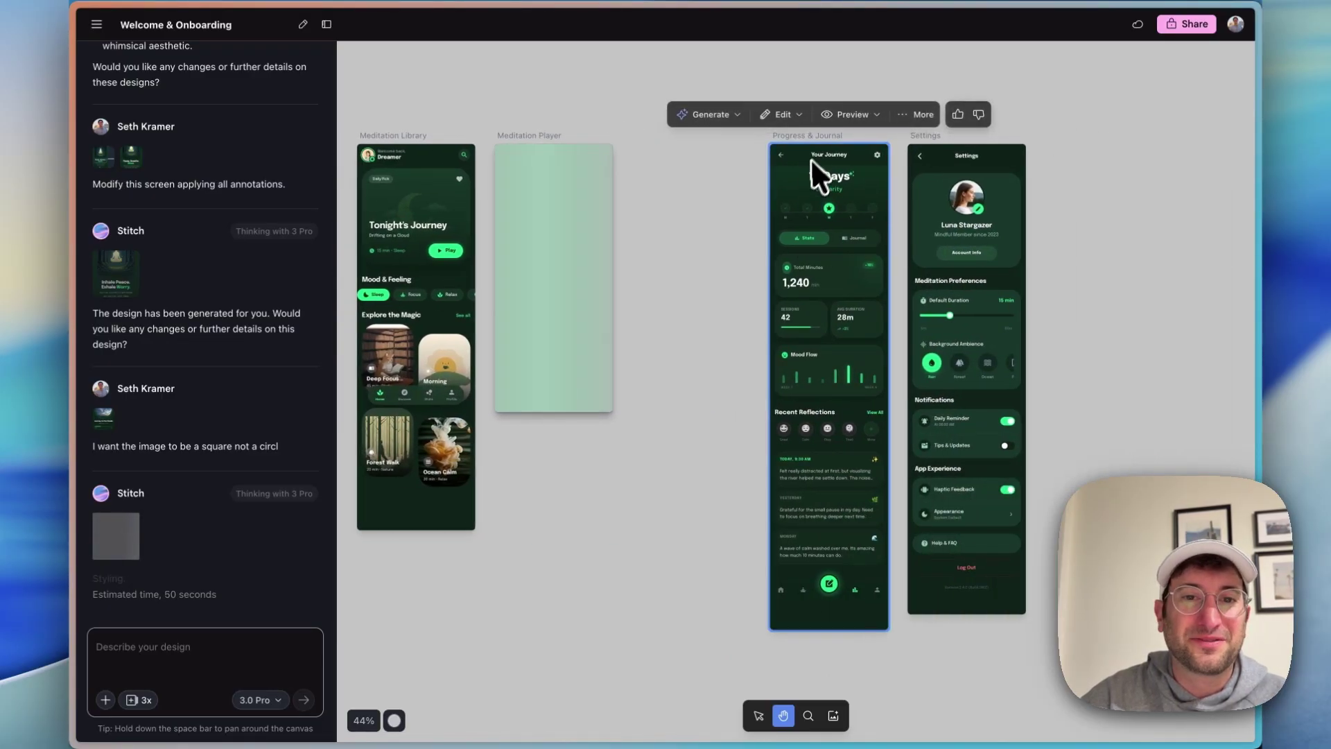
scroll(825, 156, right, 5)
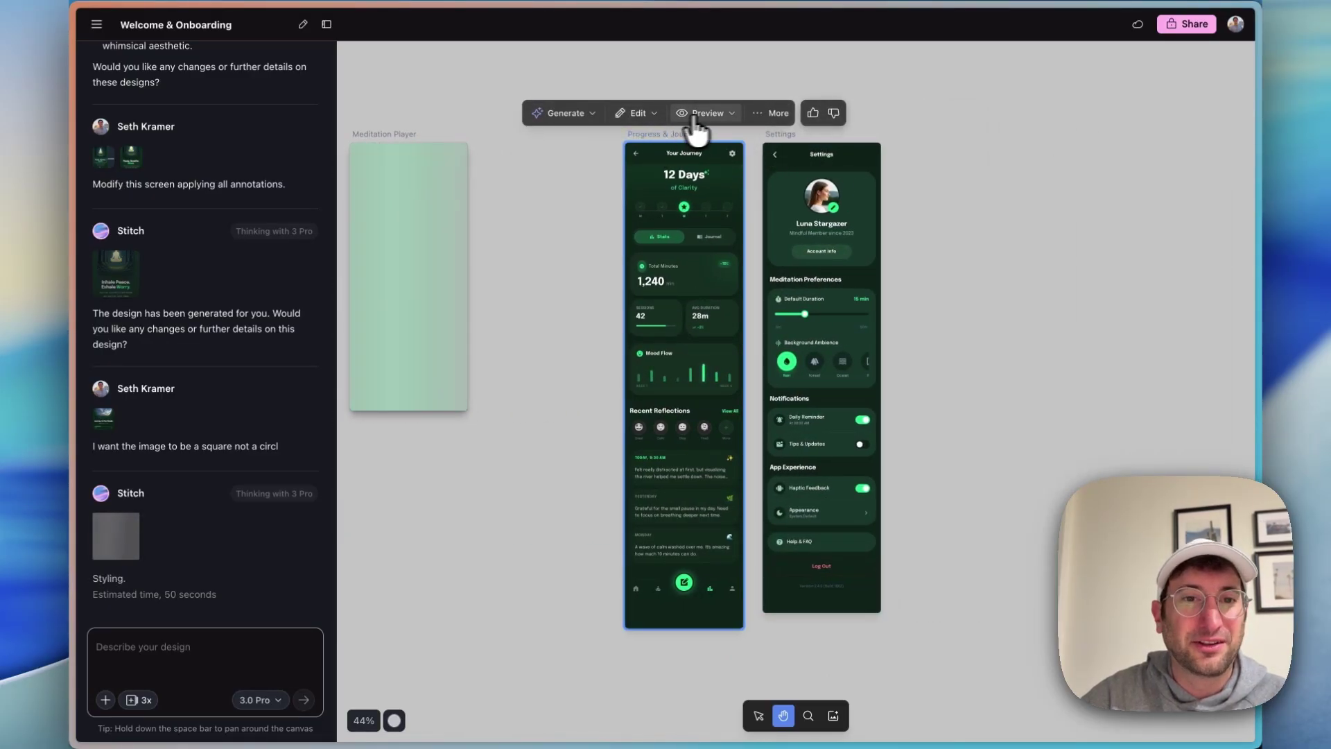
Generate a Predictive Heatmap of the Progress & Journal screen from the Generate menu.
click(708, 114)
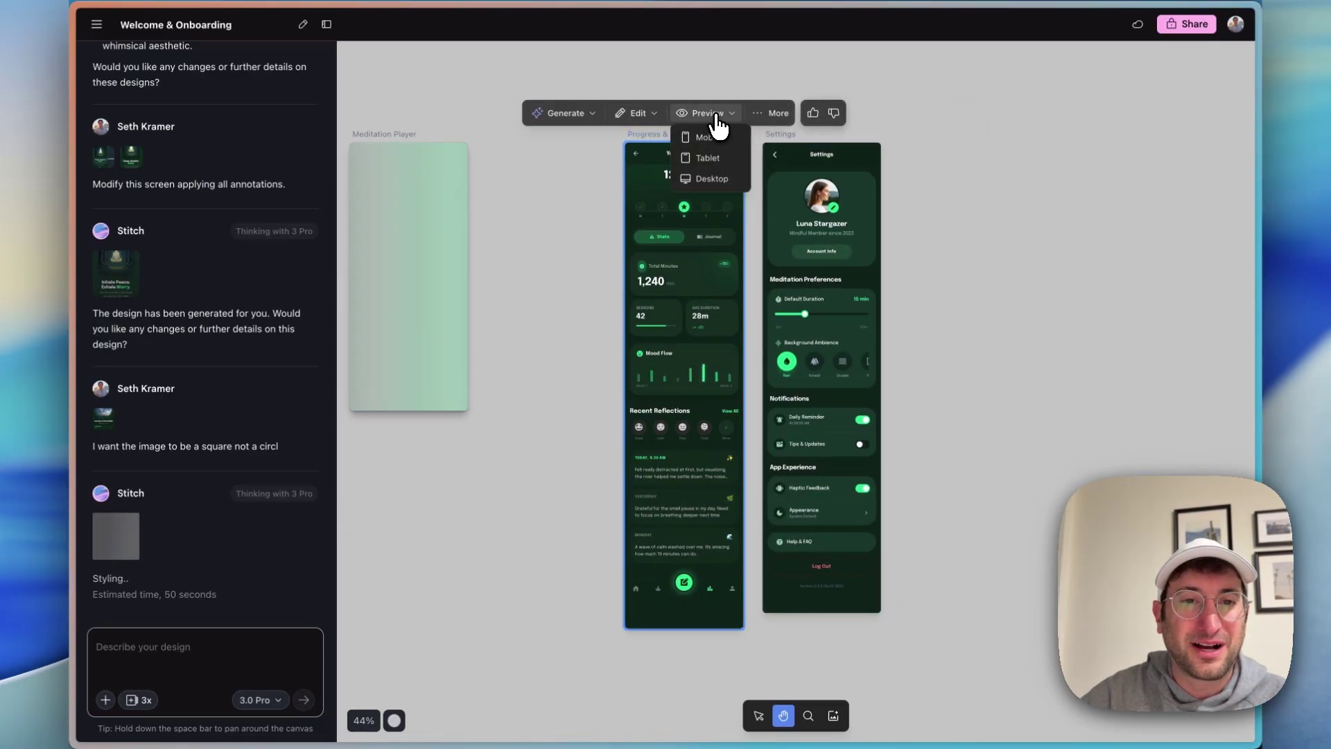
click(585, 117)
click(597, 200)
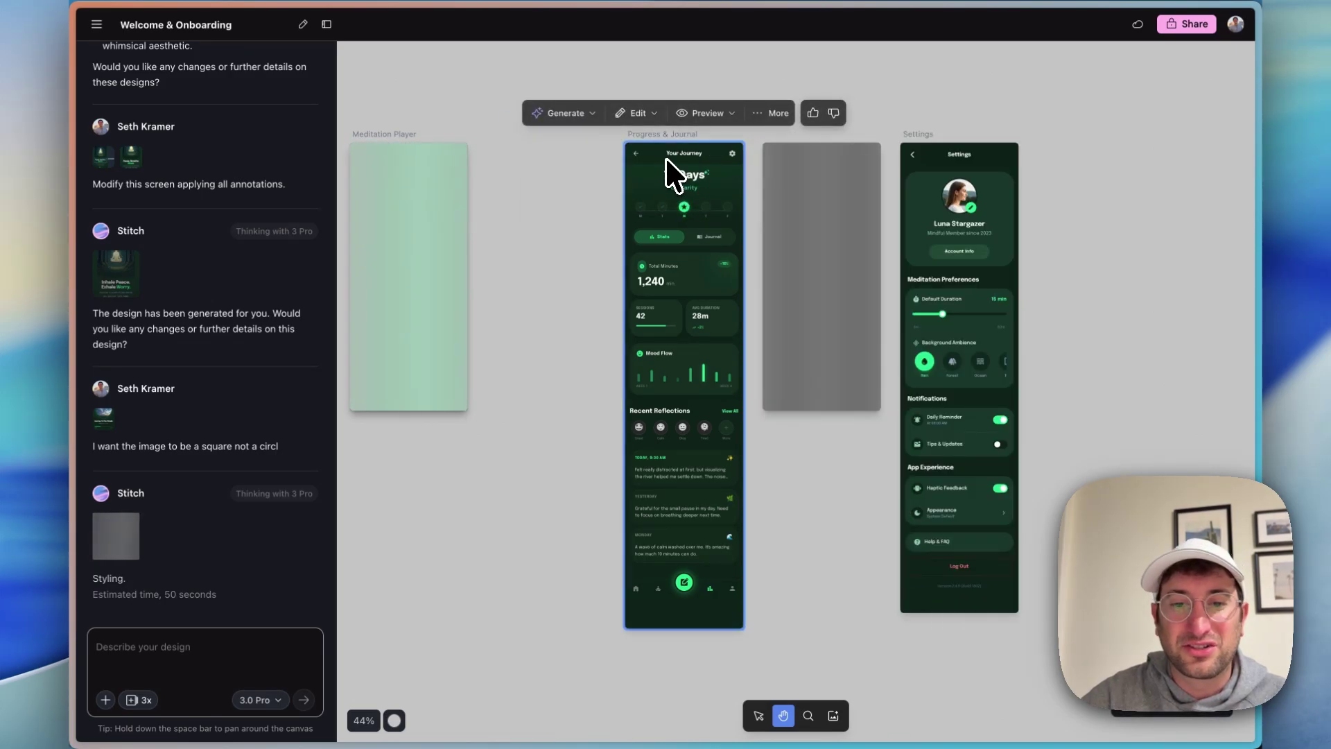
scroll(790, 222, left, 3)
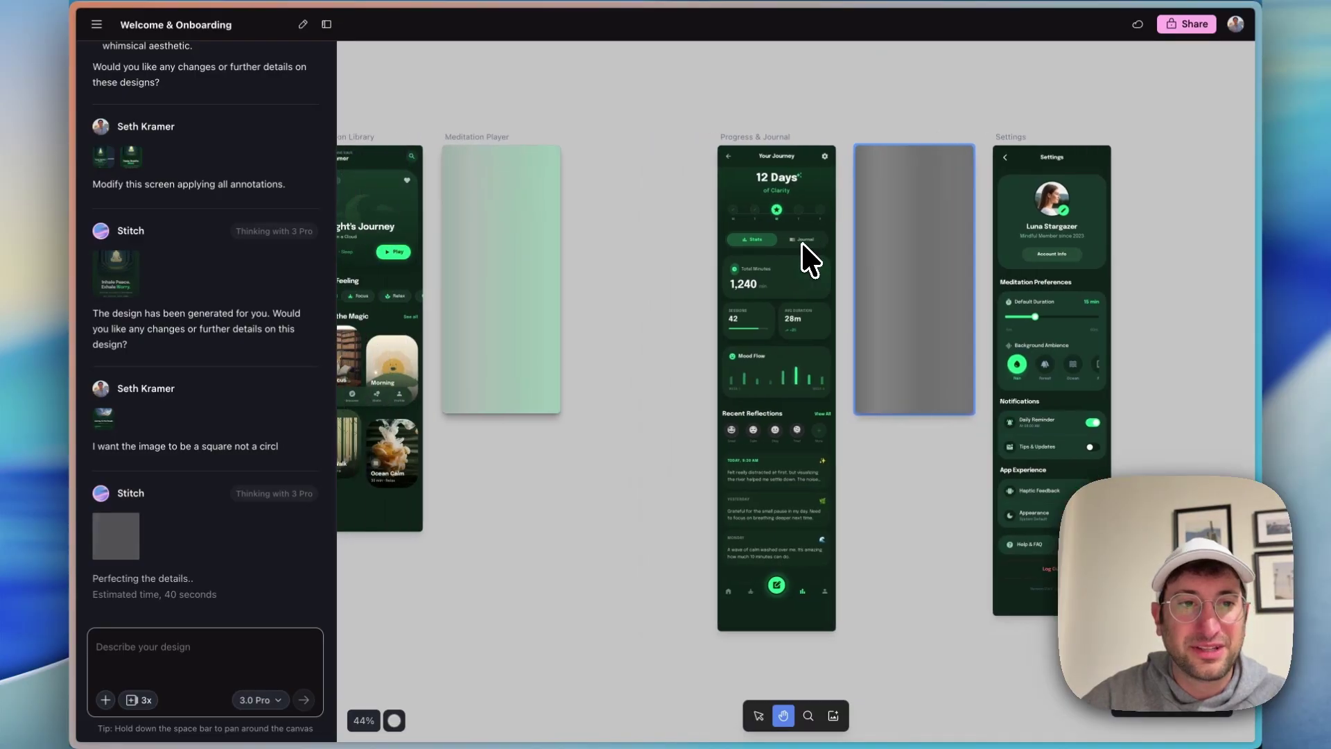
scroll(652, 236, left, 3)
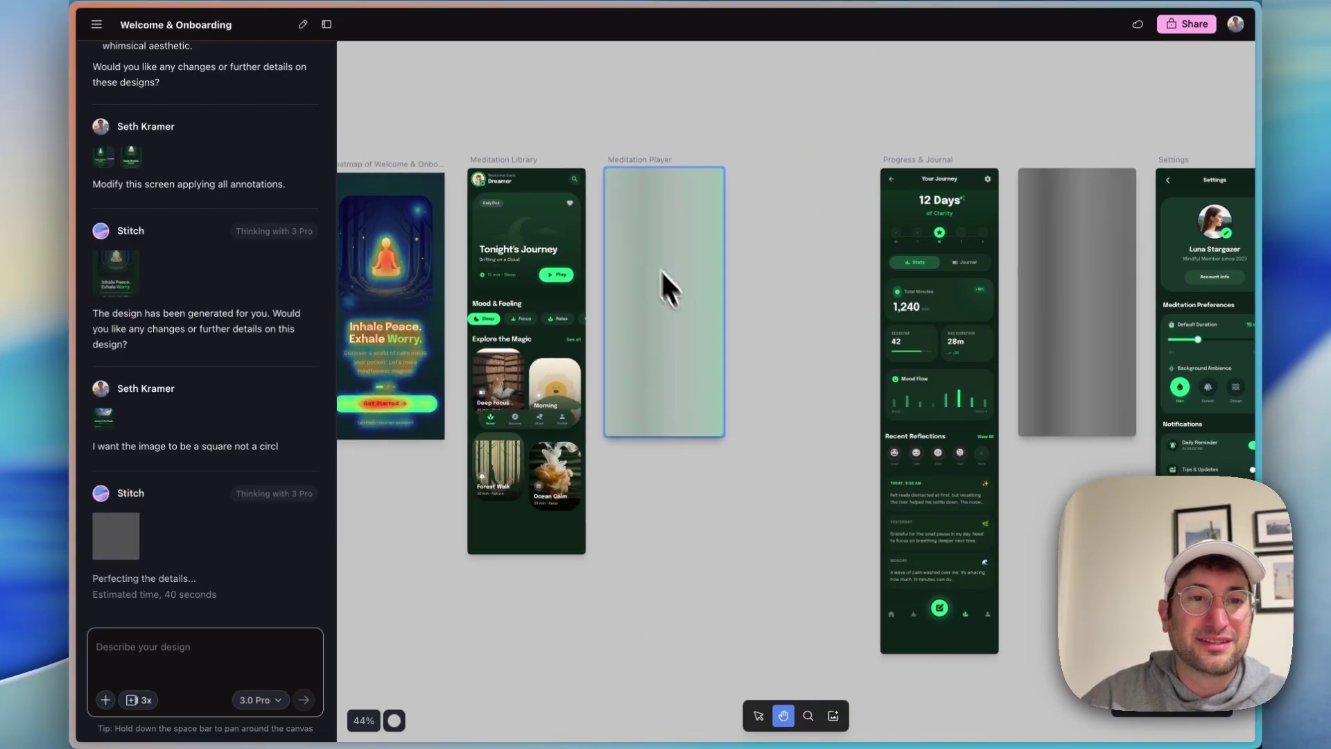
Select the Meditation Player screen and pan across the canvas of meditation screens.
click(650, 216)
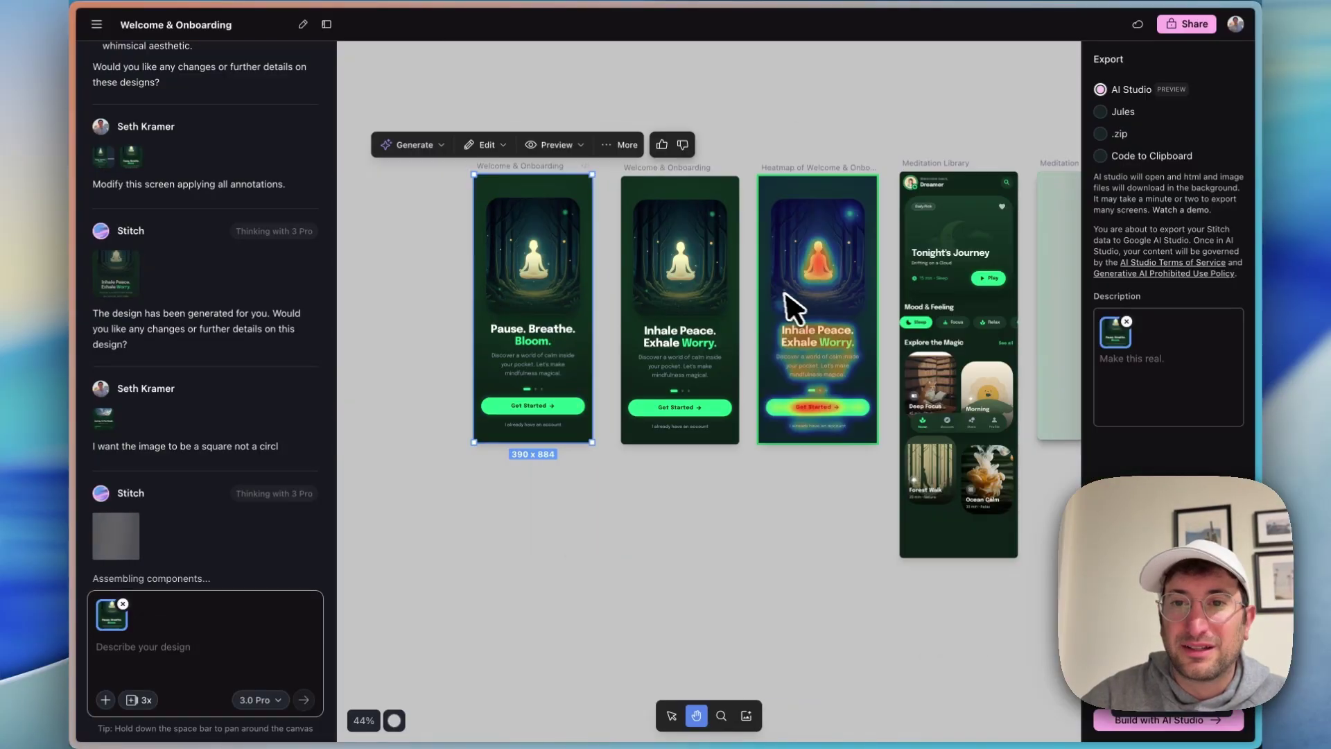
scroll(999, 138, left, 2)
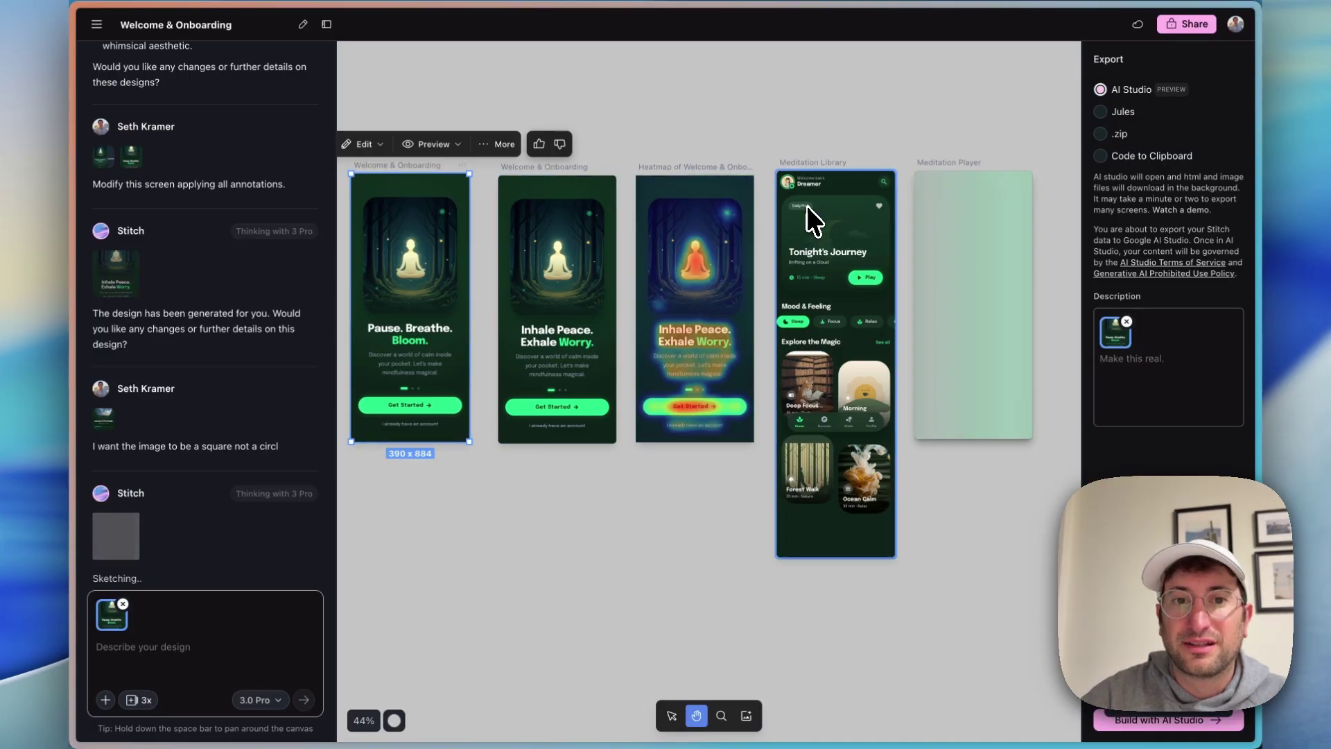
scroll(808, 204, right, 3)
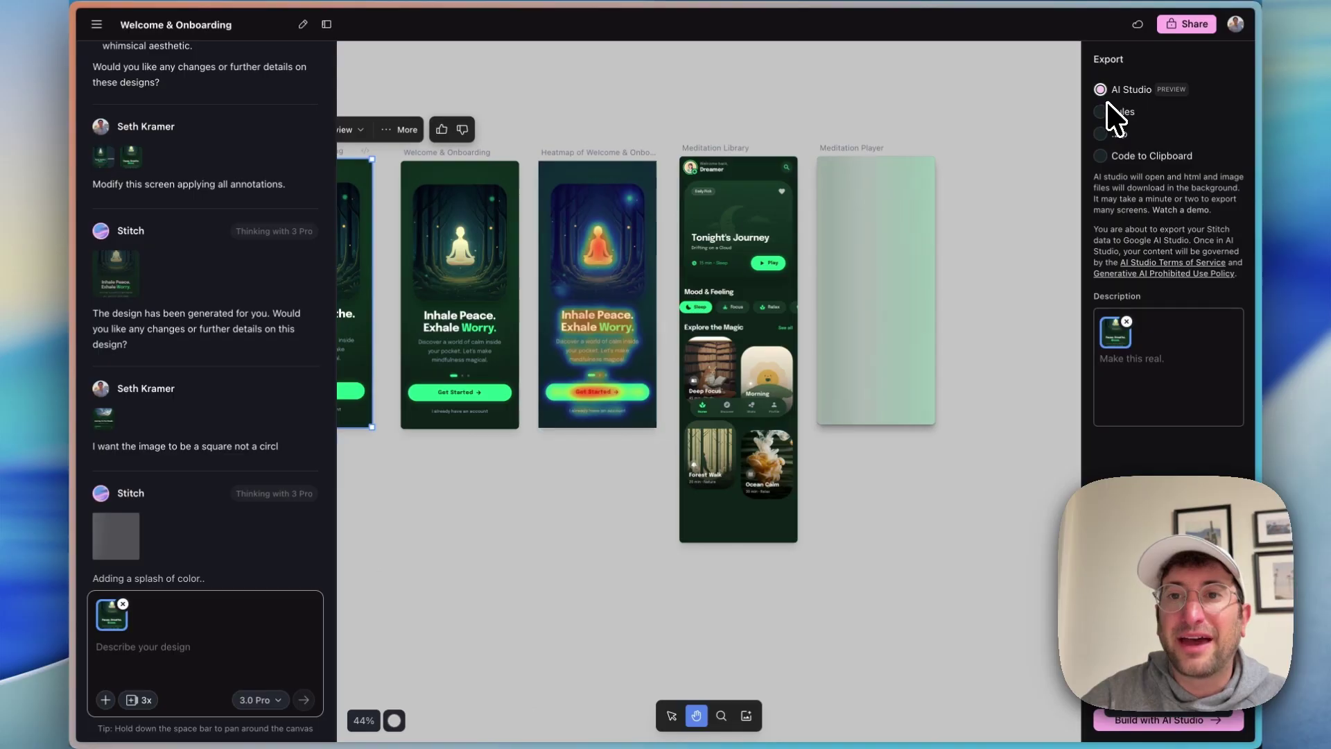
Close the export settings panel and deselect the Progress & Journal screen.
mouse_move(1128, 336)
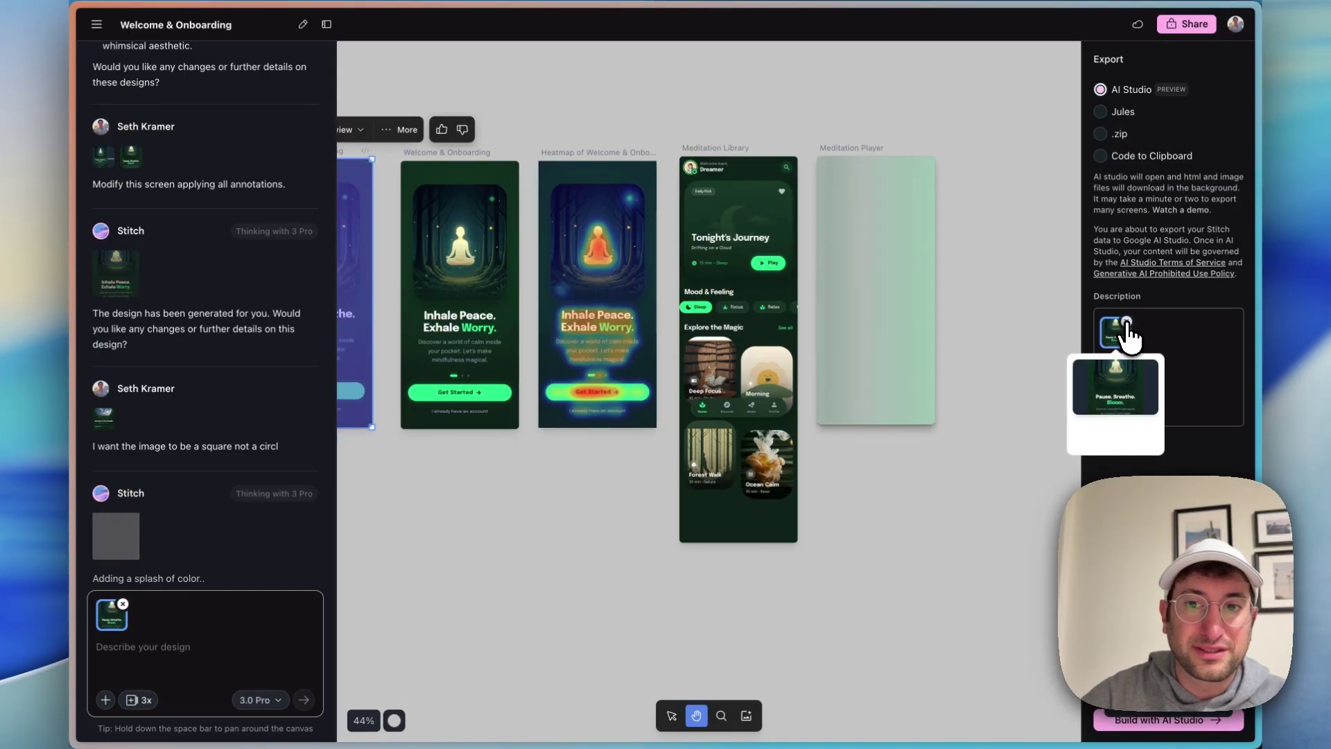
click(1126, 326)
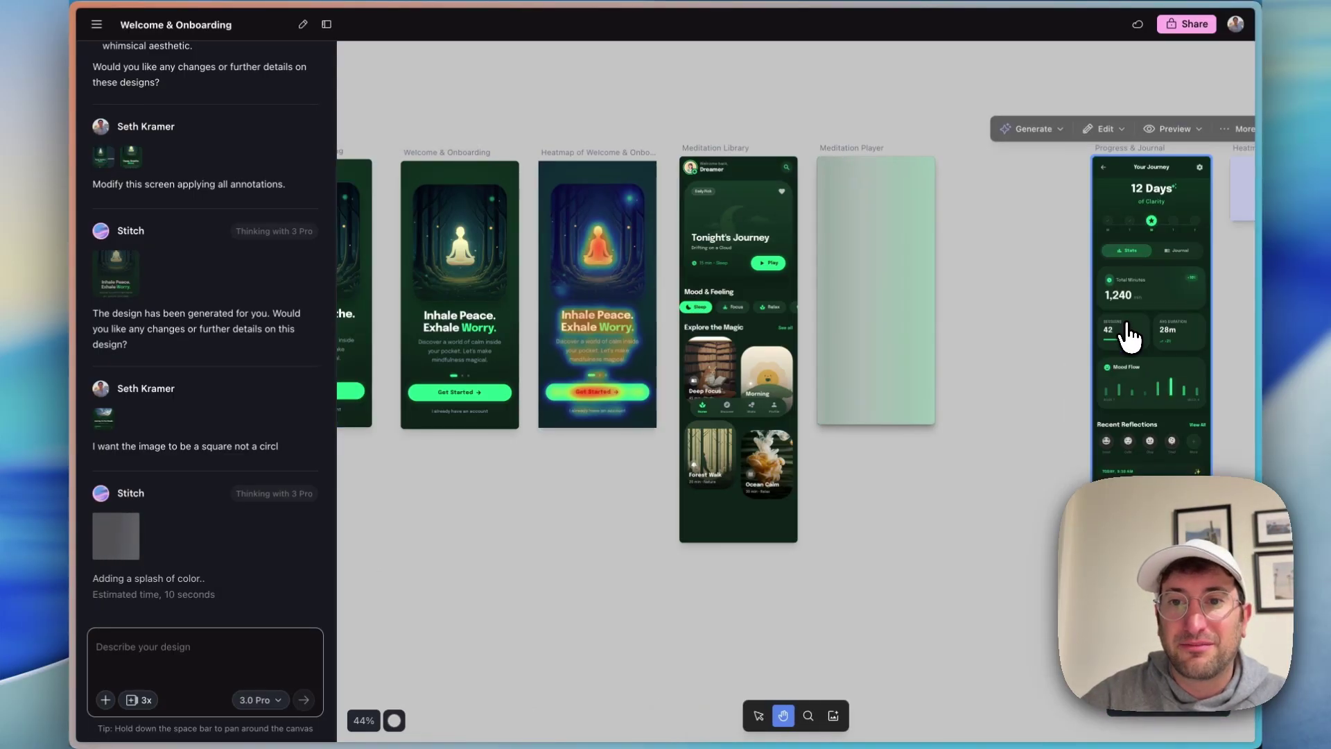
click(1076, 356)
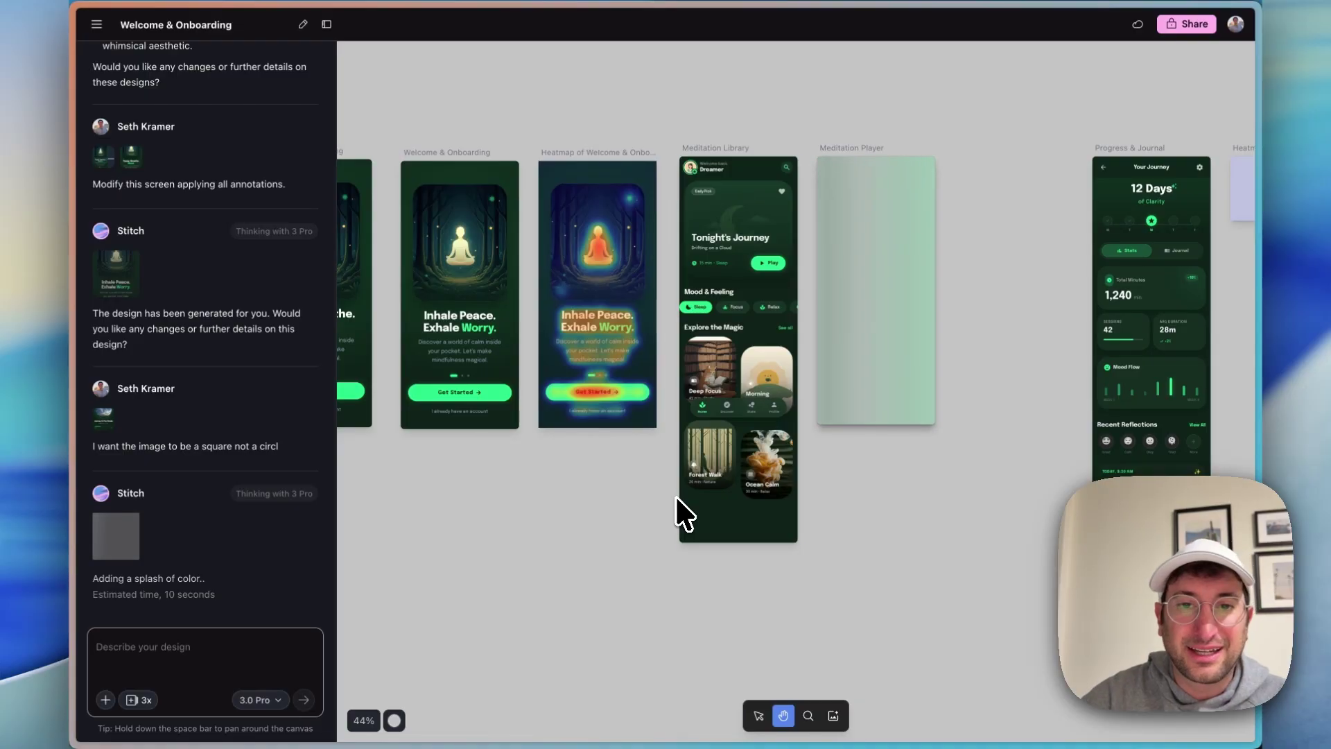
scroll(570, 486, right, 8)
scroll(565, 472, left, 5)
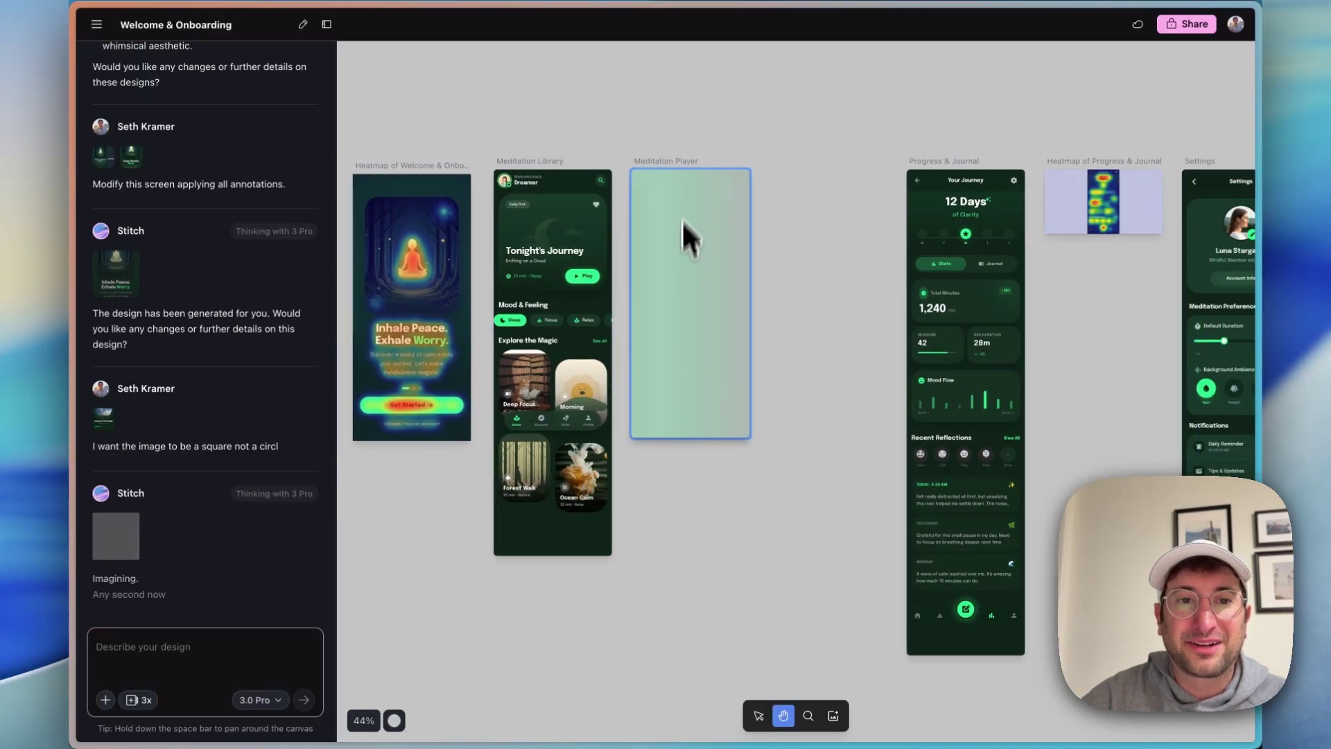
scroll(772, 201, right, 5)
Move the Progress & Journal heatmap frame to sit right of the Settings screen.
click(906, 208)
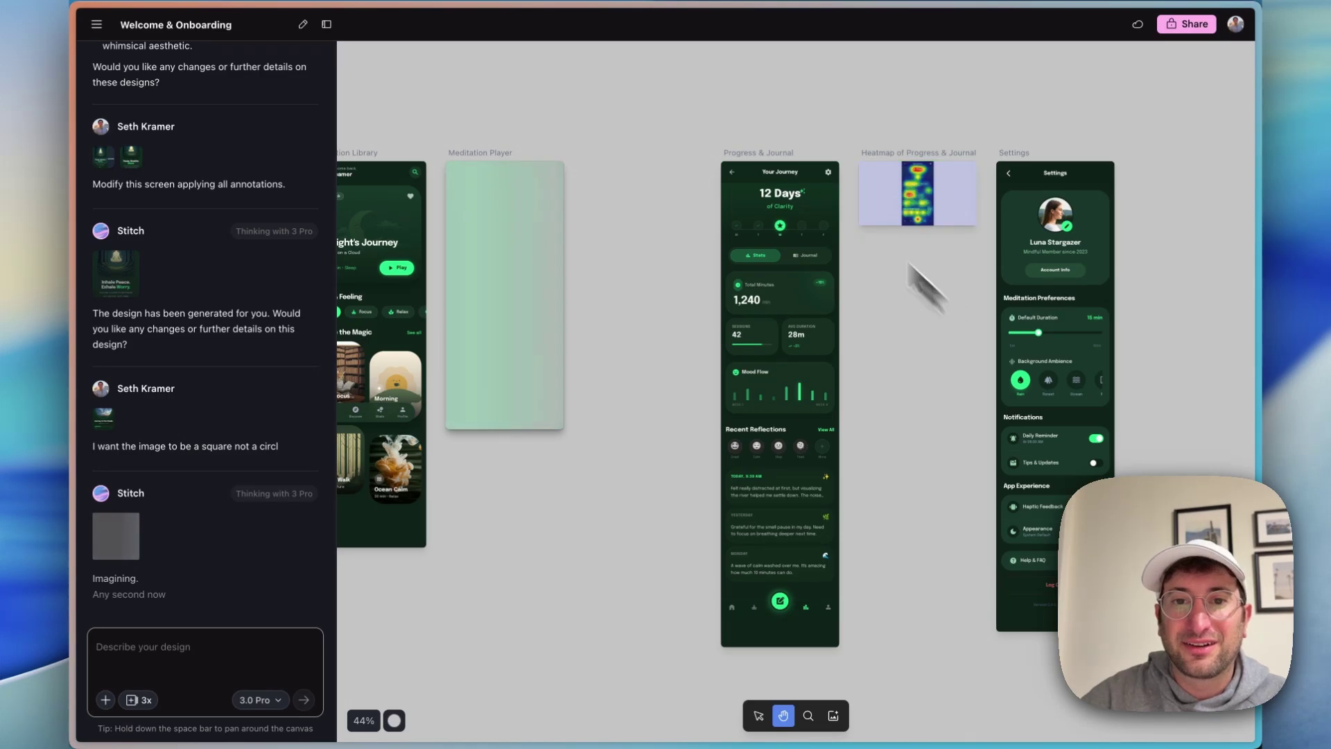
scroll(966, 261, up, 3)
click(952, 217)
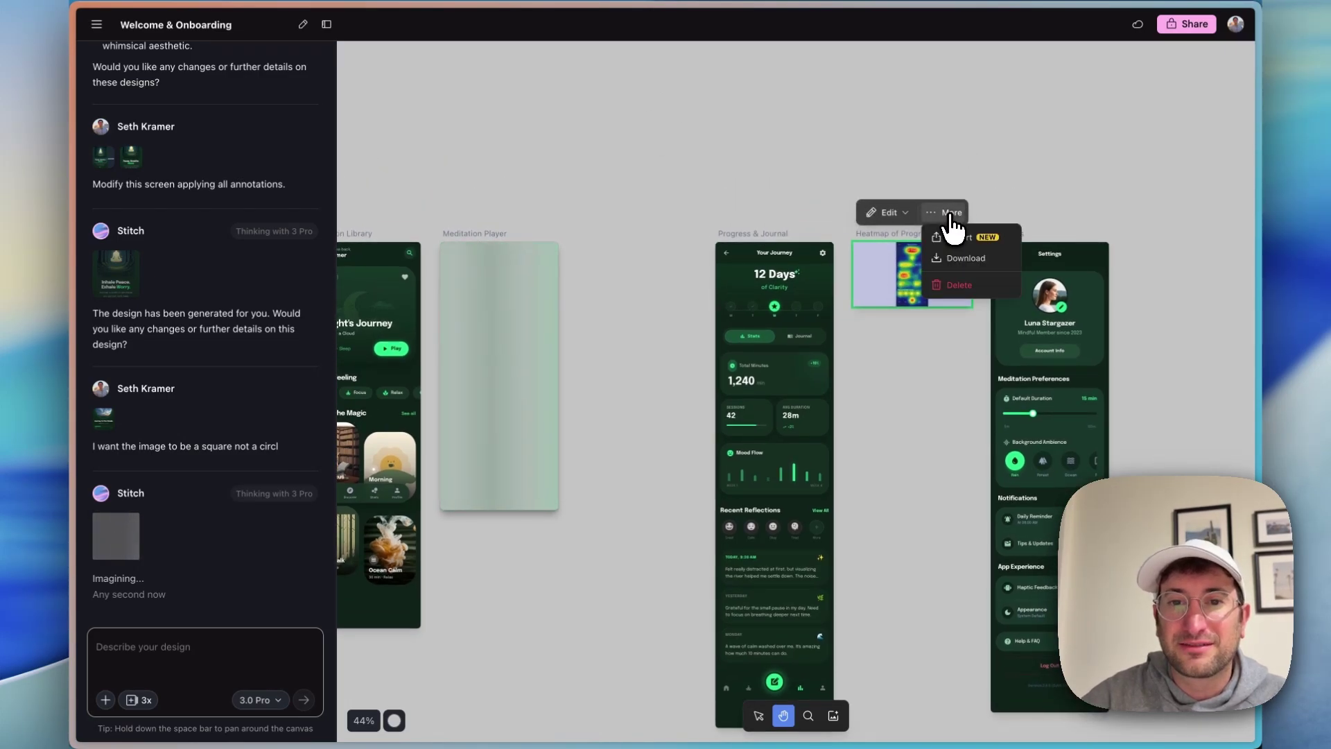
click(946, 257)
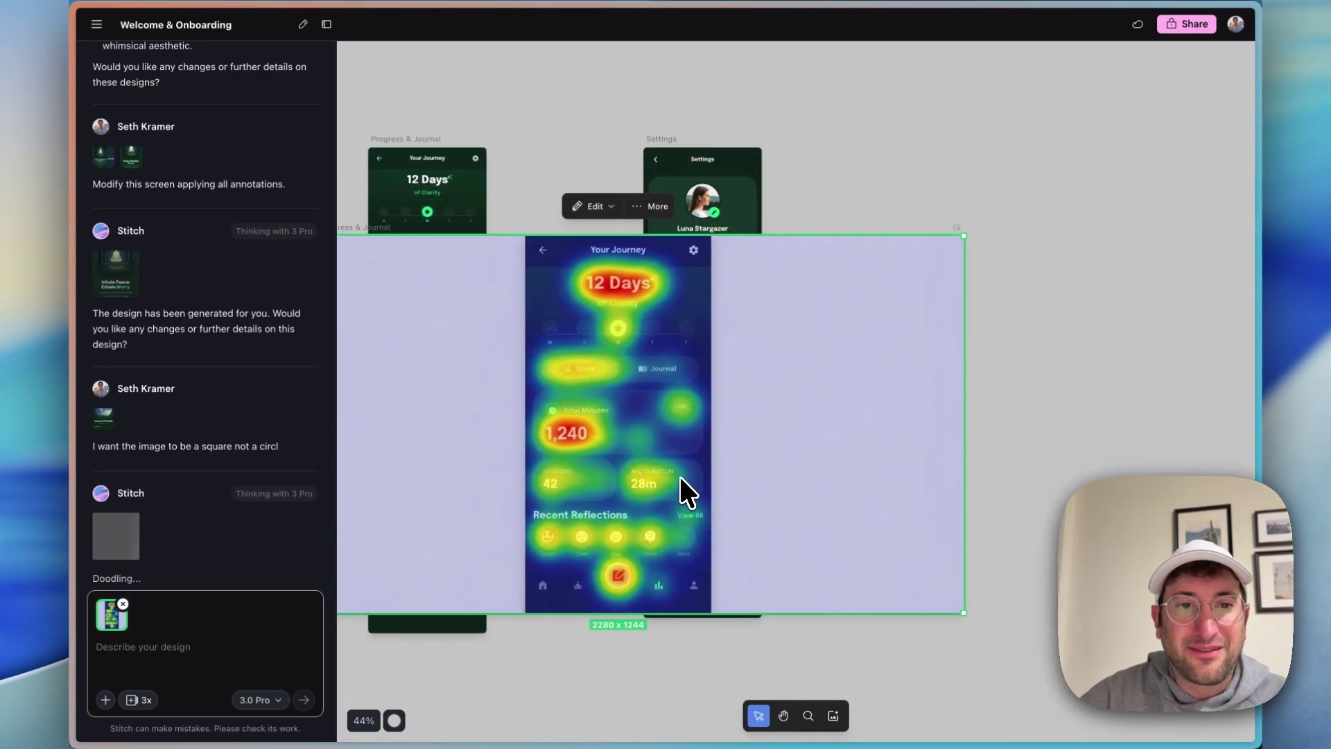
drag(680, 485, 1202, 416)
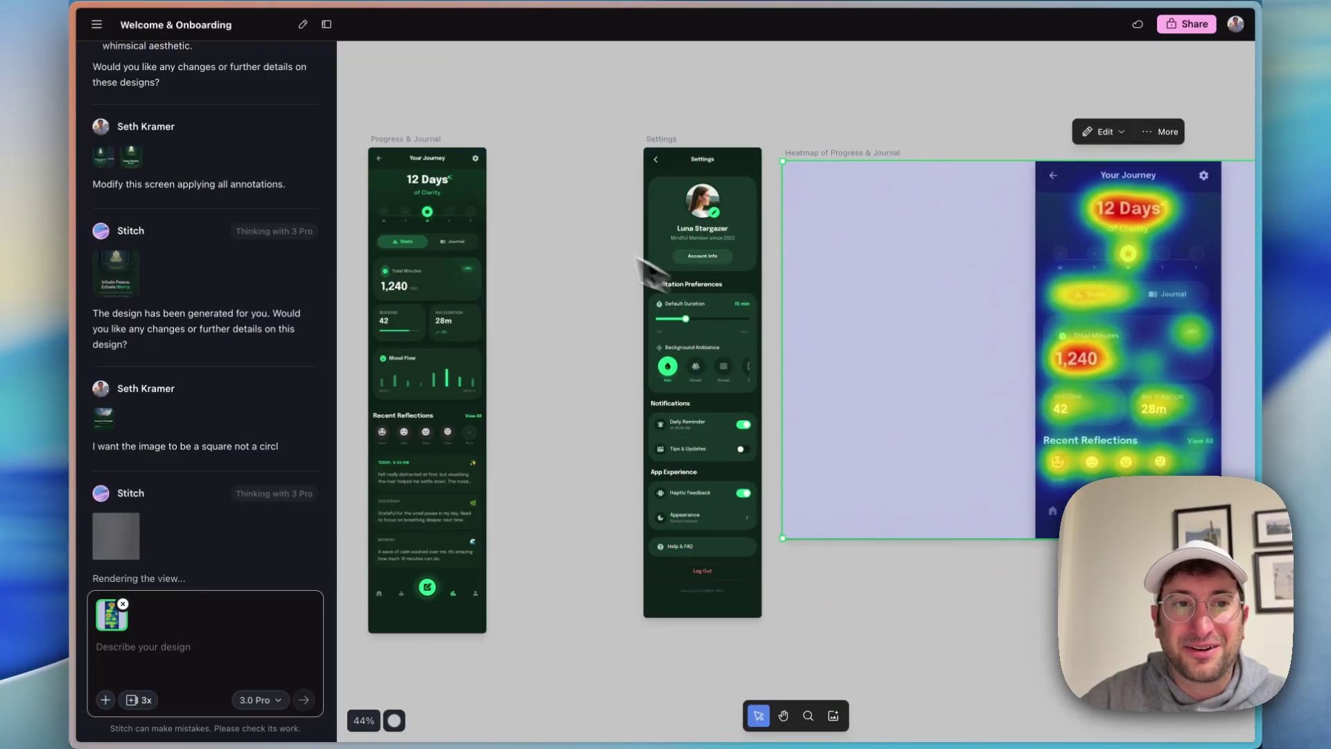
scroll(1085, 310, right, 3)
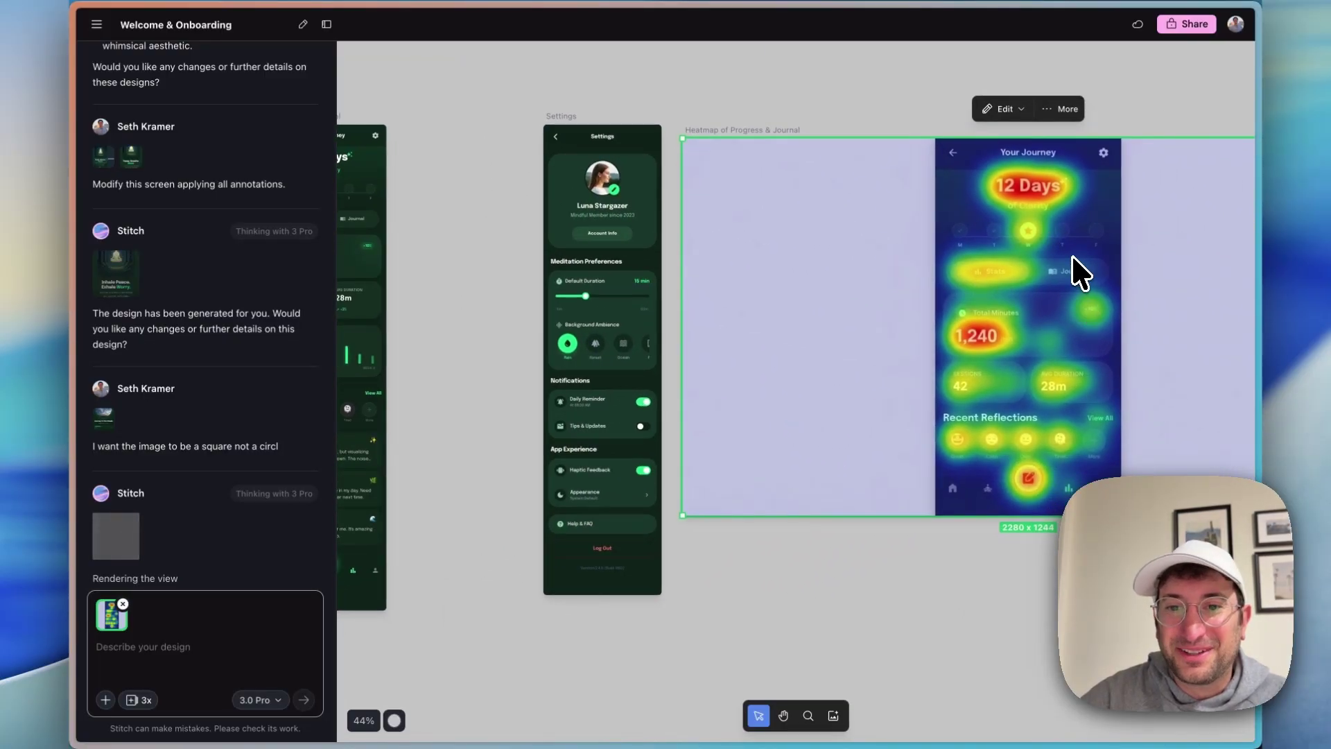
scroll(1073, 259, up, 2)
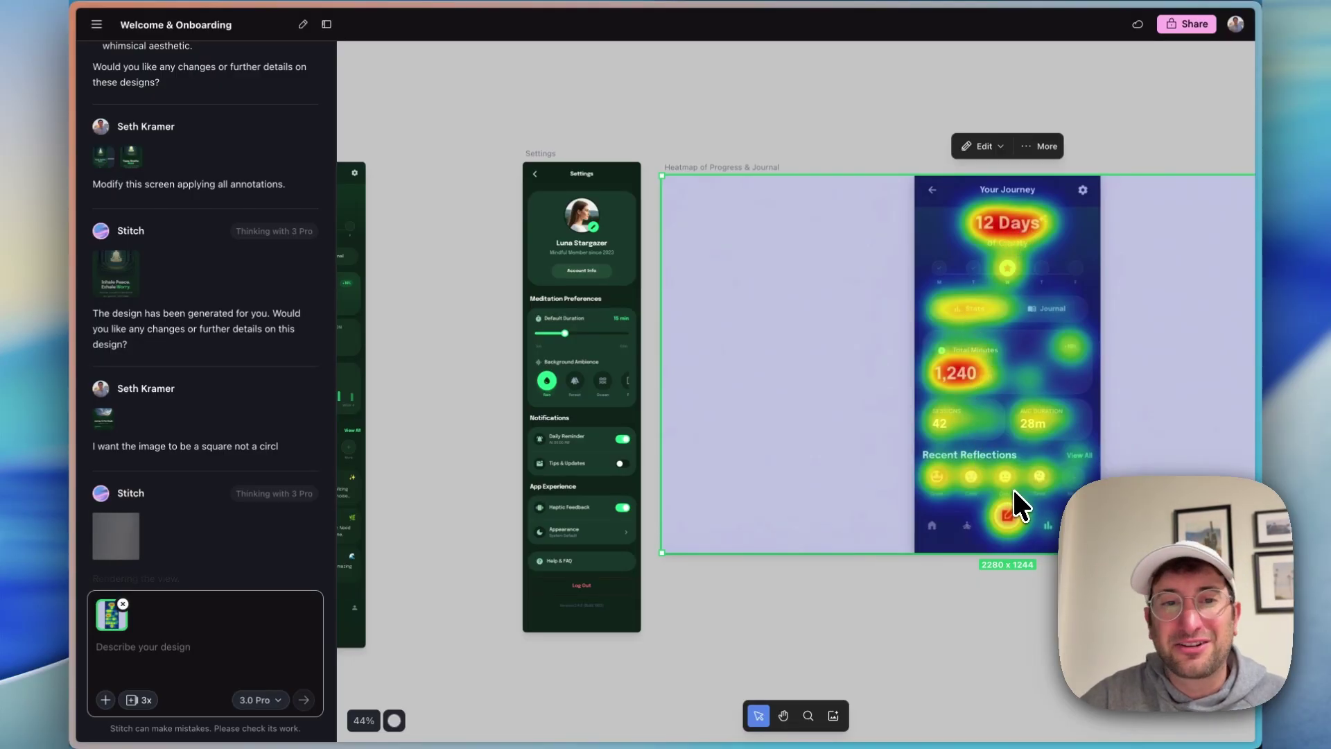
drag(1012, 487, 1041, 485)
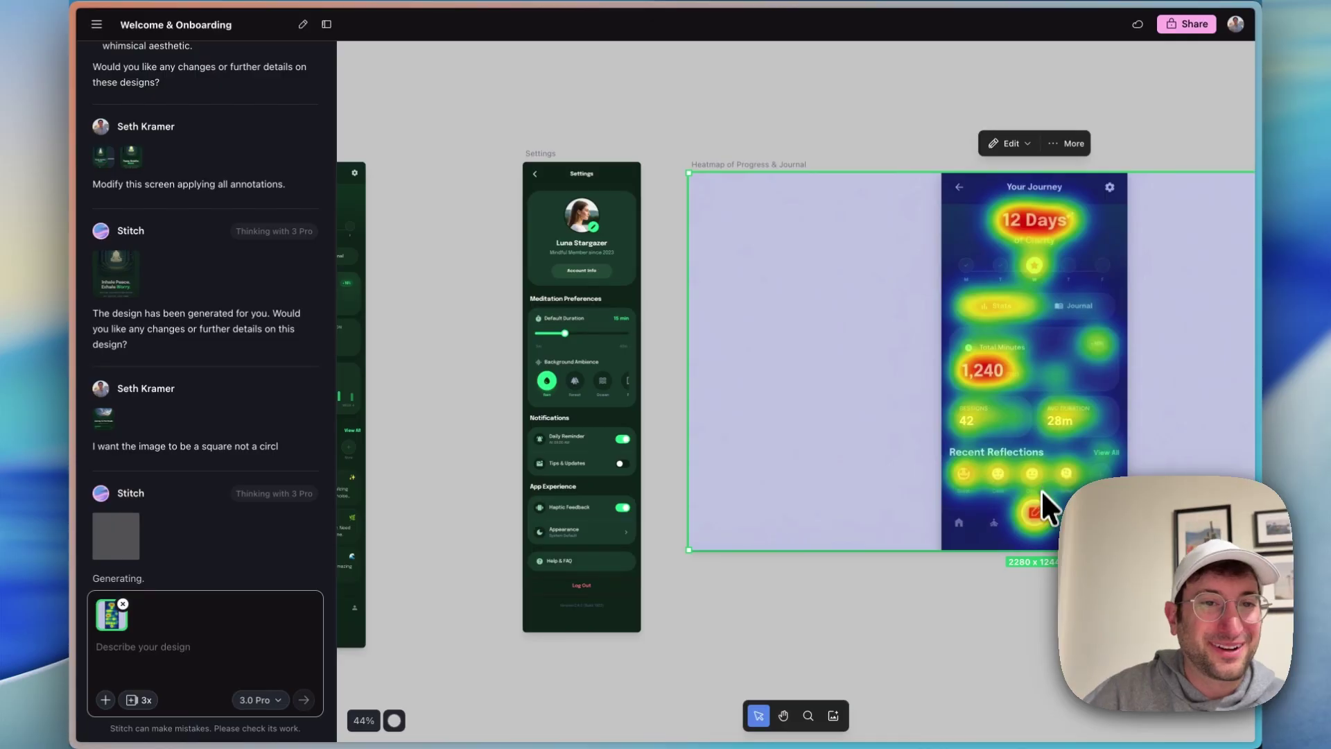
scroll(1041, 489, down, 5)
scroll(843, 580, left, 2)
scroll(843, 579, left, 5)
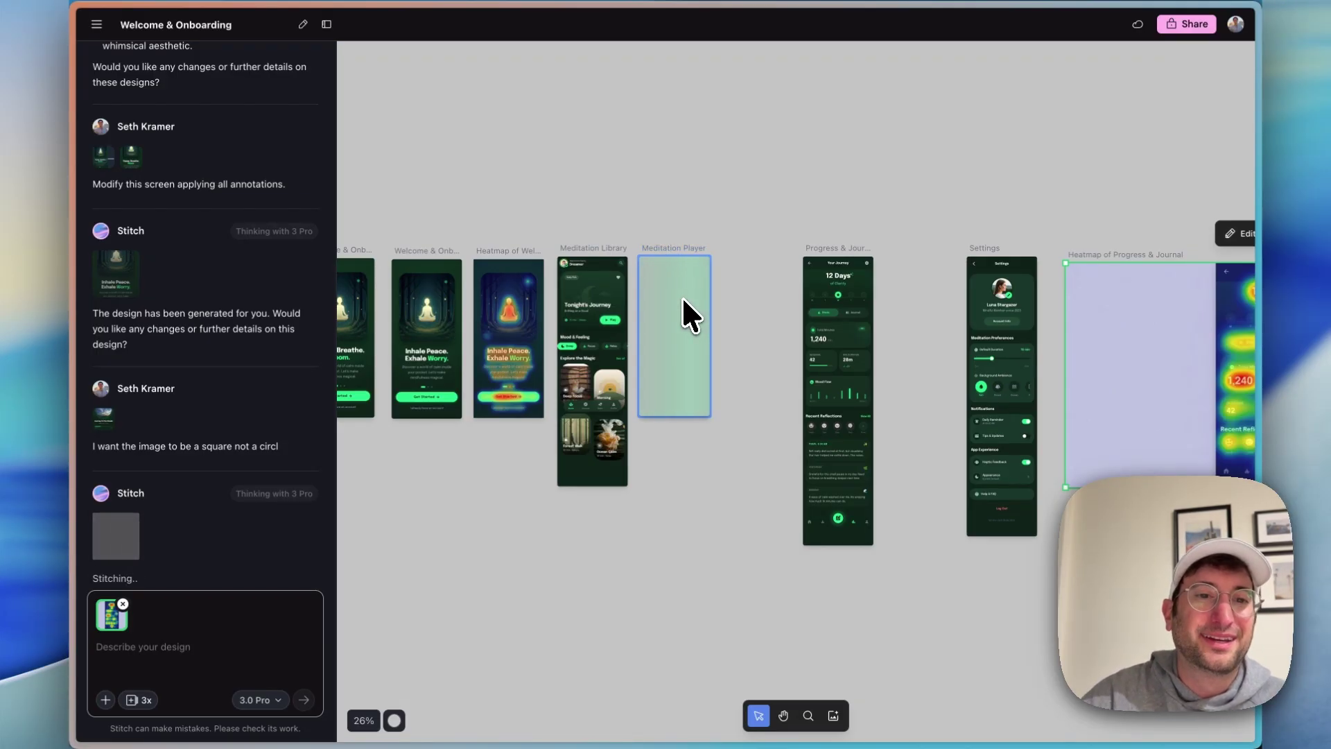
Pan back to the onboarding, library and progress screens and select Meditation Library.
scroll(798, 326, right, 5)
scroll(858, 328, up, 3)
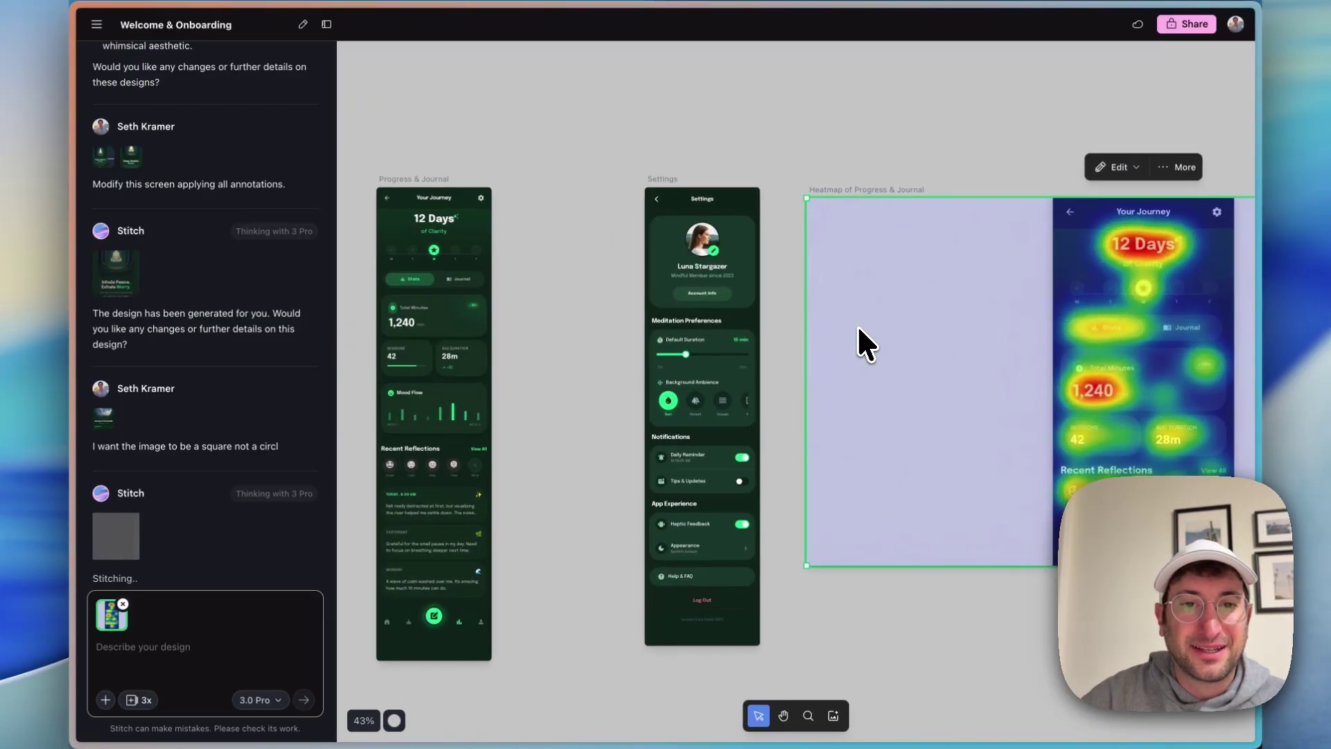
scroll(860, 339, left, 8)
scroll(668, 390, up, 3)
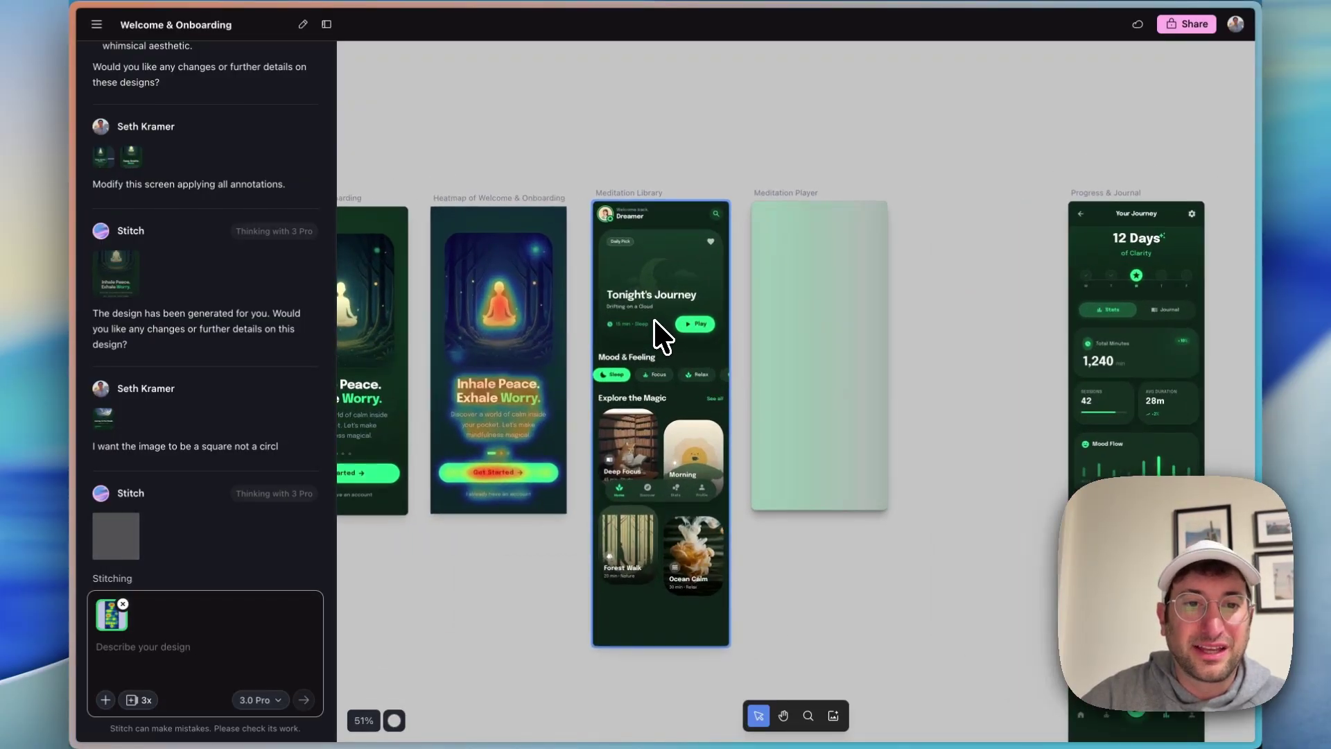
click(596, 224)
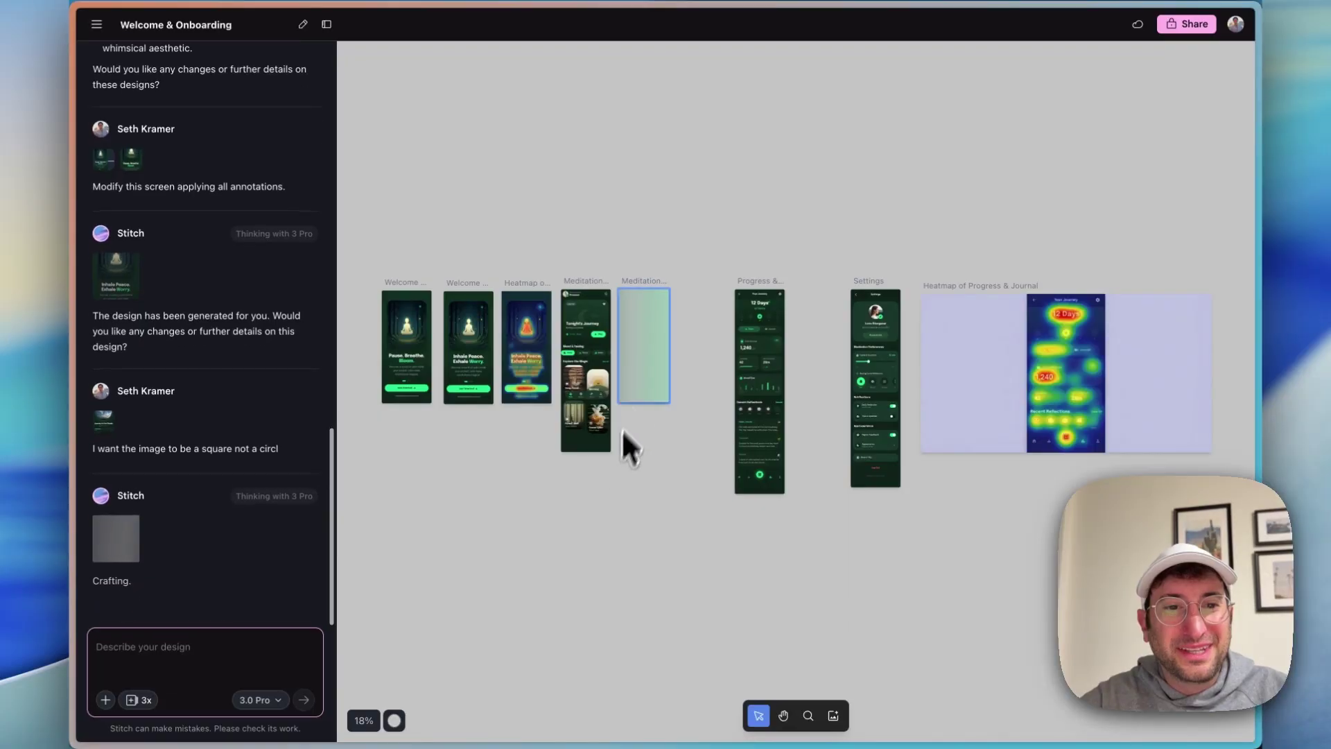
click(655, 303)
scroll(648, 282, up, 3)
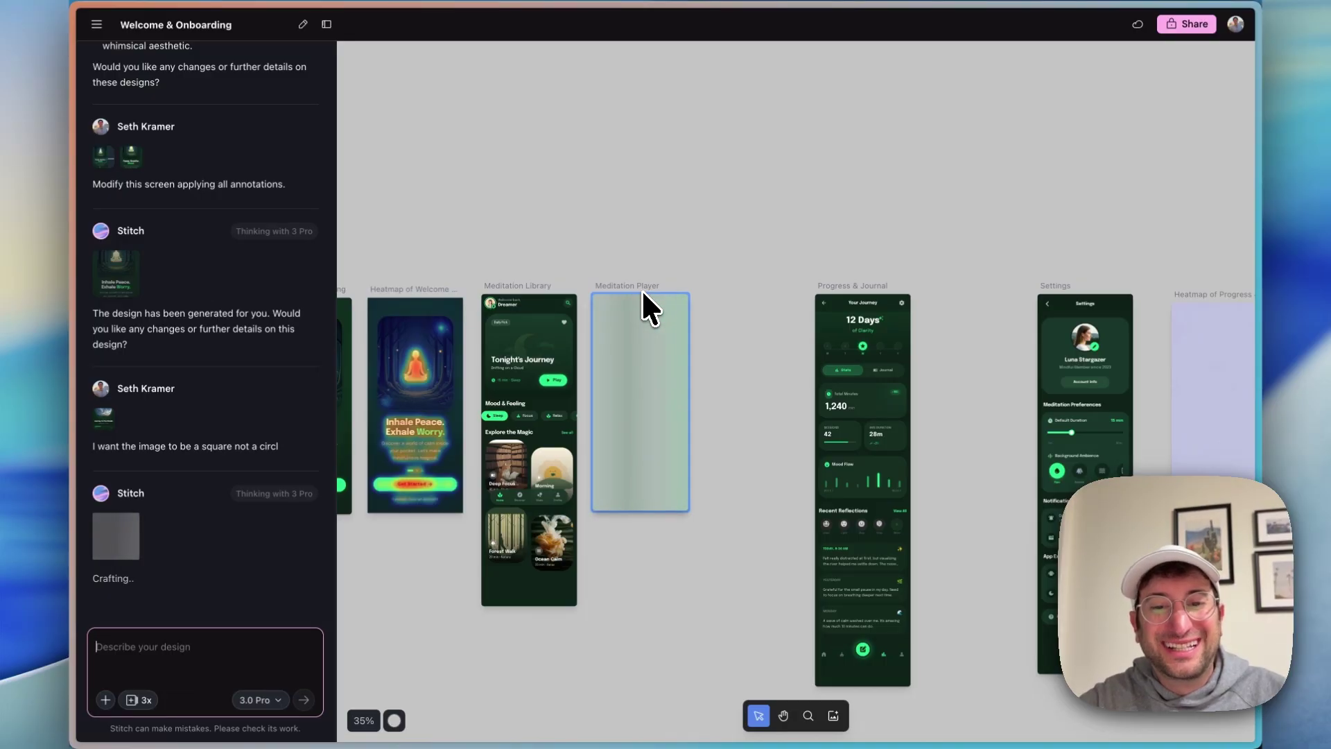
scroll(610, 348, left, 5)
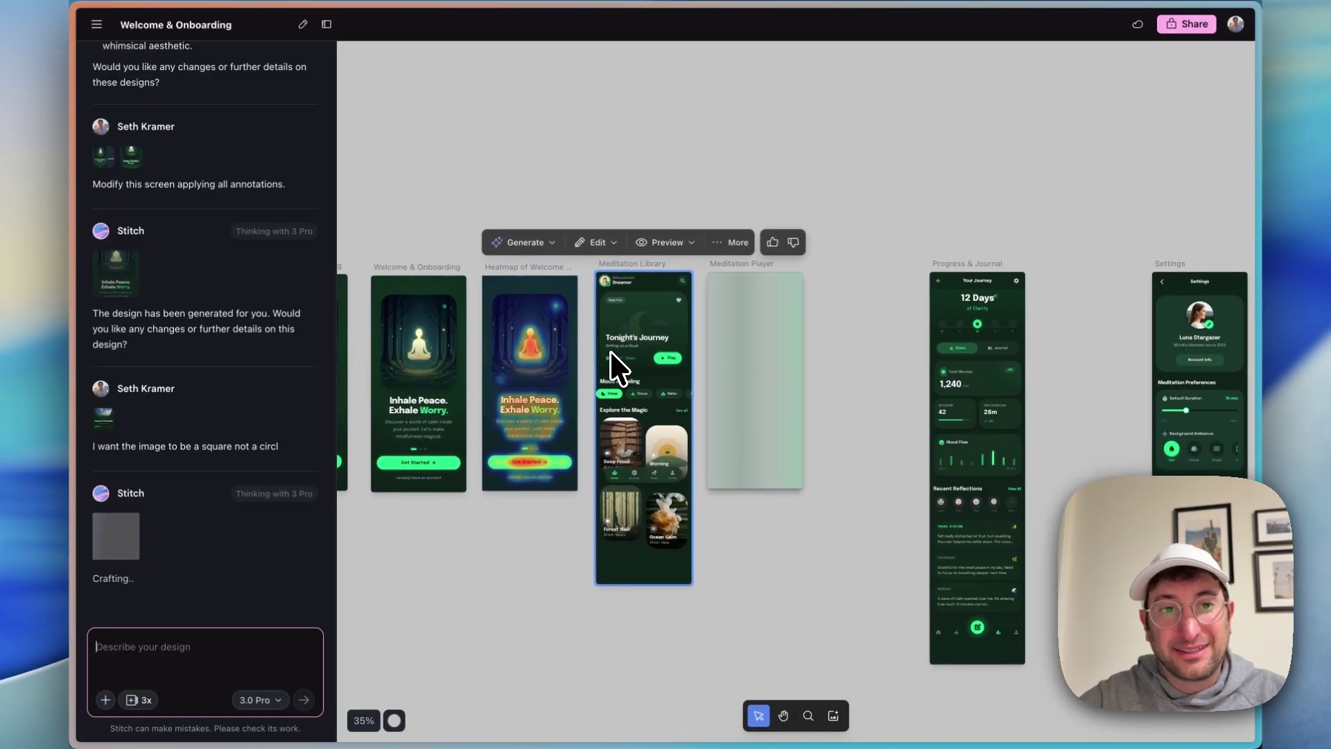
Export the Meditation Library screen to AI Studio with the description 'make this real'.
click(619, 367)
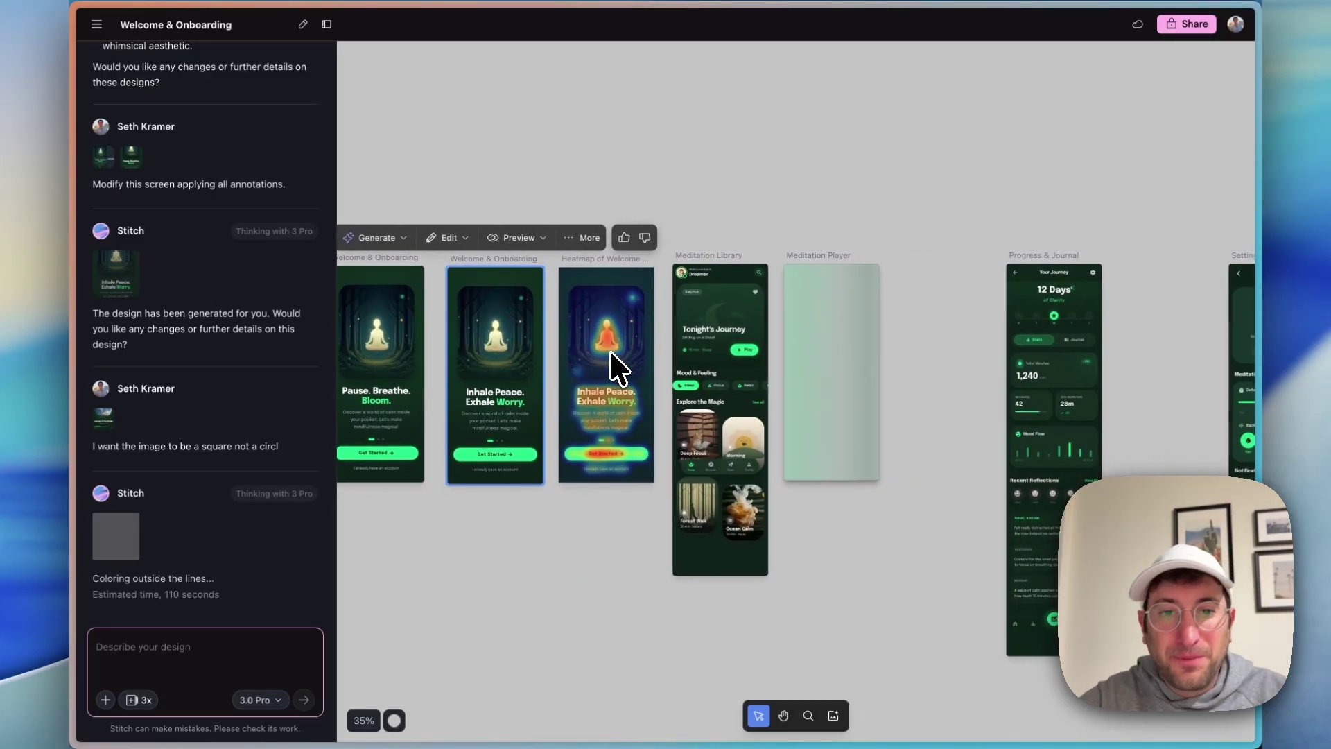
click(676, 284)
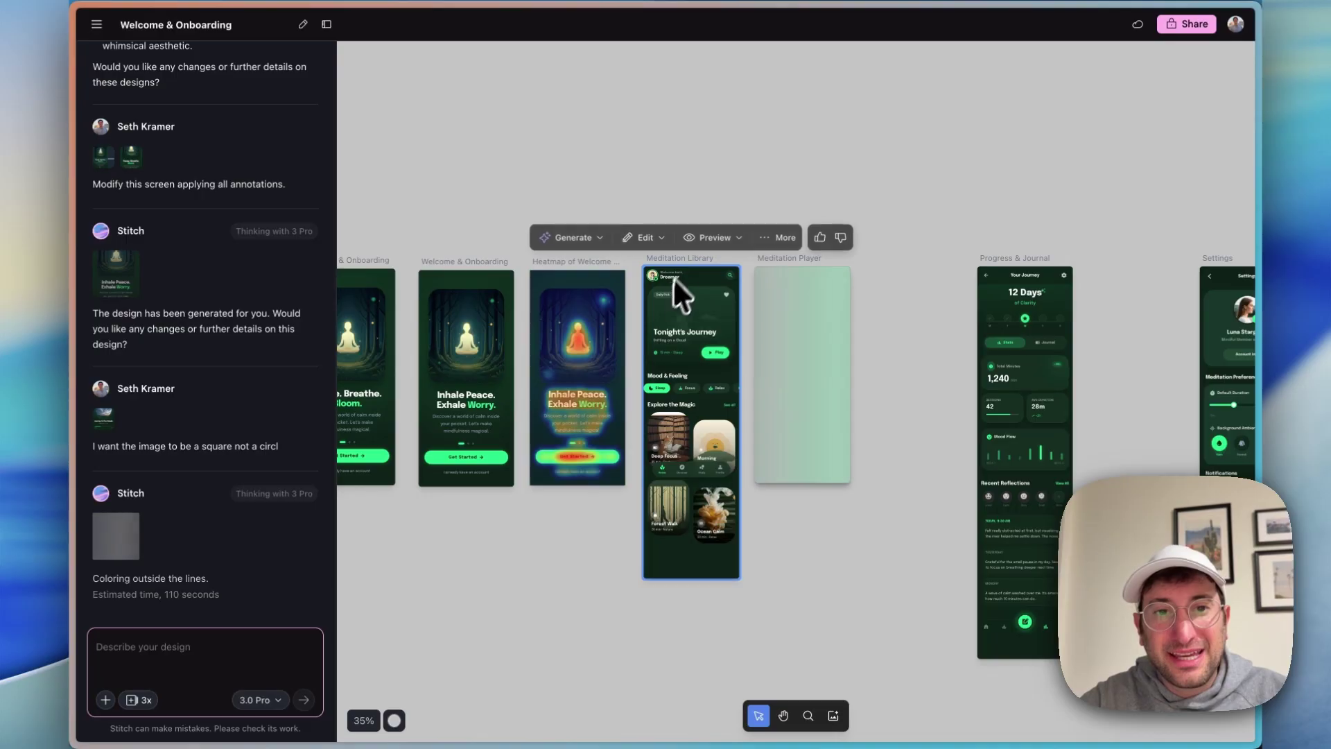
click(603, 241)
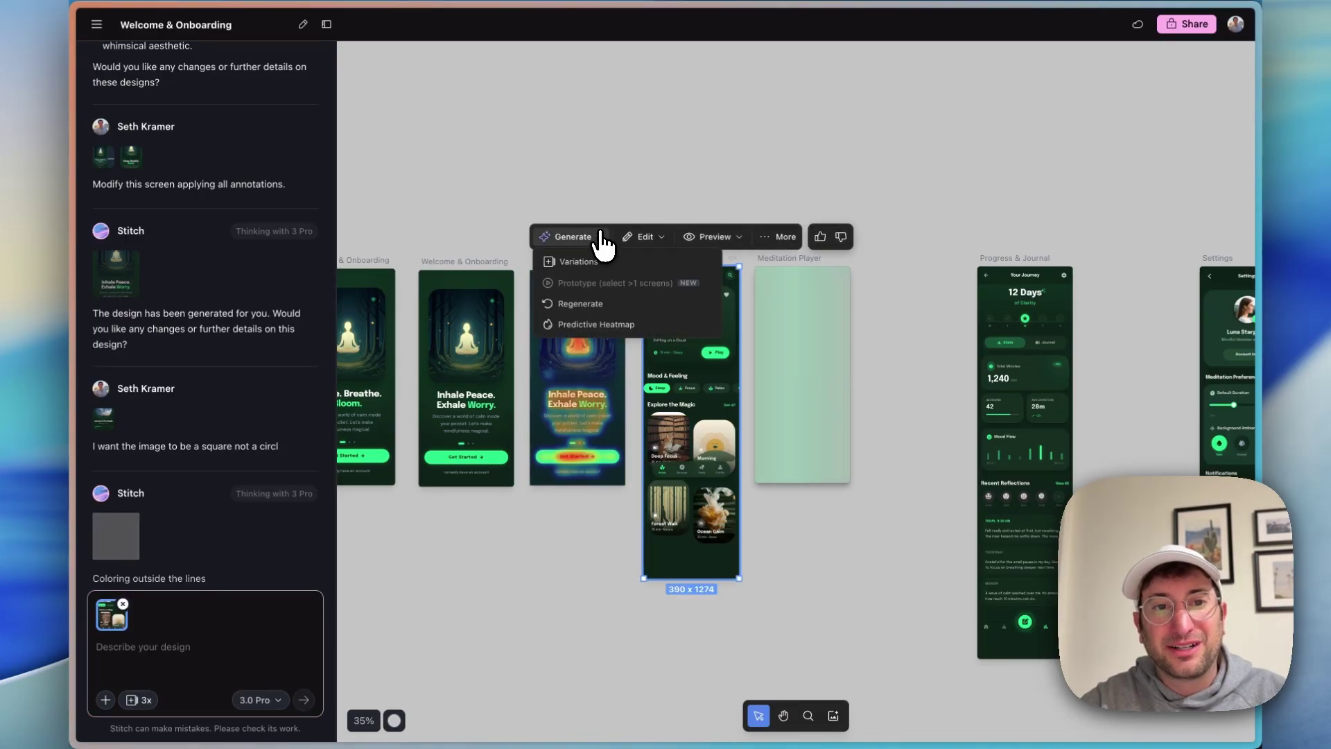
click(599, 326)
click(799, 236)
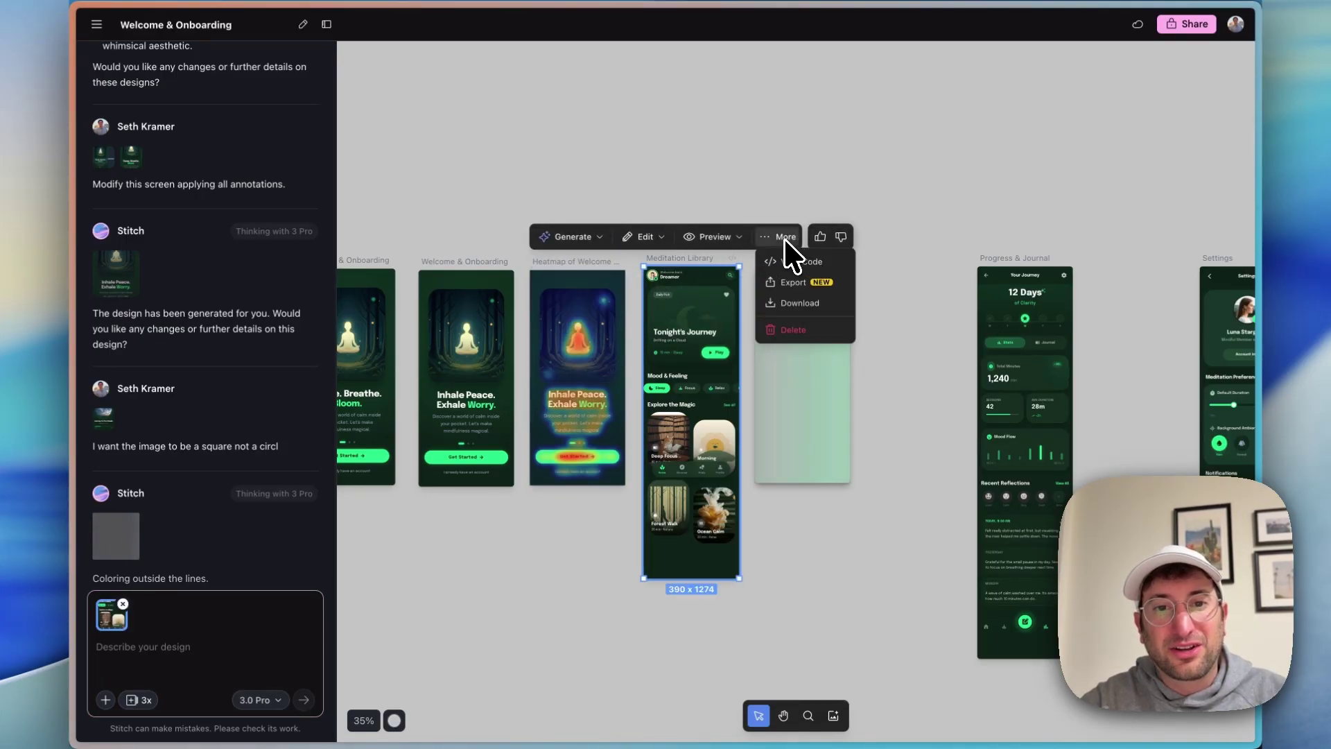
click(788, 283)
text(m)
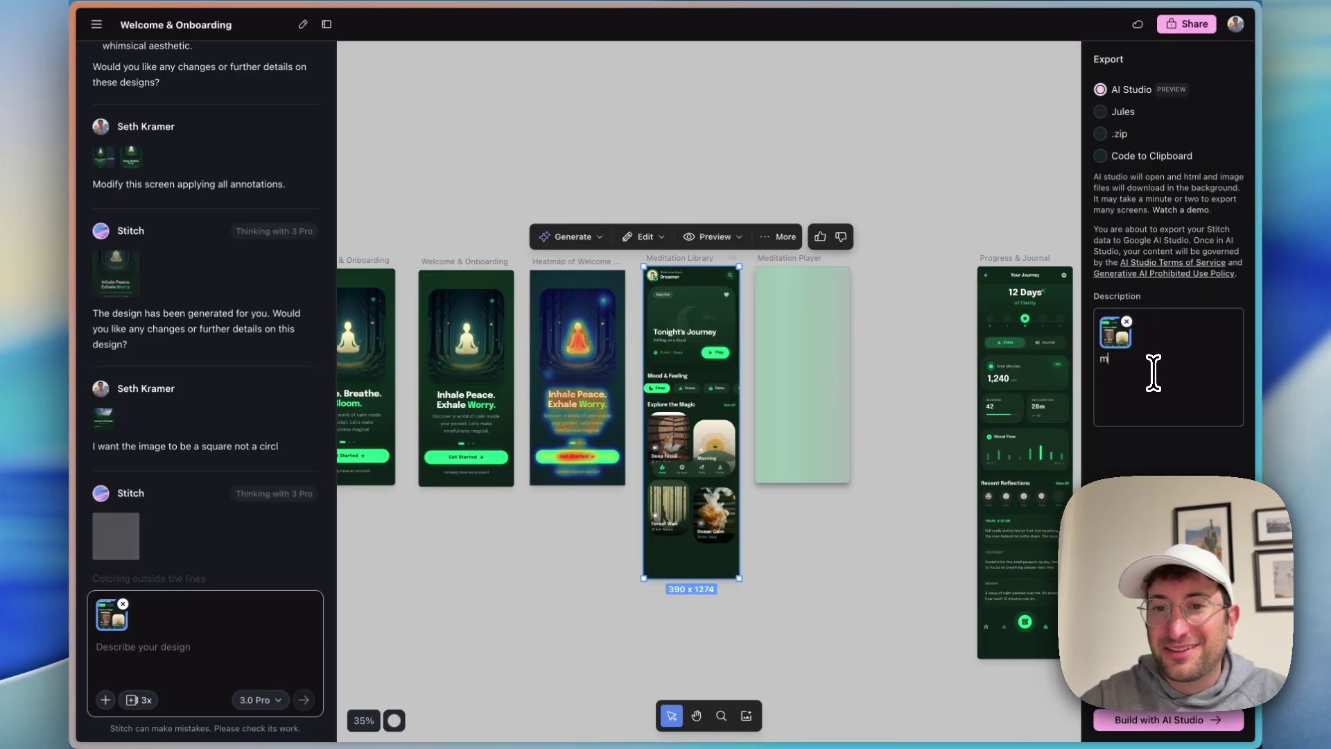
text(ake this real)
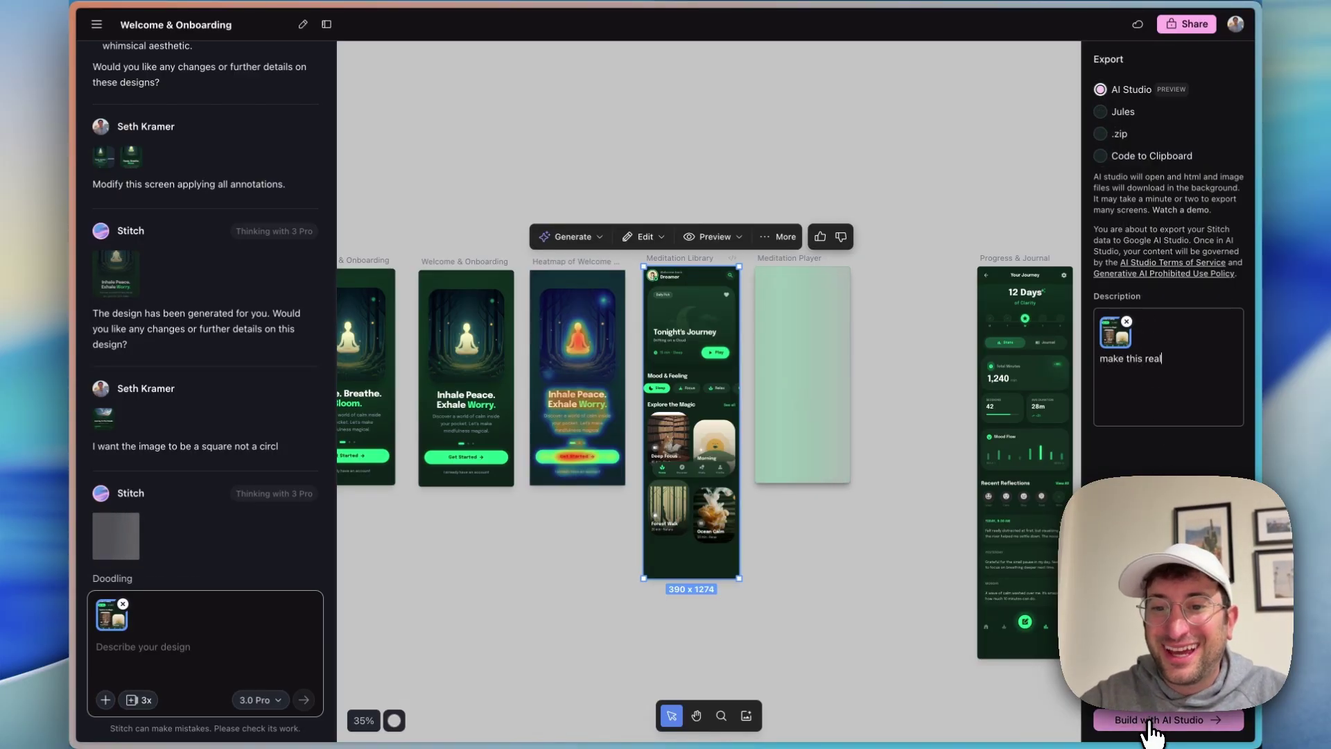
click(1150, 722)
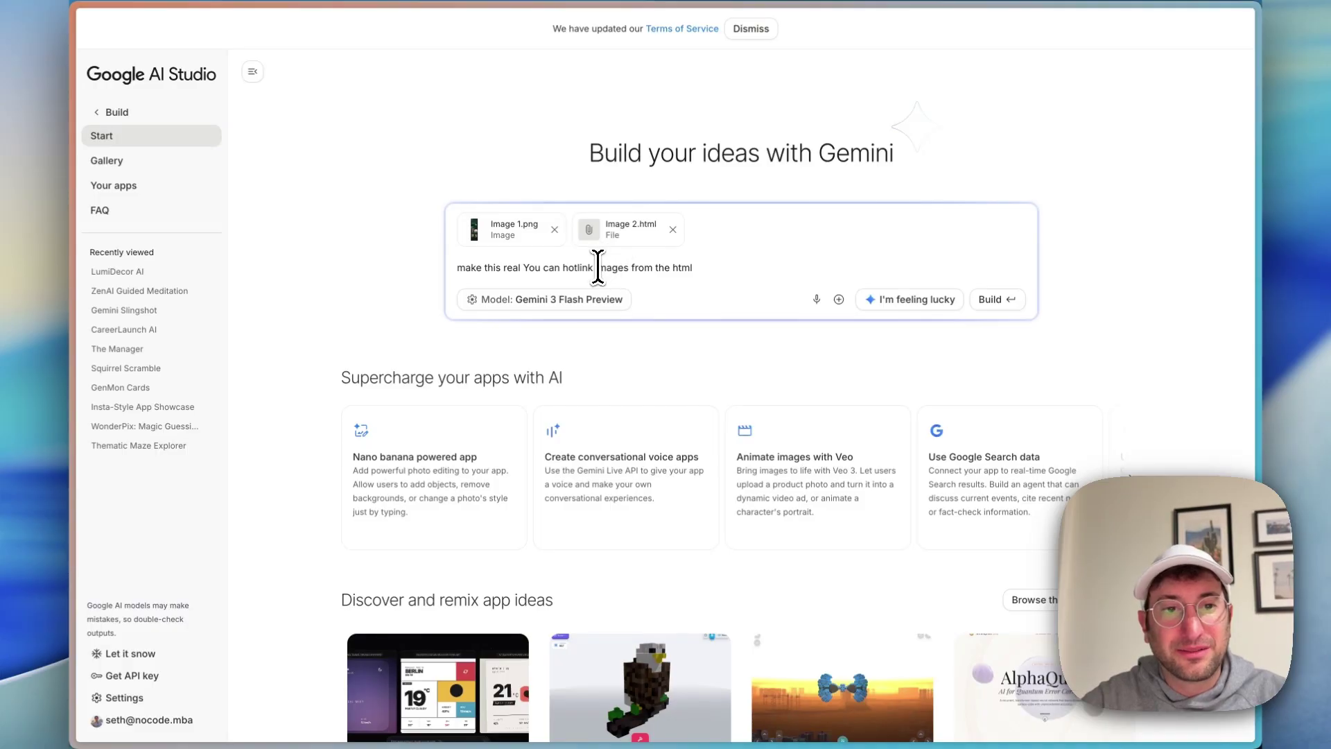
Submit the build prompt, allowing images to be hotlinked from the HTML.
key(Return)
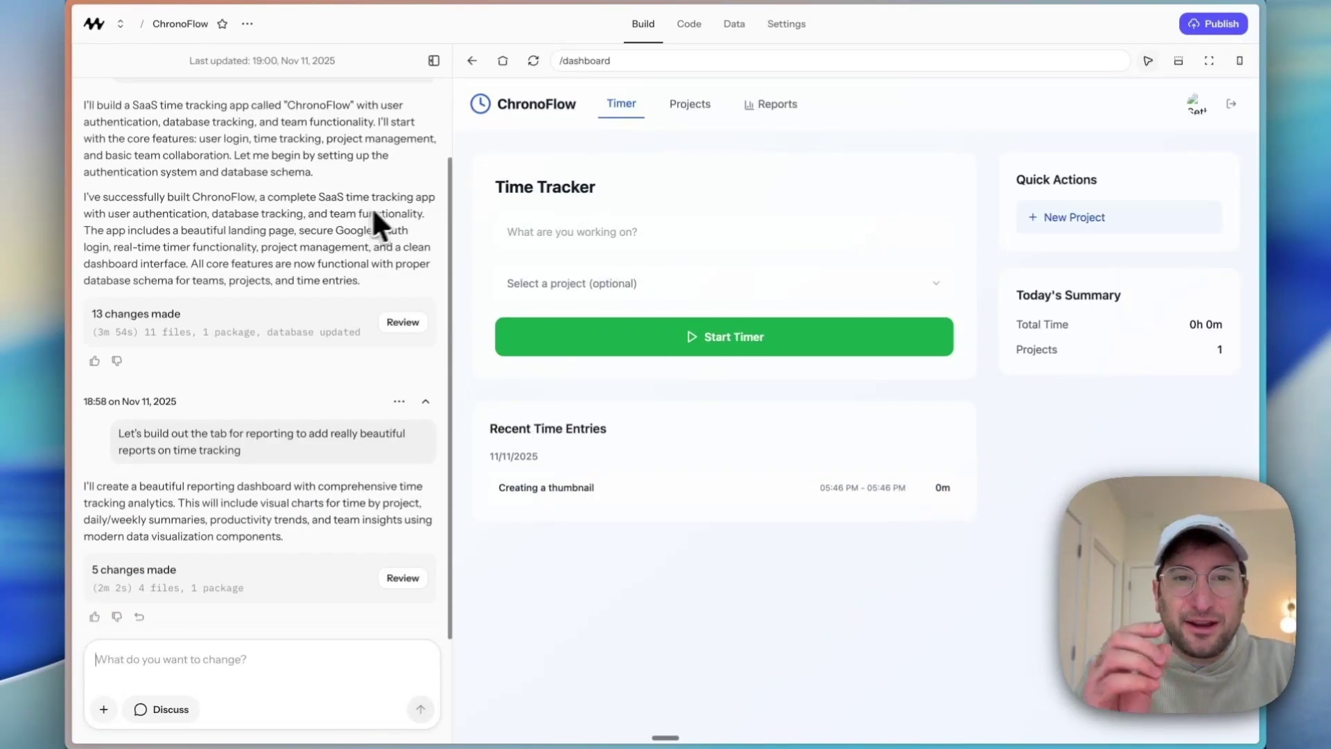
Browse the projects, team_memberships, teams and time_entries tables in the Data tab.
click(731, 25)
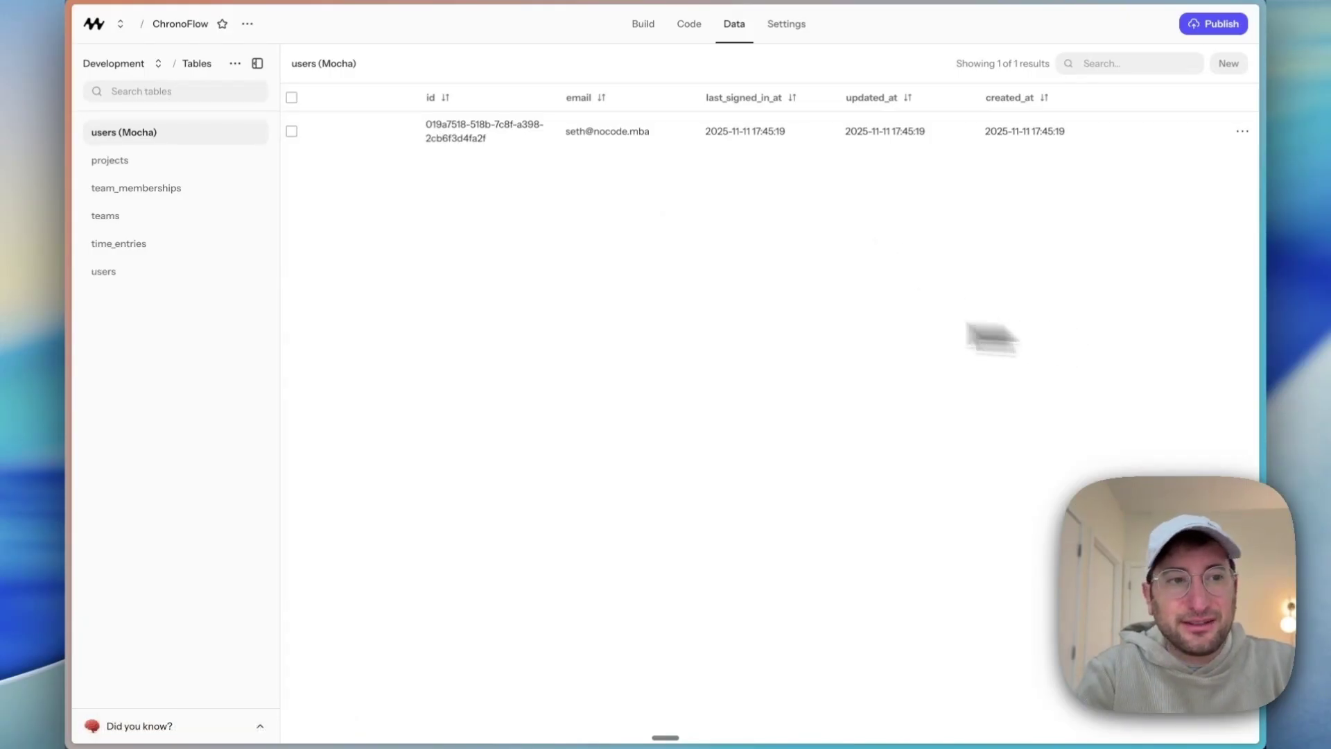
click(144, 166)
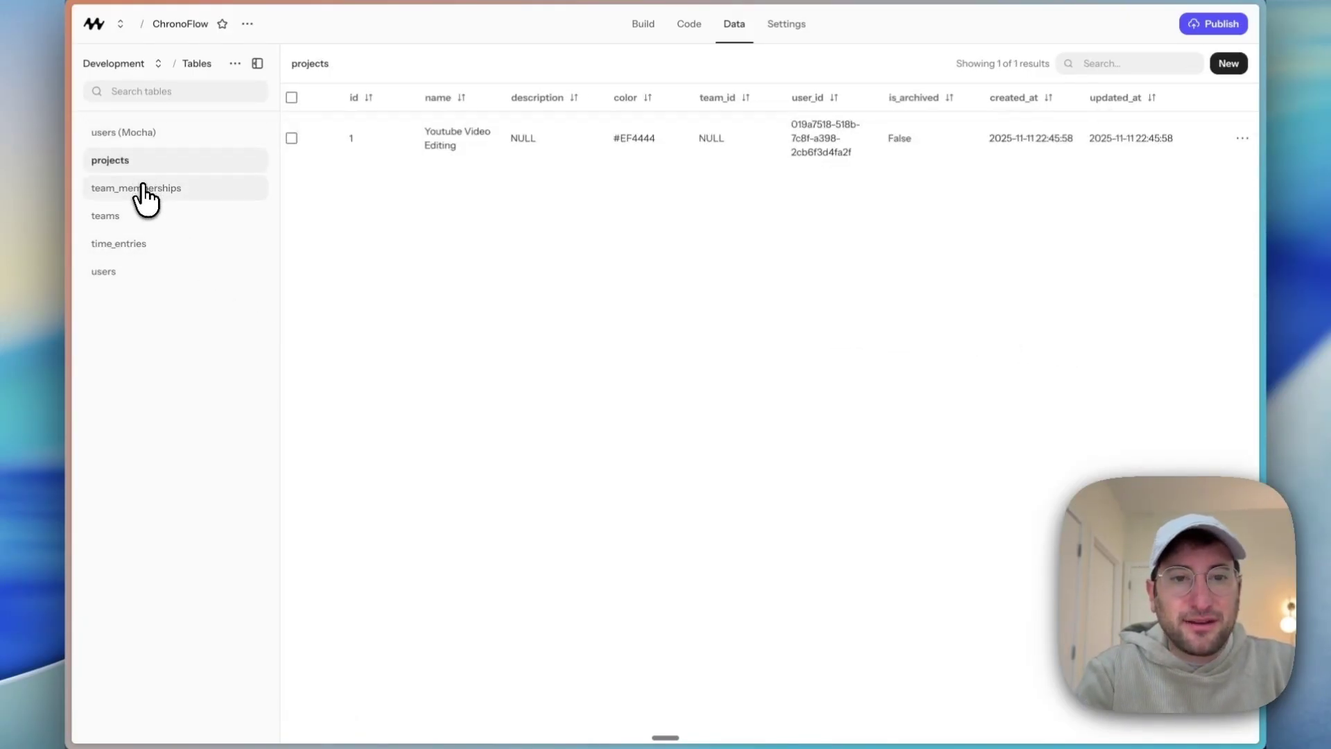
click(141, 187)
click(142, 216)
click(142, 248)
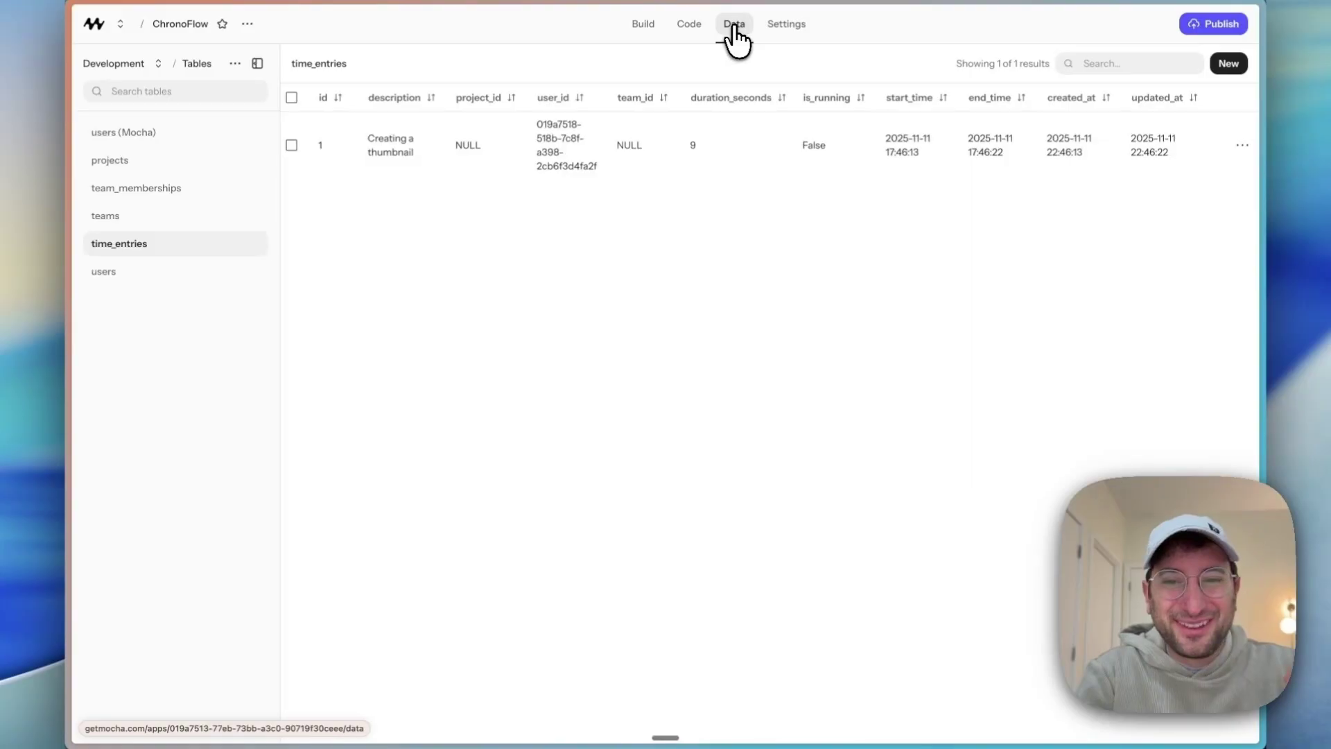
click(643, 25)
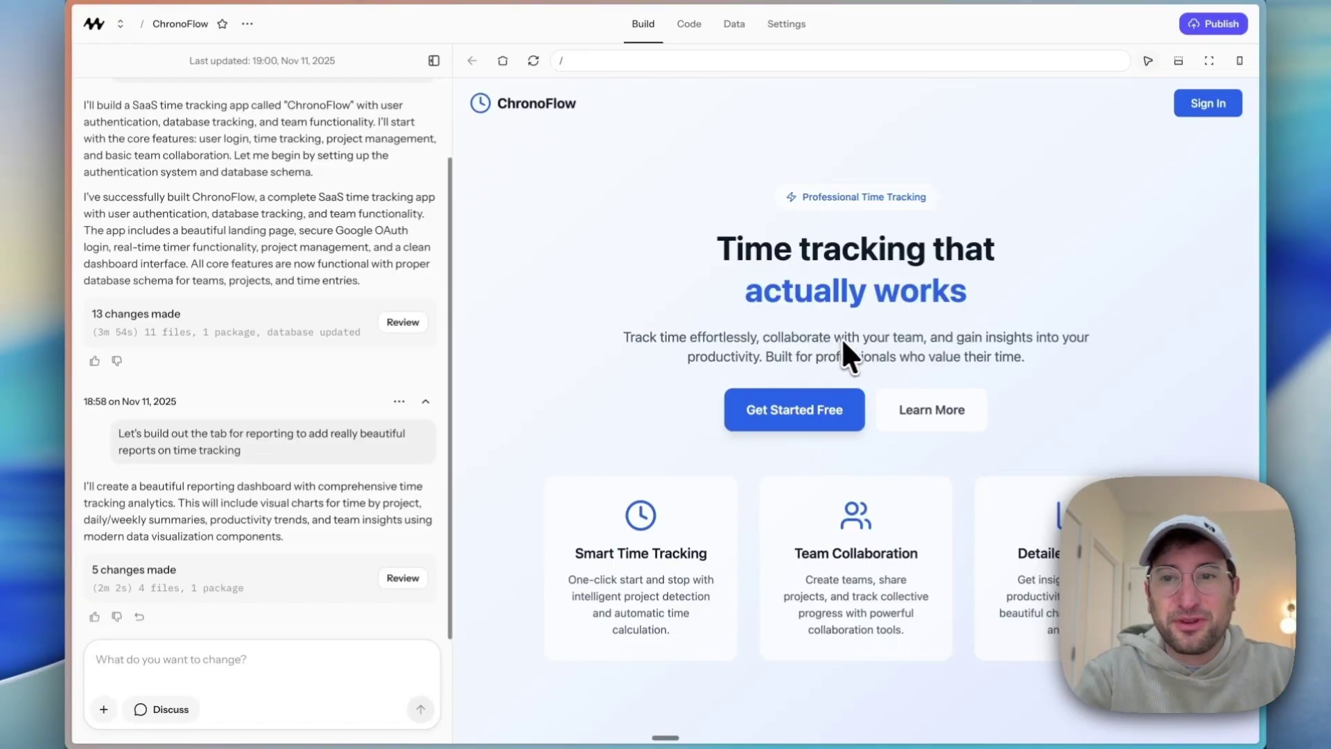
click(1206, 25)
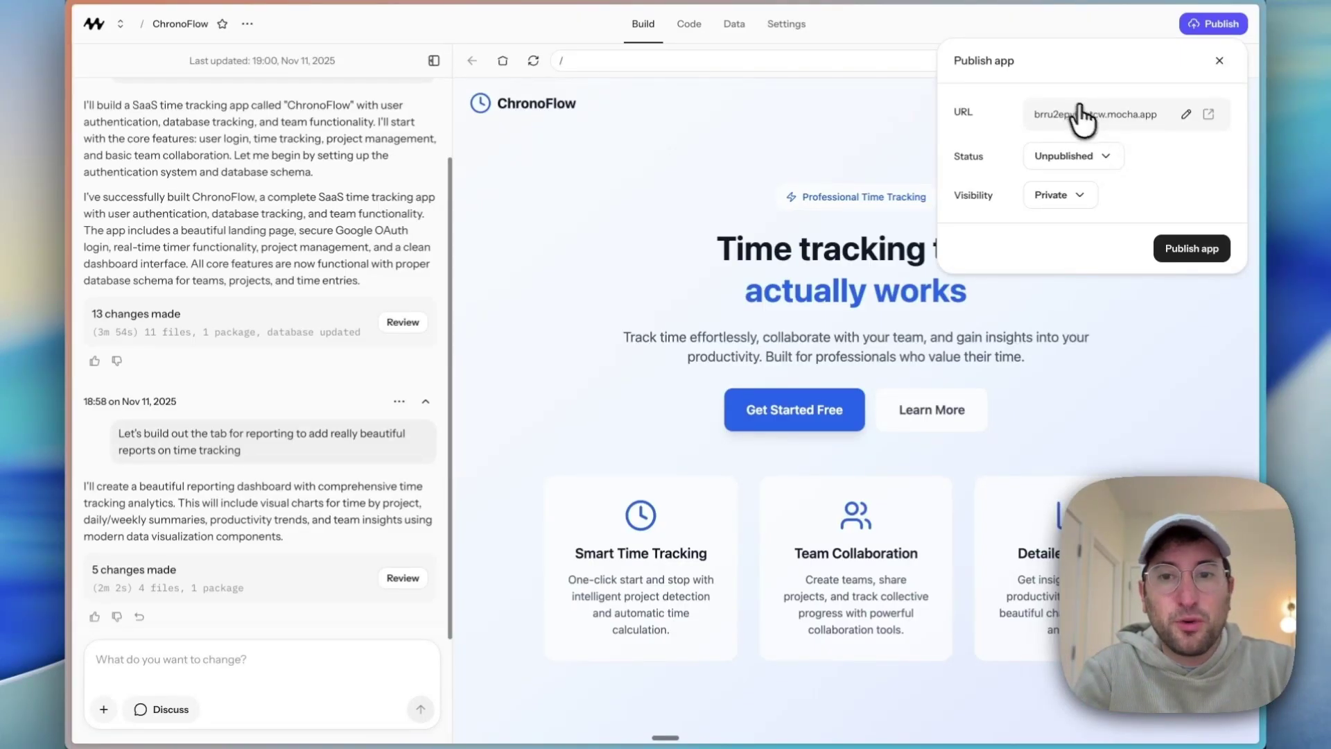
click(1127, 309)
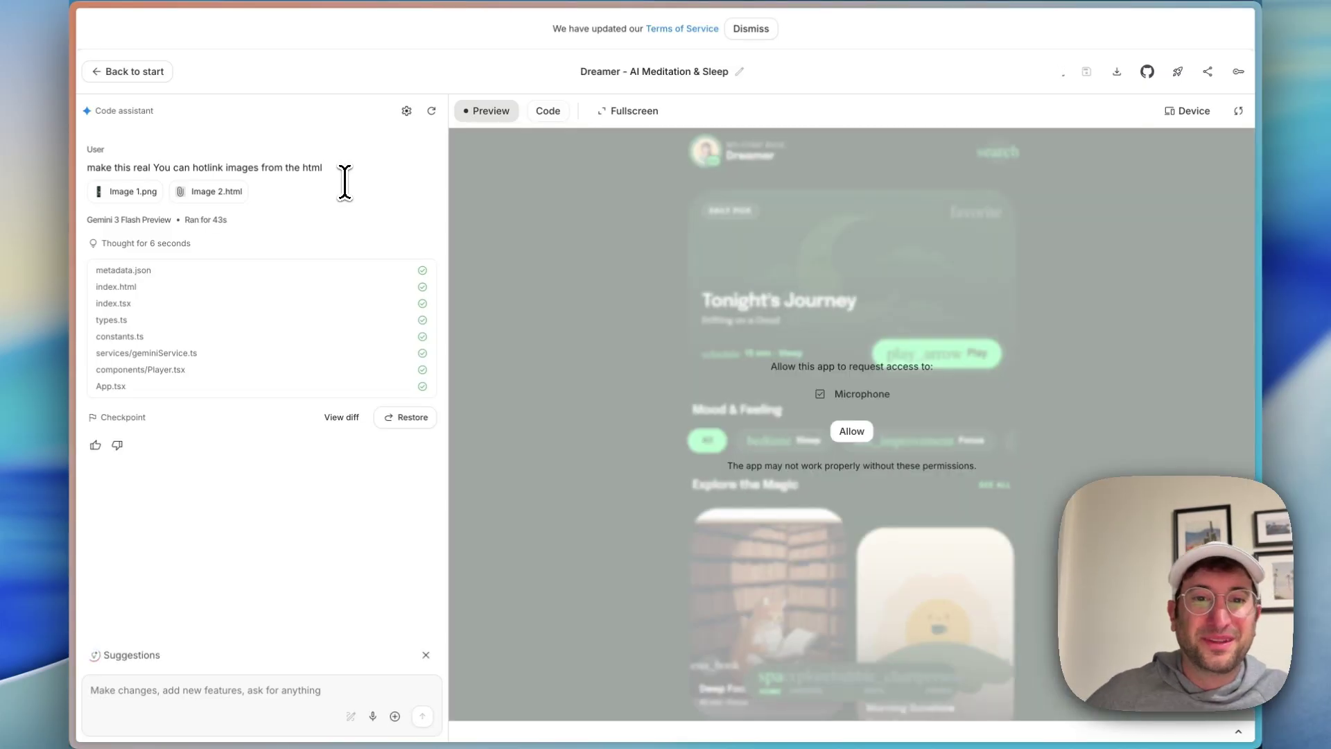
Allow microphone access, then play and close the Tonight's Journey meditation.
click(849, 433)
scroll(750, 440, down, 3)
scroll(745, 449, down, 3)
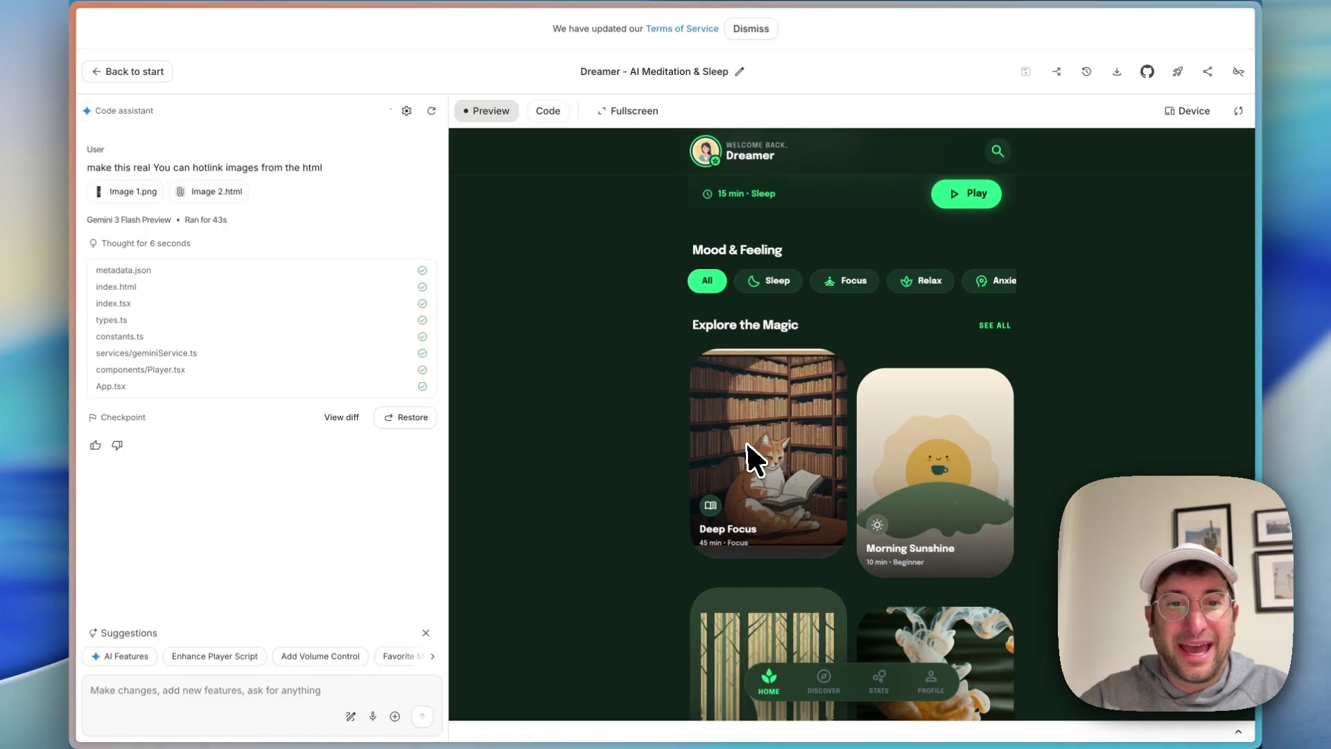
scroll(790, 444, up, 5)
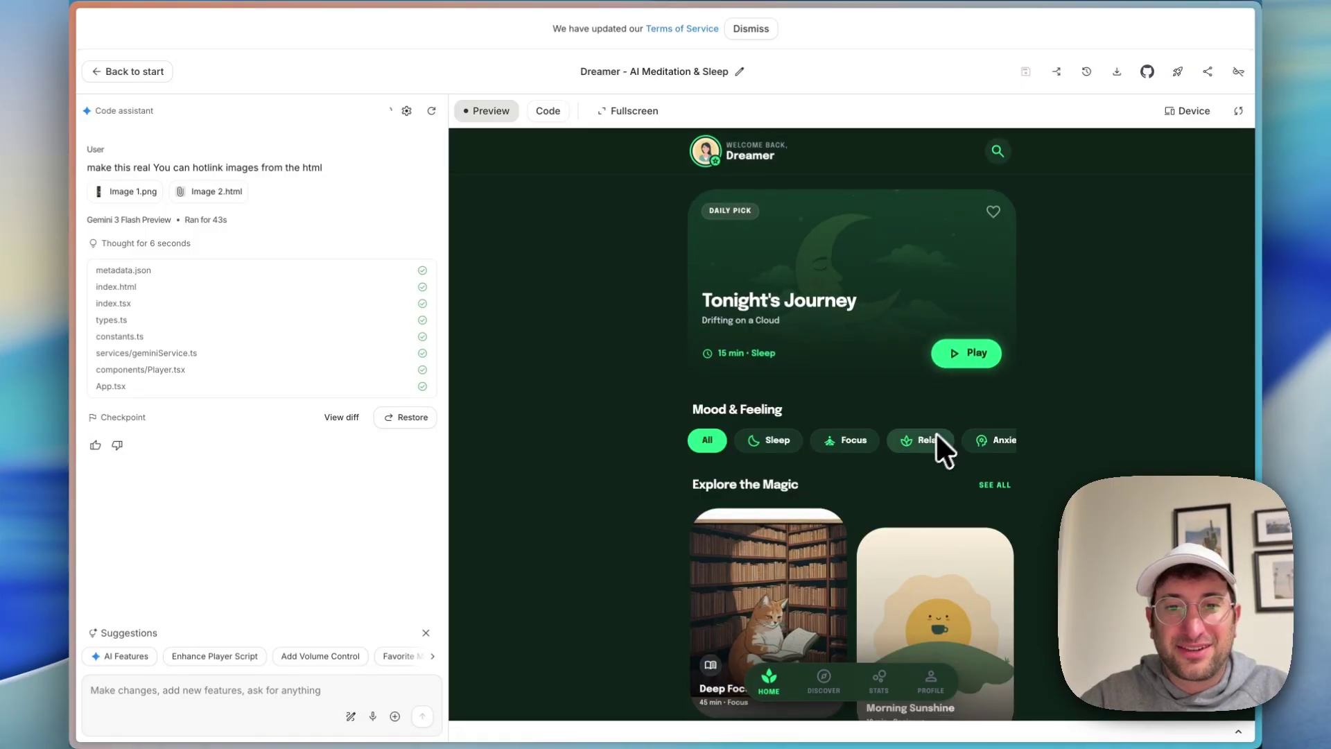
click(963, 357)
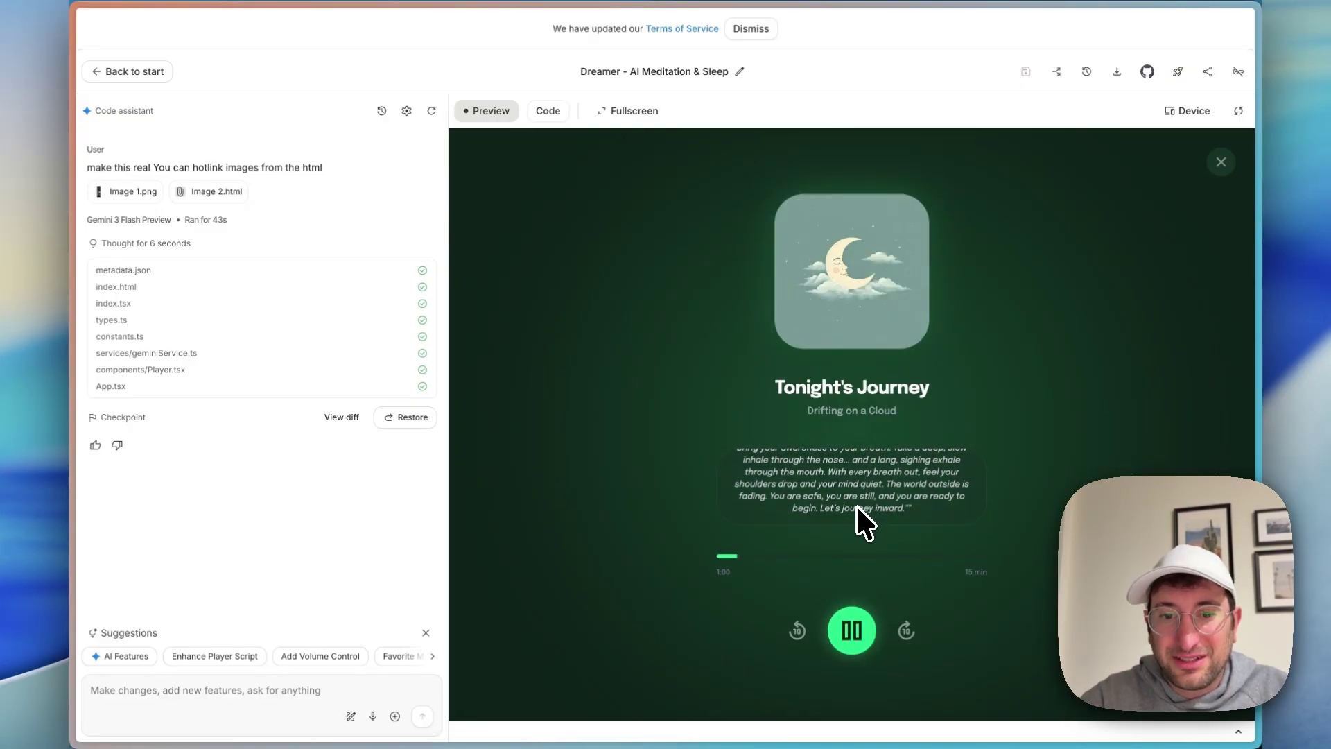
scroll(856, 505, up, 3)
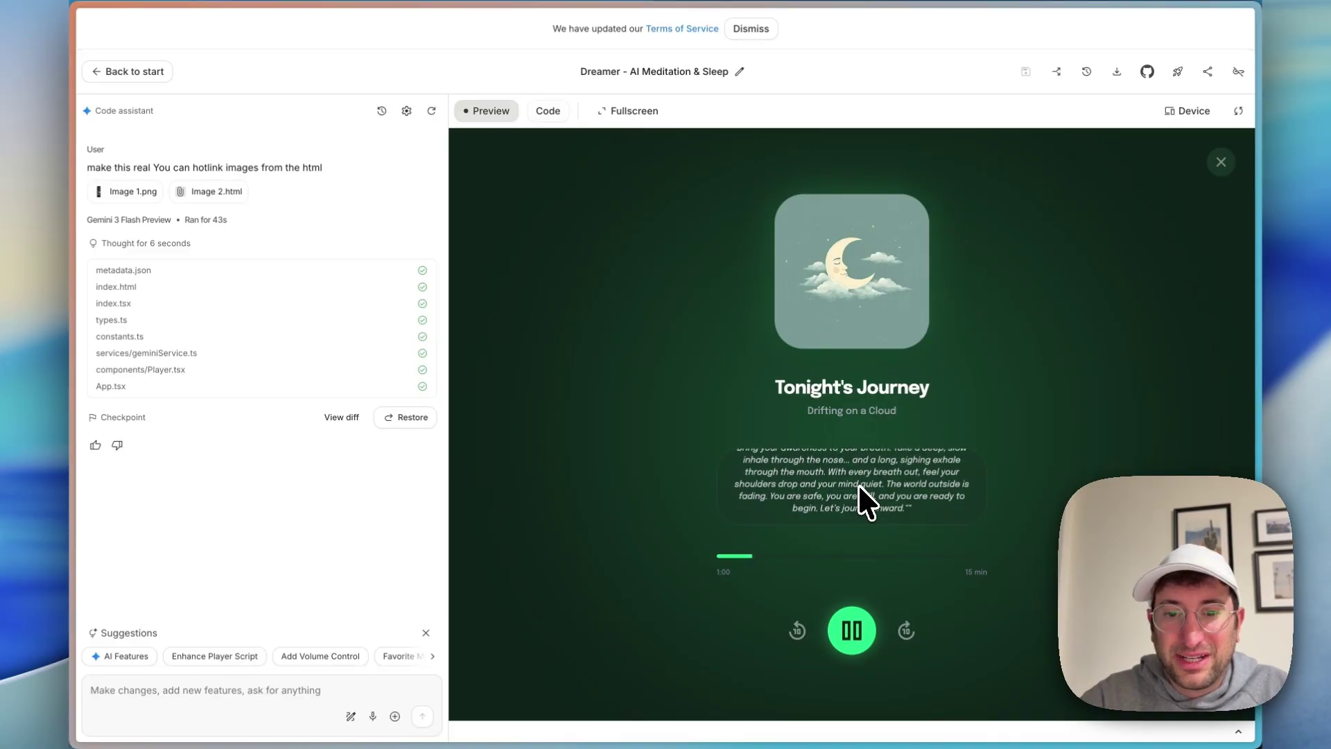
click(1221, 162)
Play the Deep Focus session, then close its player.
scroll(867, 416, down, 5)
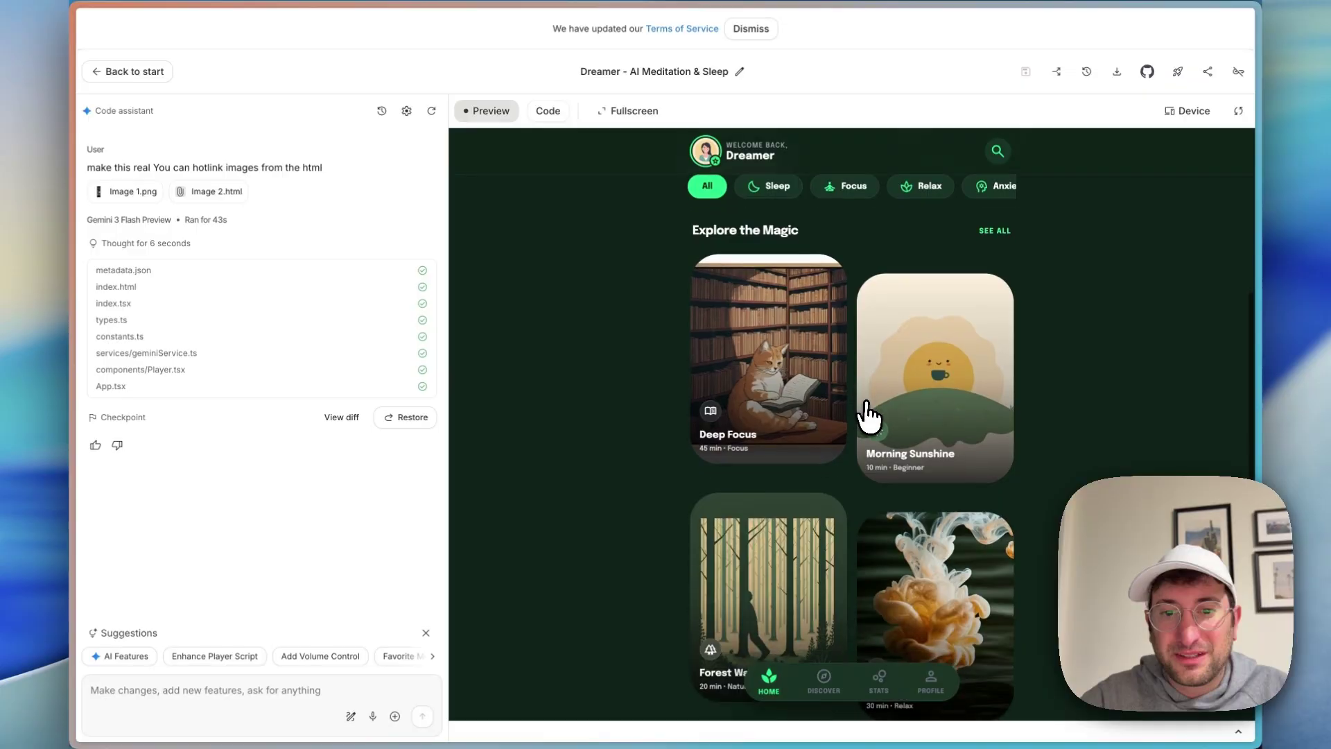
click(763, 374)
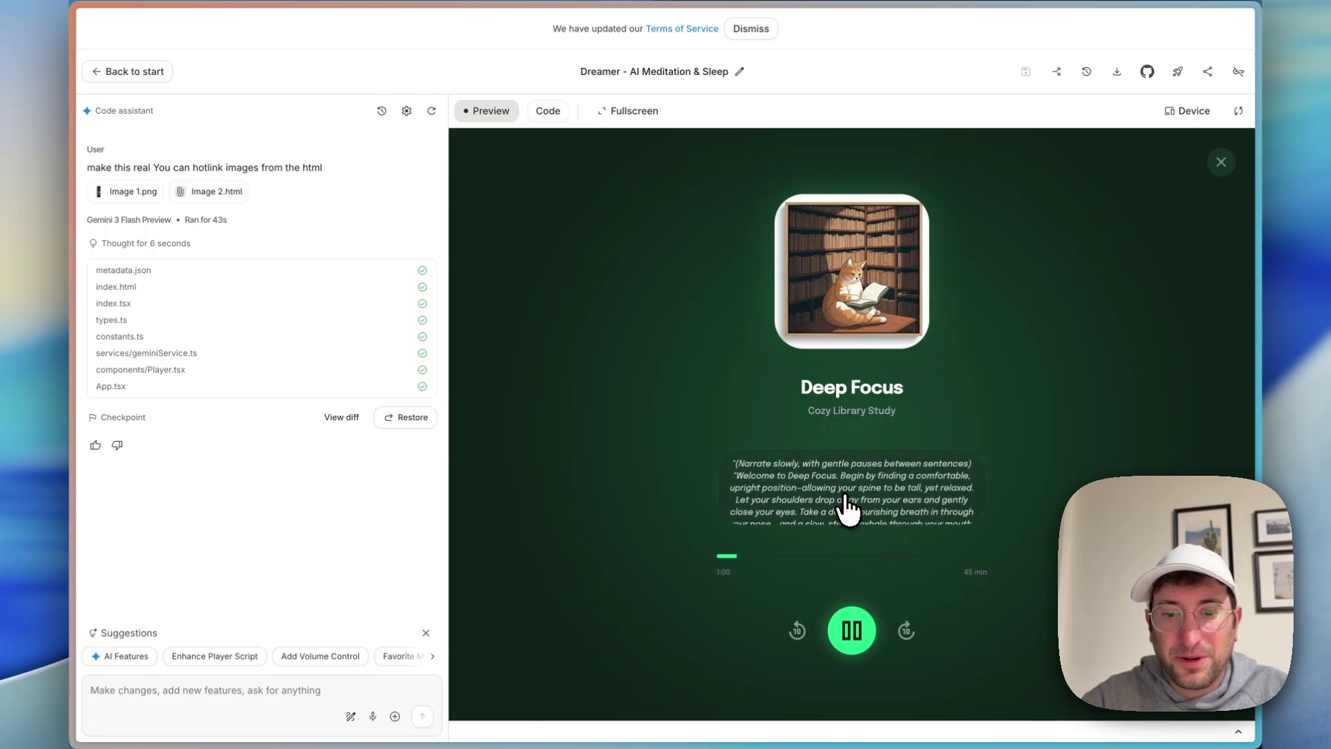
click(1219, 163)
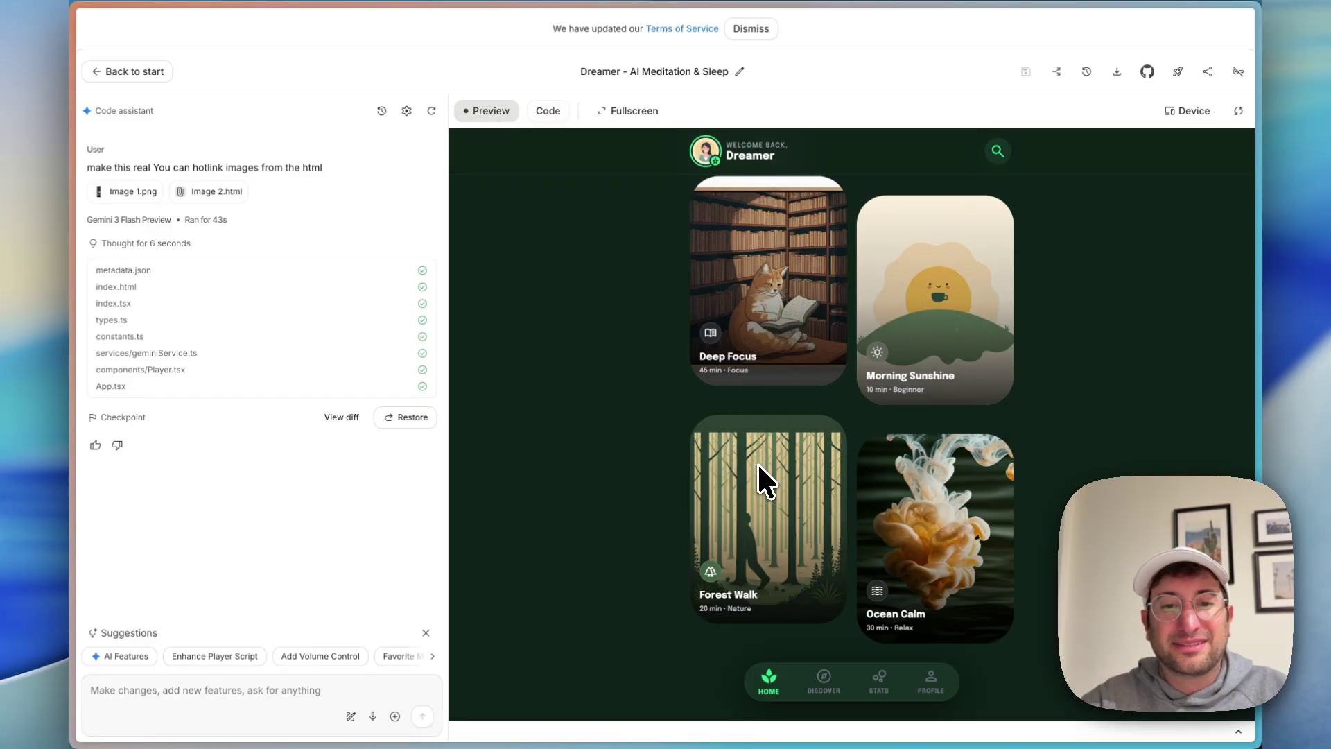
scroll(700, 433, up, 5)
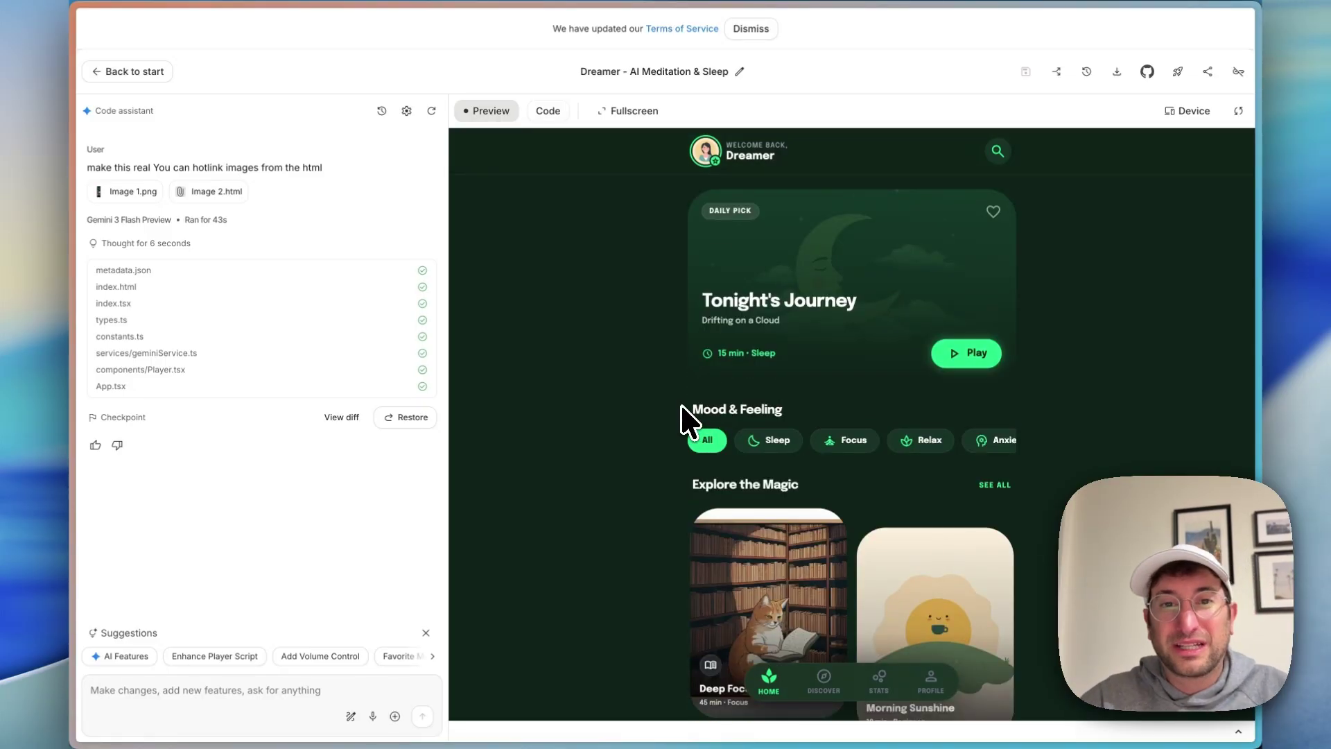
Switch the Dreamer preview to Mobile size and scroll through the phone layout.
click(1187, 111)
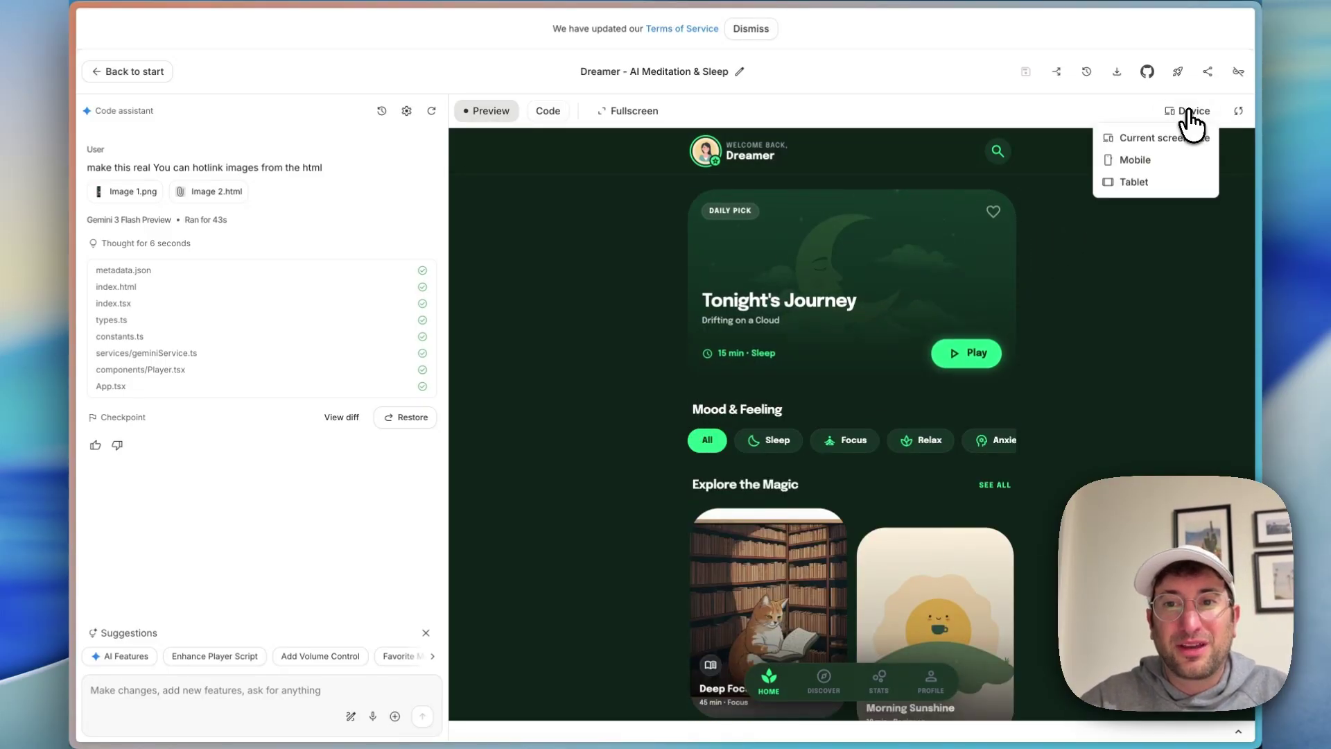
click(1145, 163)
scroll(895, 332, down, 5)
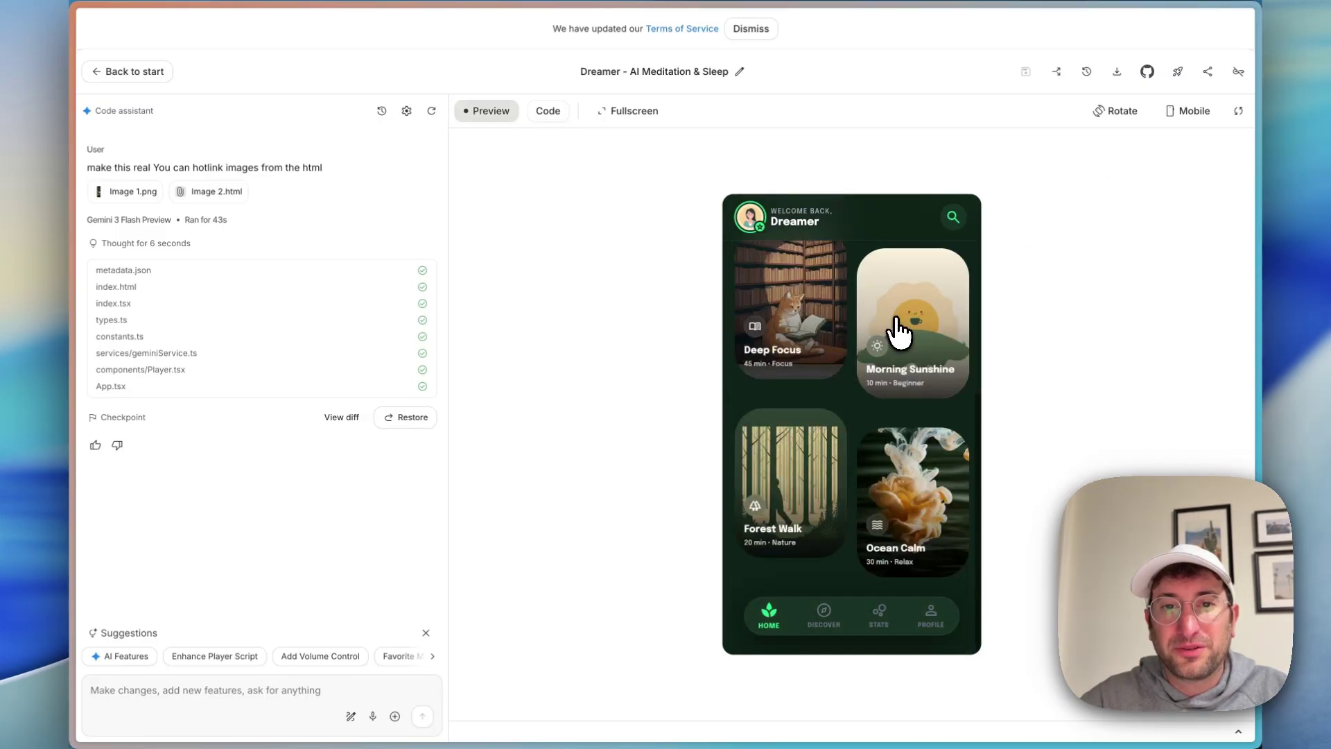
scroll(899, 332, up, 5)
scroll(882, 470, down, 5)
scroll(862, 535, up, 5)
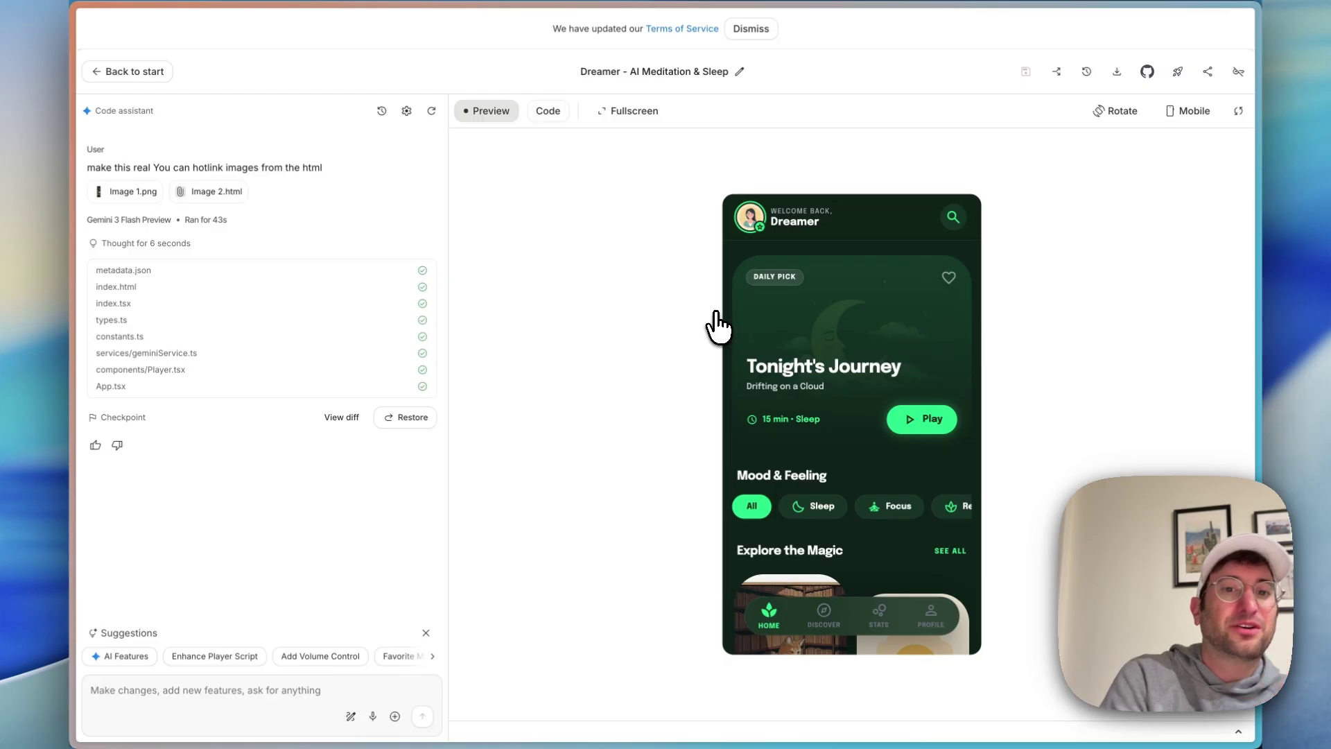
scroll(846, 475, down, 5)
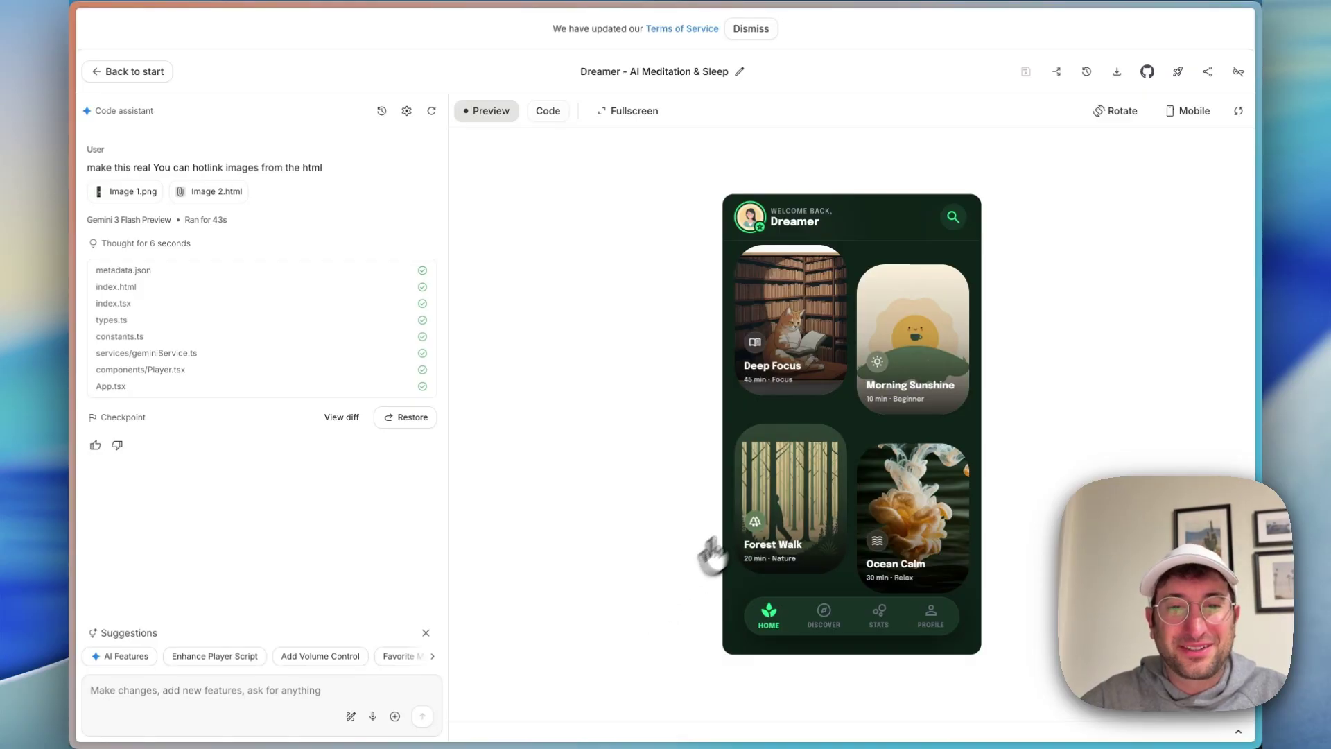
scroll(859, 444, up, 5)
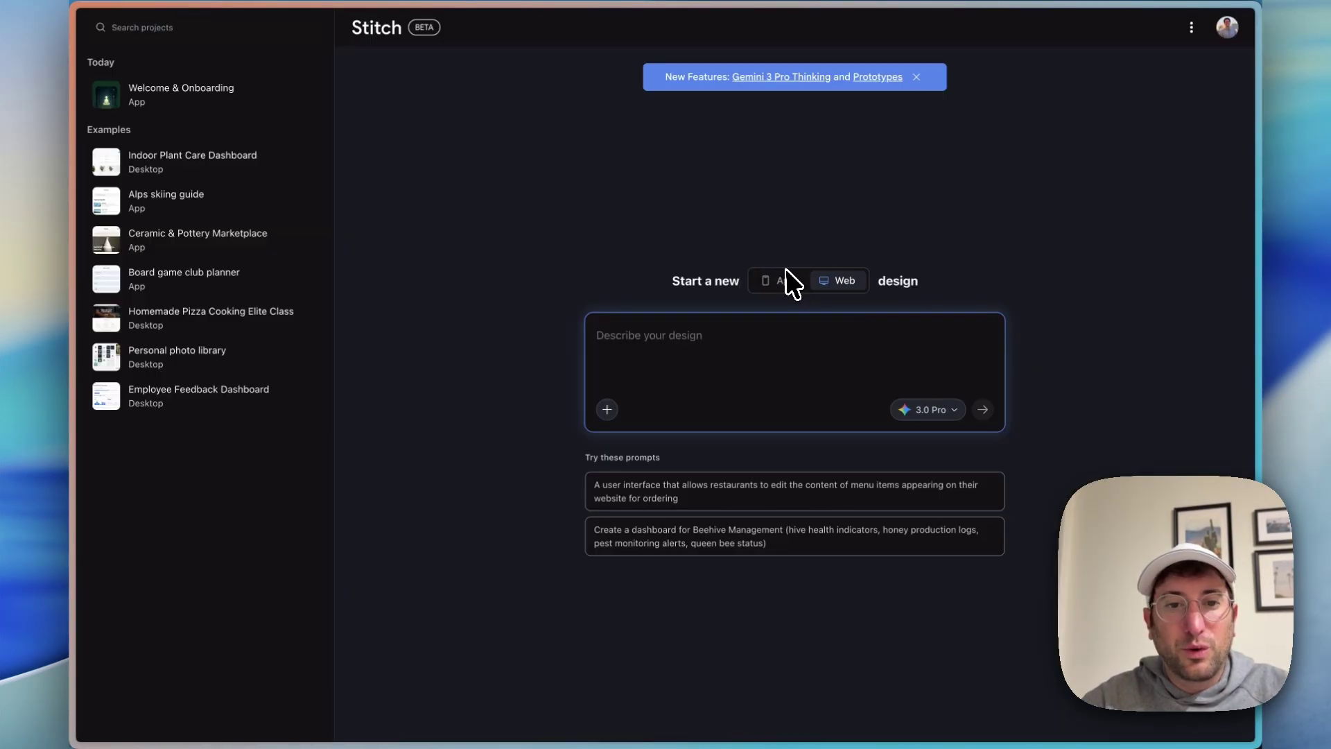
Generate a Web design from the bonsai trees specialty store home page suggested prompt.
click(782, 284)
click(836, 285)
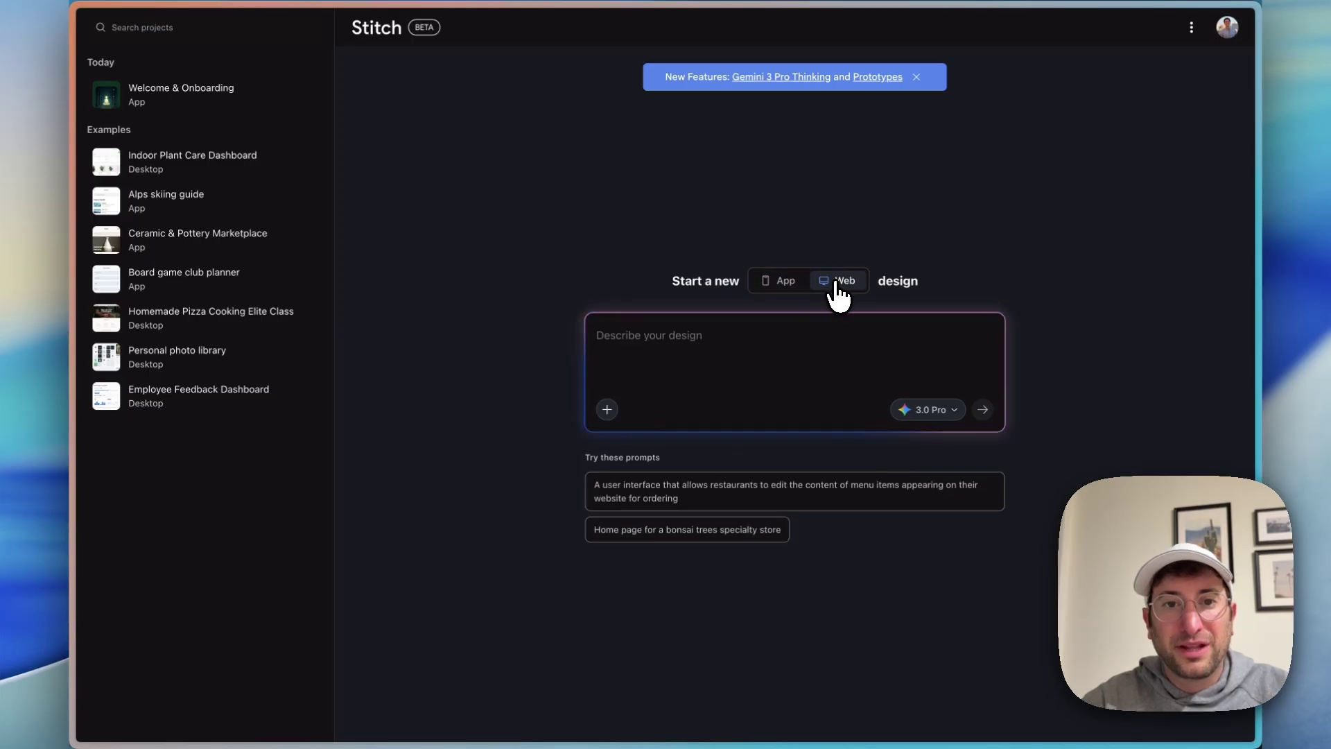
click(706, 541)
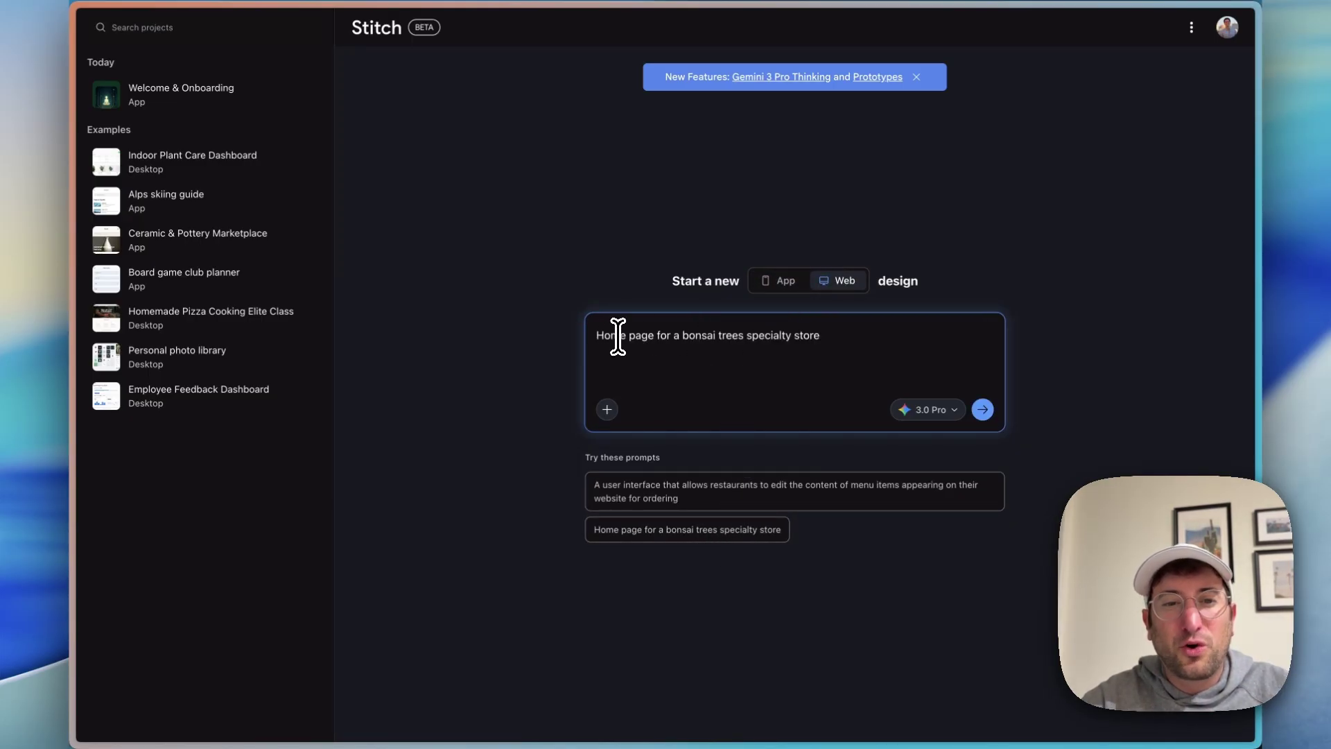
drag(618, 335, 837, 335)
click(829, 336)
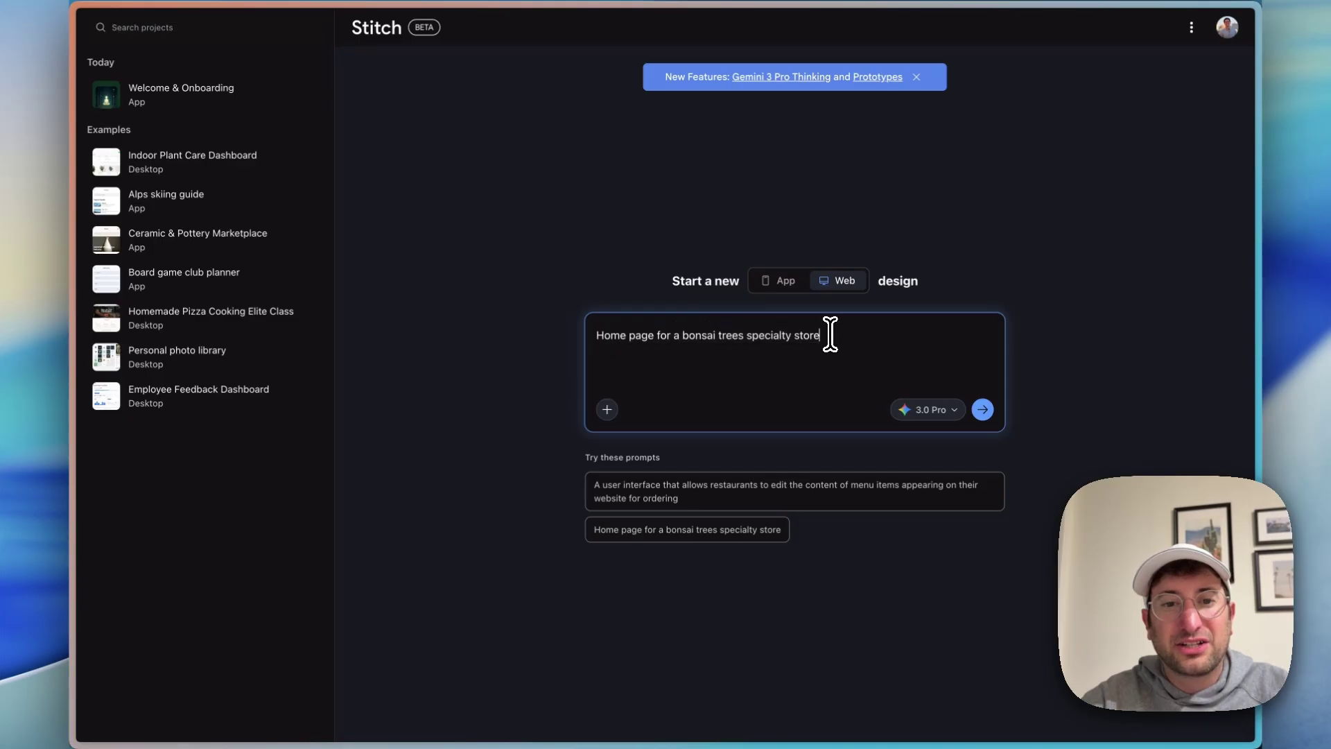
click(983, 410)
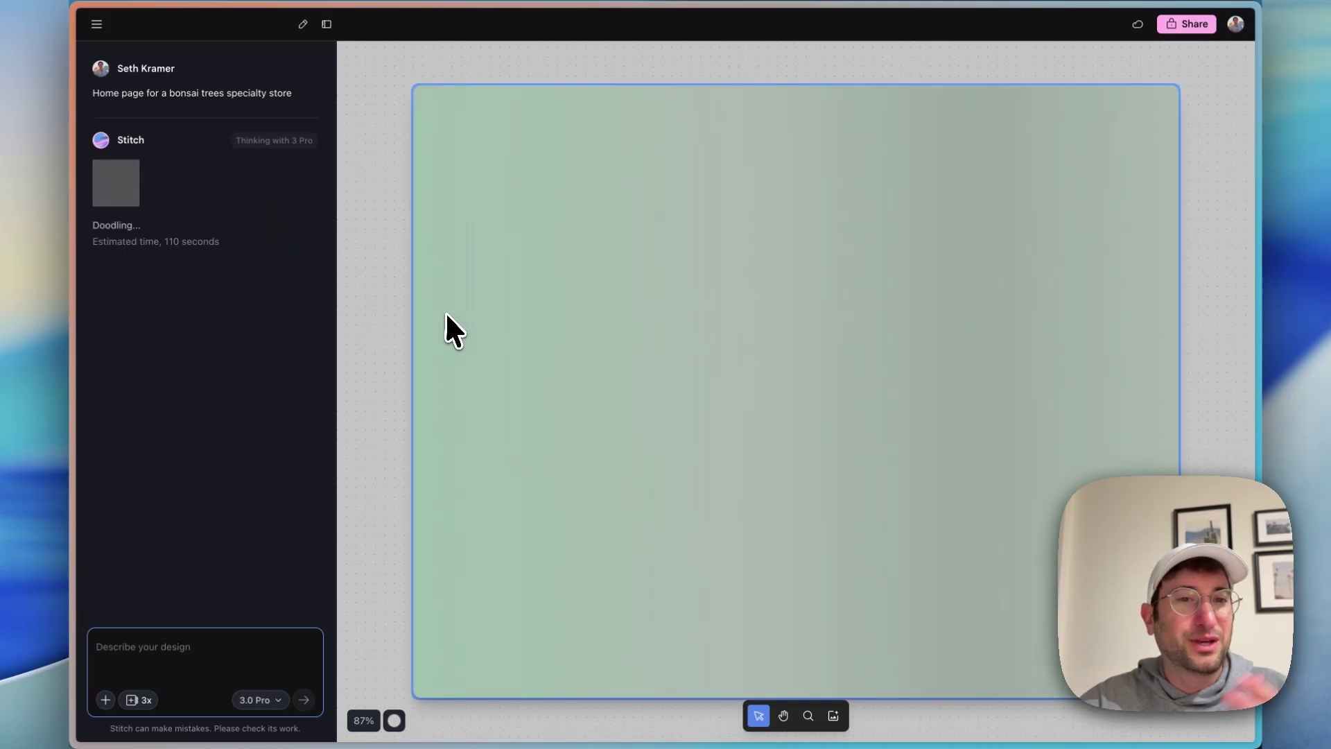
Select the generated Bonsai Haven home page design on the canvas.
scroll(445, 313, down, 5)
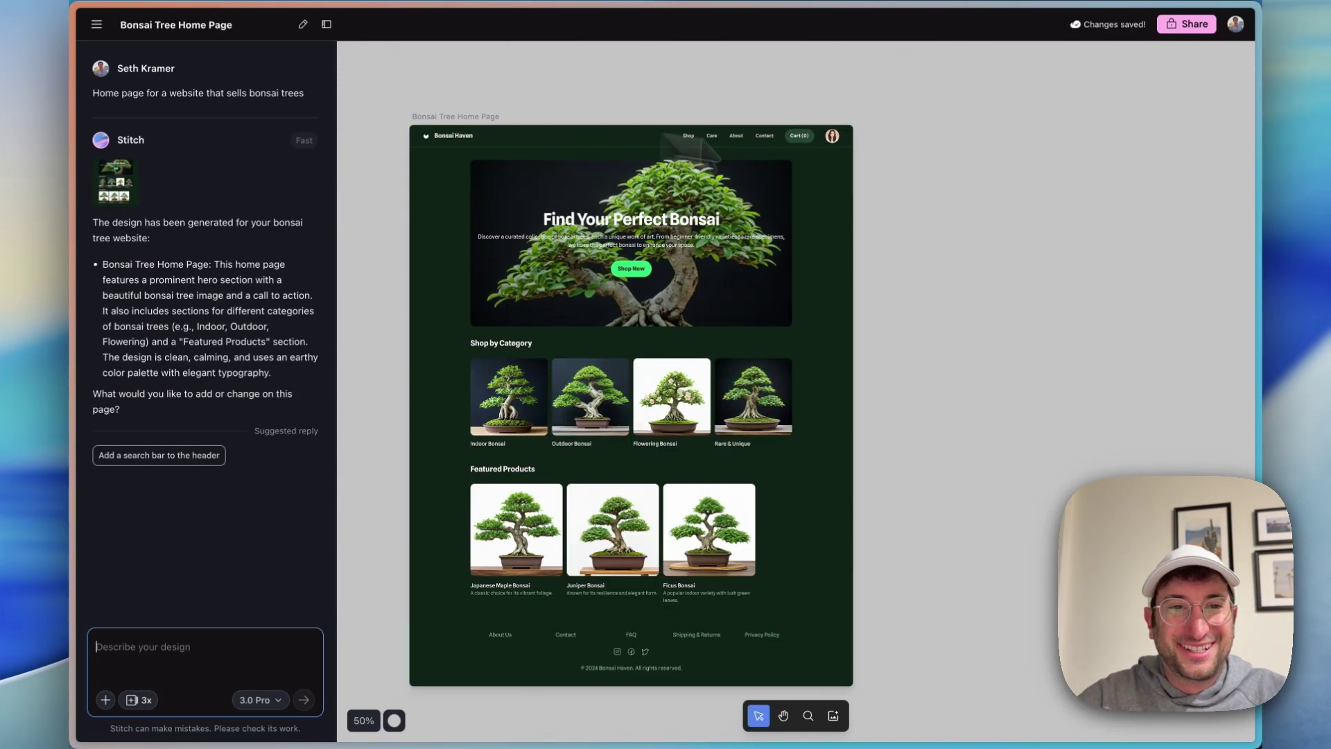
click(671, 284)
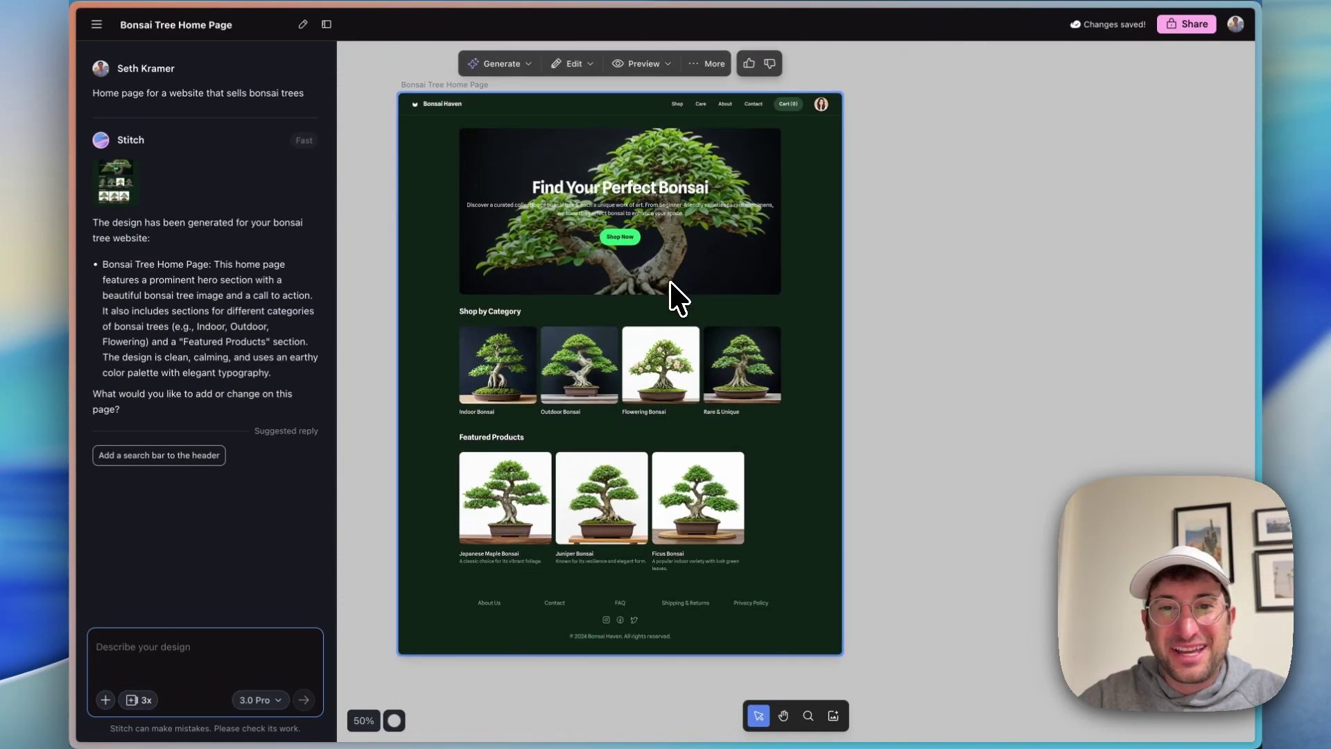
scroll(671, 284, down, 1)
key(Escape)
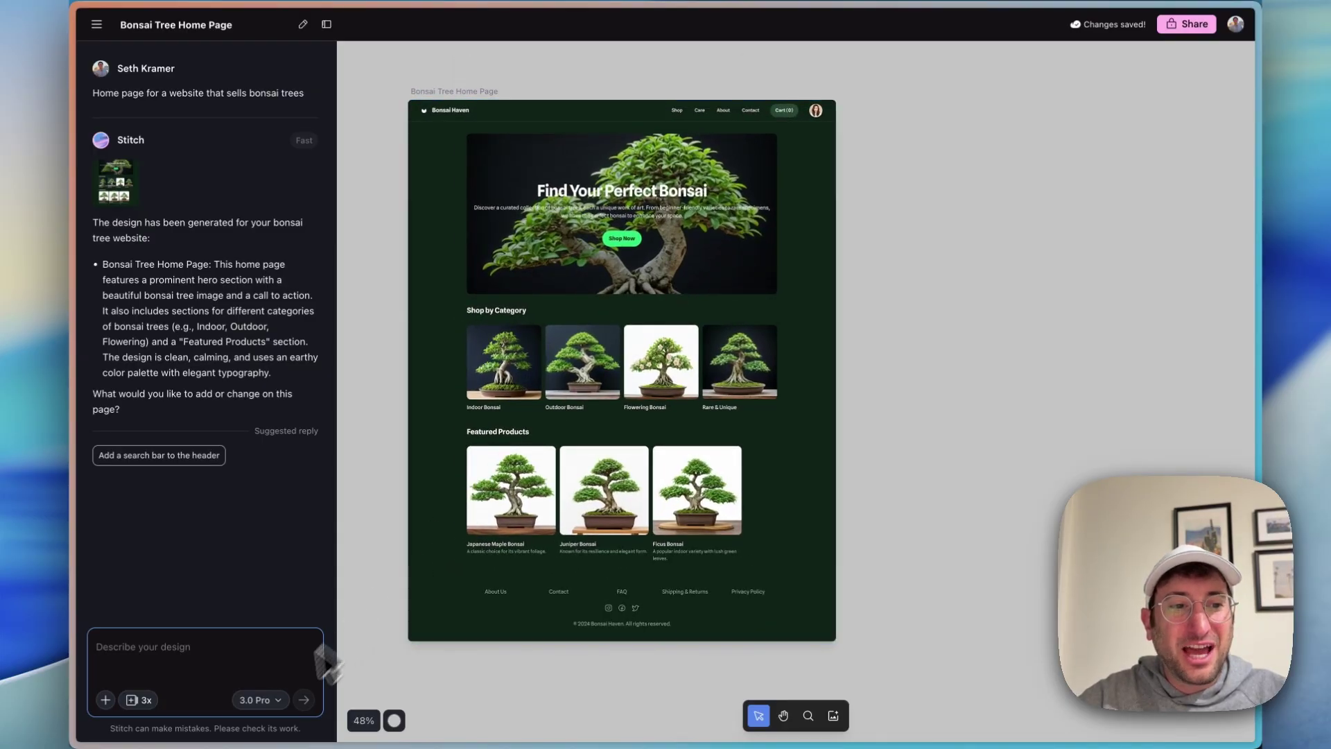
Switch the generation model to Fast, then back to Thinking with 3 Pro.
click(261, 700)
click(298, 513)
click(262, 700)
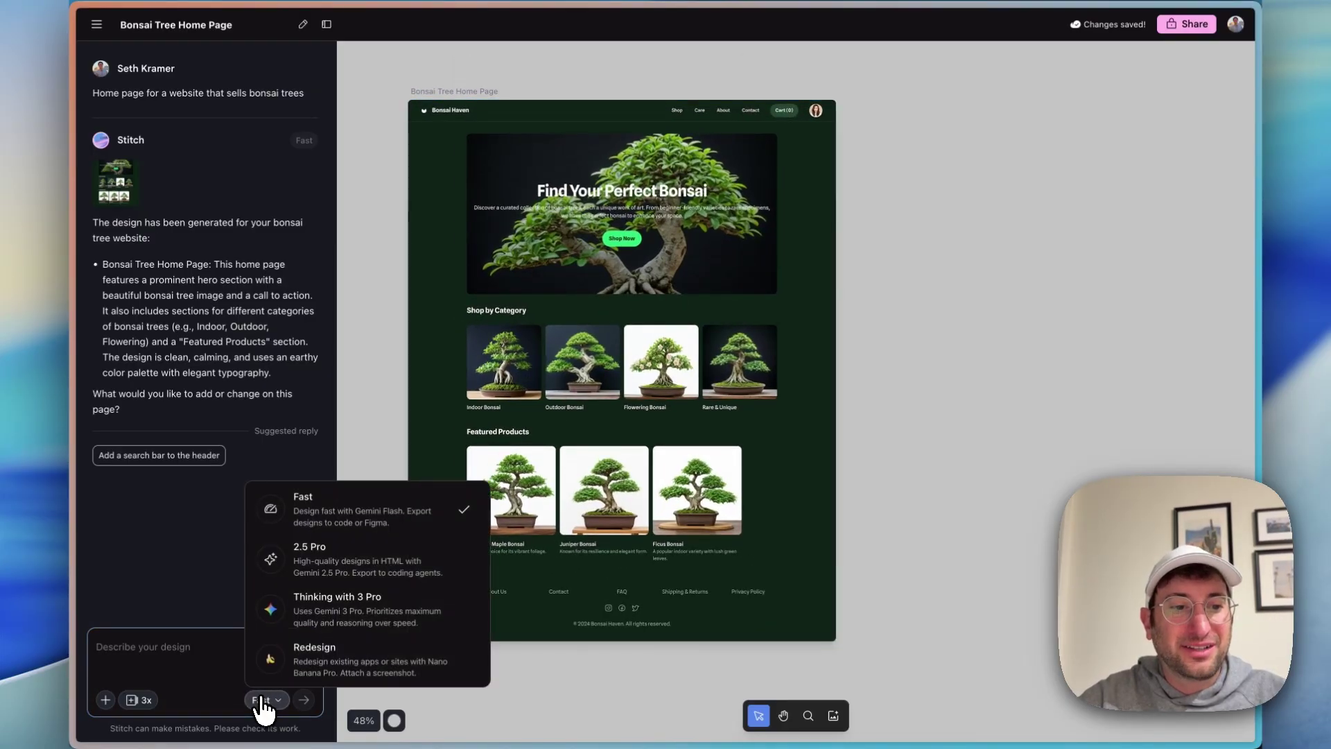
click(321, 627)
Reselect the bonsai home page frame and nudge it slightly down and right.
click(444, 527)
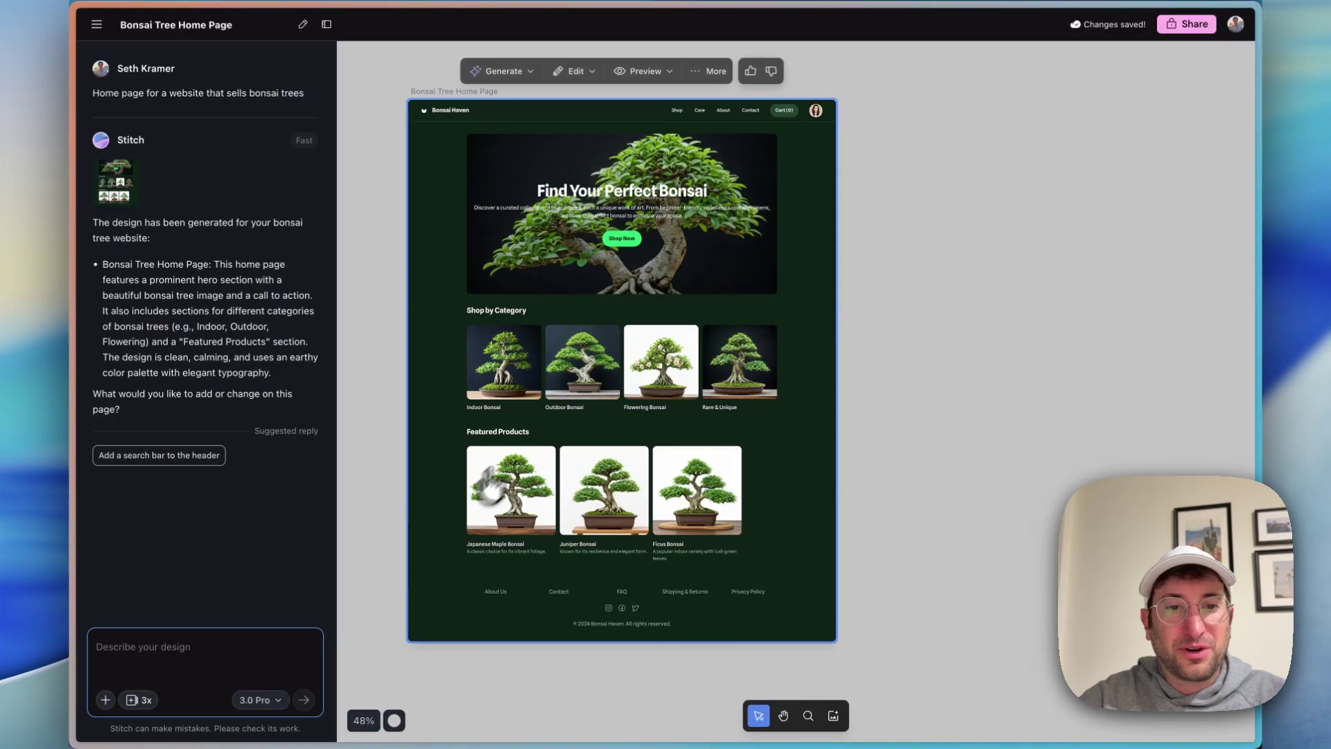
scroll(655, 336, up, 1)
scroll(655, 336, up, 2)
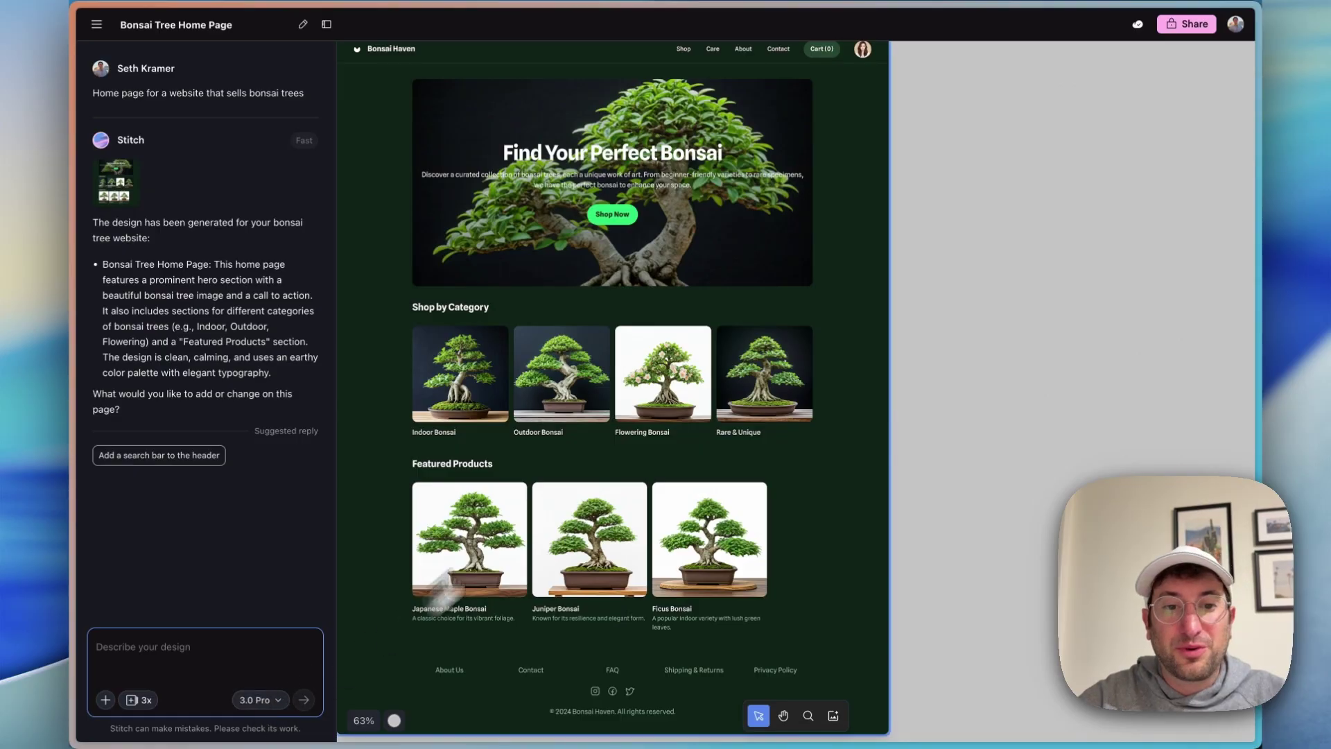
click(612, 443)
scroll(609, 446, down, 2)
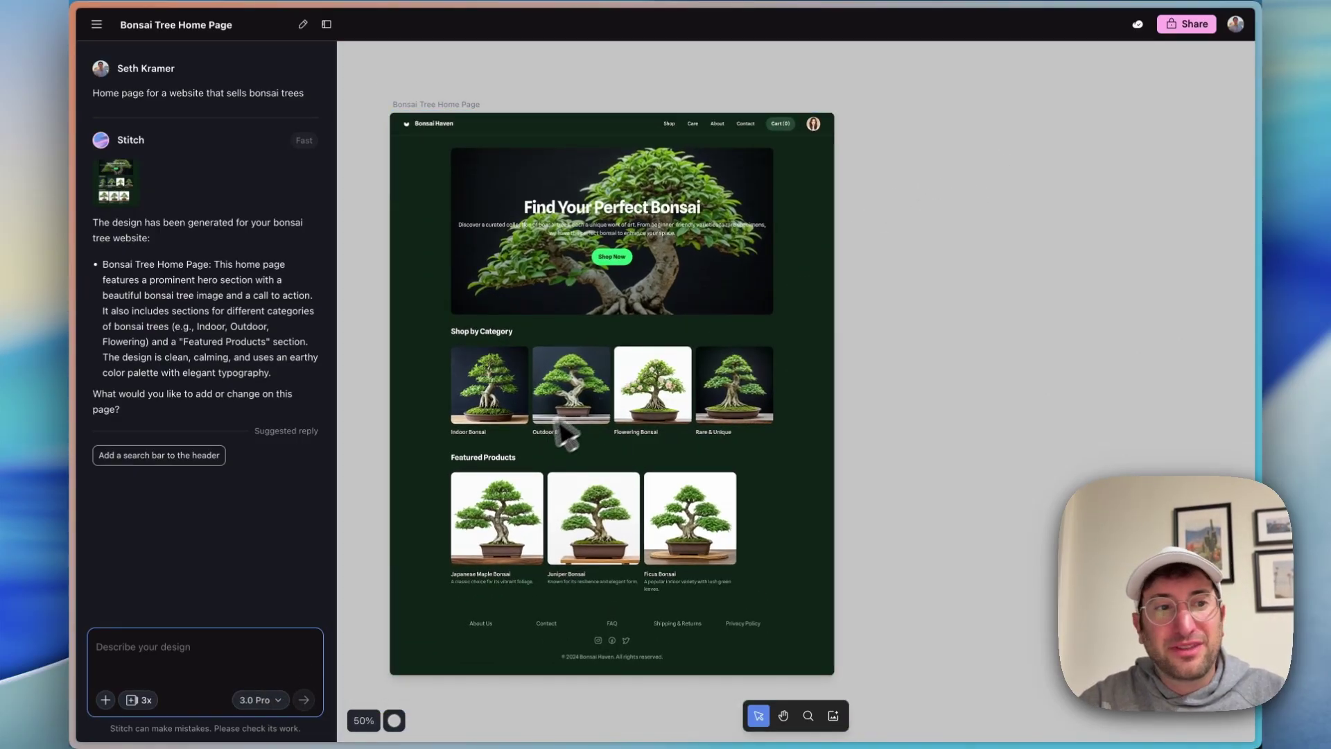
scroll(608, 343, down, 1)
drag(609, 342, 635, 378)
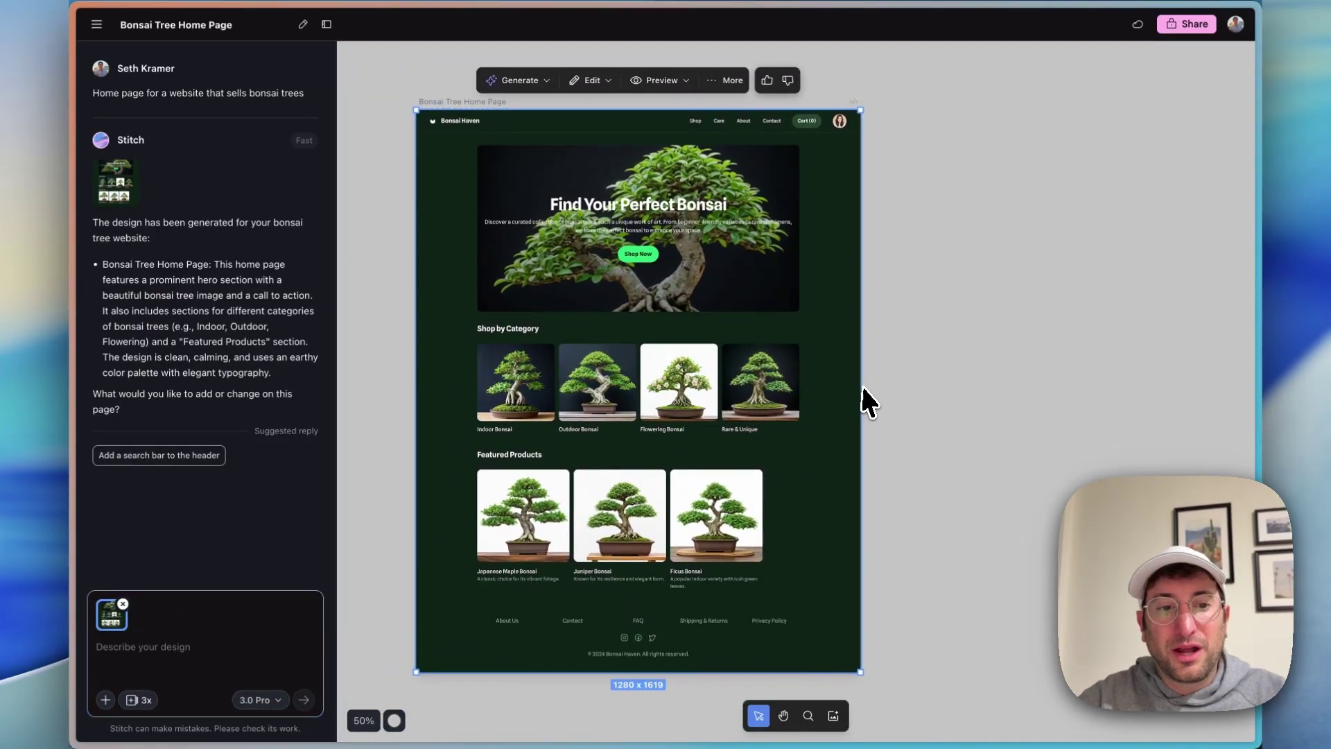
Switch to the Fast model and submit a request for a checkout page.
click(912, 371)
click(203, 656)
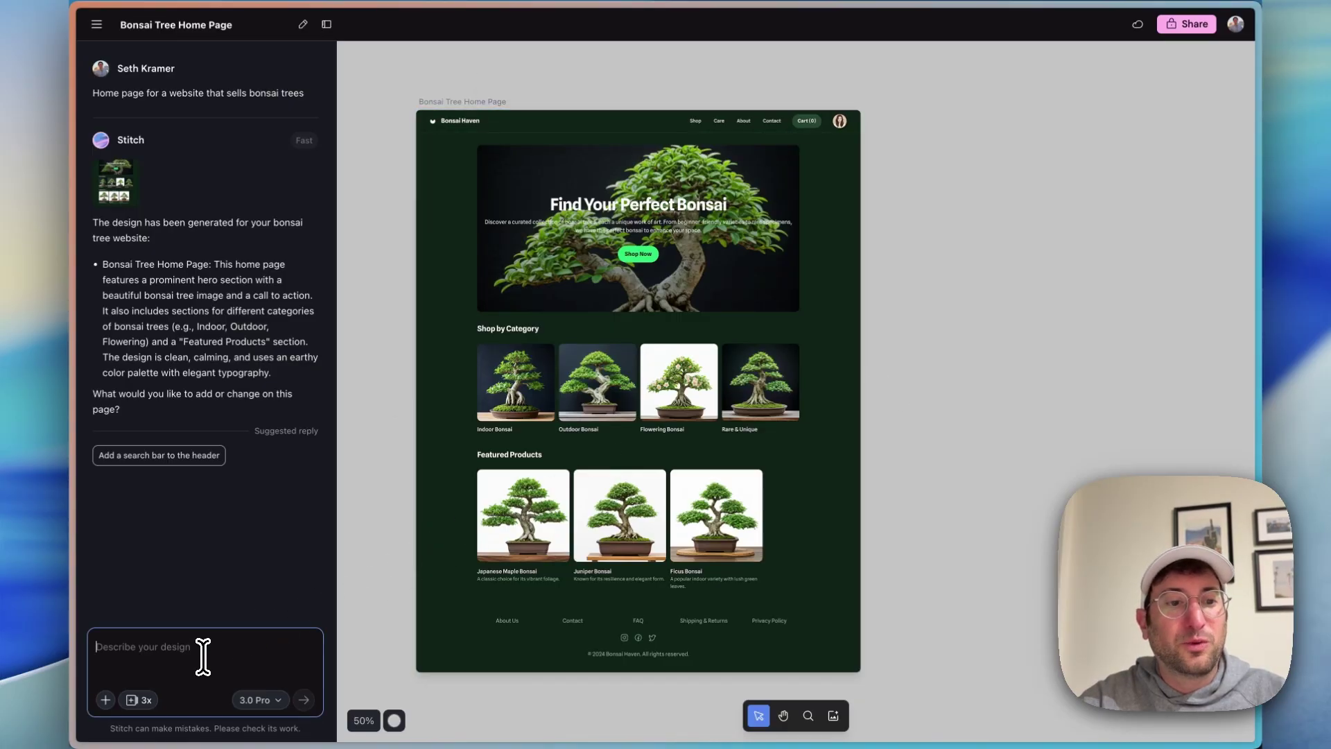
click(260, 700)
click(298, 499)
click(165, 646)
text(generate a checkout page now.)
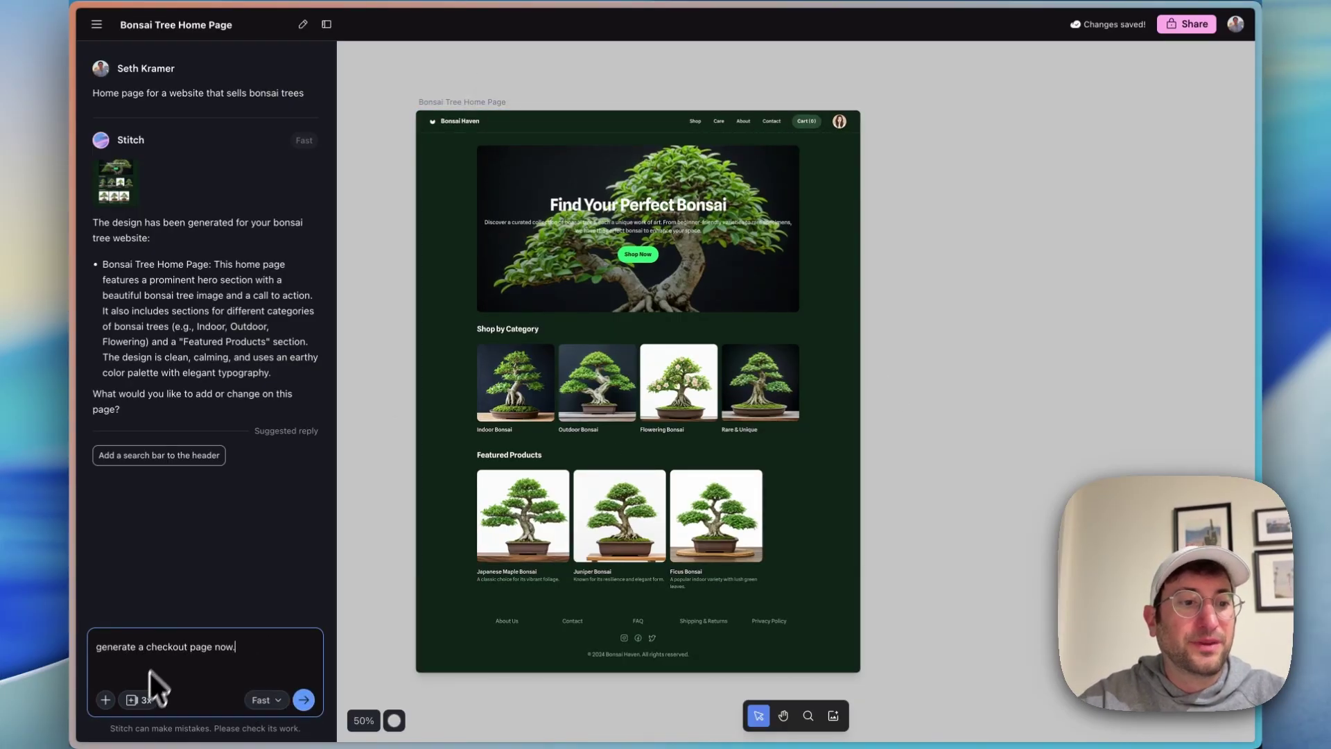
key(Return)
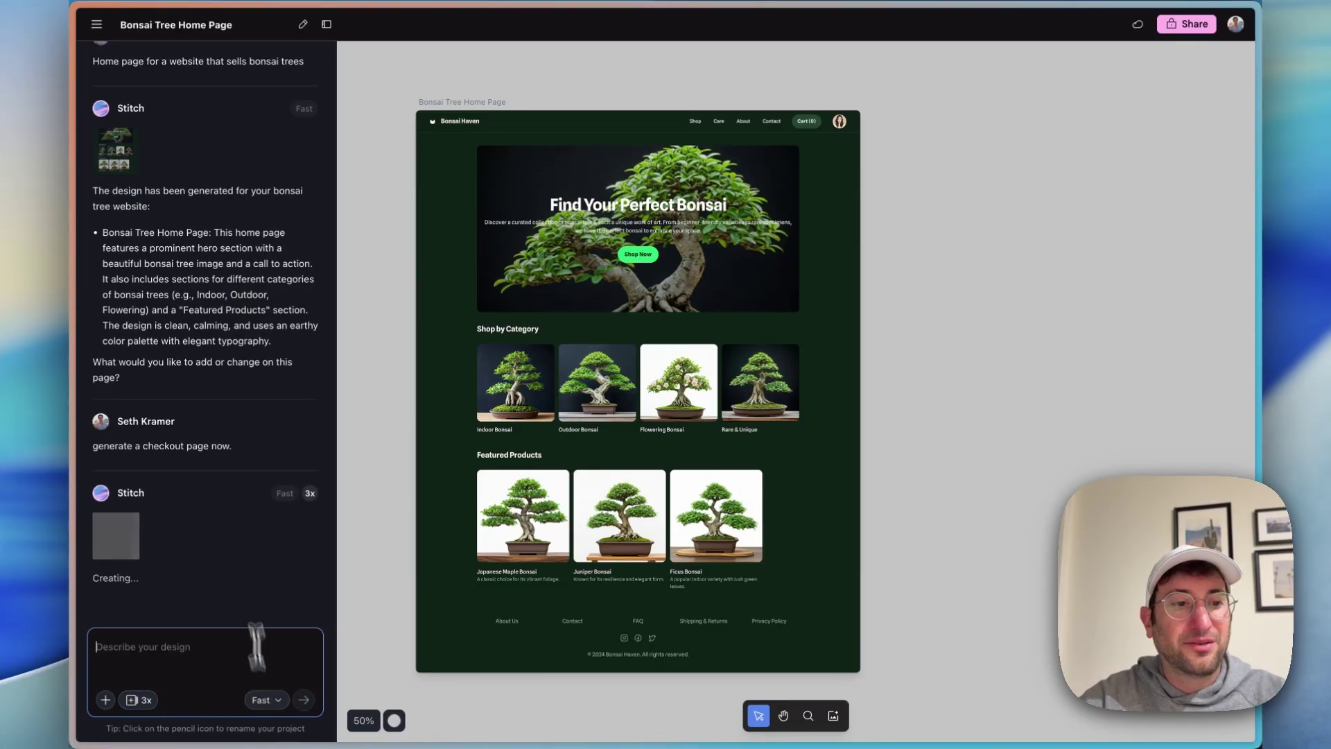
Inspect the home page frame while three Bonsai Checkout Page variants generate below it.
click(543, 402)
scroll(545, 409, down, 3)
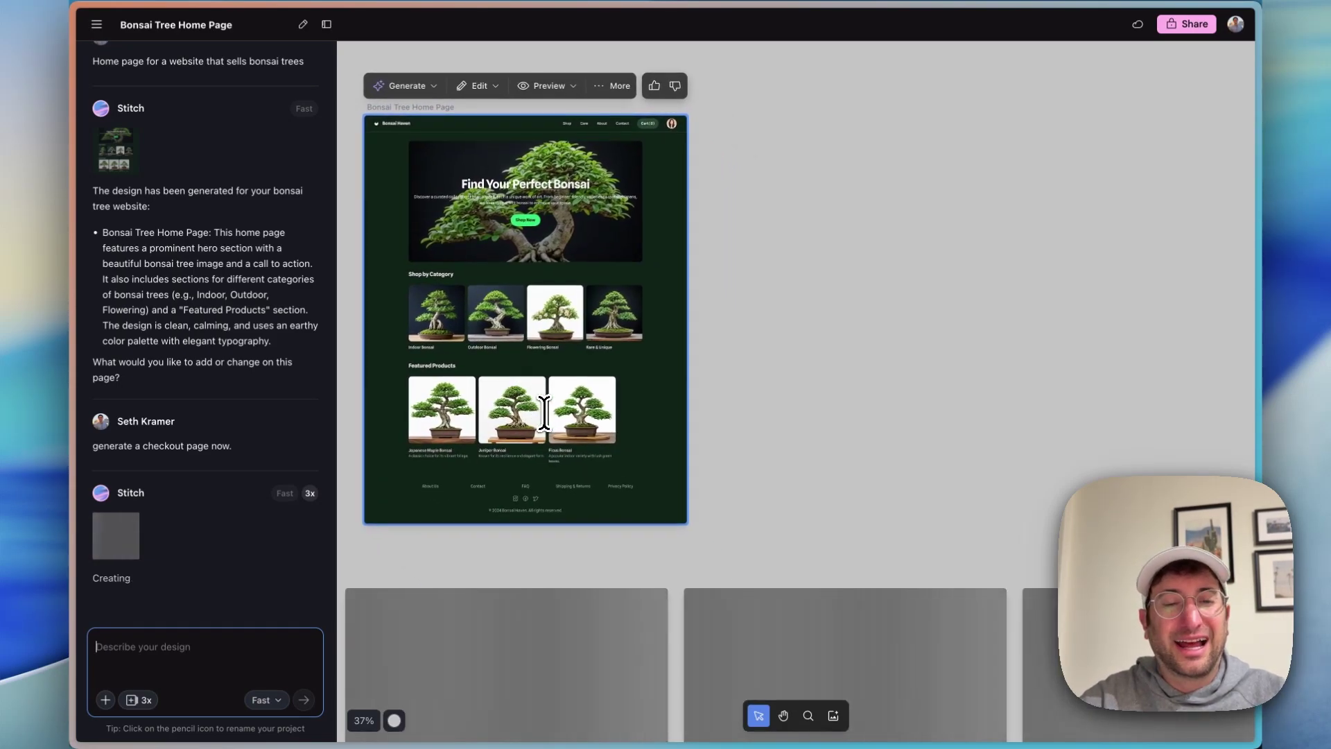
scroll(714, 441, down, 1)
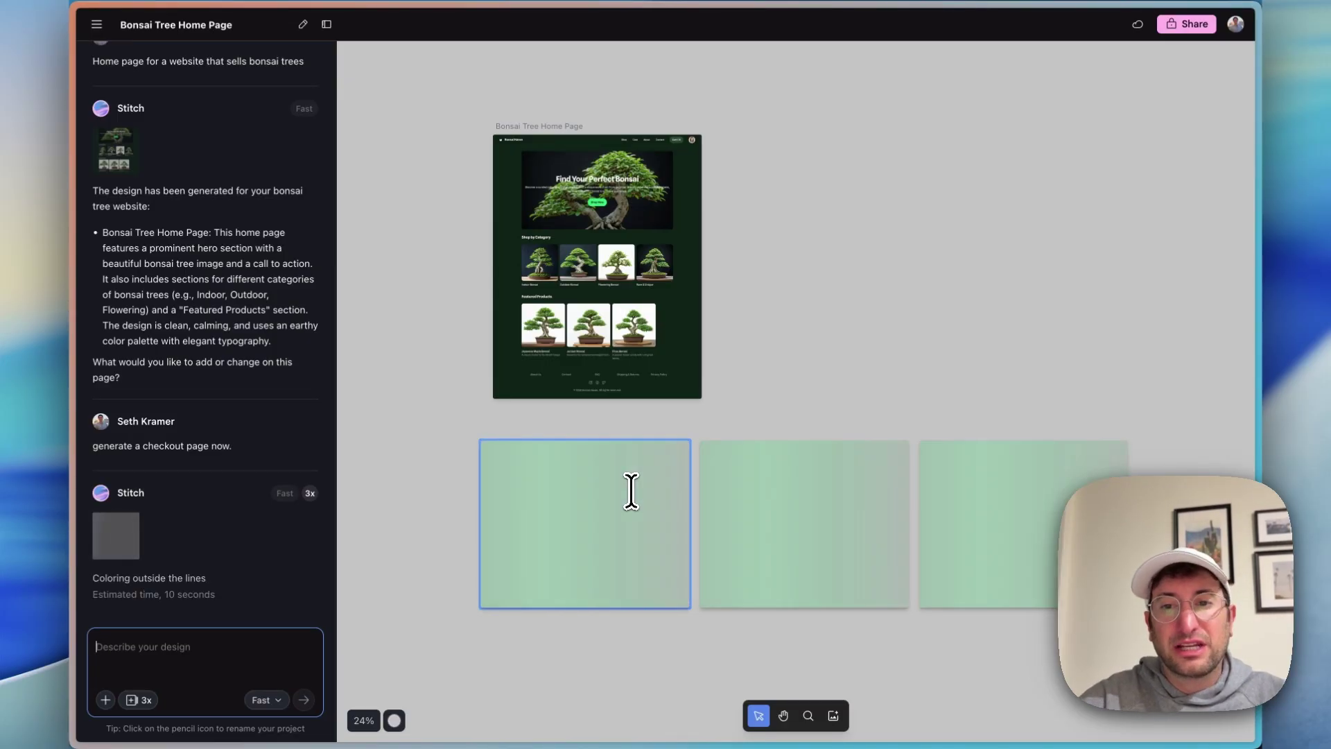
click(585, 261)
scroll(585, 262, up, 5)
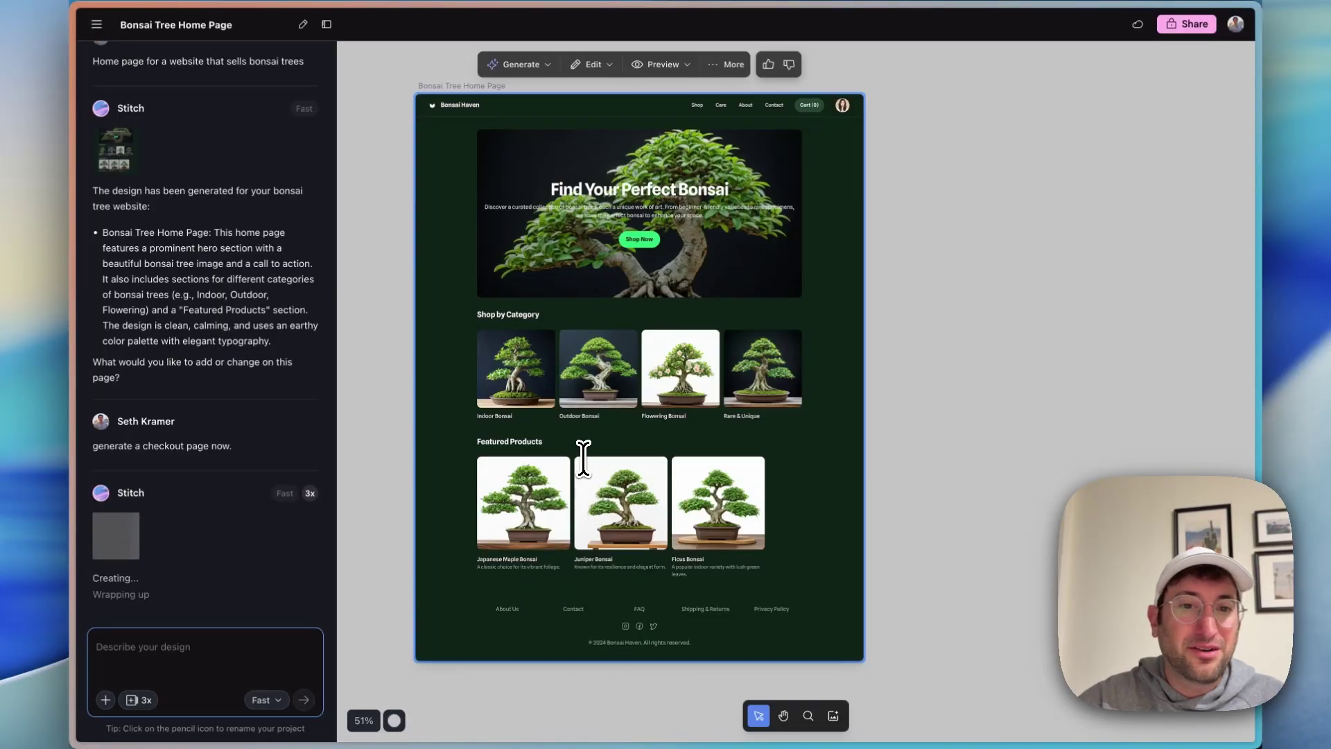
scroll(588, 403, up, 8)
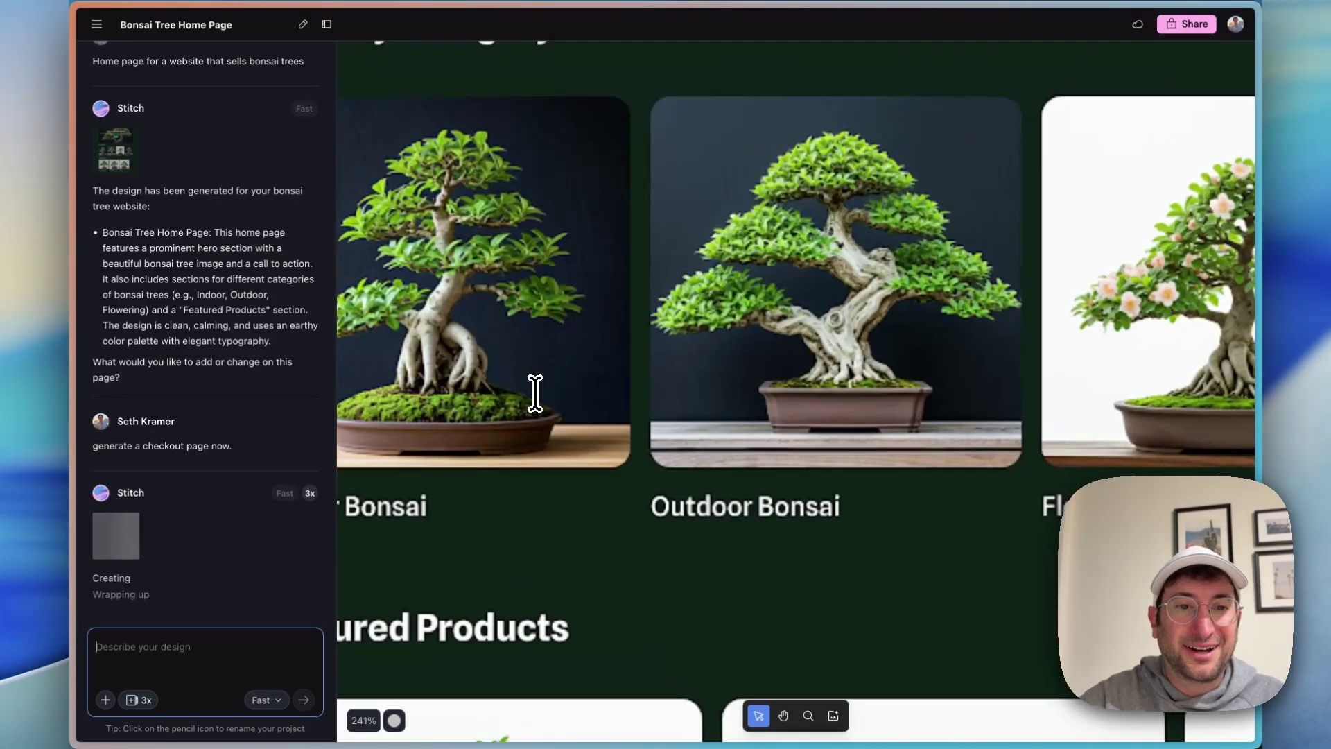
scroll(534, 391, right, 5)
scroll(535, 390, down, 3)
scroll(618, 360, down, 5)
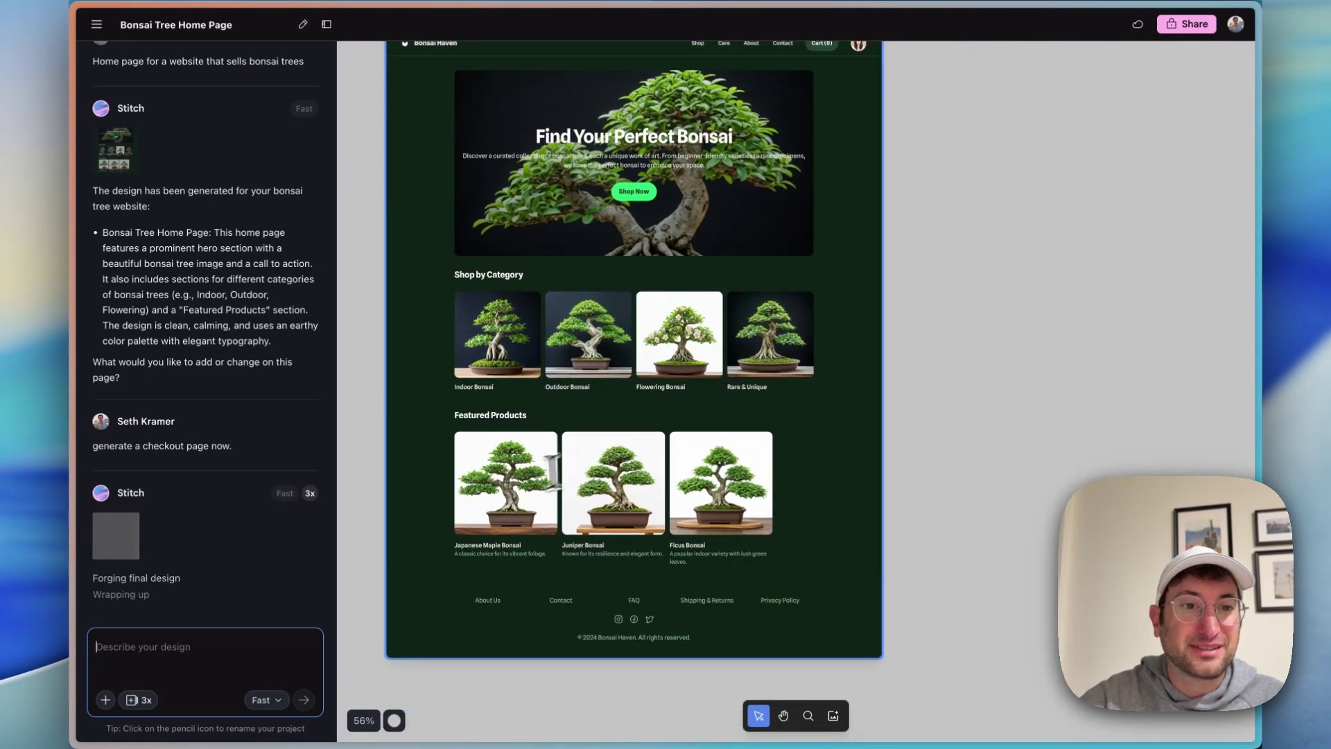
click(637, 290)
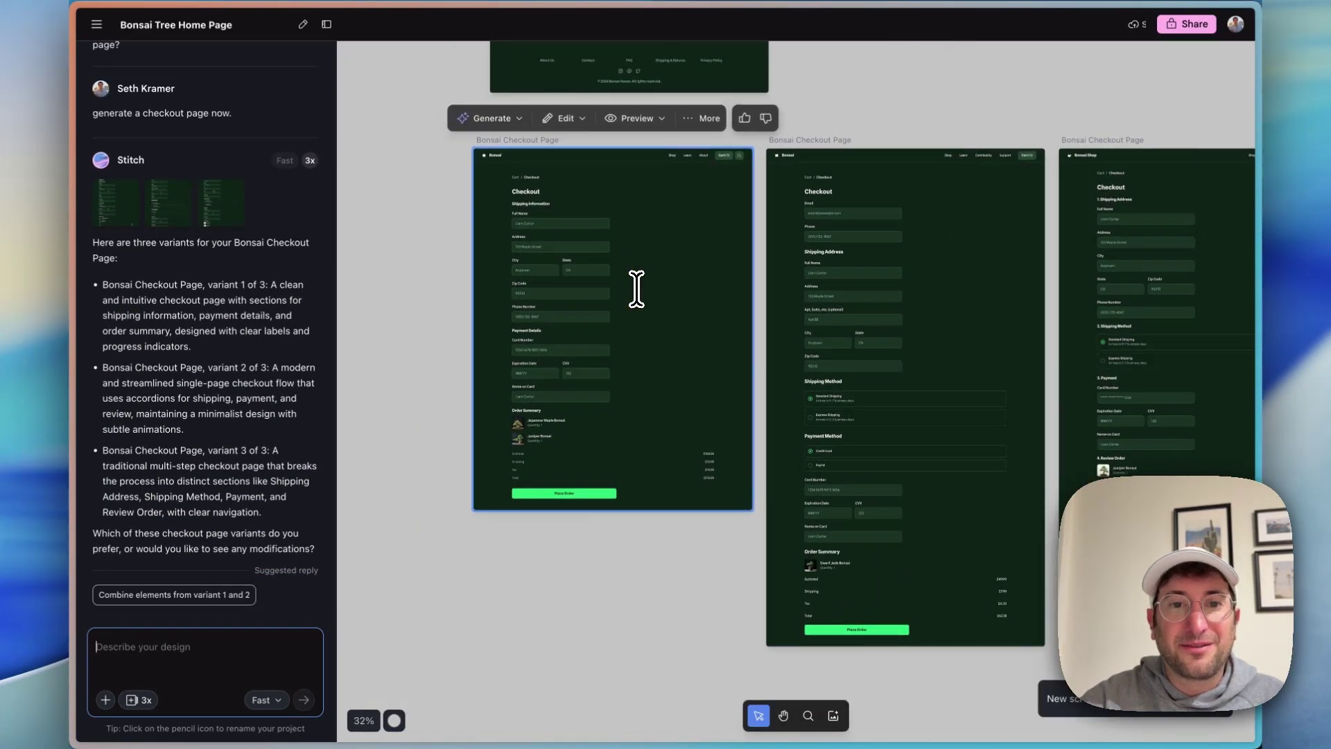
Browse through the three checkout variants with the arrow keys.
scroll(636, 290, up, 5)
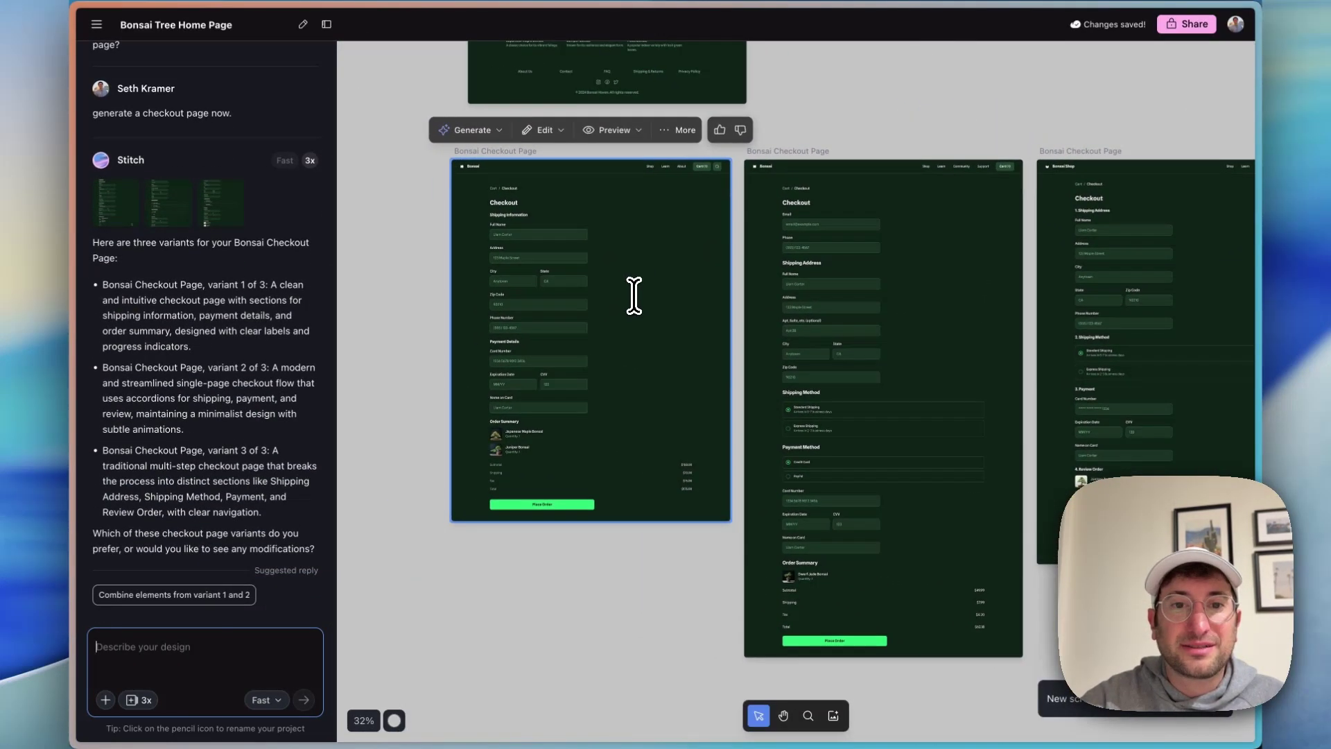
key(Right)
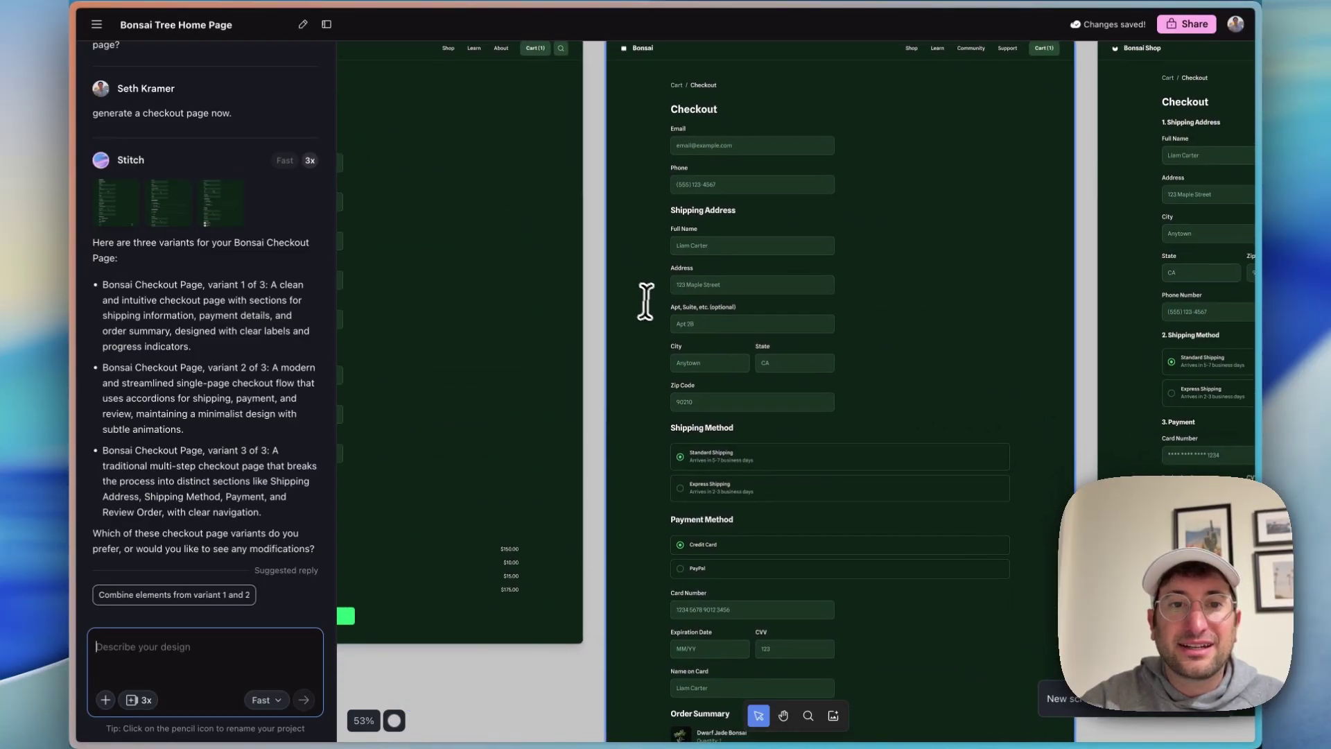
scroll(654, 305, down, 1)
scroll(733, 356, down, 2)
scroll(733, 356, left, 3)
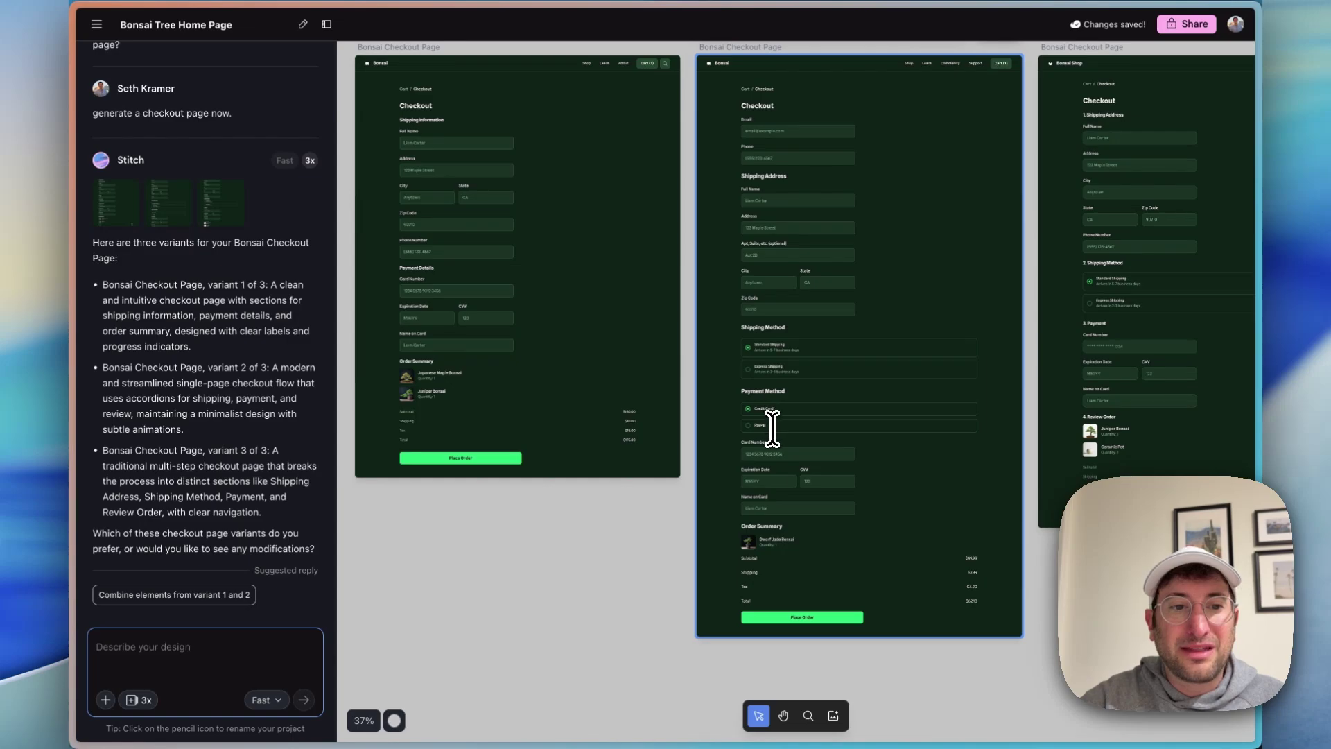
key(Right)
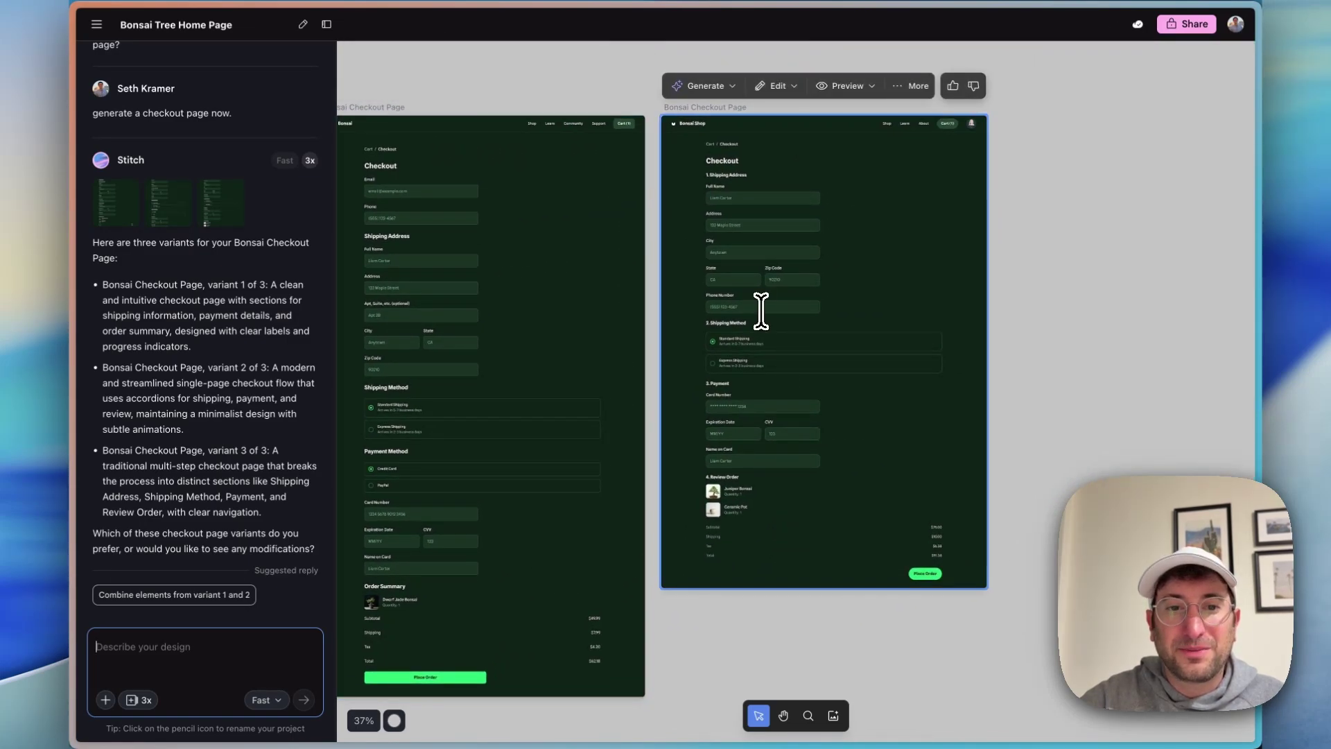
key(Left)
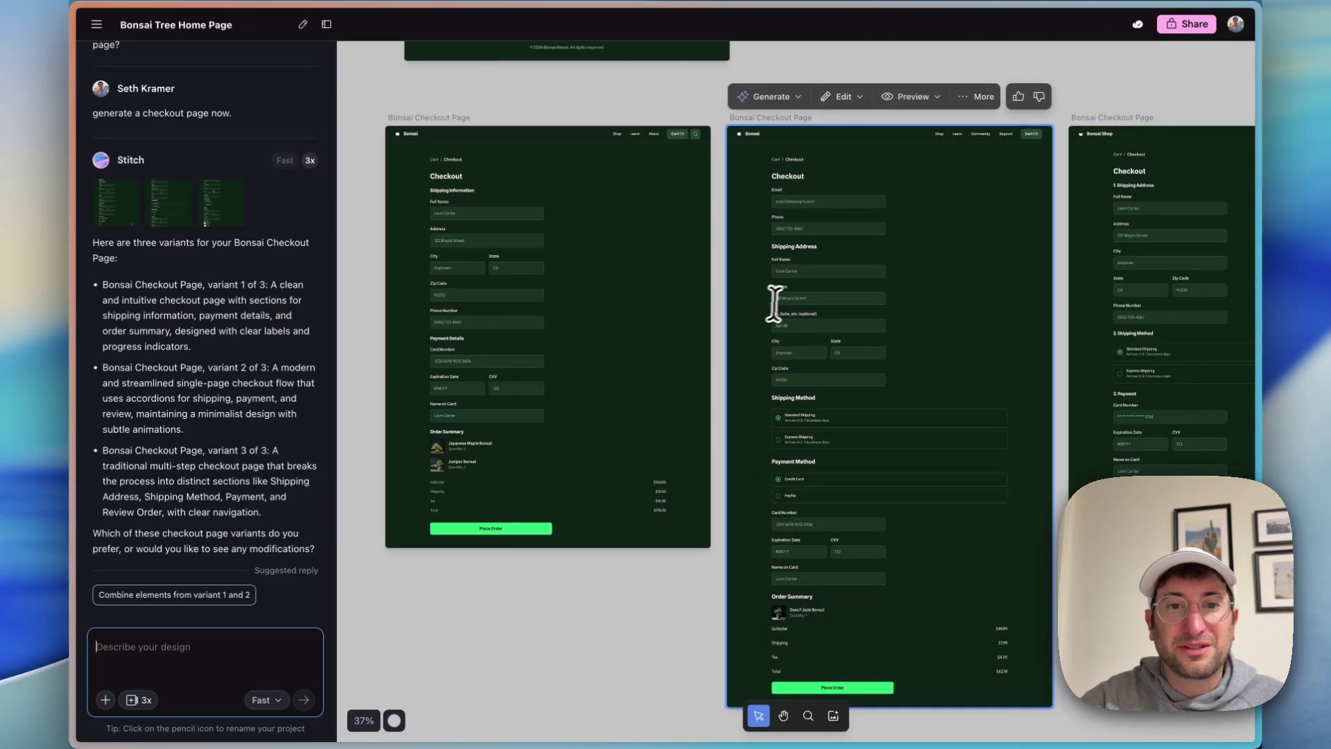
scroll(775, 303, down, 3)
scroll(788, 296, right, 2)
scroll(788, 297, up, 1)
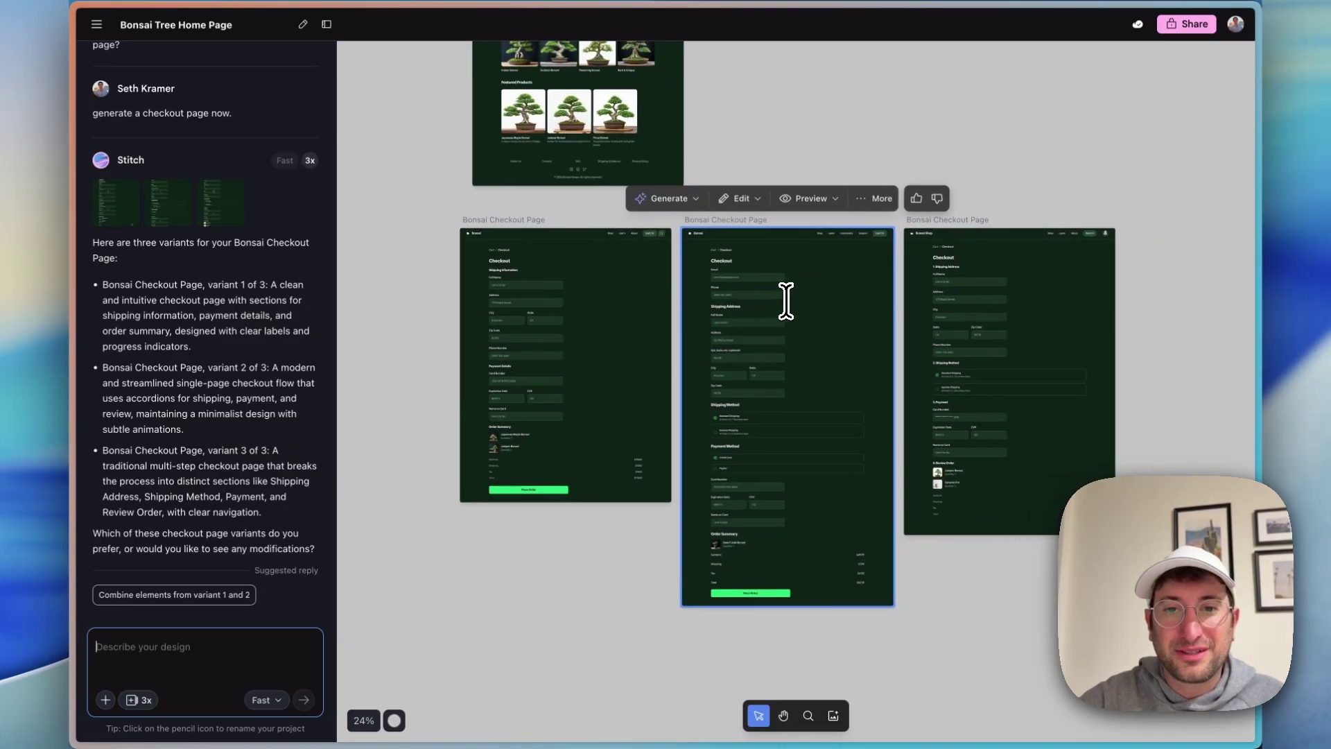
Delete the first and second checkout variants.
click(964, 264)
click(585, 282)
key(BackSpace)
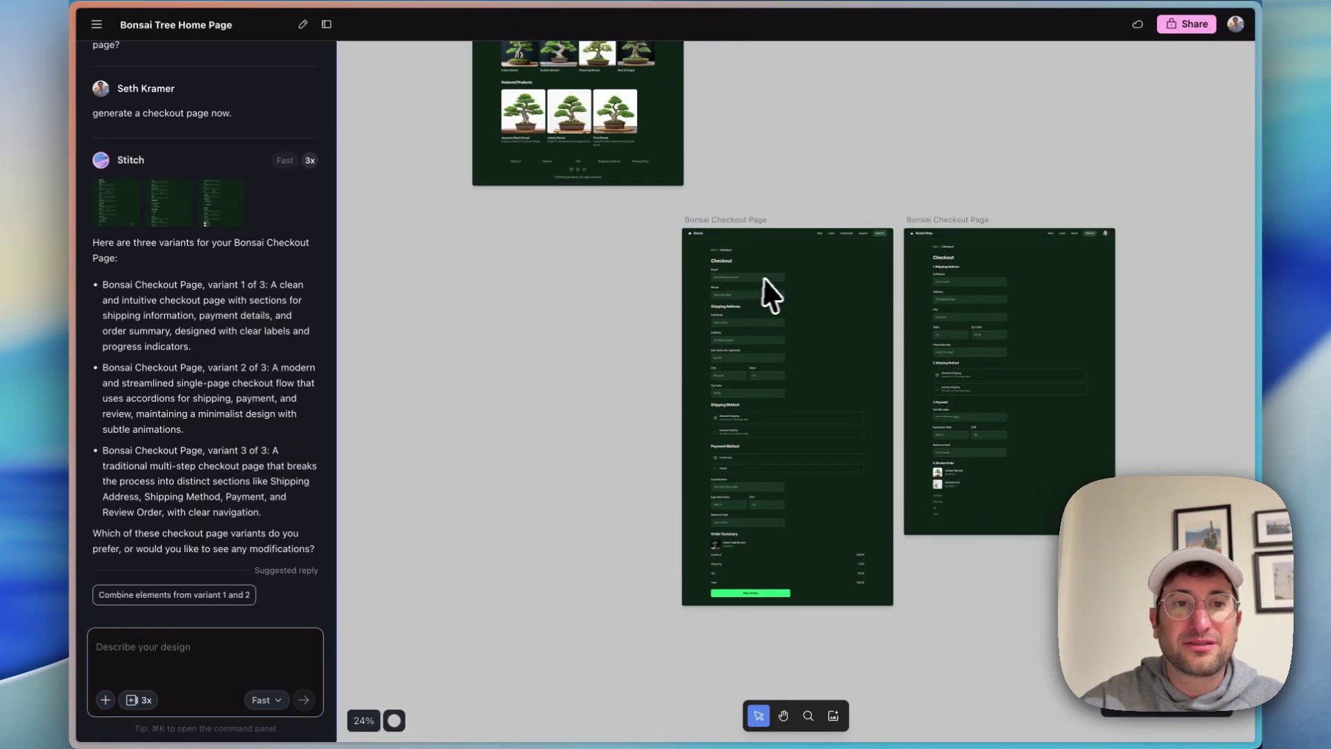
click(769, 291)
key(BackSpace)
Move the remaining multi-step checkout up beside the home page.
click(960, 299)
drag(960, 305, 807, 222)
scroll(852, 455, up, 2)
Generate a Predictive Heatmap of the Bonsai Tree Home Page.
scroll(544, 244, up, 2)
click(544, 216)
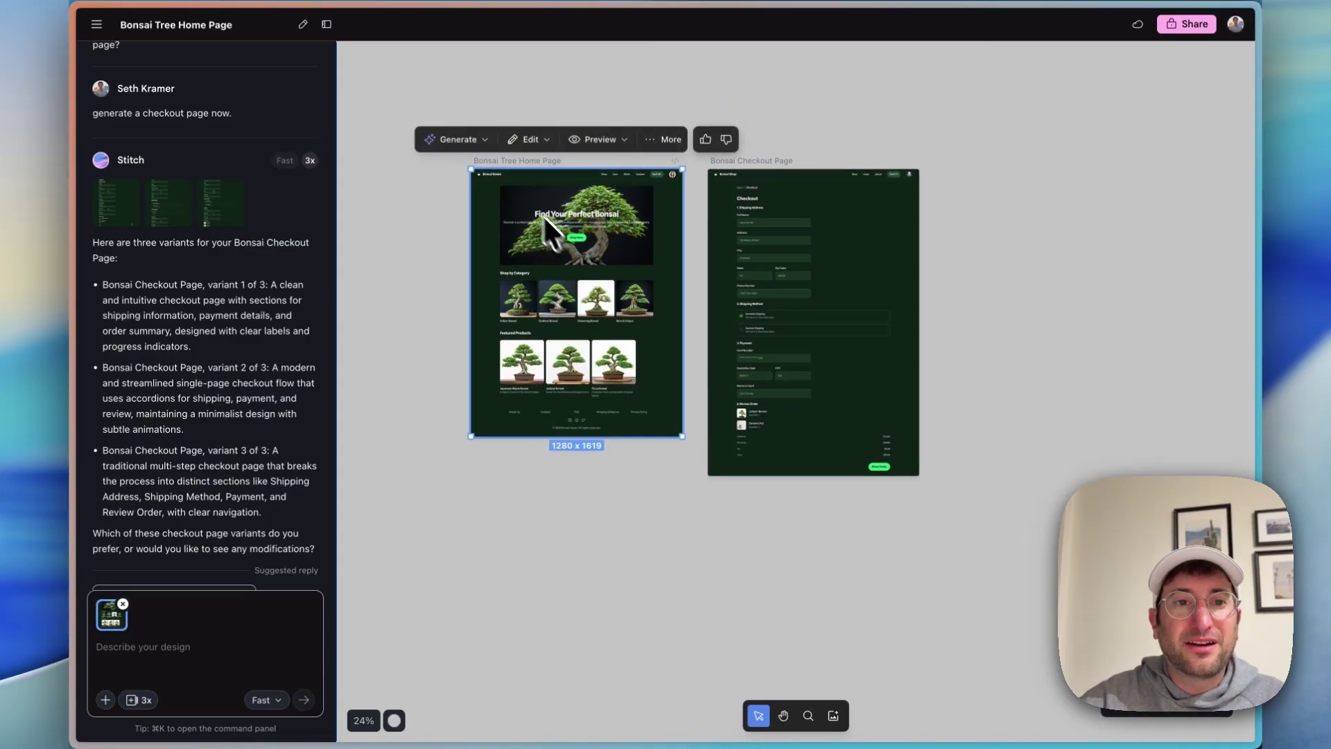
click(461, 141)
click(477, 227)
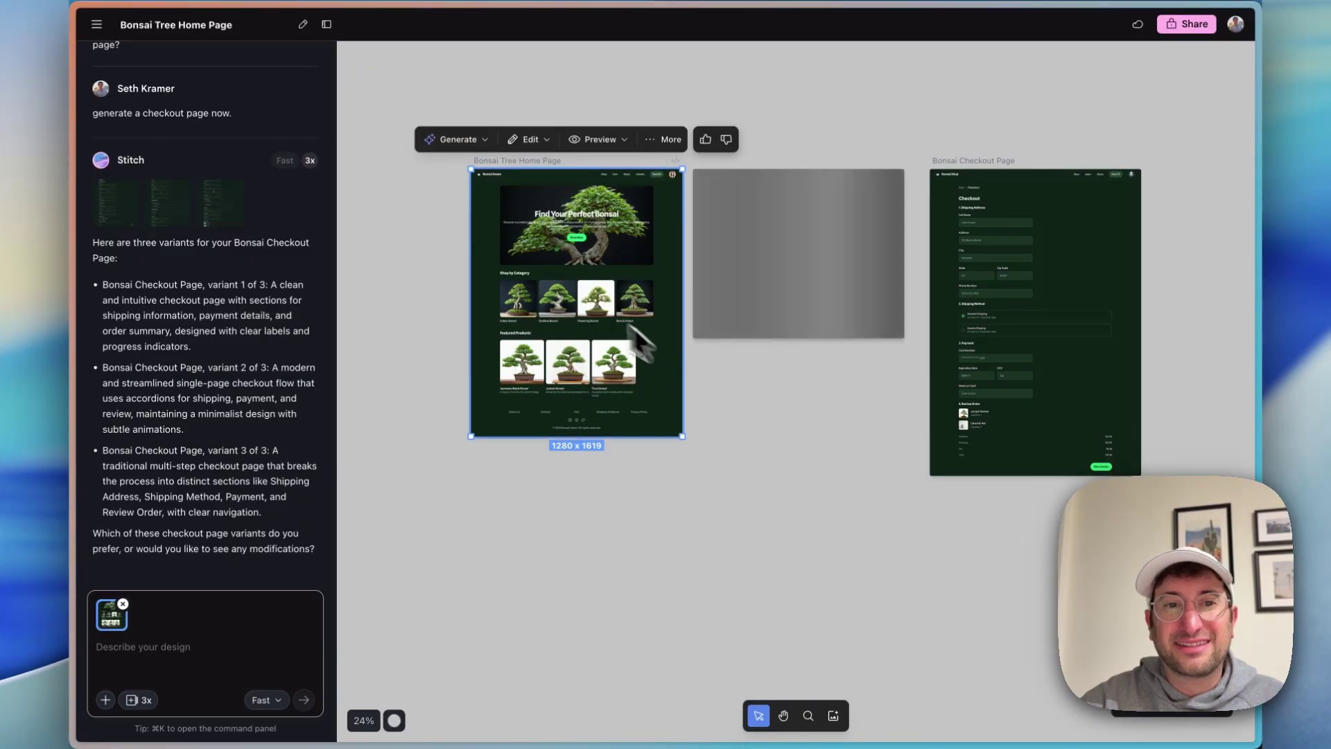
Zoom and pan around the canvas to review the new heatmap.
scroll(628, 326, up, 5)
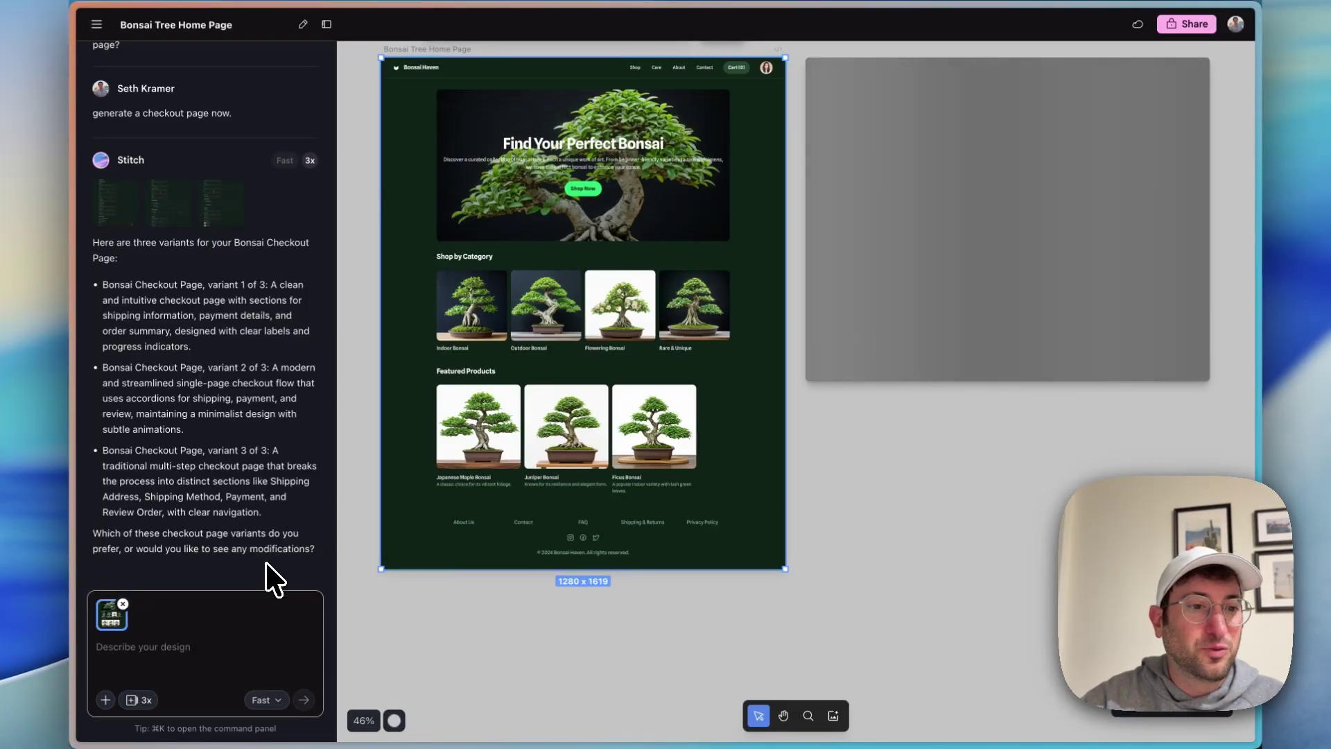
scroll(571, 550, right, 10)
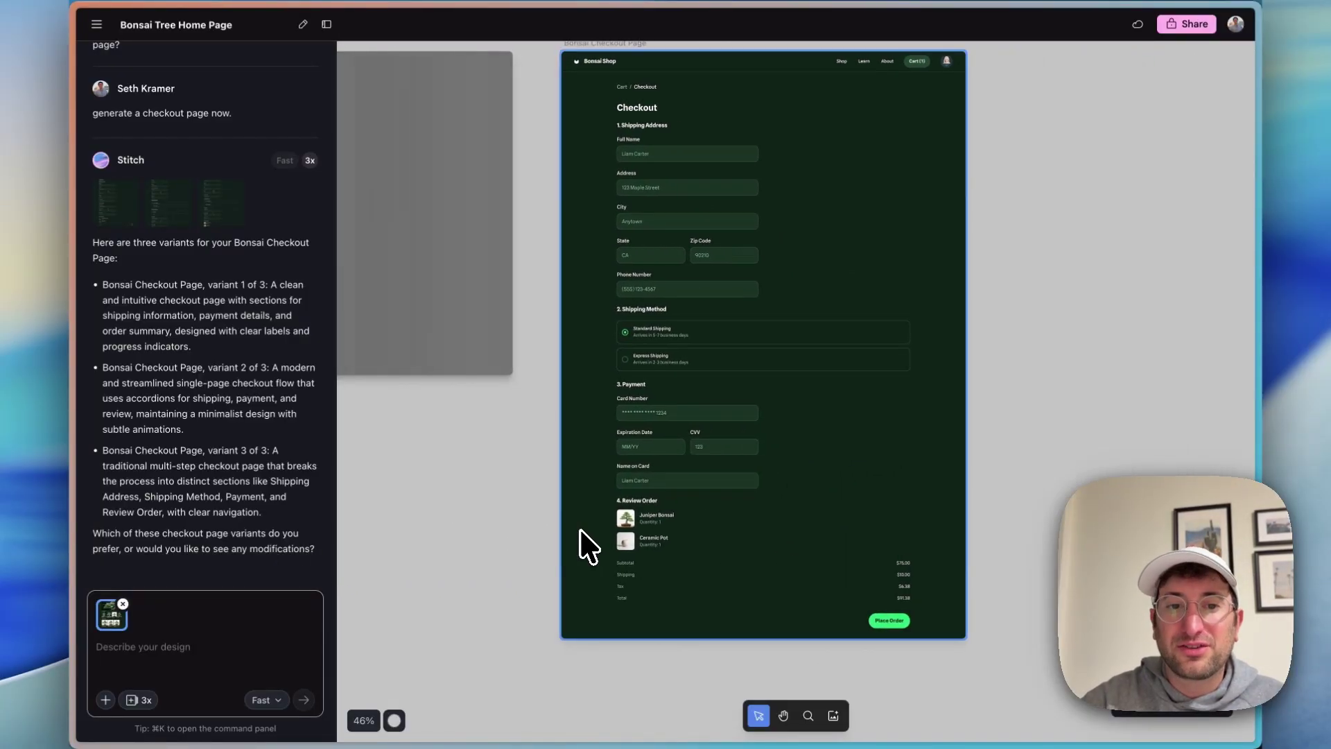
scroll(599, 444, down, 5)
scroll(618, 368, up, 5)
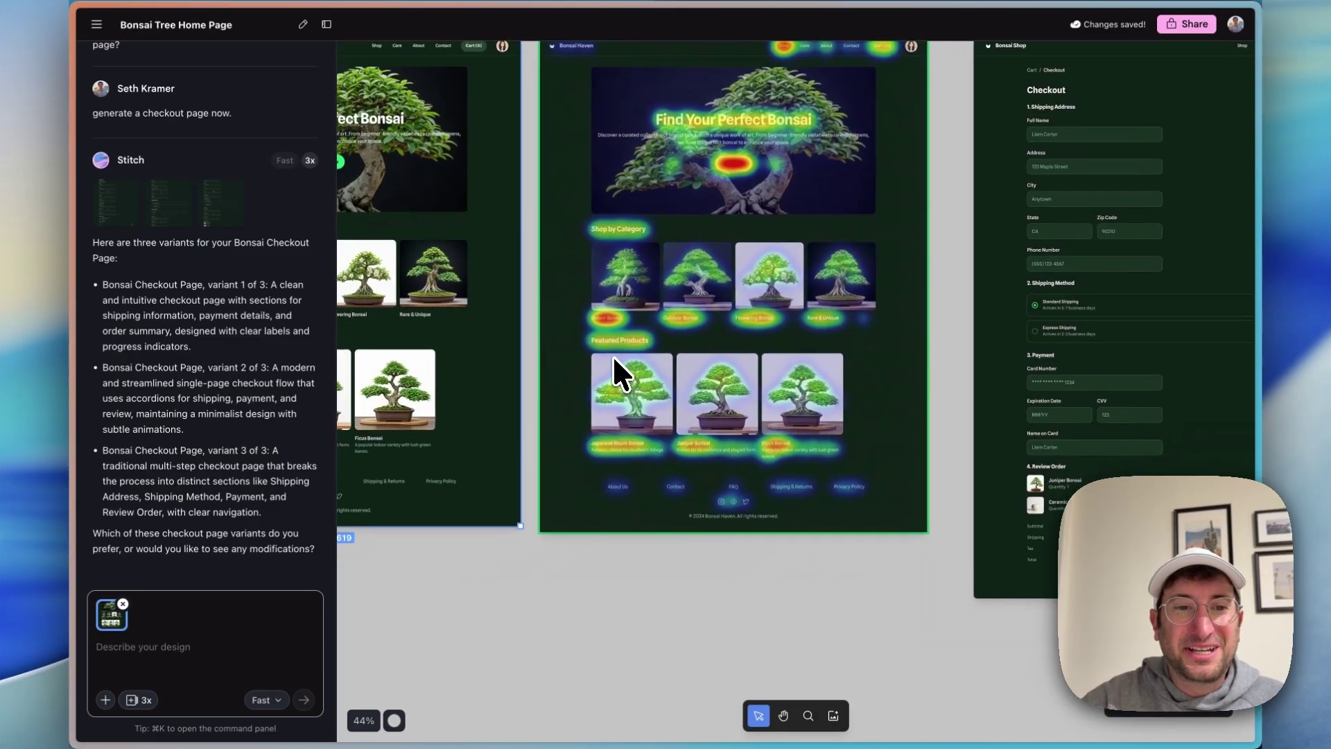
scroll(613, 355, left, 5)
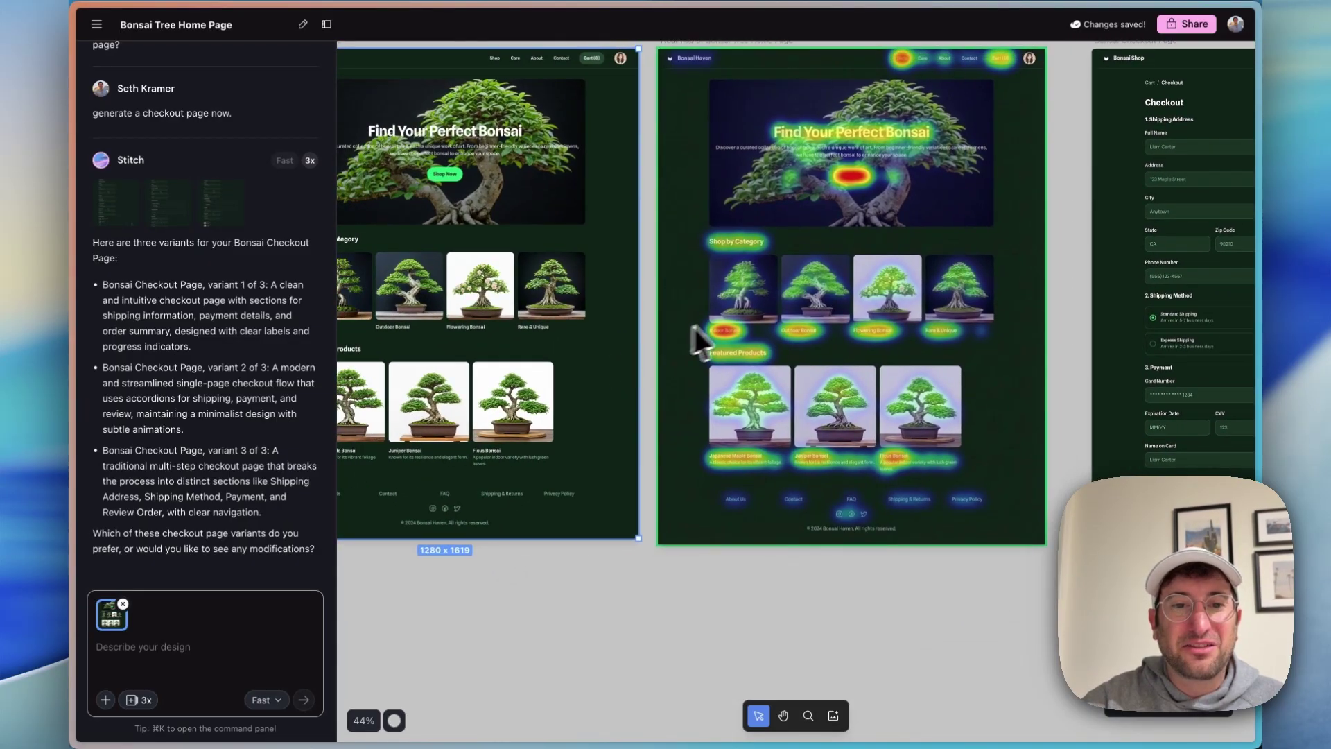
scroll(707, 331, up, 2)
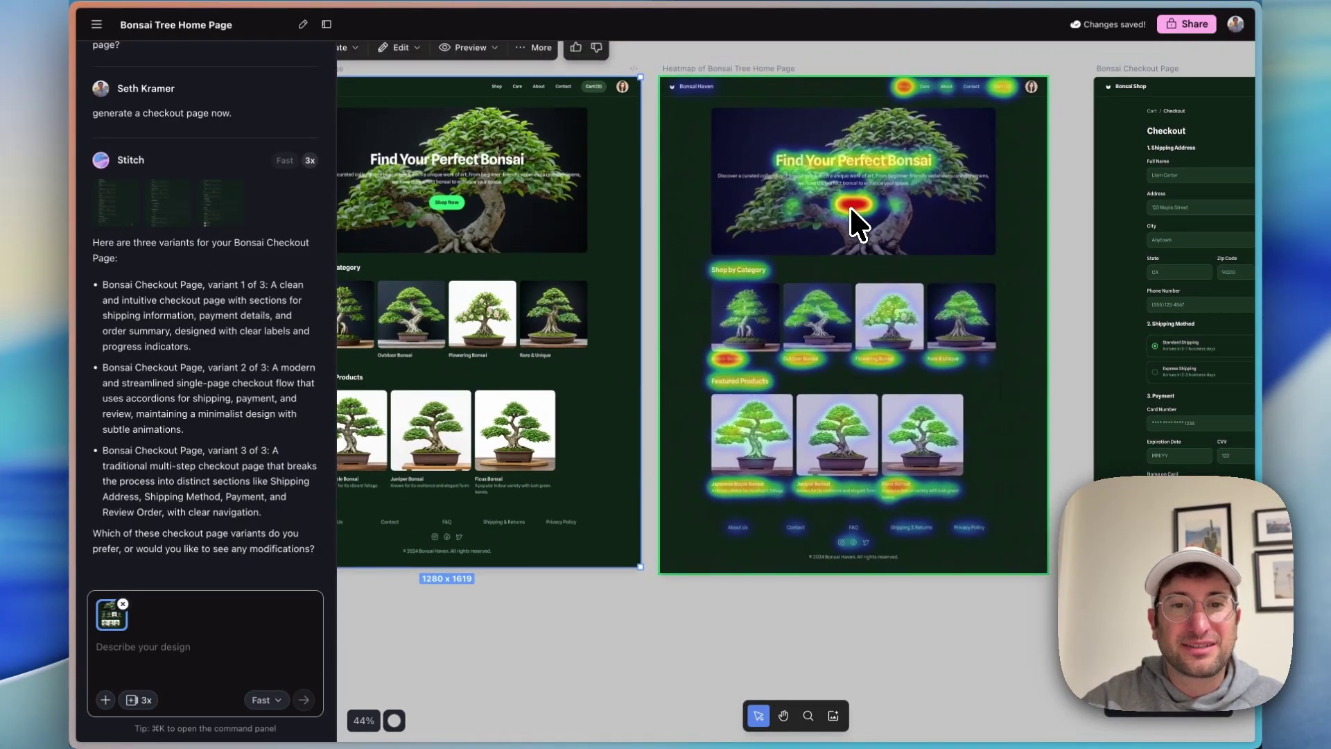
scroll(767, 326, left, 5)
scroll(767, 326, down, 1)
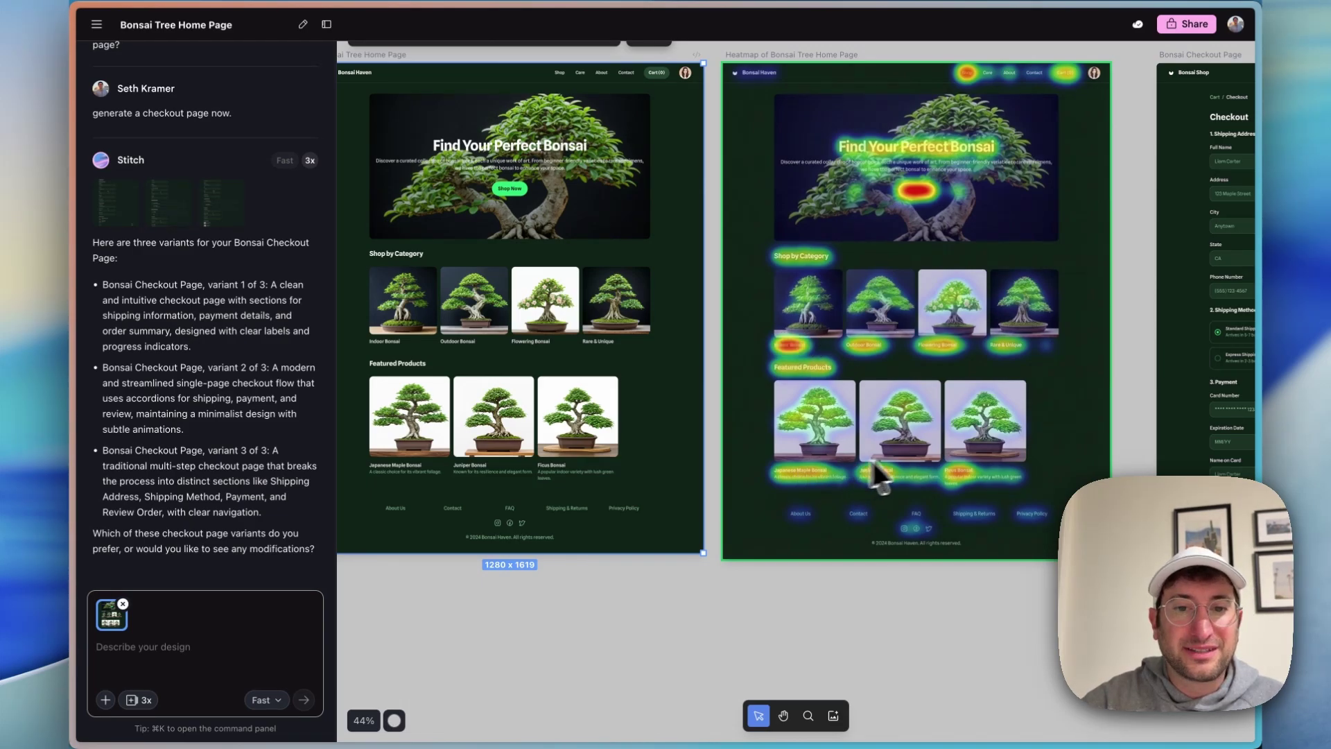
scroll(907, 456, up, 3)
scroll(906, 457, right, 4)
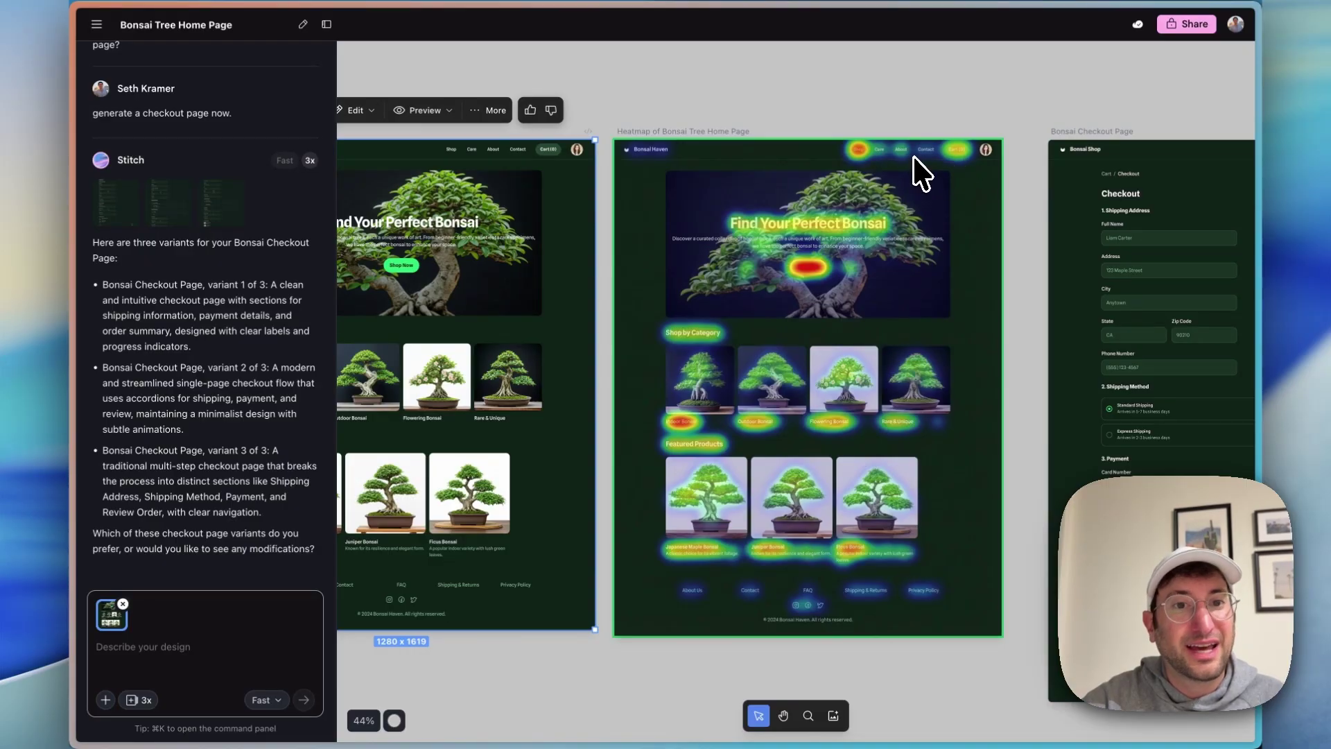
scroll(804, 318, down, 1)
scroll(804, 319, right, 2)
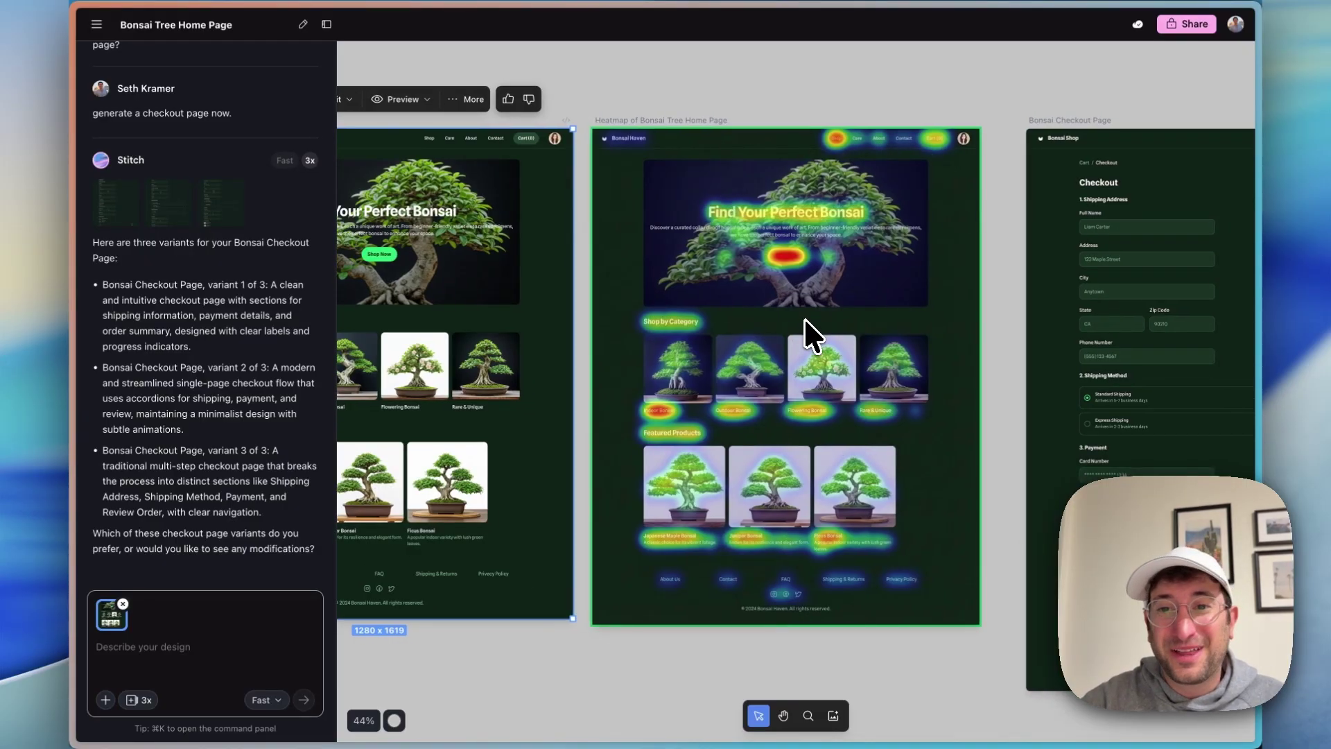
scroll(788, 500, down, 3)
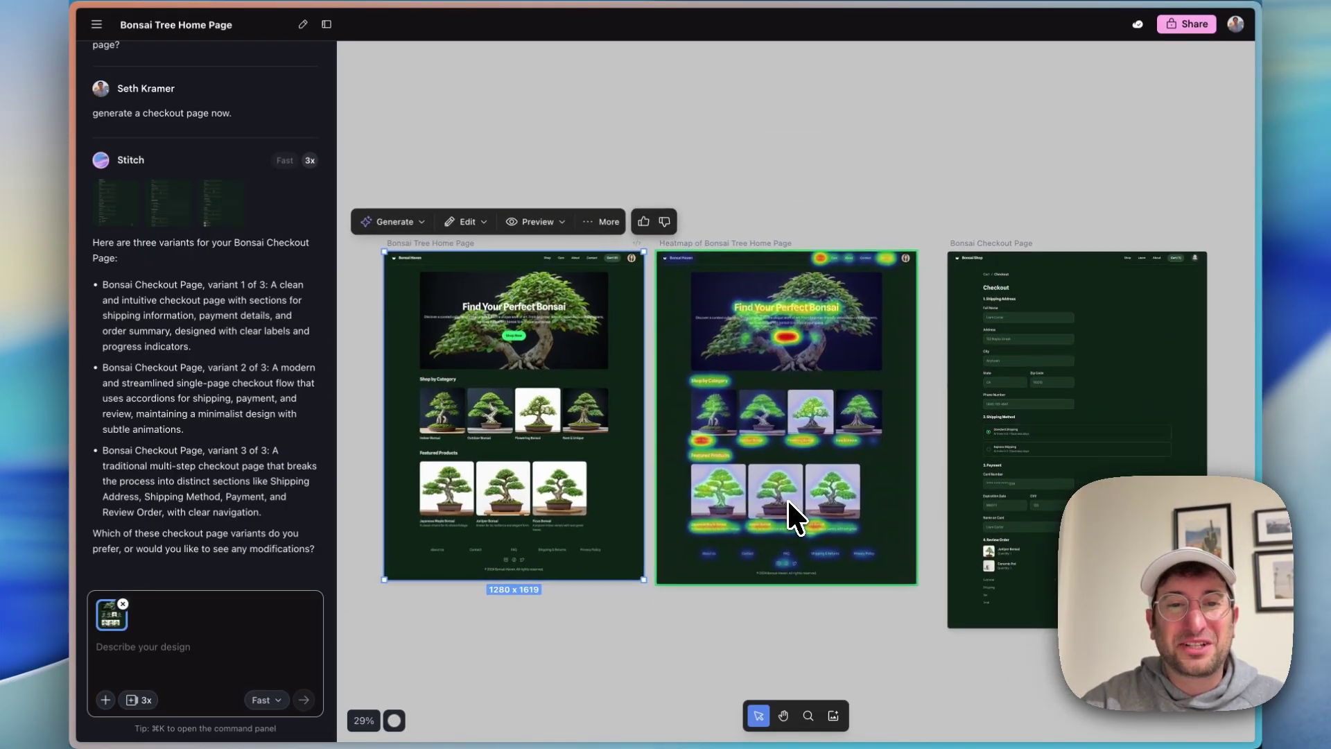
scroll(787, 499, down, 5)
scroll(788, 499, up, 1)
scroll(787, 499, down, 2)
scroll(788, 499, left, 1)
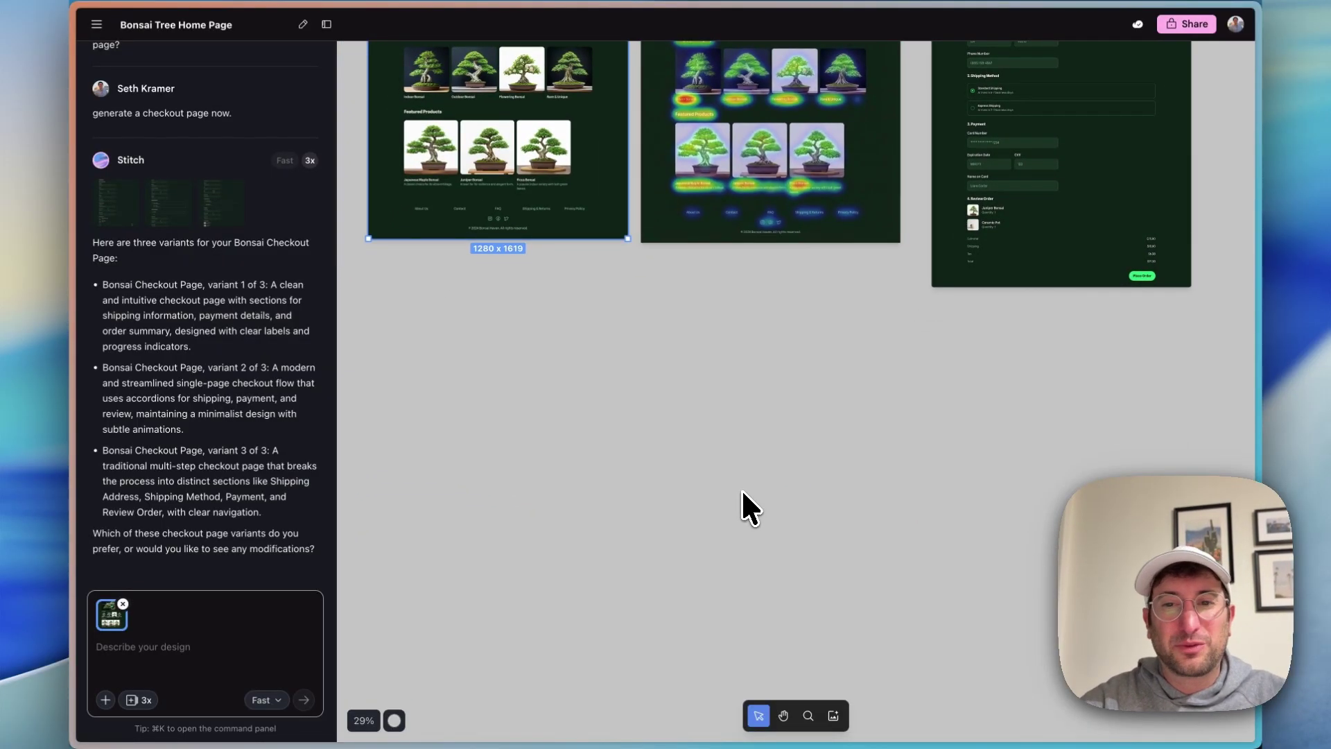
Paste the course-catalog screenshot image.png and open its Export panel with AI Studio as target.
key(super+v)
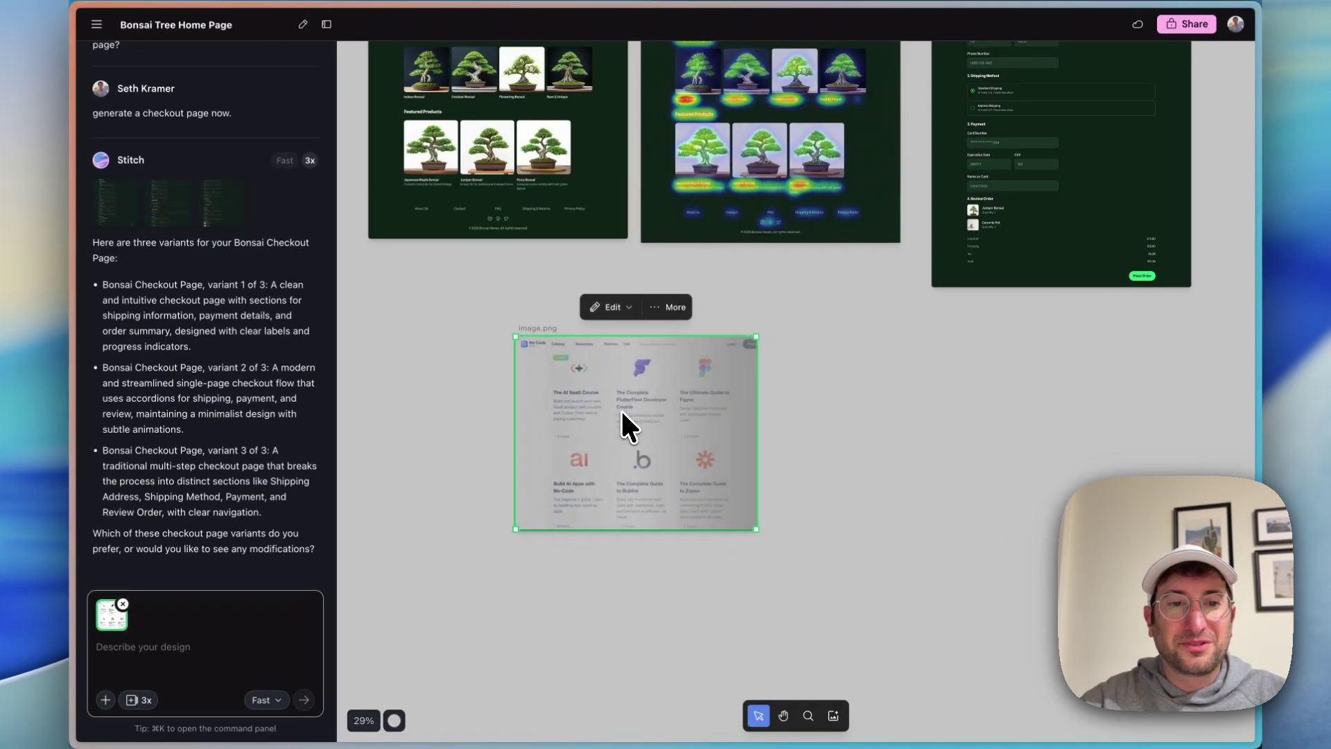
scroll(621, 409, down, 1)
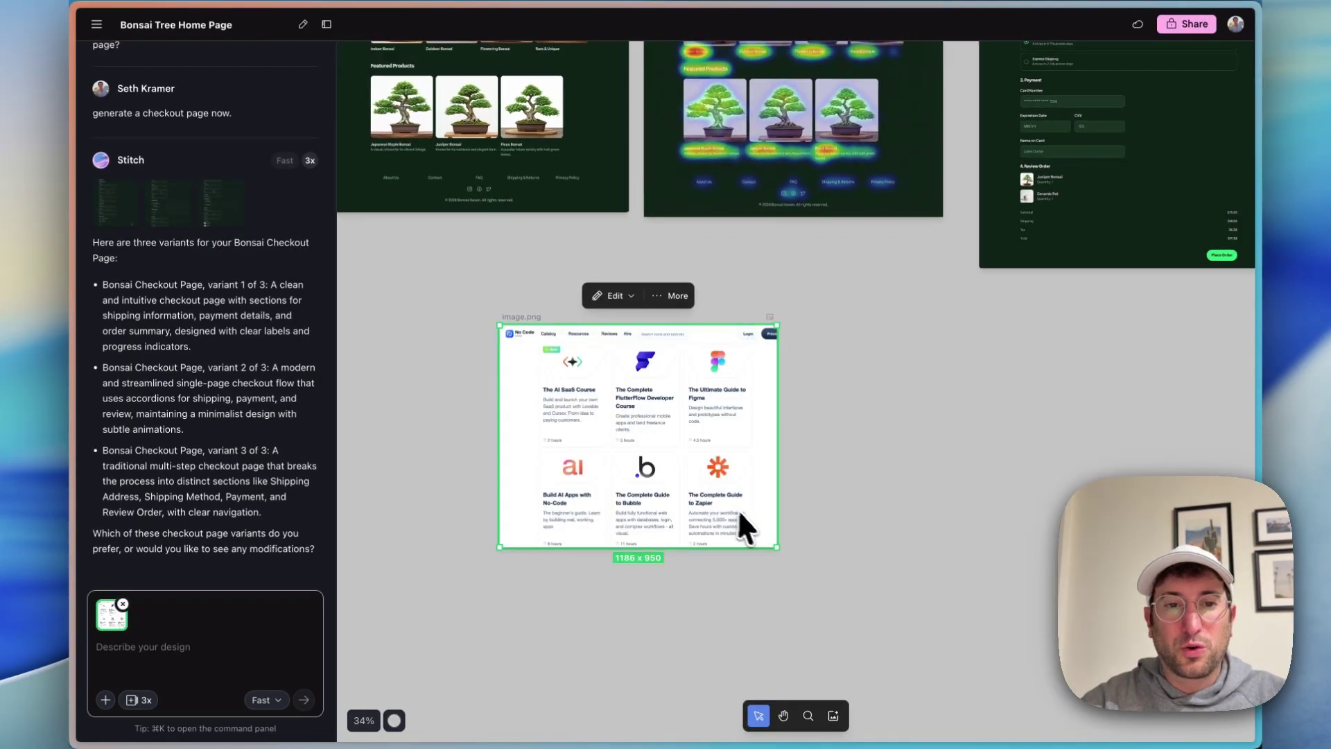
click(615, 296)
click(668, 296)
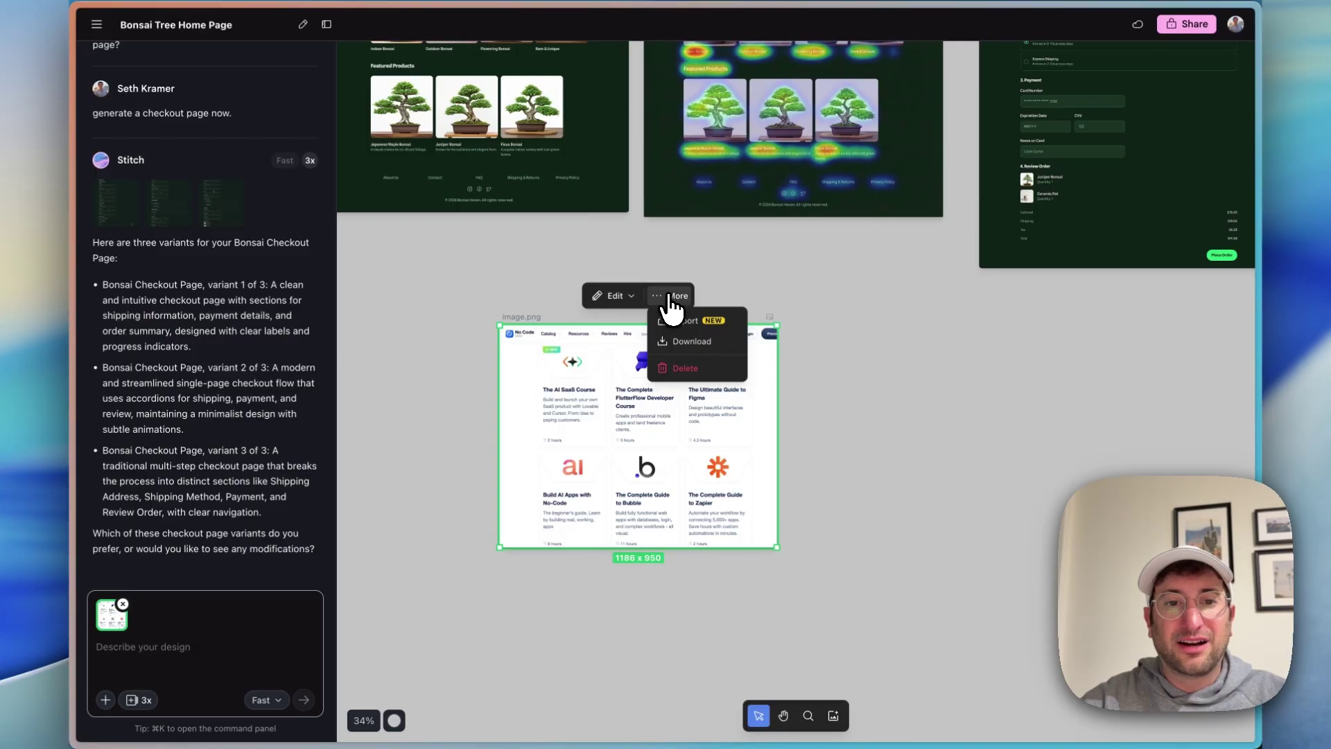
click(729, 290)
click(677, 362)
click(668, 296)
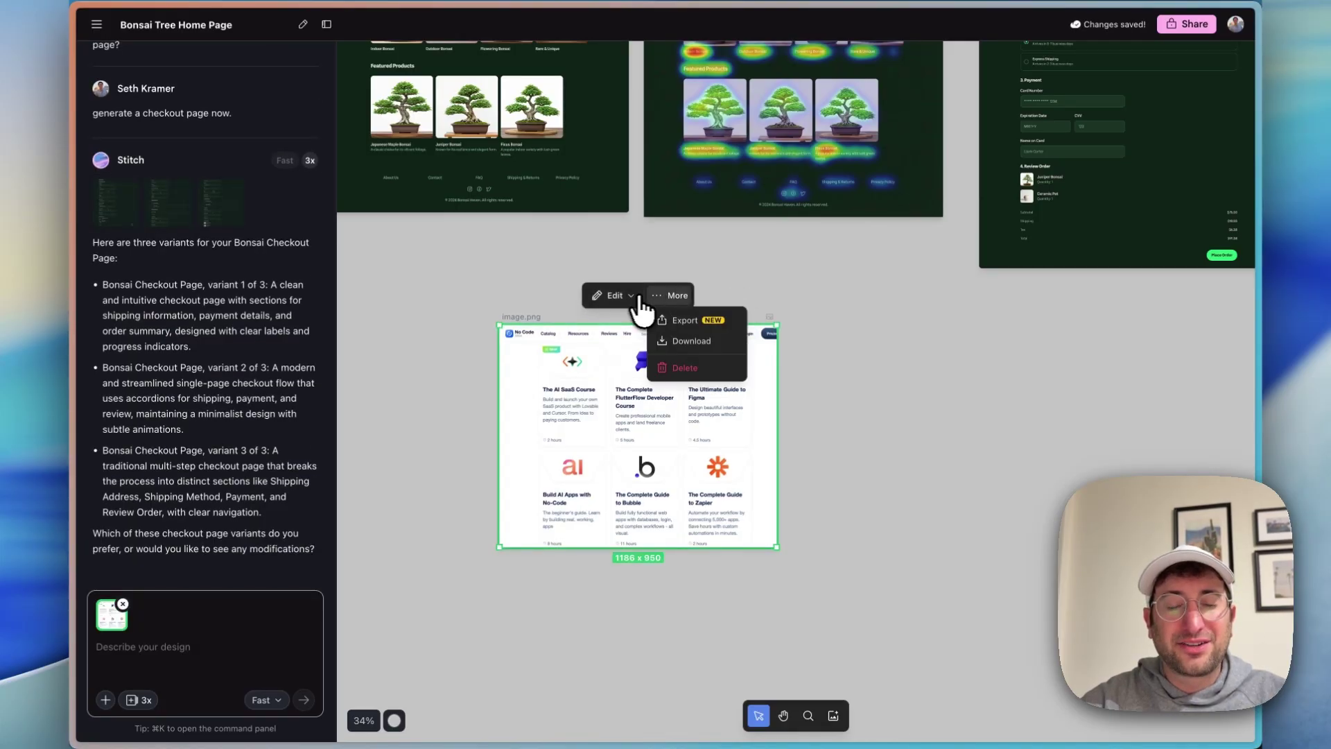
click(631, 296)
click(670, 293)
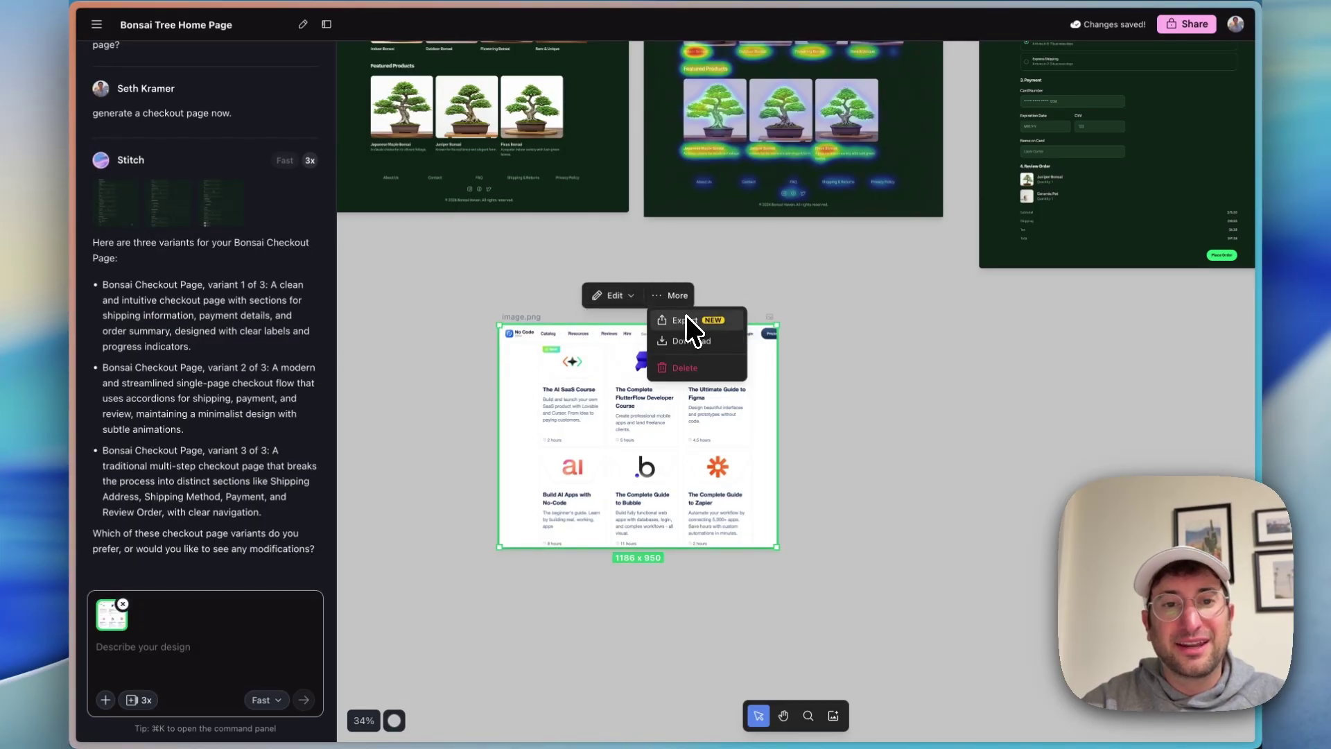
click(685, 317)
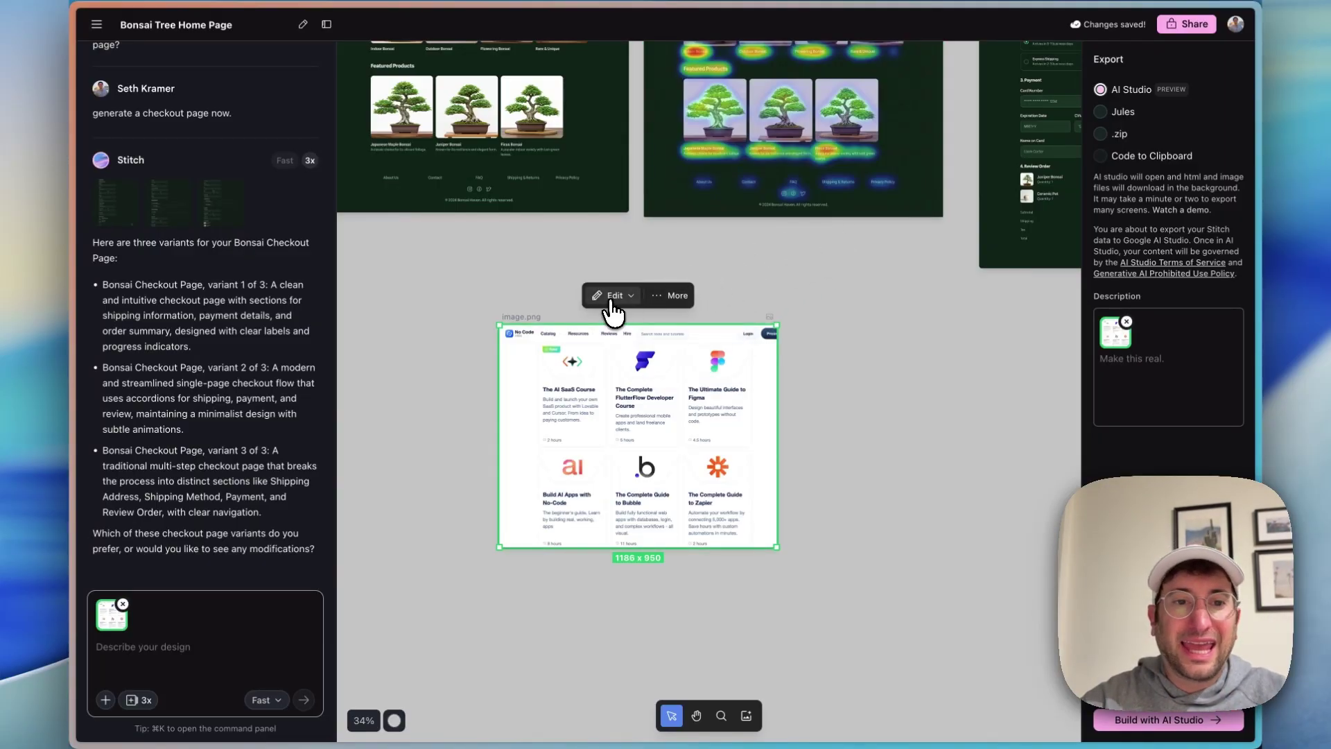
Focus the chat prompt box to begin a new design prompt.
click(612, 303)
click(610, 296)
click(611, 318)
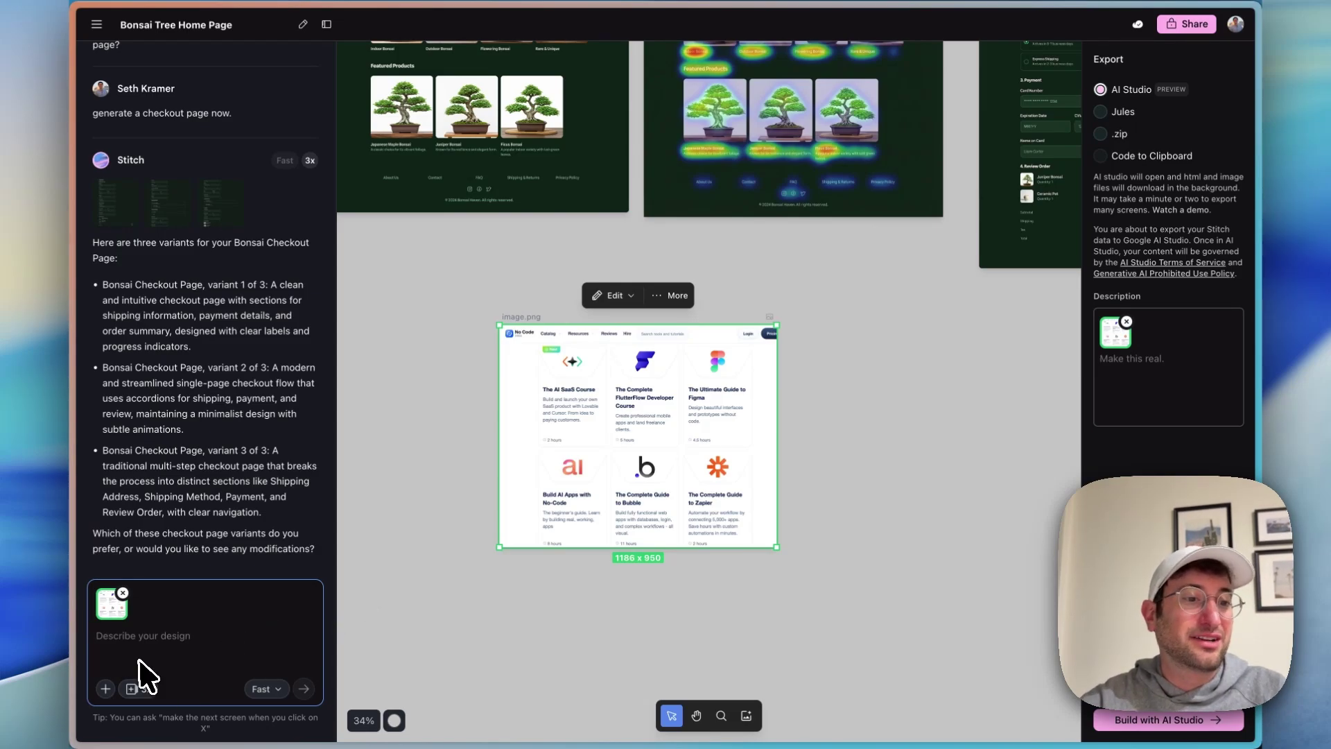
Request 'generate variations of this design' and shift image.png up and left.
text(generate variations of thi)
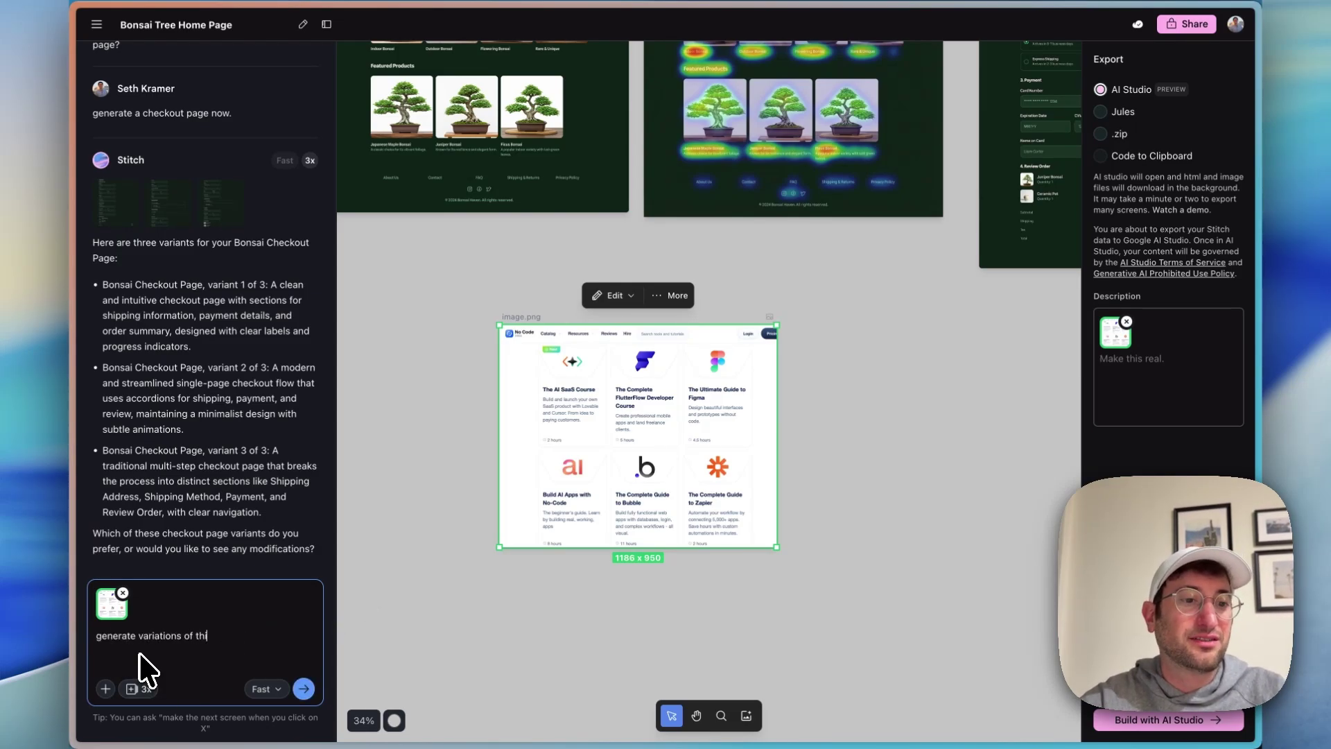
text(s design)
key(Return)
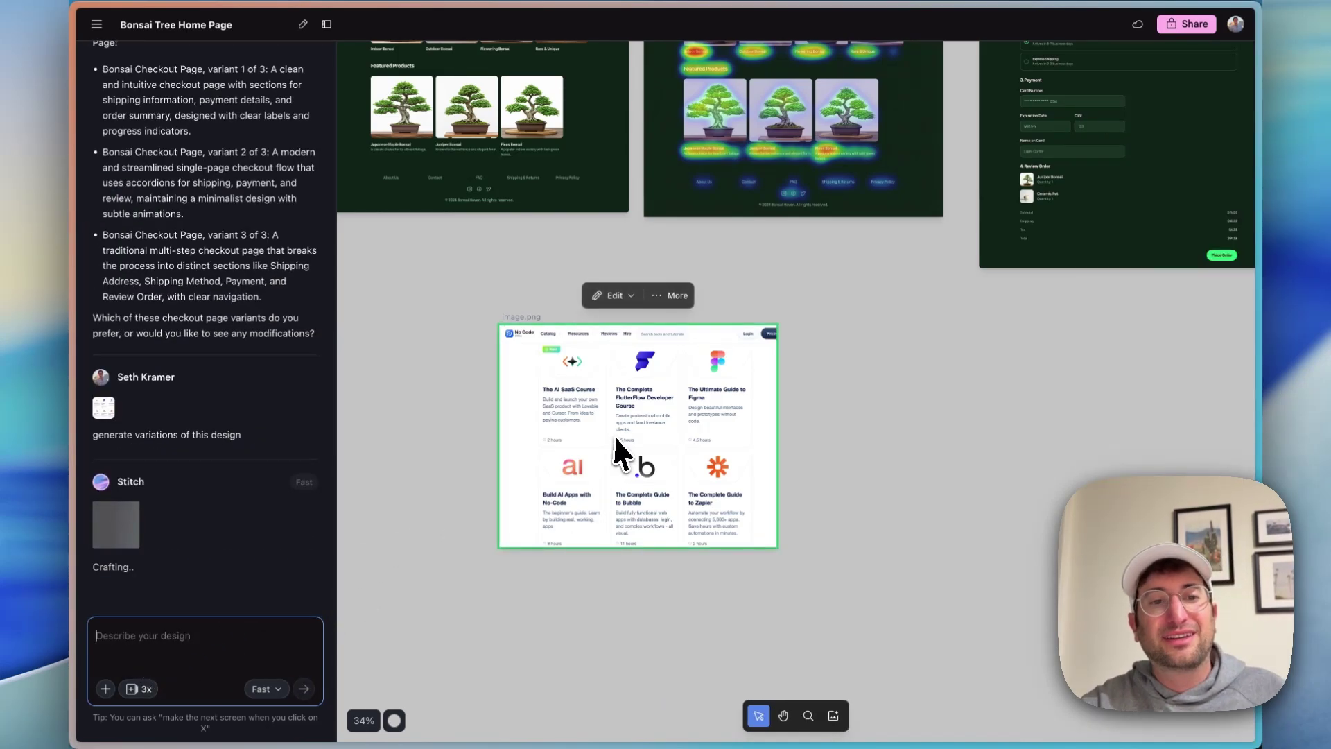
drag(620, 394, 516, 346)
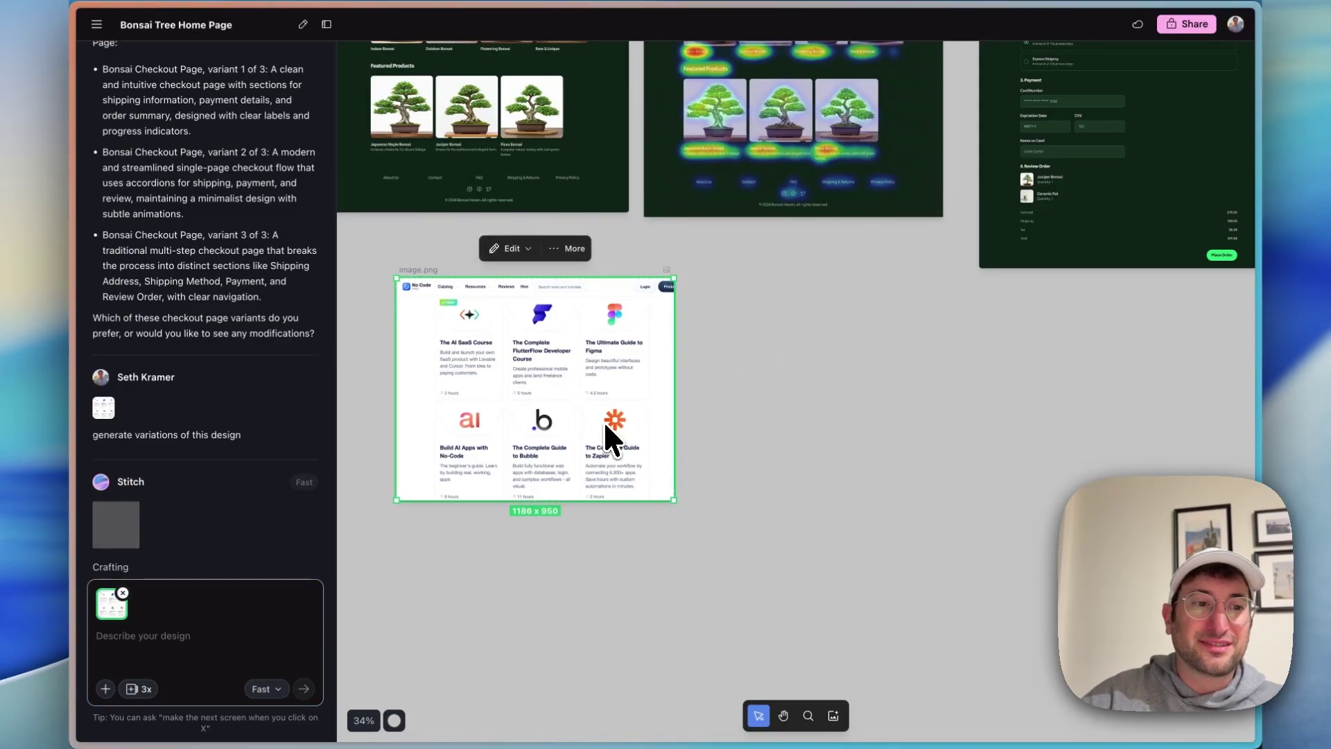
scroll(610, 421, down, 3)
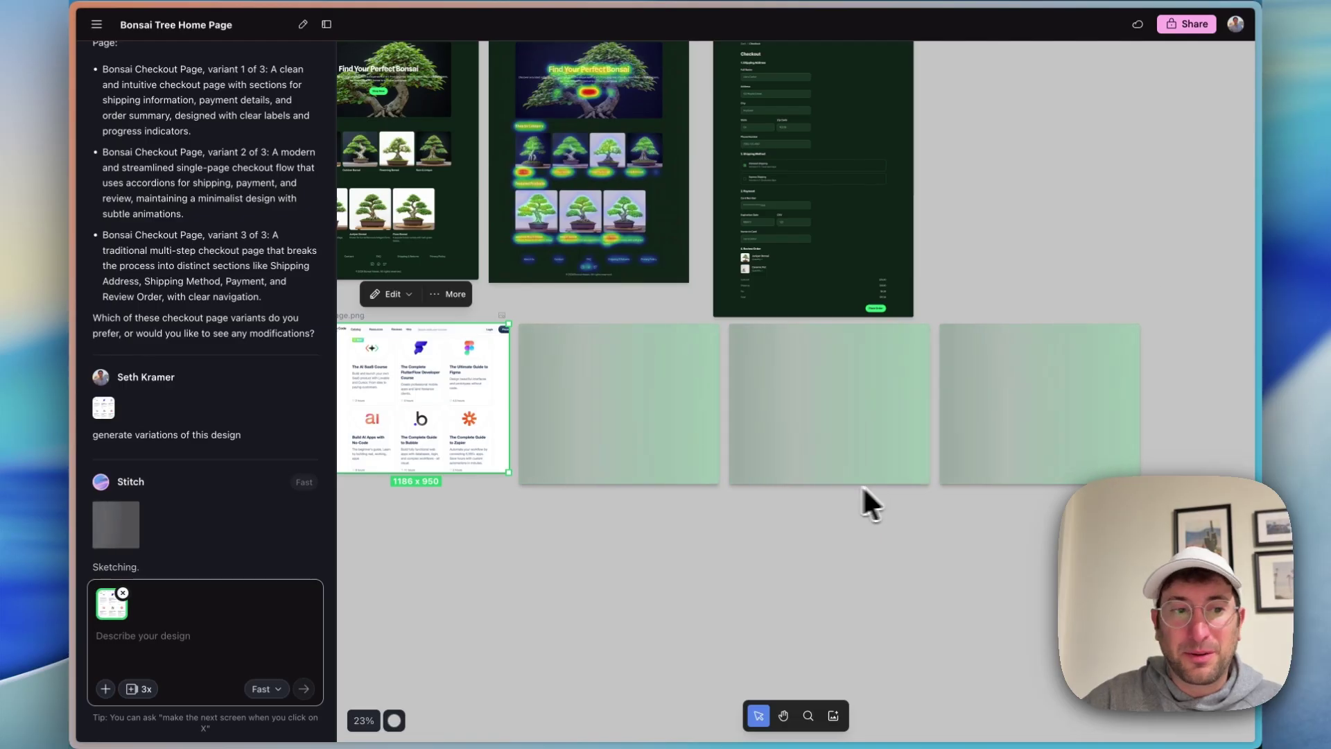
Select the Bonsai Tree Home Page and bring up its Export options.
scroll(679, 479, up, 3)
scroll(679, 478, left, 2)
click(460, 193)
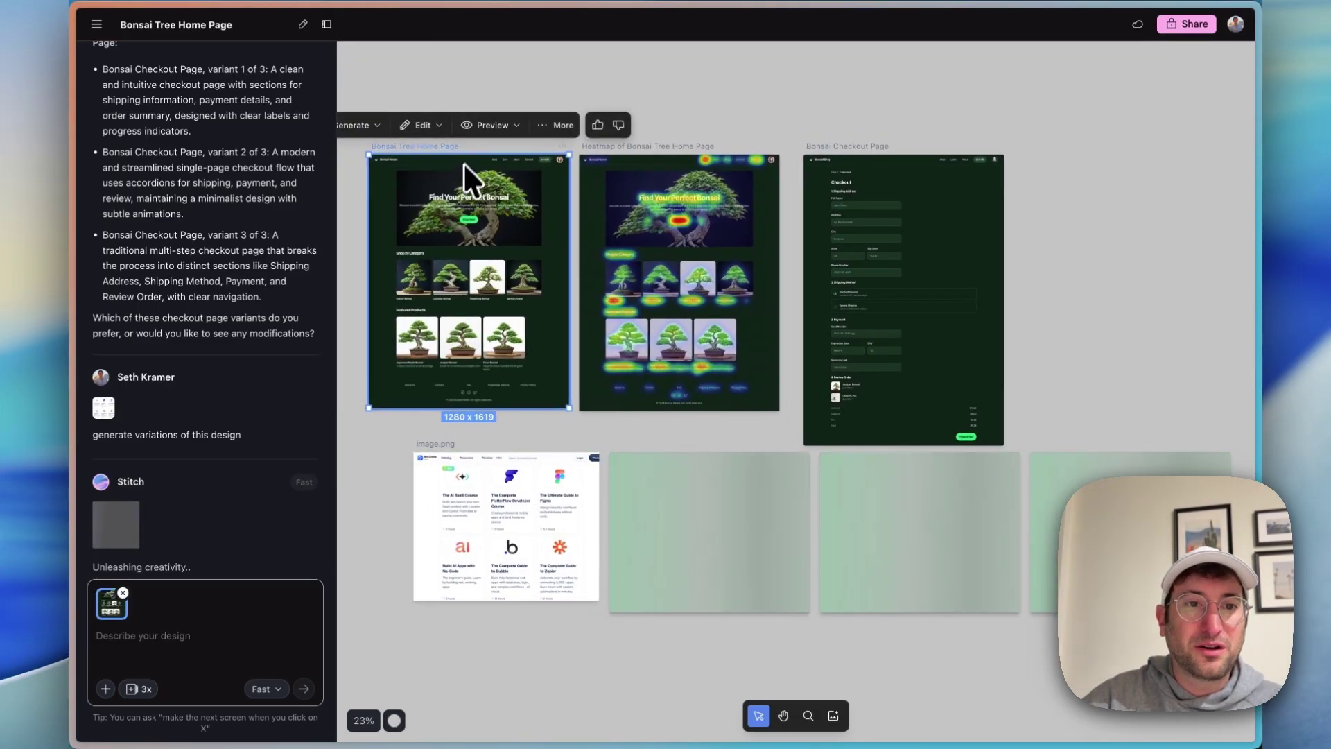
click(378, 127)
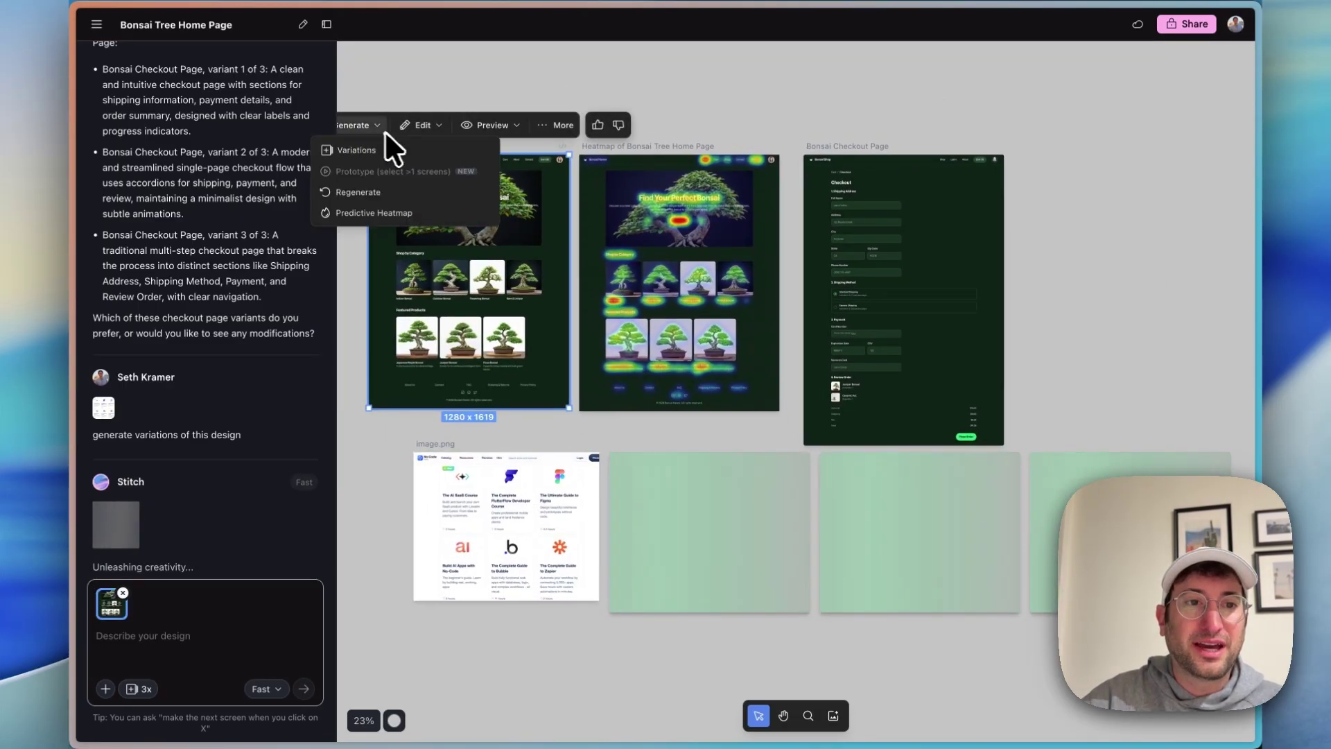
click(438, 127)
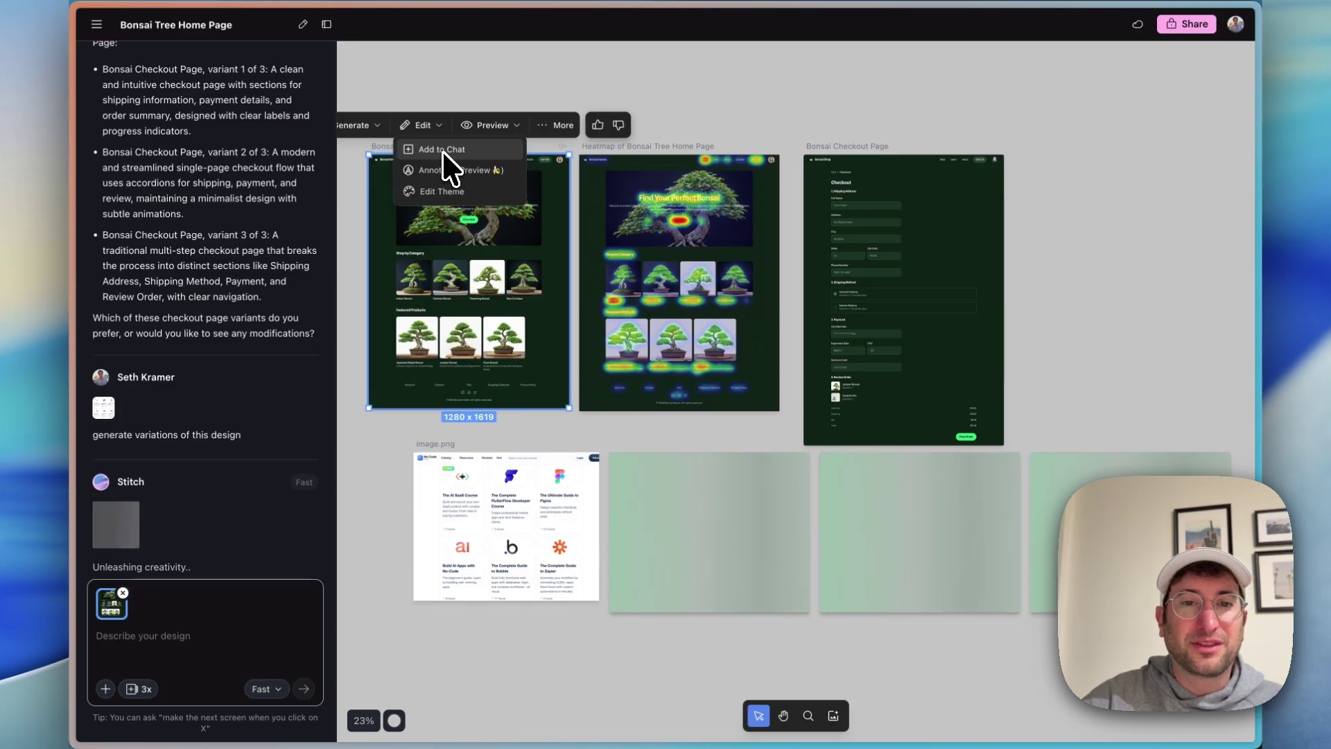
click(426, 218)
click(431, 132)
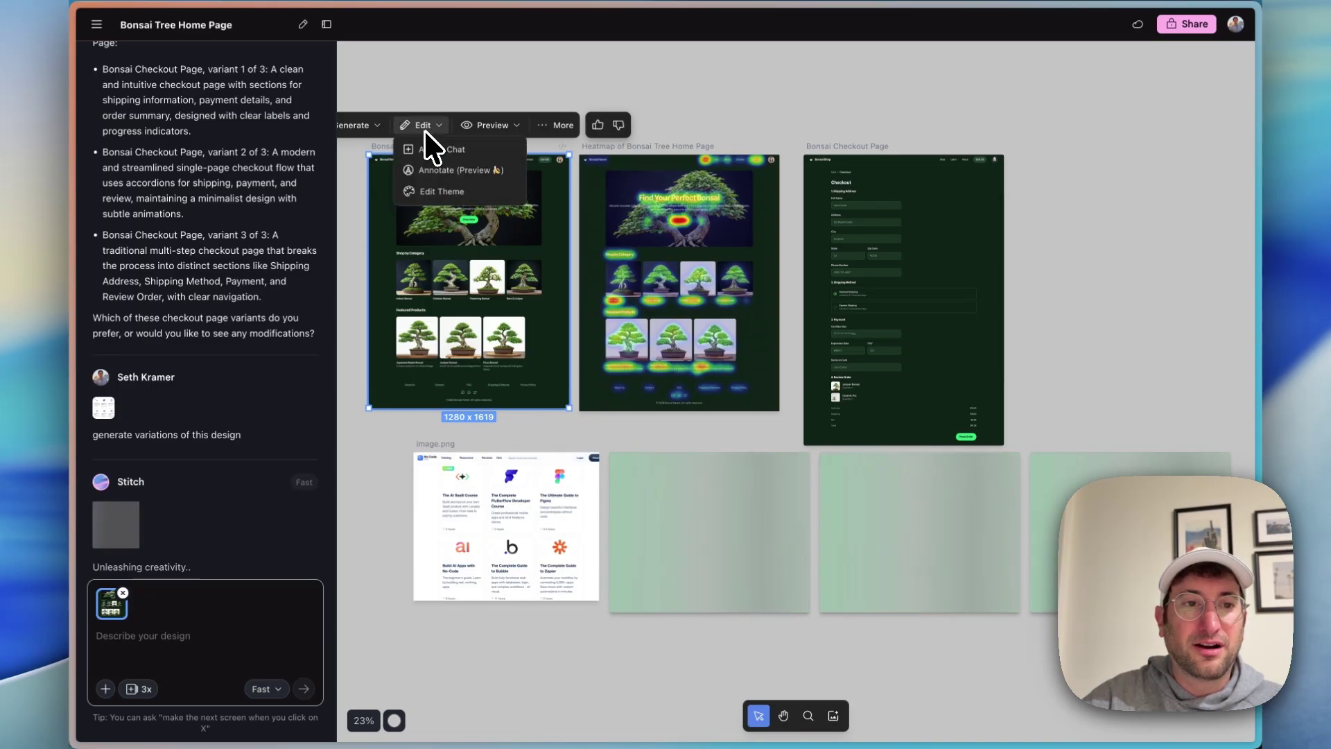
click(548, 125)
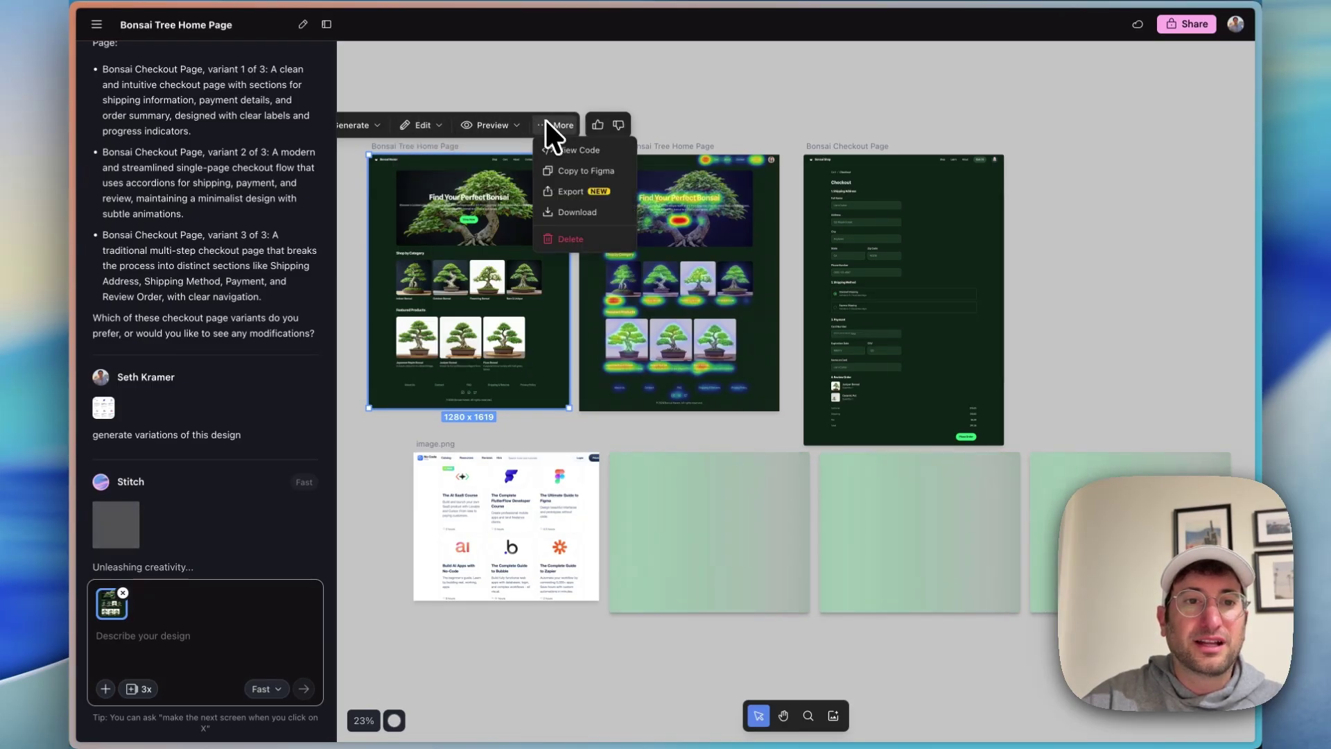
click(569, 190)
click(559, 125)
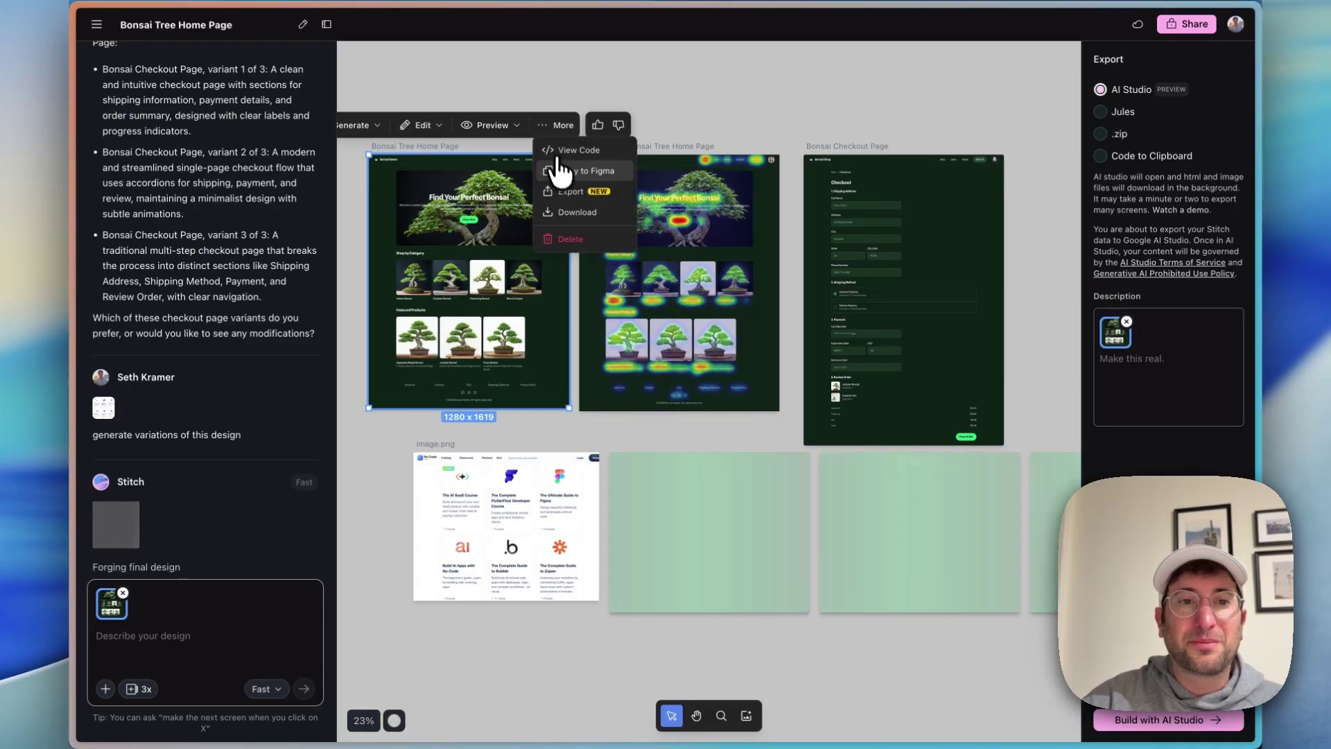
click(582, 191)
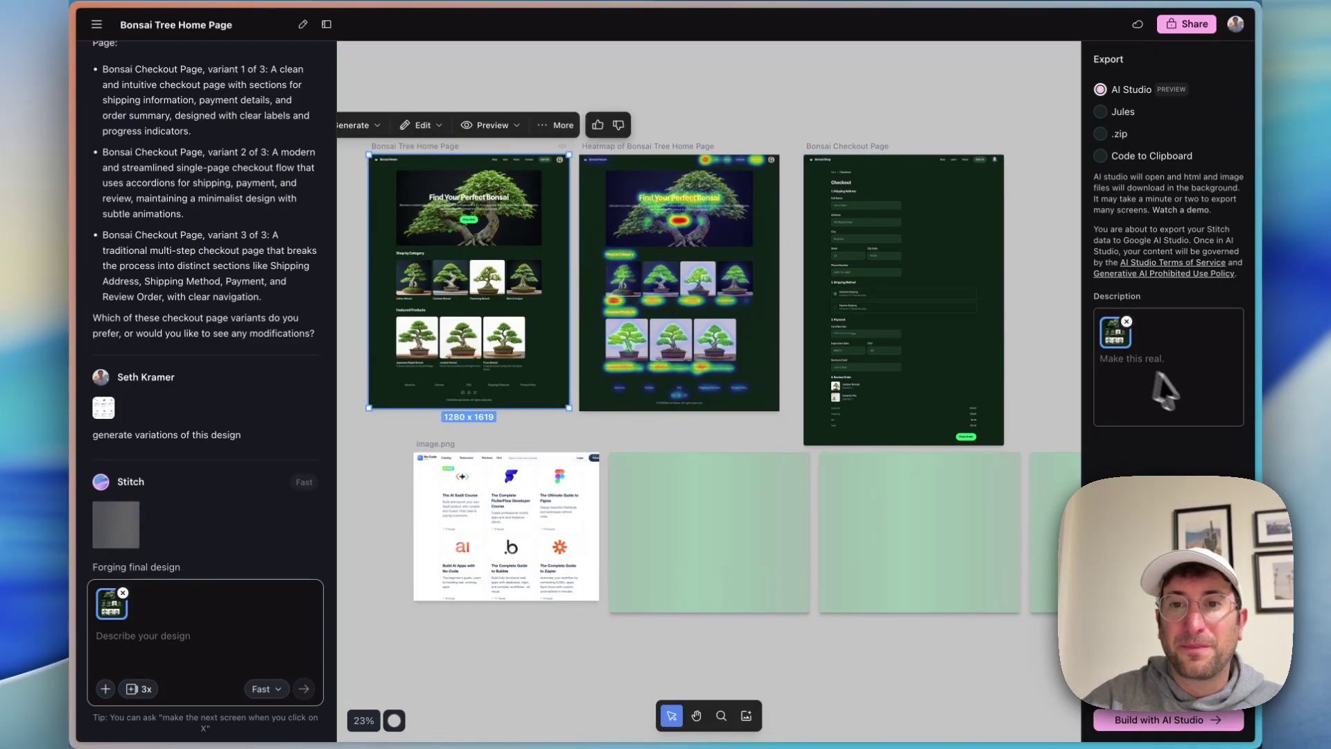
Enter the description 'make this real' and send the page to AI Studio.
click(1123, 384)
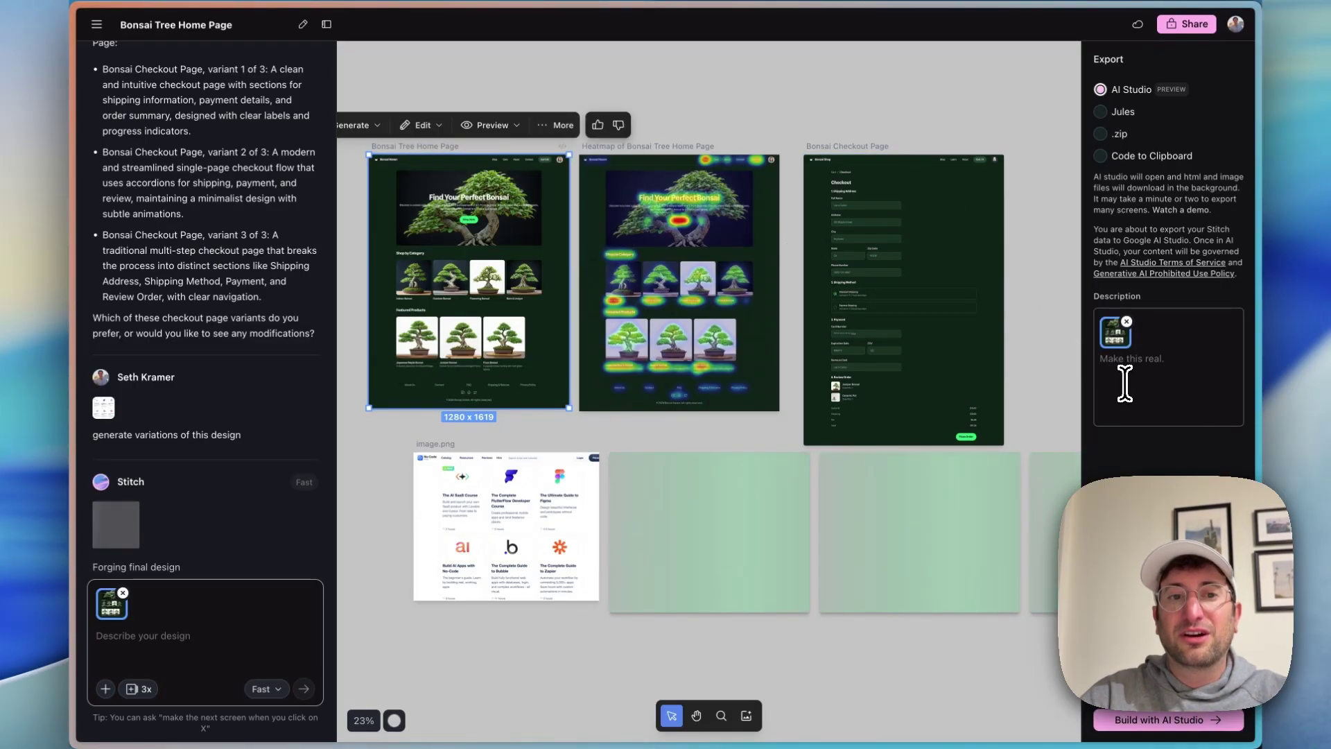
text(make this real)
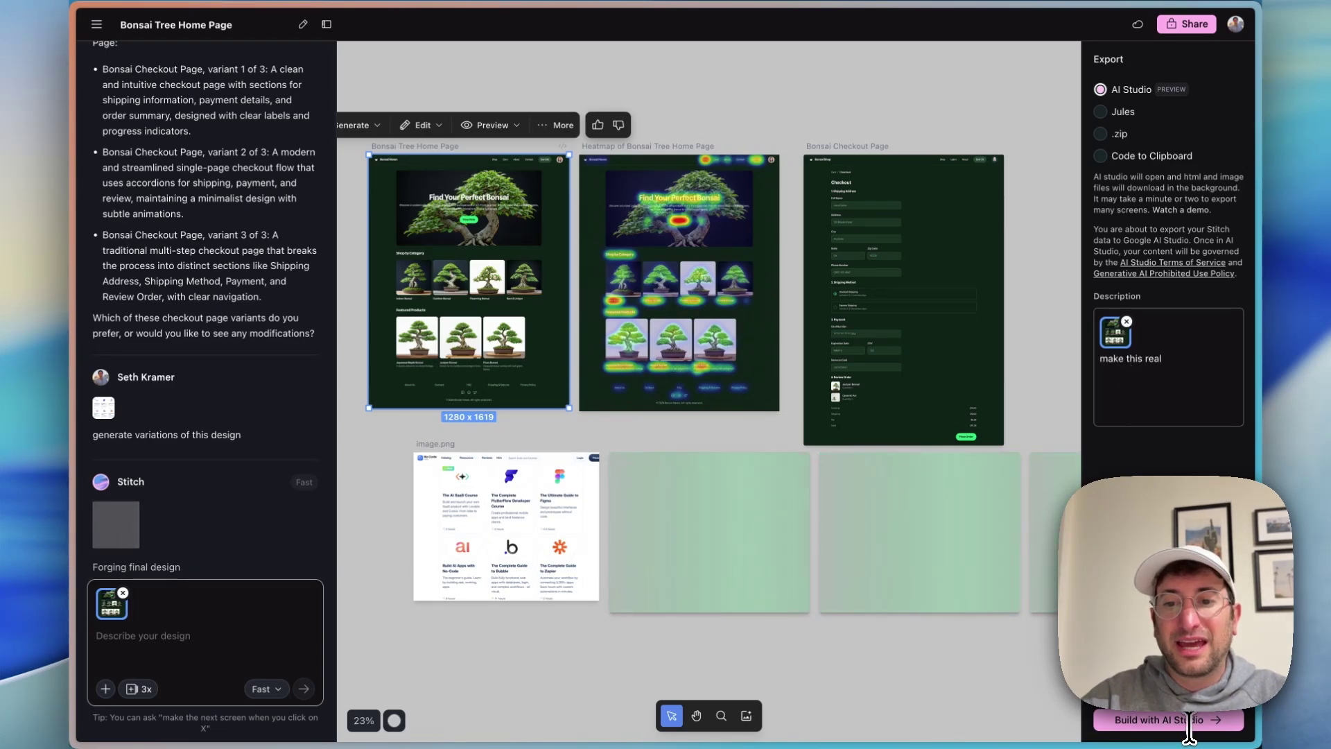
click(1187, 721)
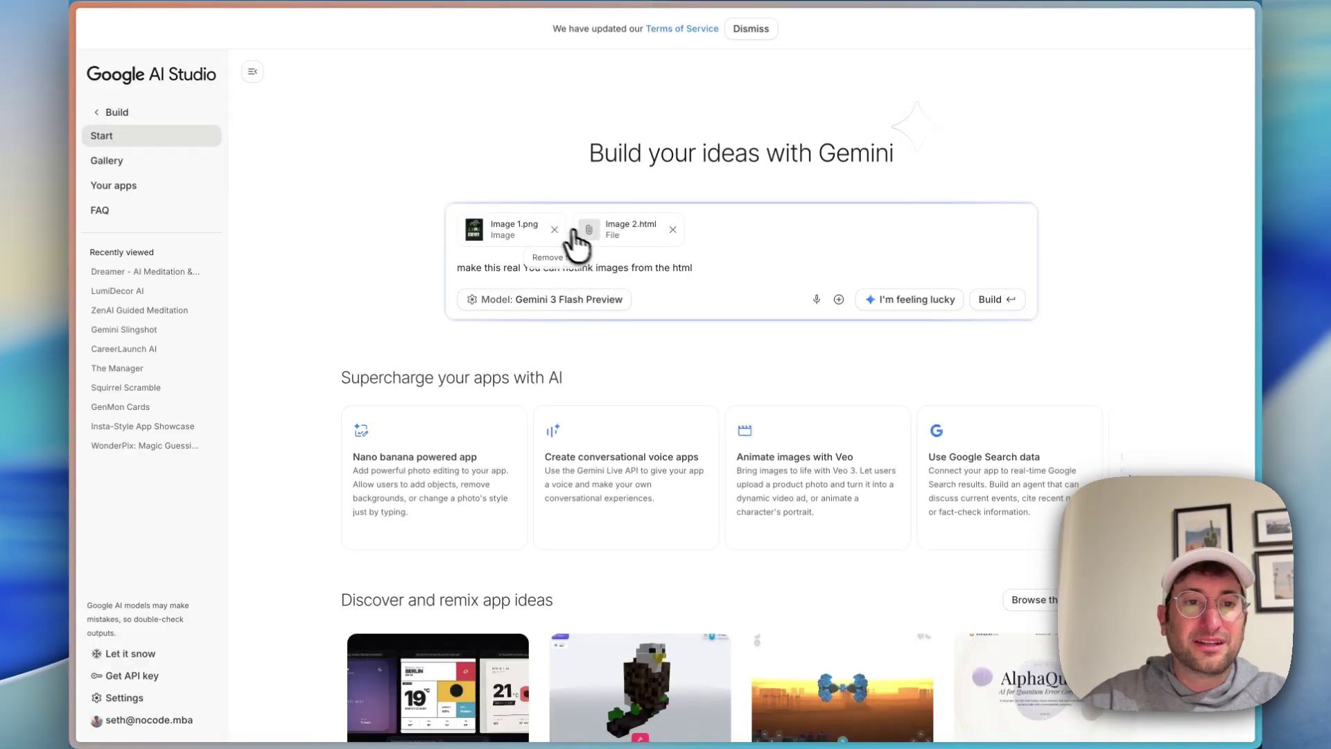
Start building the AI Studio app from Image 1.png, Image 2.html and the prompt.
click(985, 302)
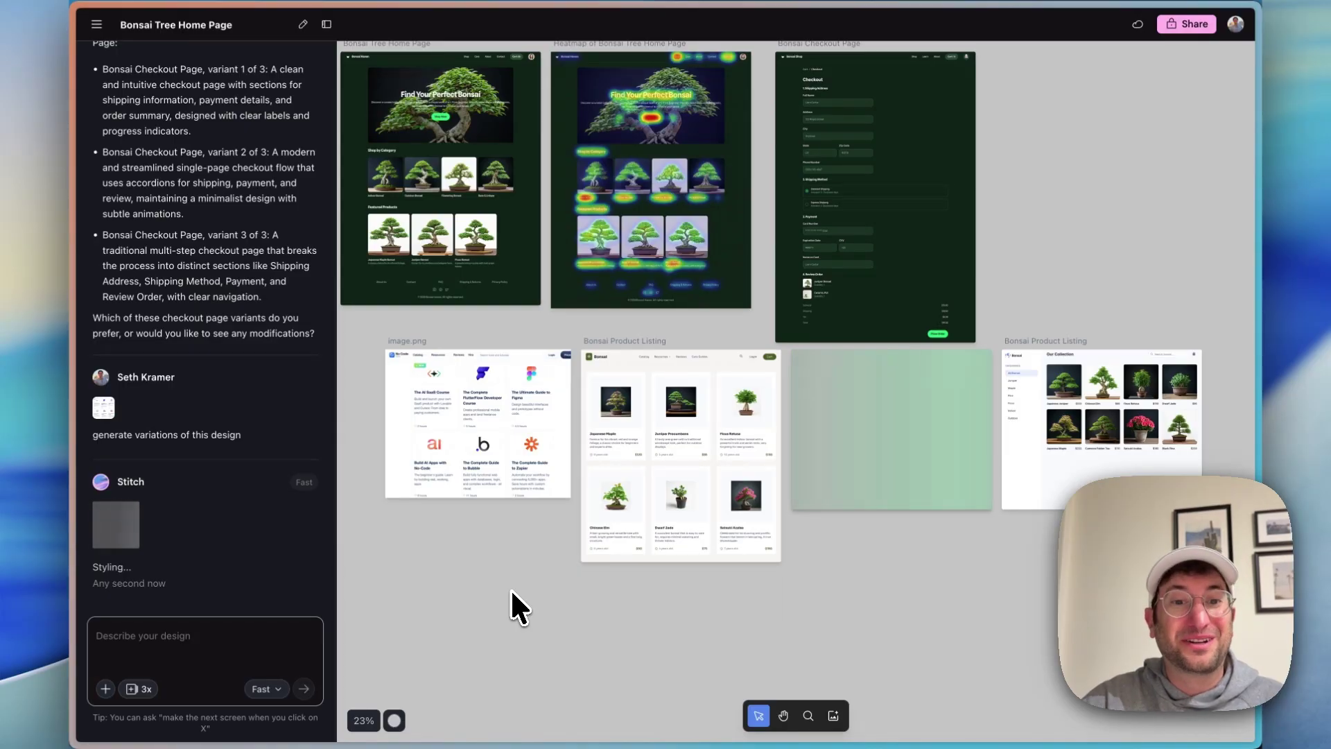
scroll(510, 588, up, 3)
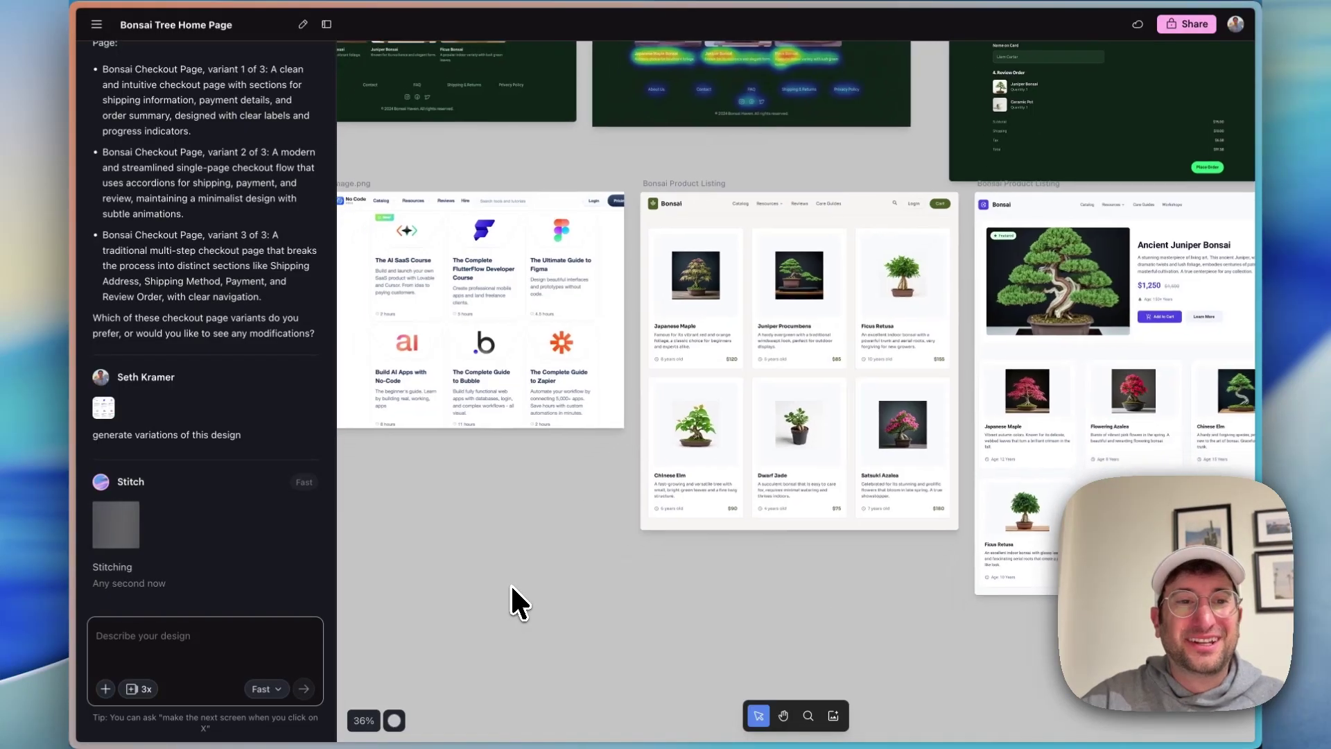
scroll(512, 587, right, 1)
click(639, 446)
drag(783, 342, 784, 385)
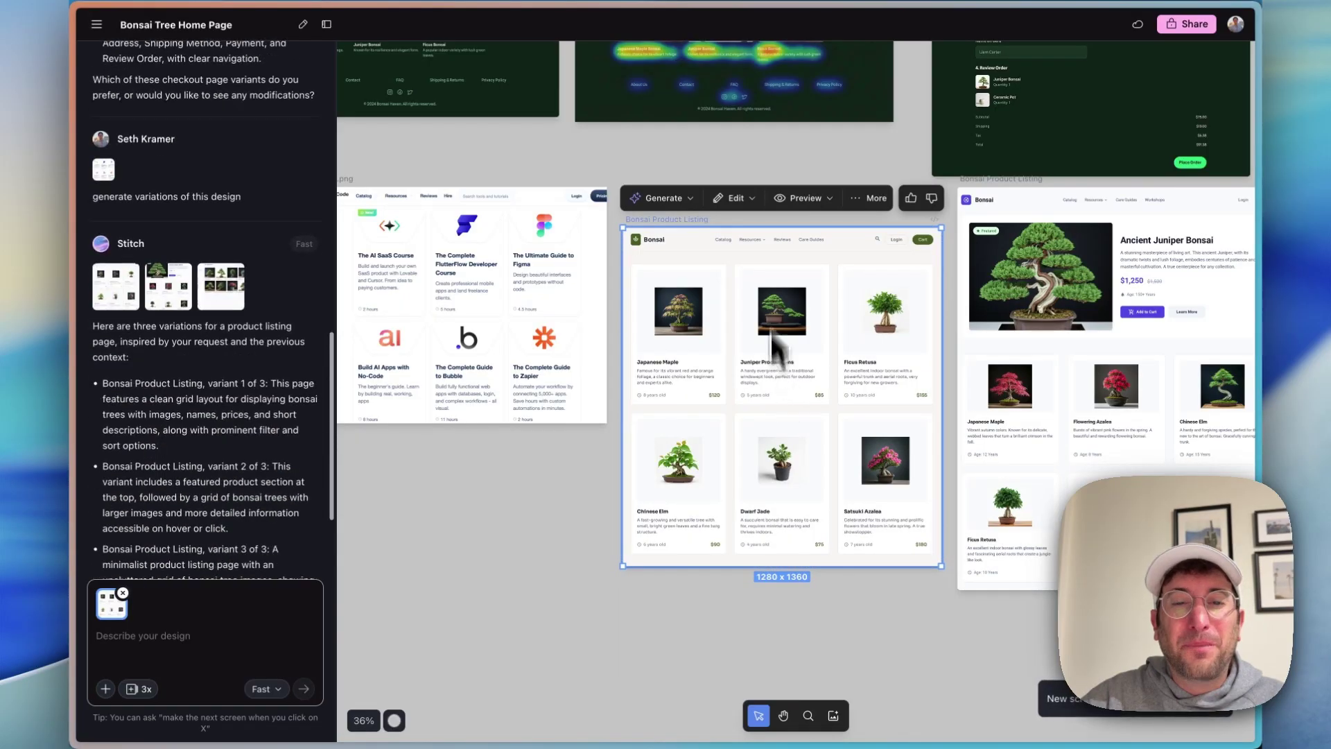
click(497, 581)
scroll(522, 439, up, 5)
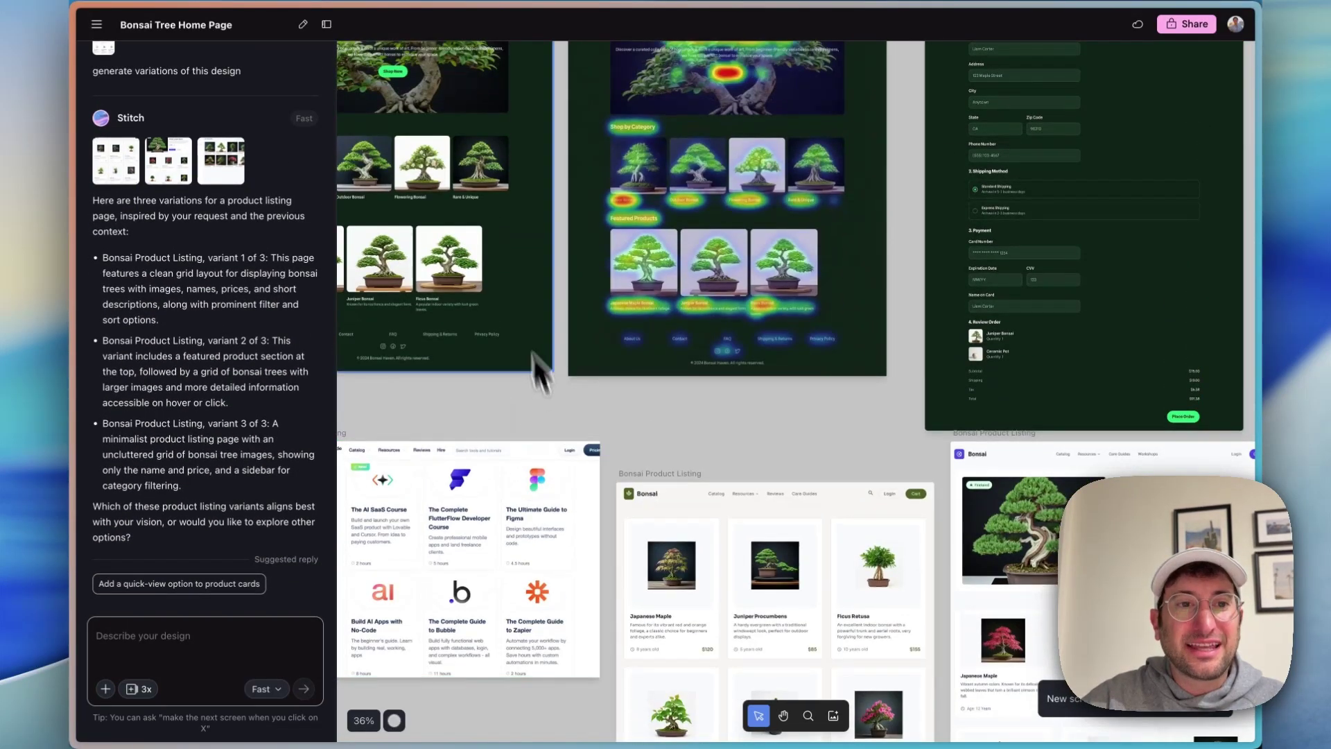
scroll(730, 217, left, 3)
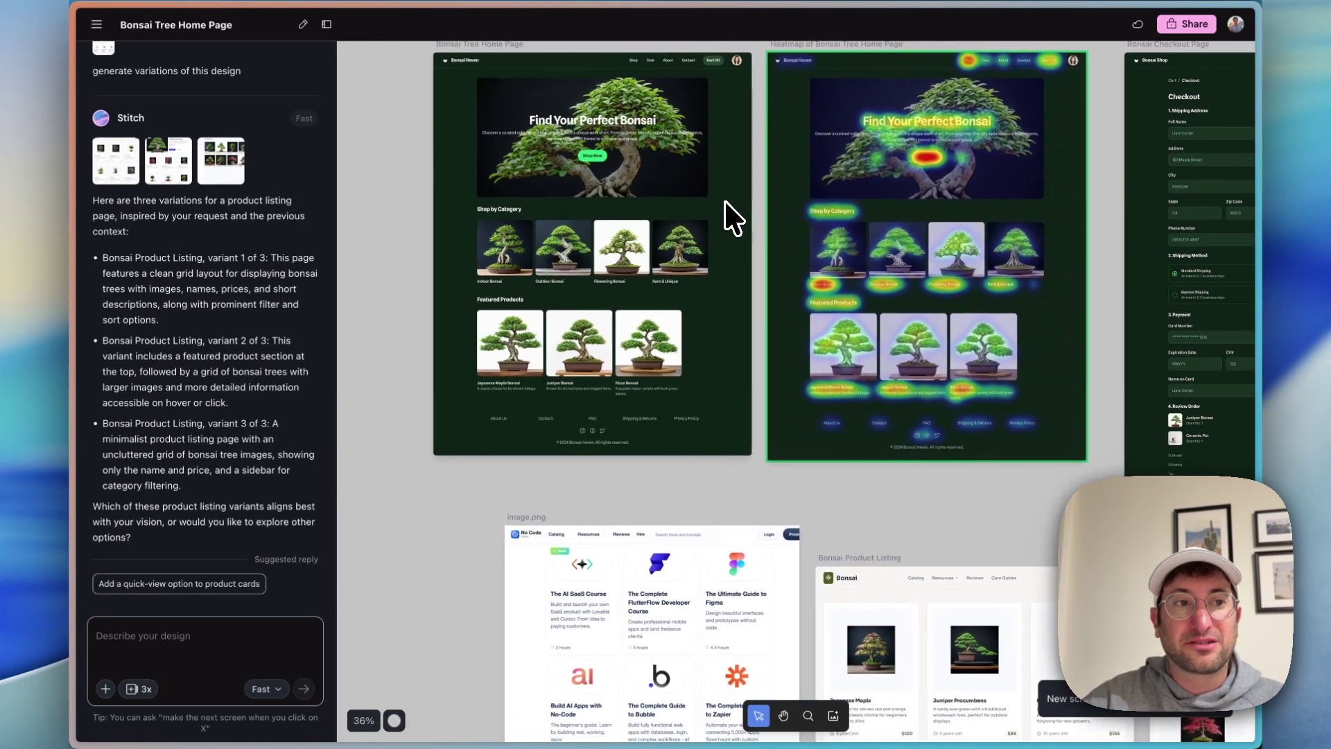
scroll(252, 259, up, 10)
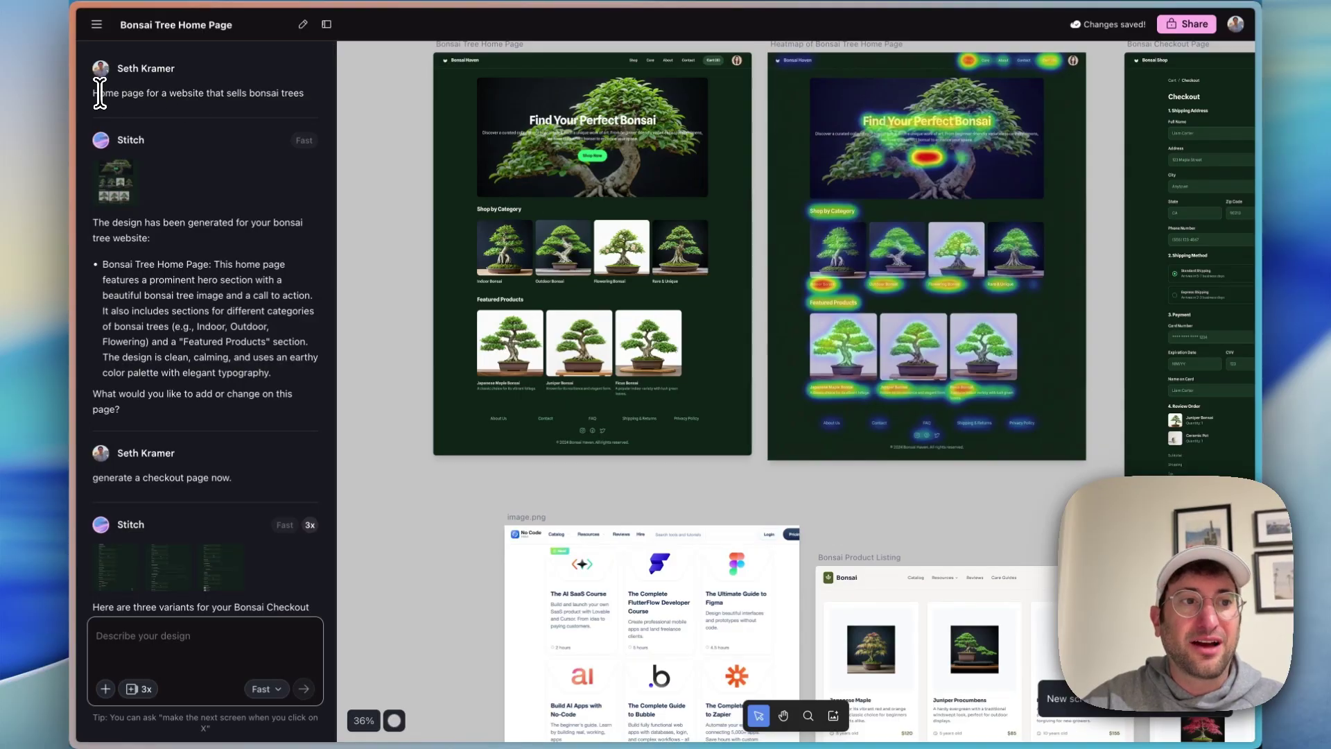
drag(100, 92, 279, 92)
scroll(437, 274, down, 5)
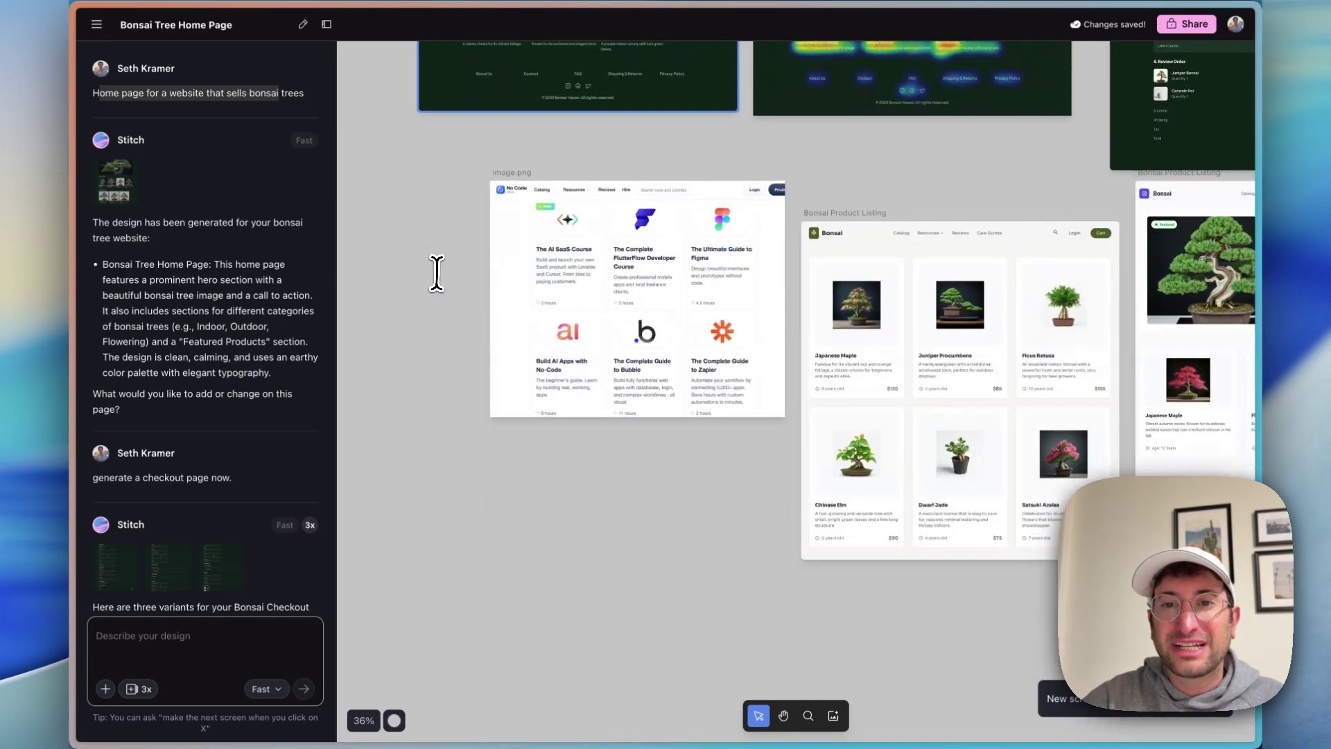
scroll(437, 274, right, 2)
click(555, 263)
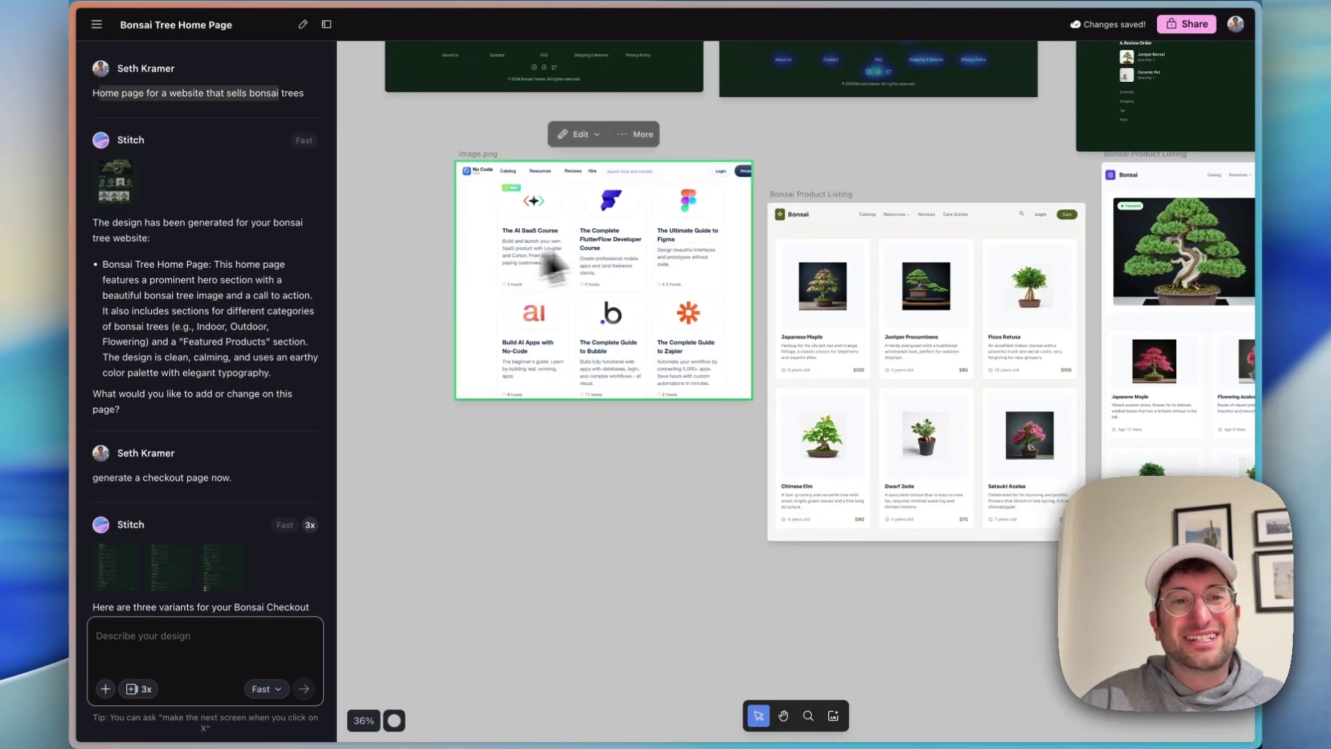
drag(624, 257, 653, 305)
scroll(555, 464, right, 2)
scroll(555, 465, down, 1)
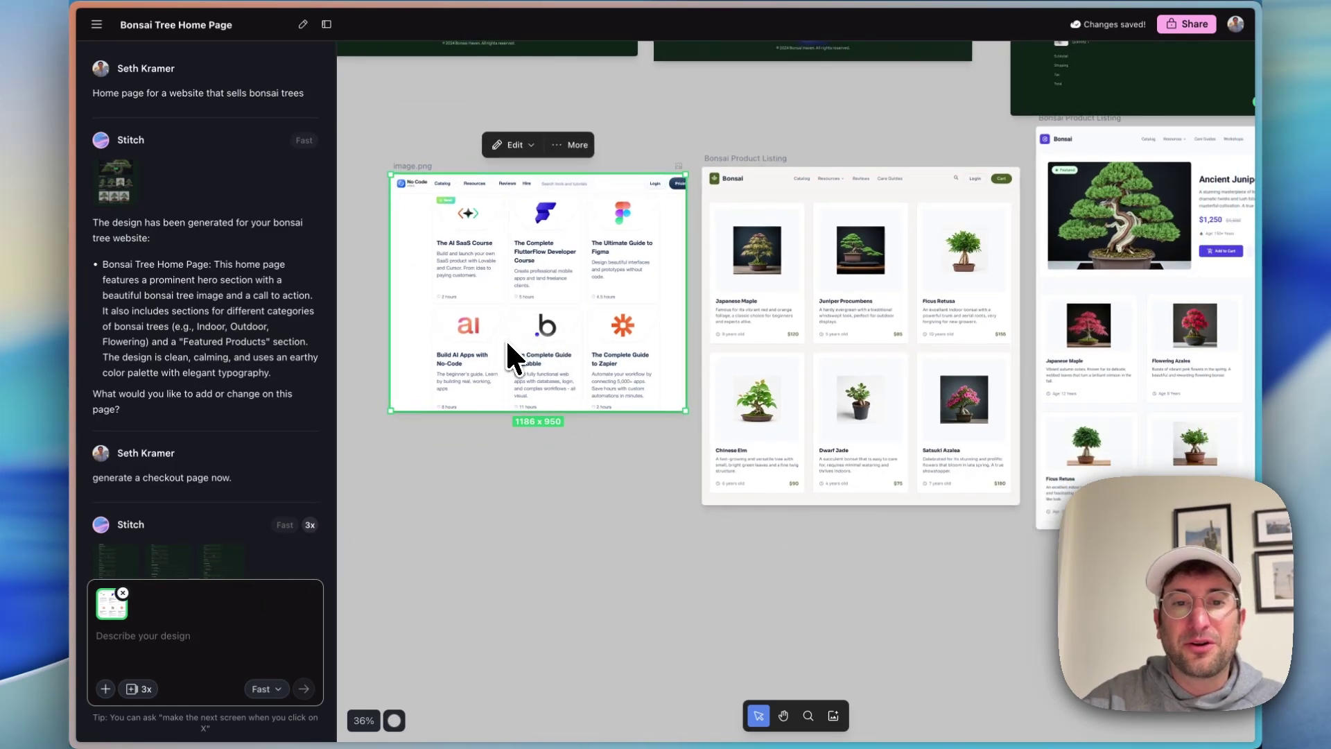
scroll(506, 342, right, 4)
scroll(507, 341, down, 1)
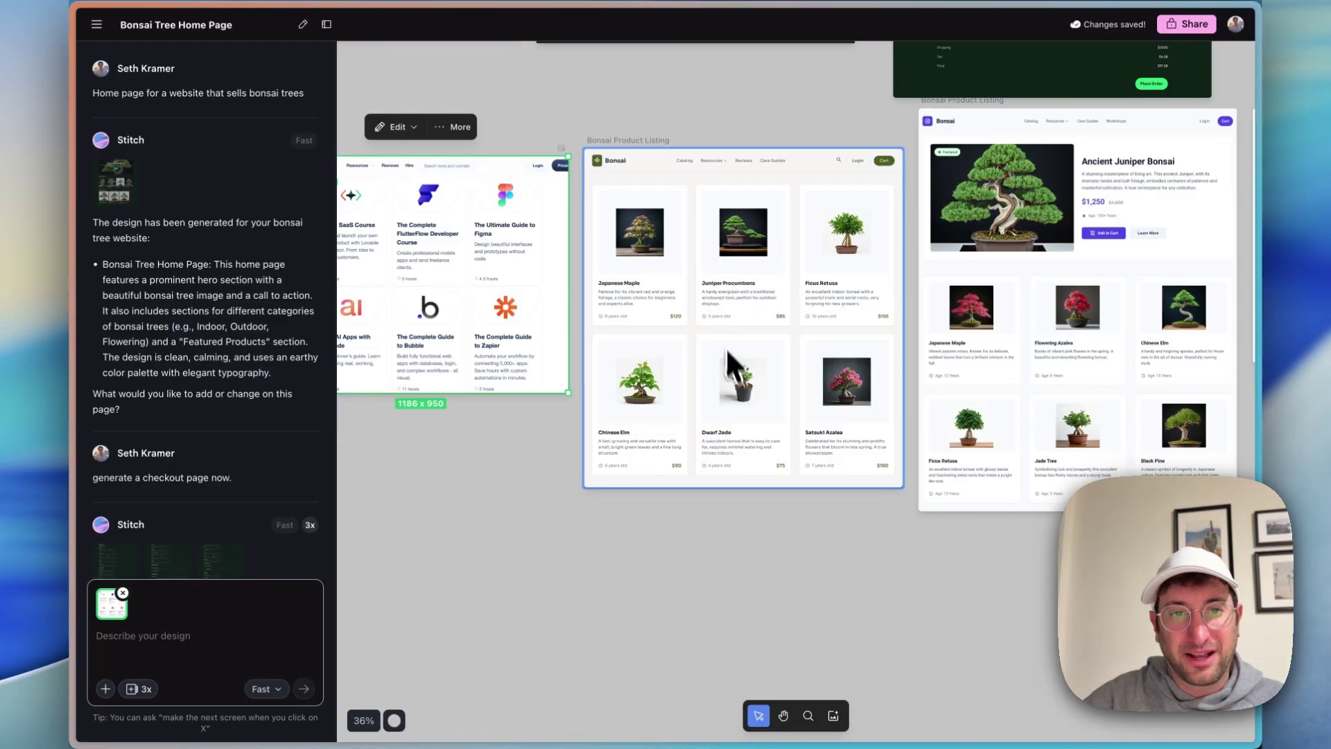
scroll(675, 387, up, 3)
scroll(676, 387, down, 2)
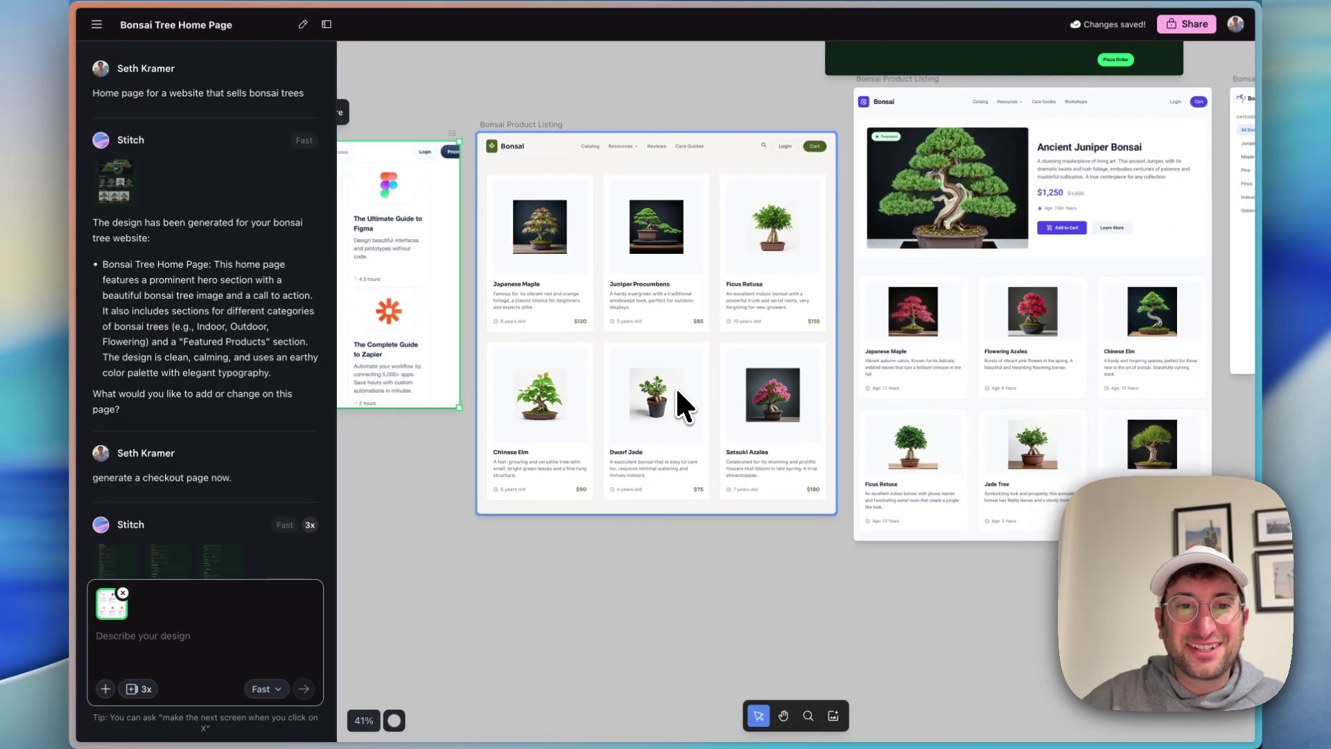
scroll(675, 387, up, 3)
scroll(794, 464, down, 2)
scroll(795, 465, right, 5)
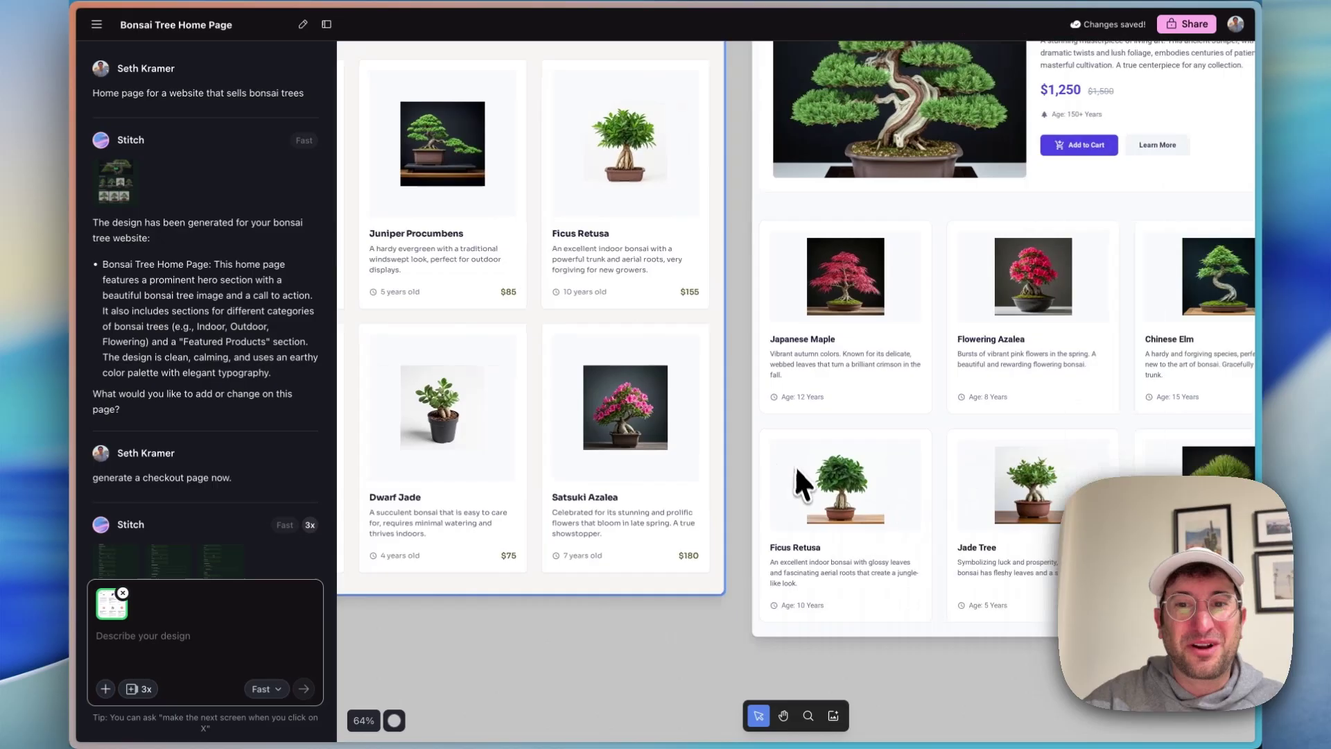
scroll(797, 444, up, 2)
scroll(666, 380, down, 4)
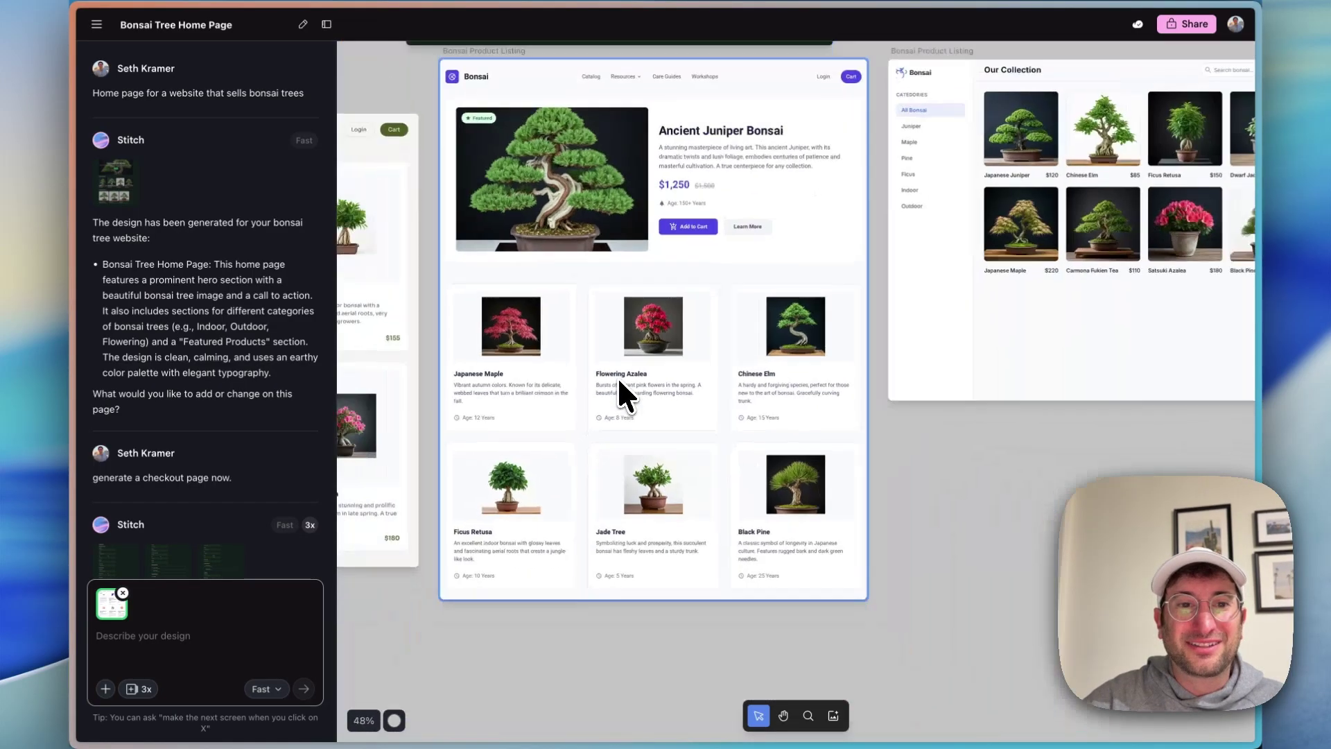
scroll(593, 314, left, 6)
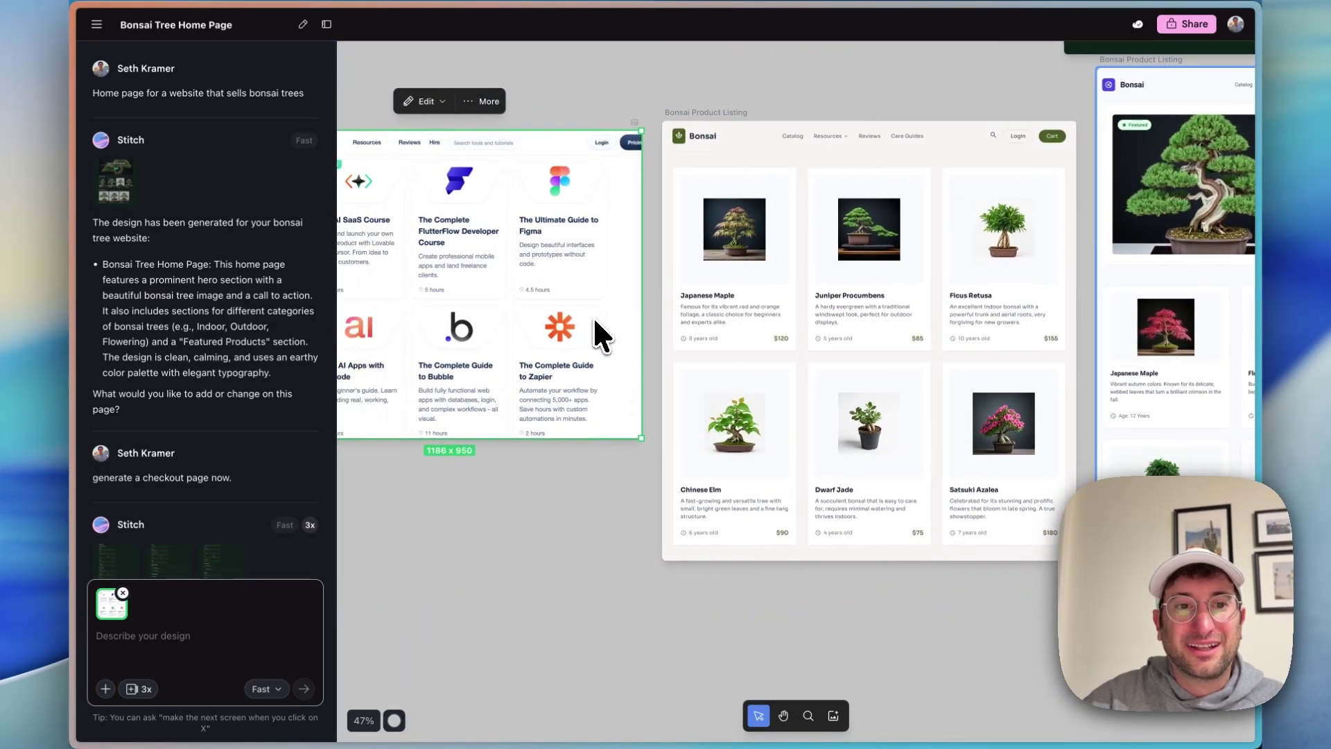
scroll(506, 305, up, 3)
scroll(494, 285, down, 2)
scroll(766, 305, right, 10)
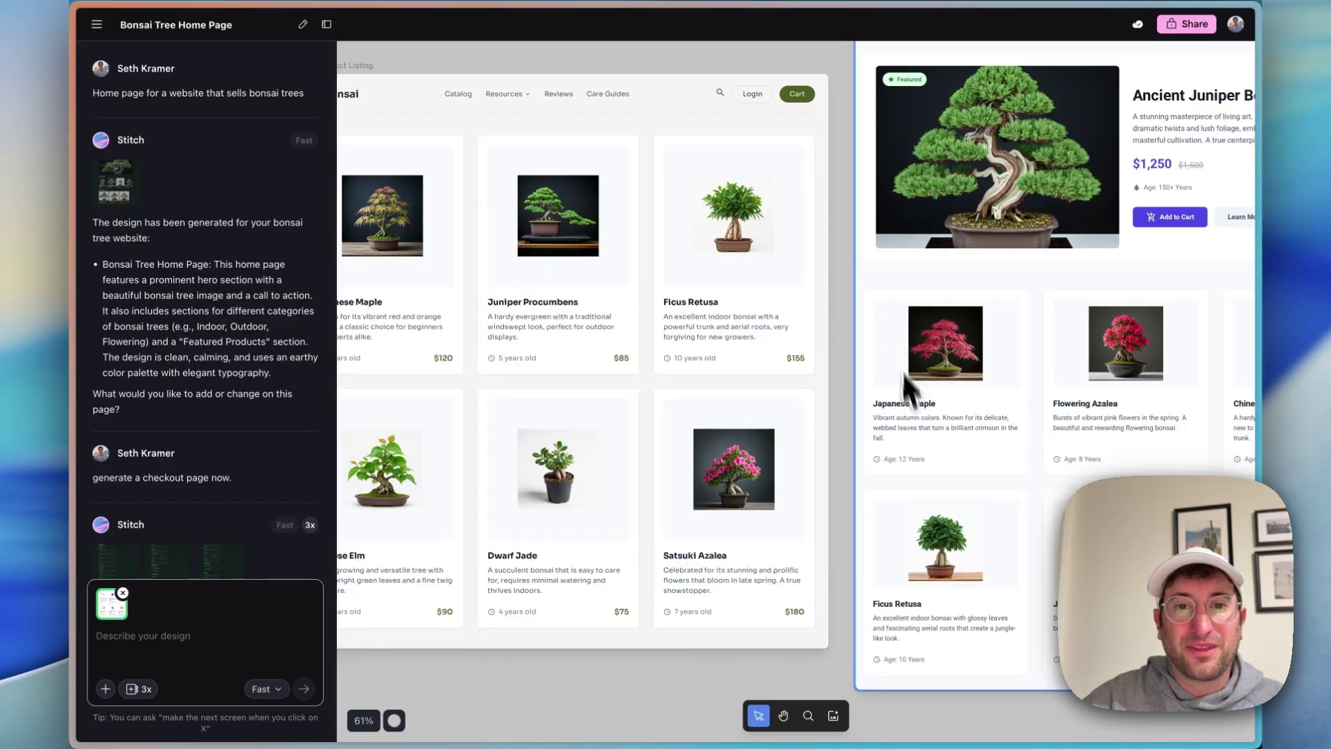
scroll(701, 310, down, 5)
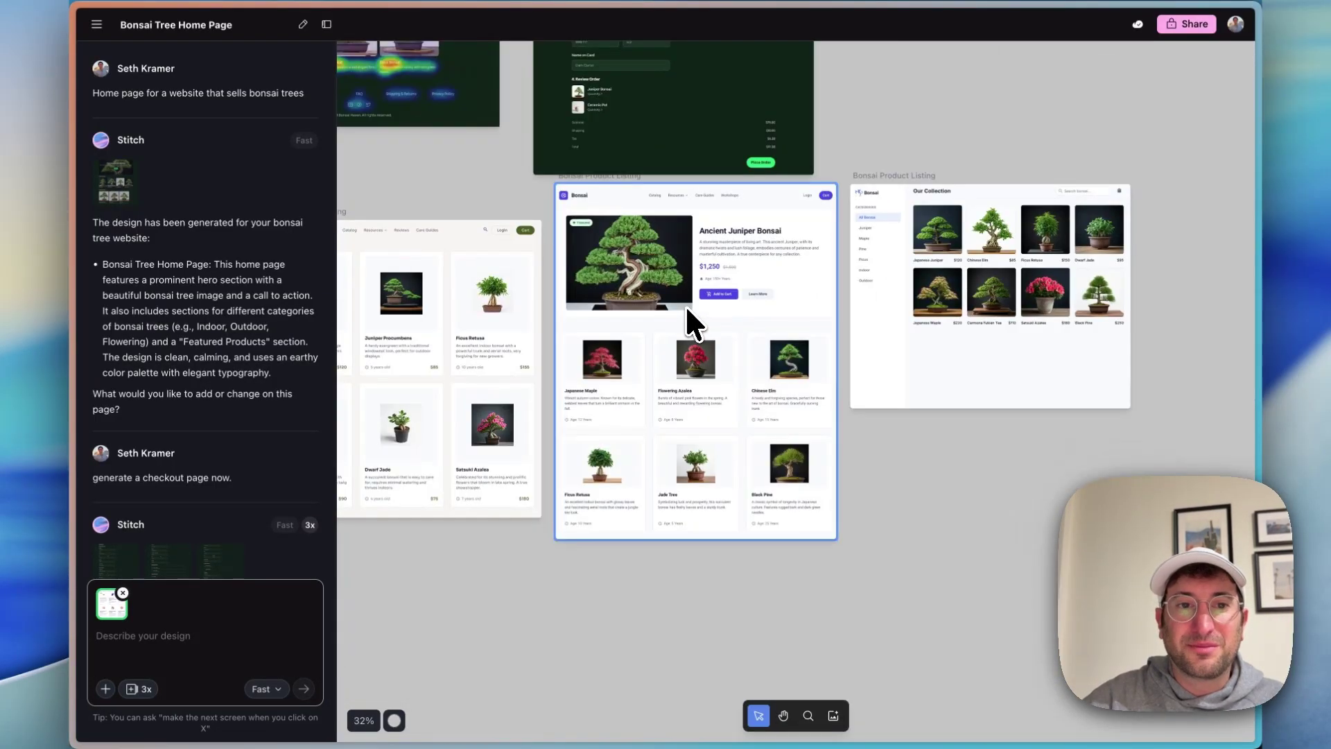
scroll(855, 293, up, 4)
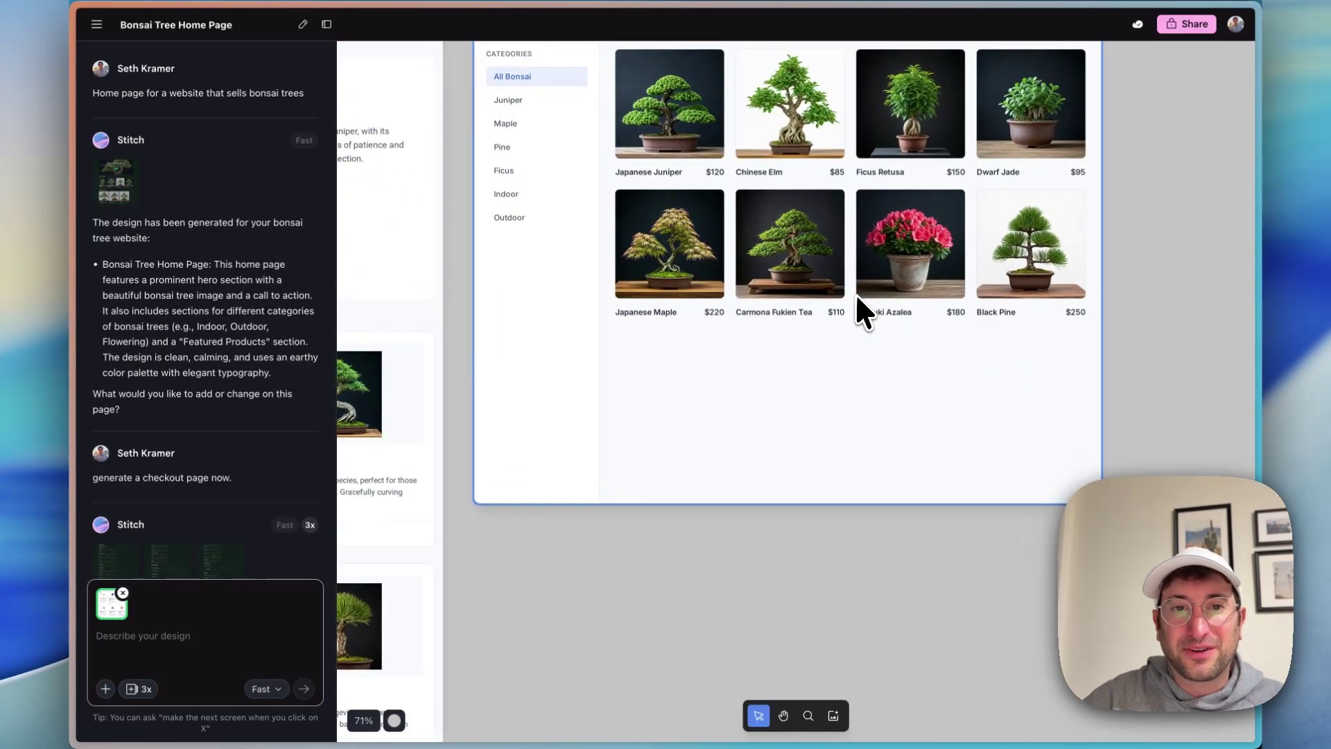
scroll(858, 298, down, 2)
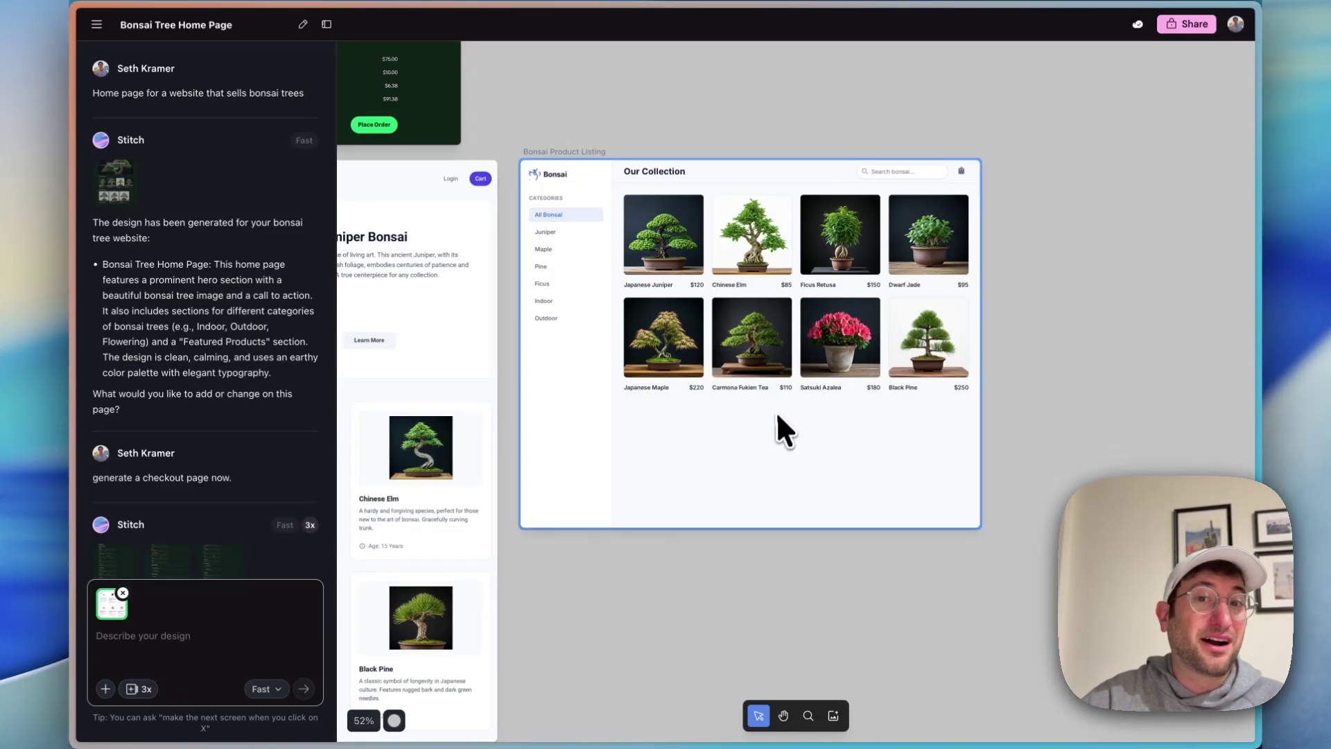
scroll(637, 352, left, 3)
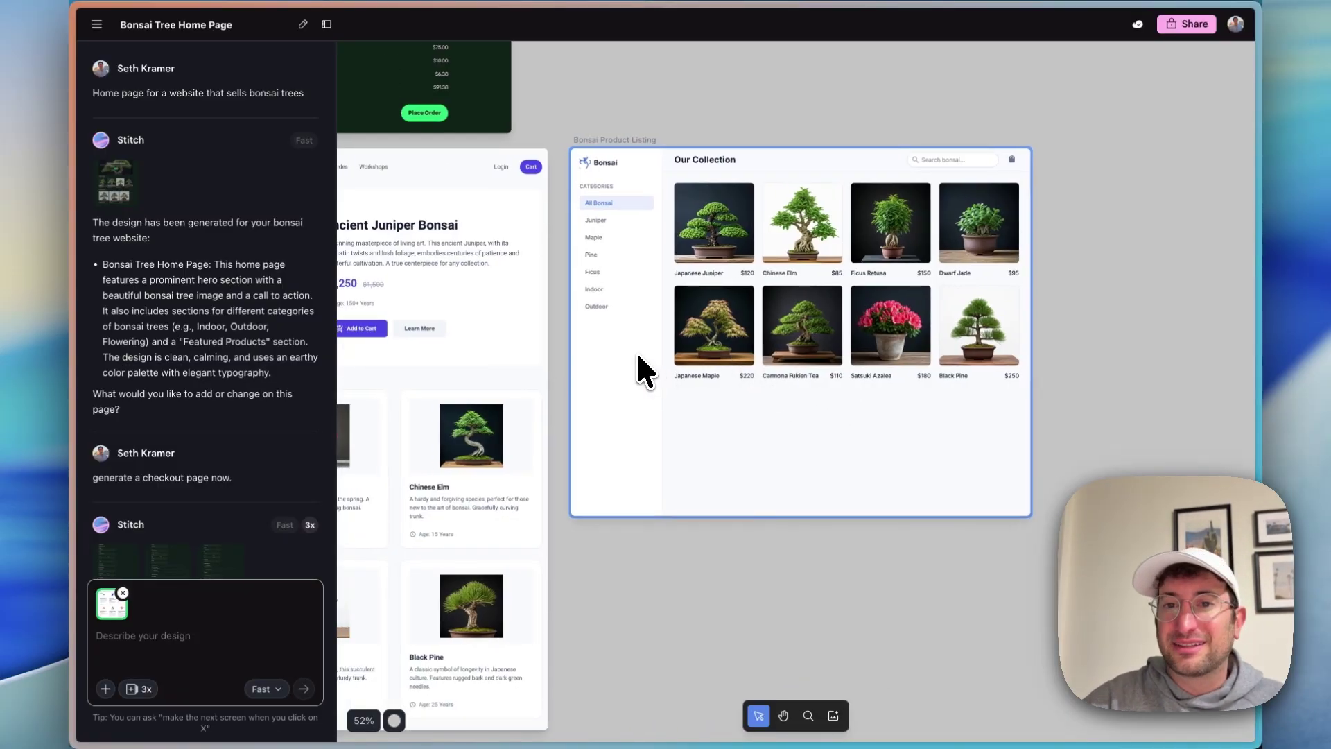
scroll(636, 351, left, 3)
scroll(637, 351, down, 5)
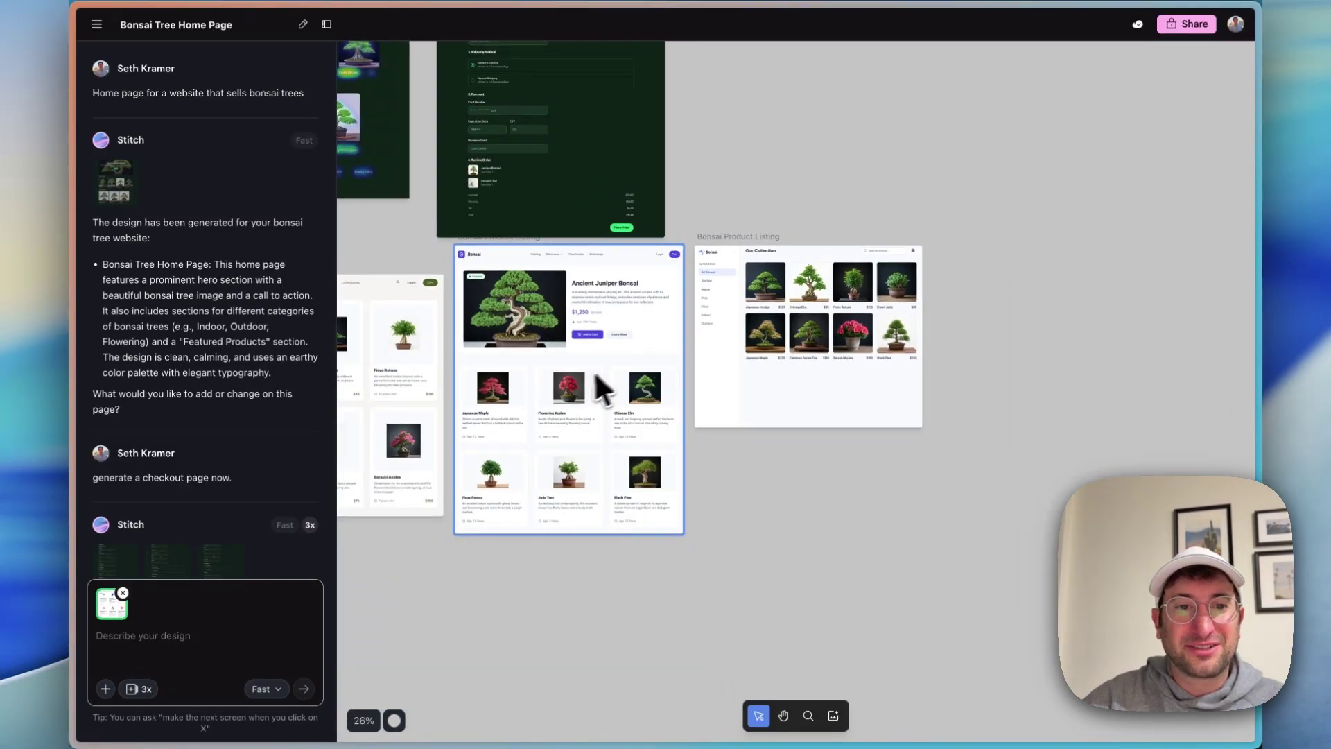
scroll(593, 370, left, 5)
scroll(714, 416, right, 2)
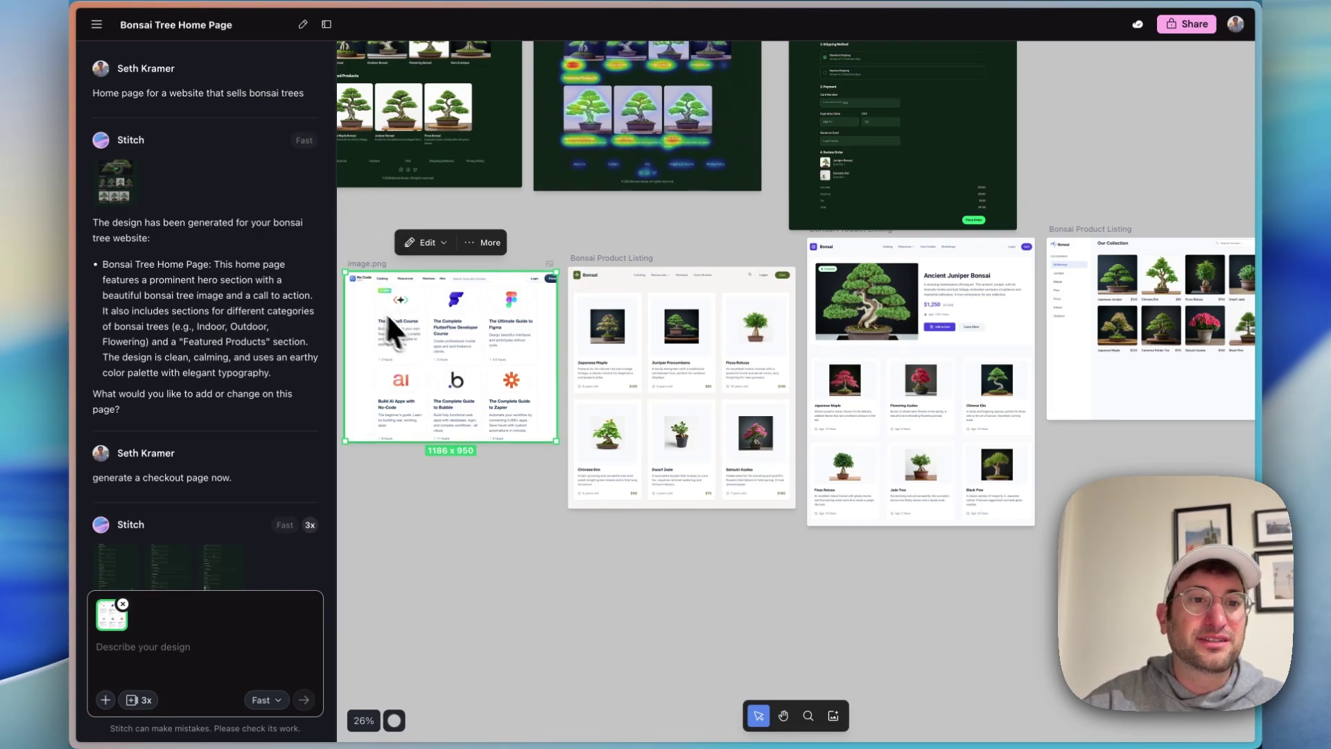
From all projects, submit 'generate 3 variations of this mock up' with the mockup attached.
click(97, 25)
click(86, 52)
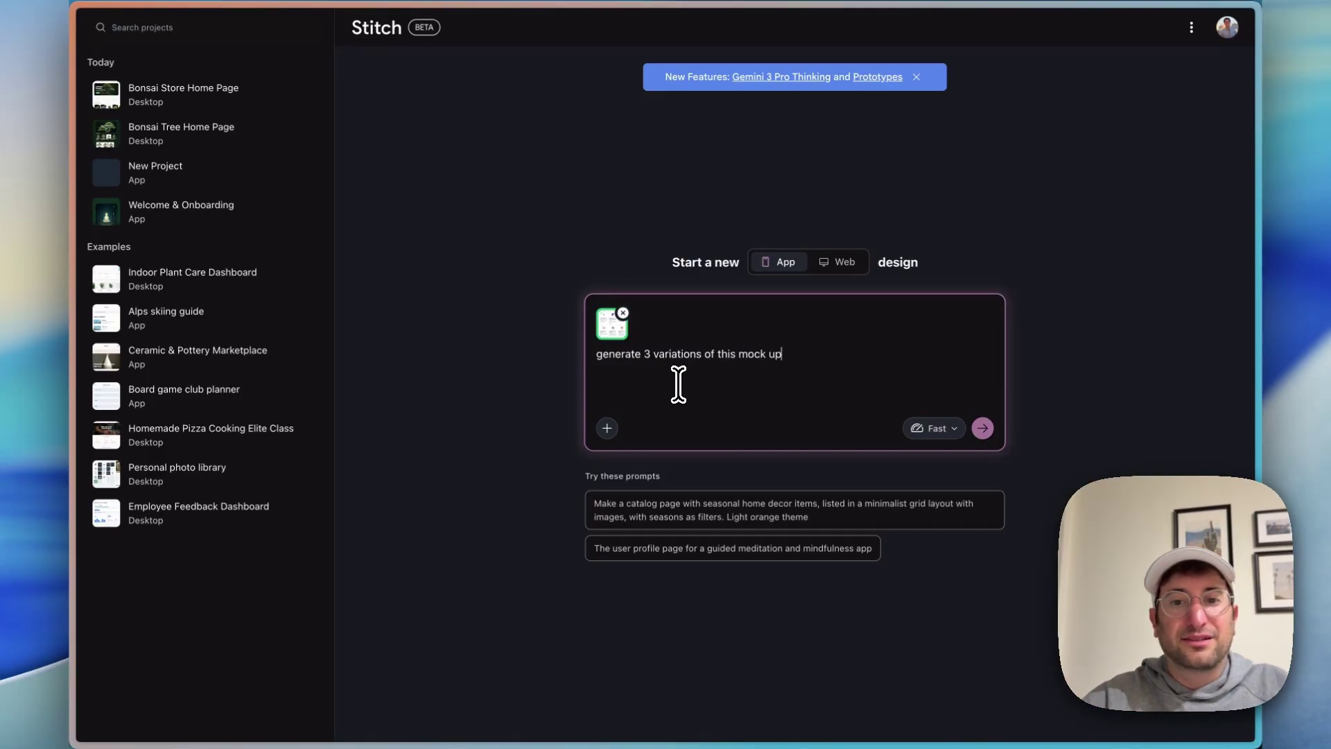
key(Return)
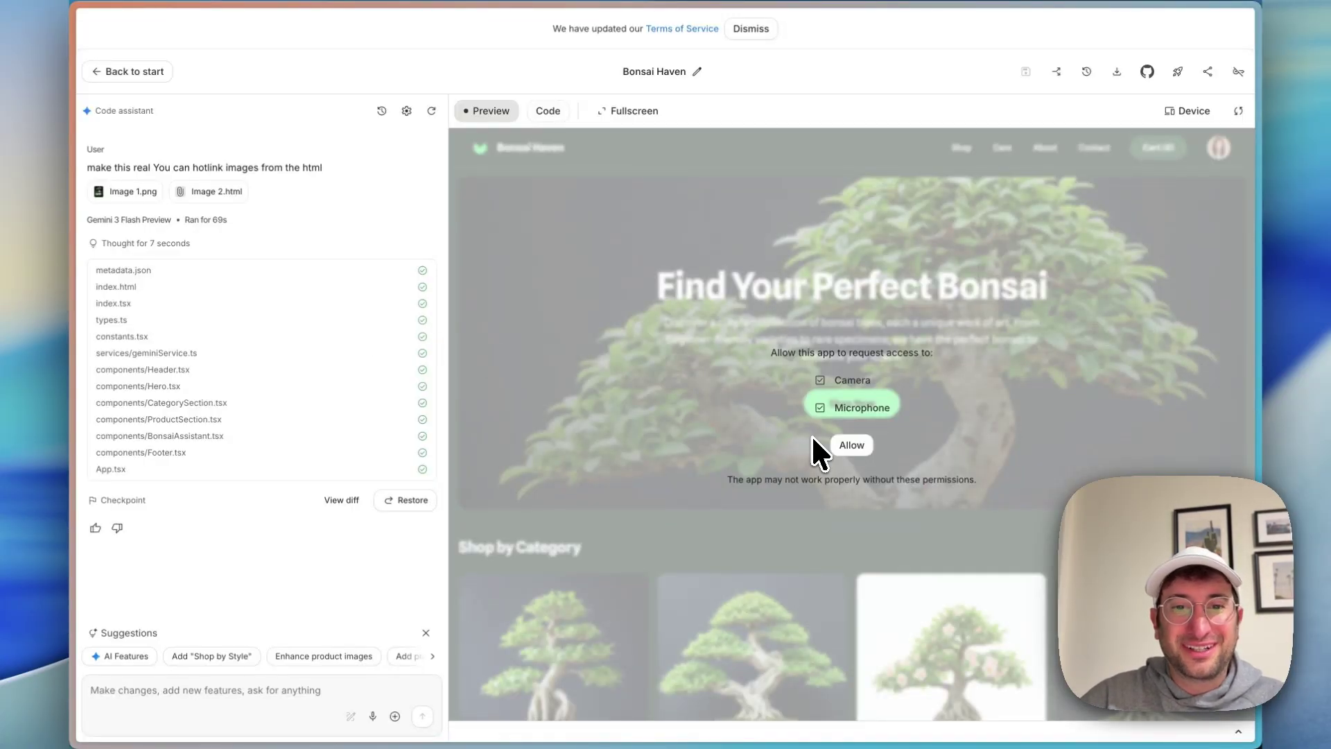
Allow camera and microphone access and scroll through the Bonsai Haven store preview.
click(852, 445)
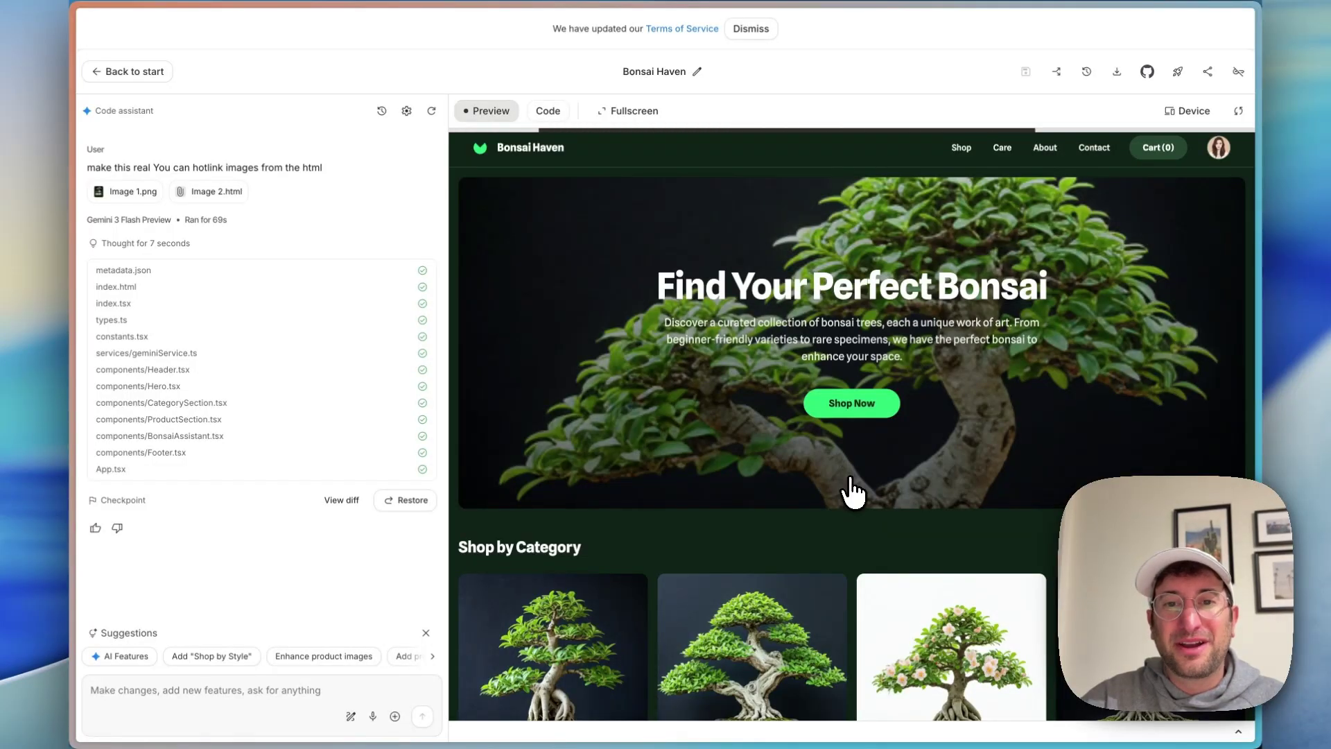
scroll(693, 399, down, 5)
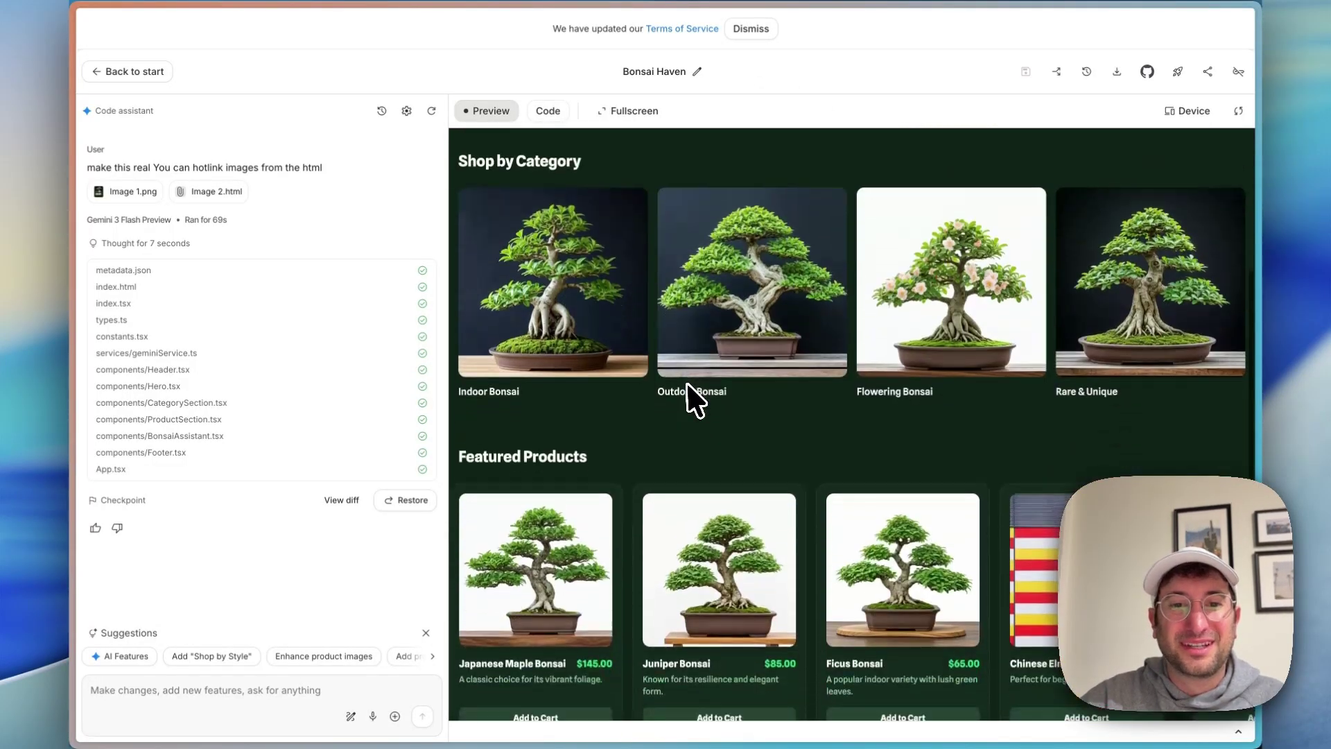
scroll(687, 385, down, 10)
scroll(689, 400, up, 12)
scroll(771, 414, down, 6)
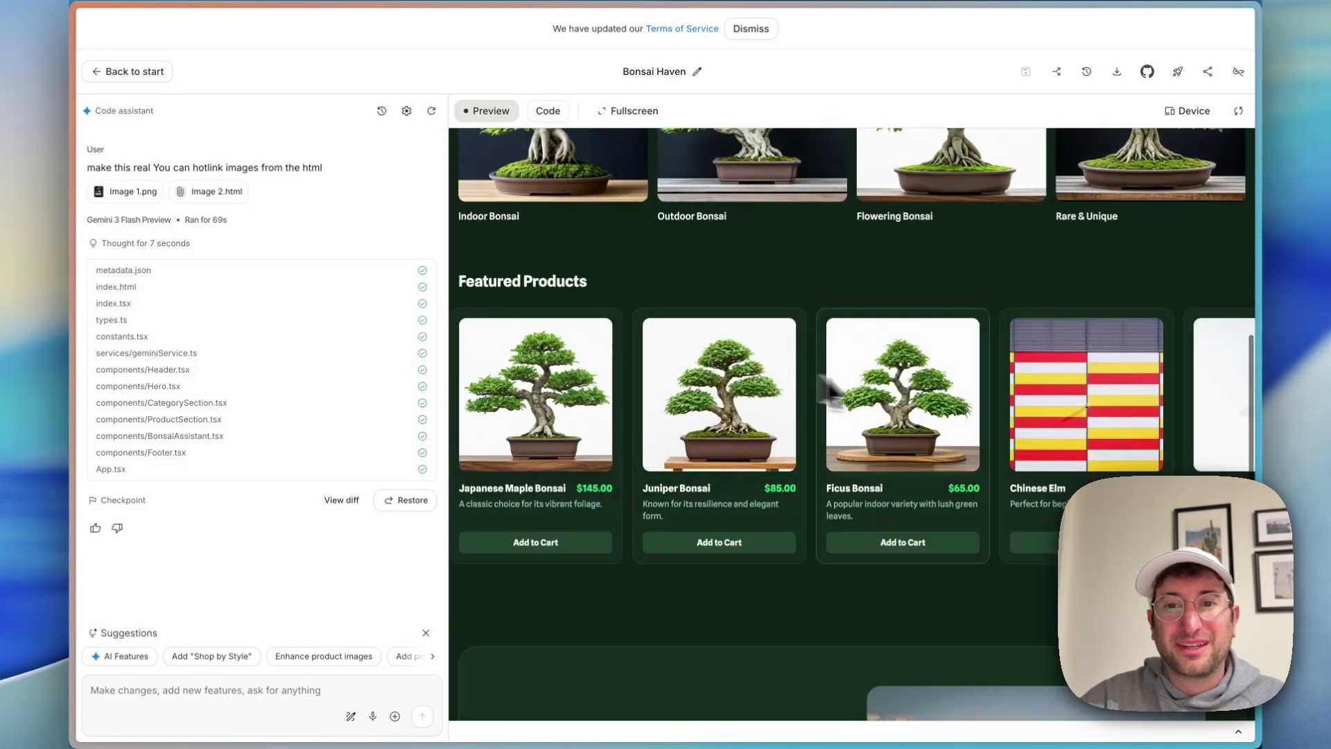
scroll(828, 391, up, 8)
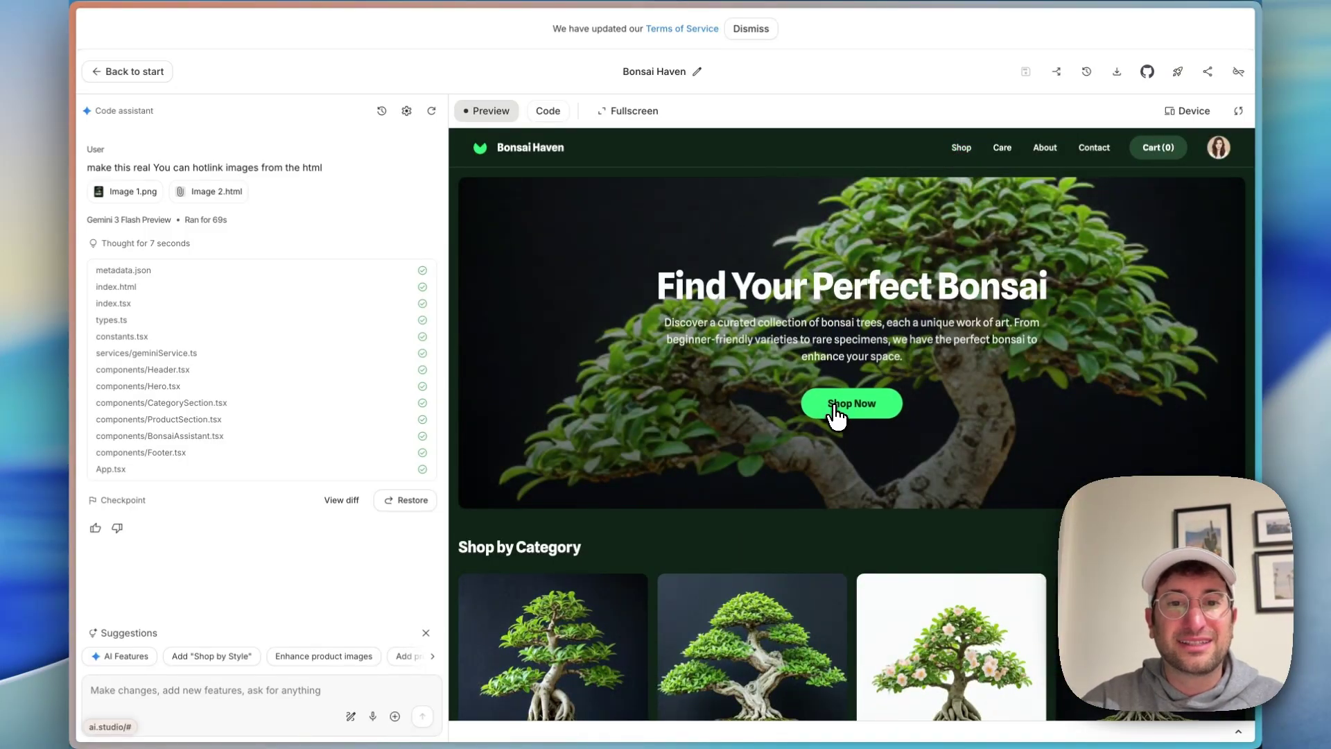
scroll(568, 464, down, 3)
scroll(575, 472, down, 5)
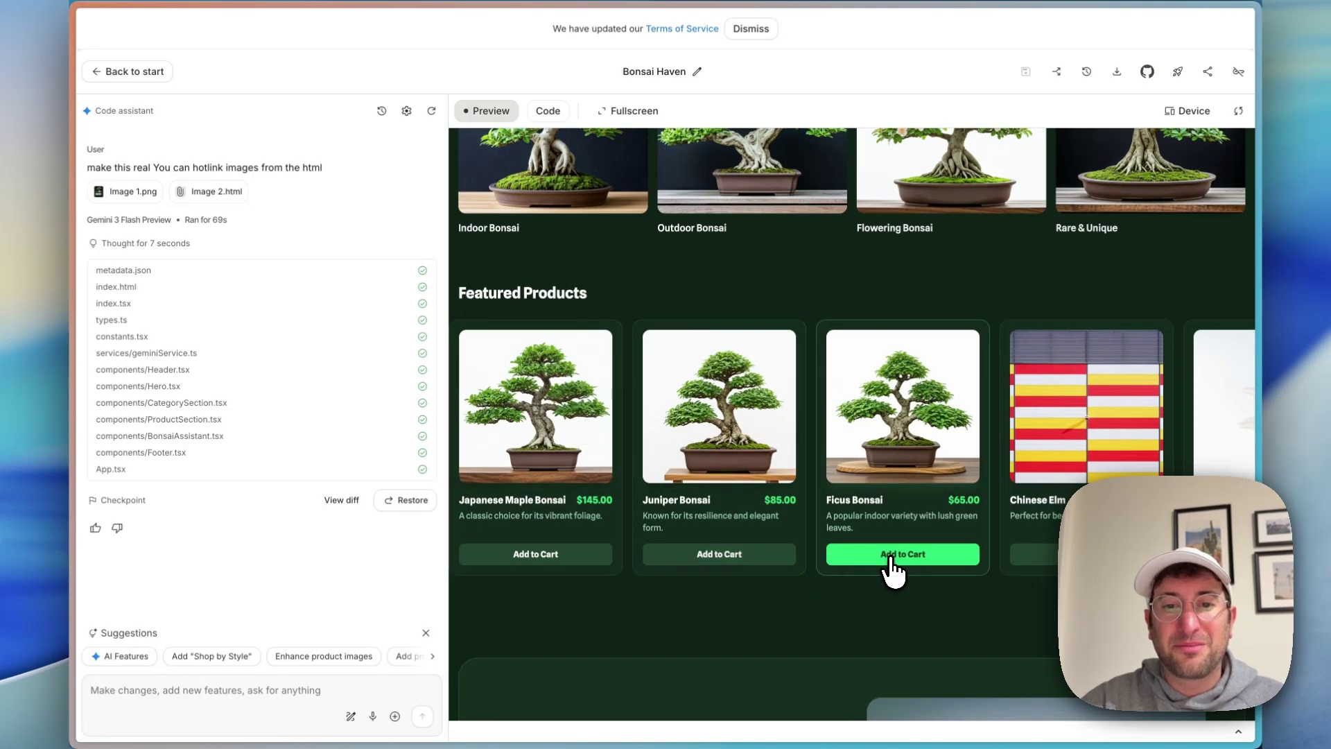
scroll(892, 564, down, 7)
click(655, 634)
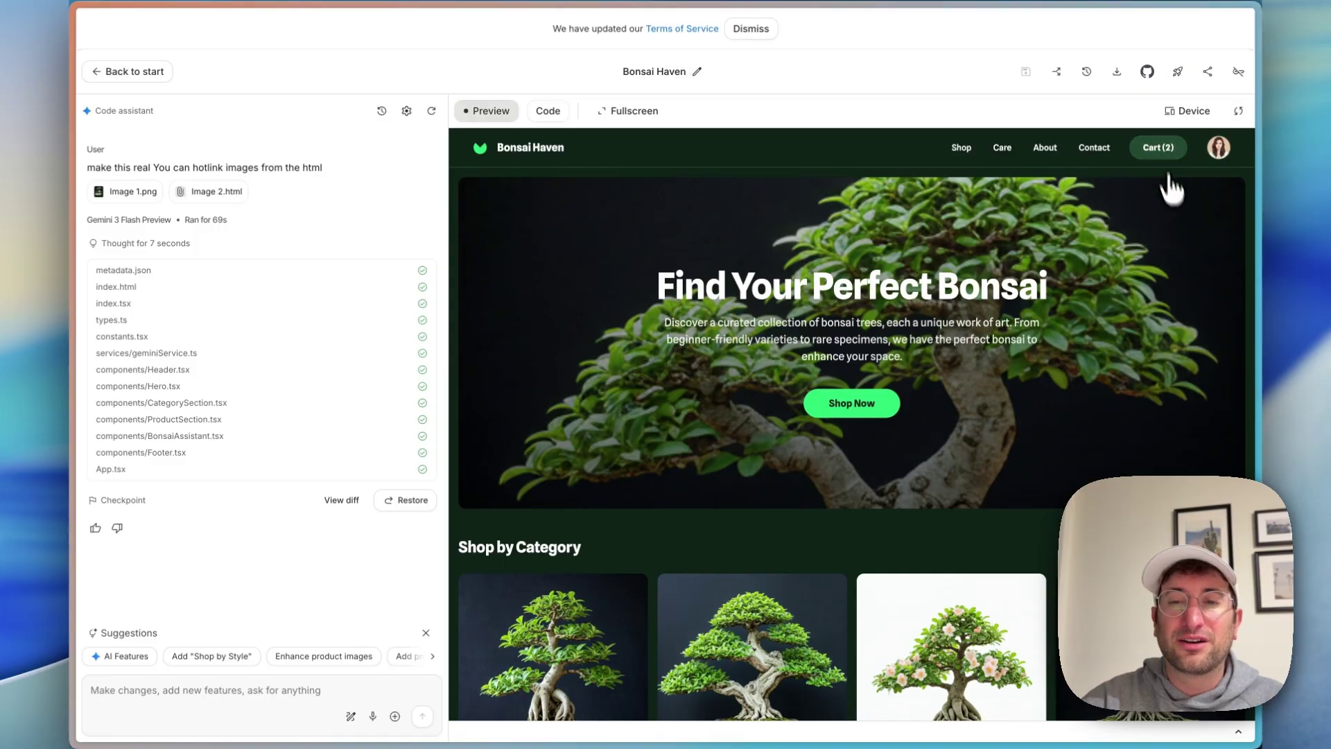
Chat with the Bonsai Assistant, read its reply, then close the chat.
click(1217, 683)
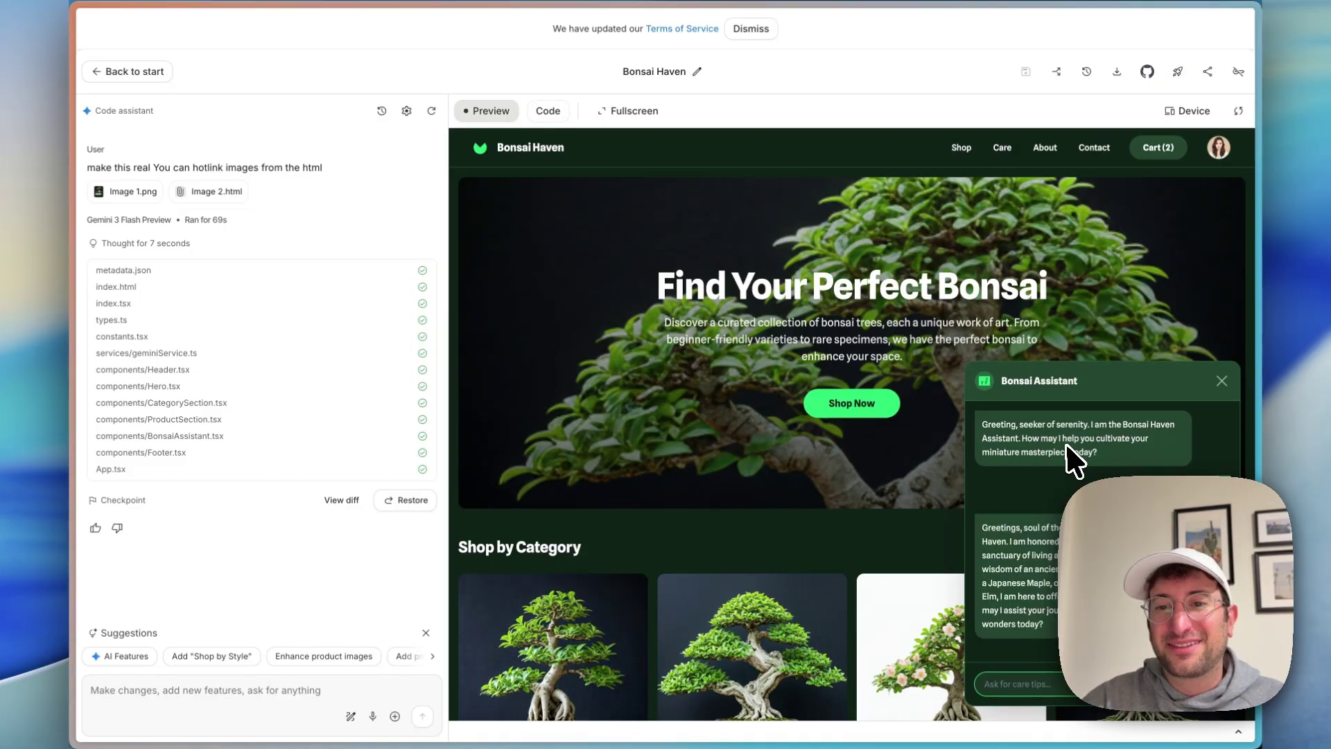
drag(1073, 459, 1071, 589)
click(1071, 589)
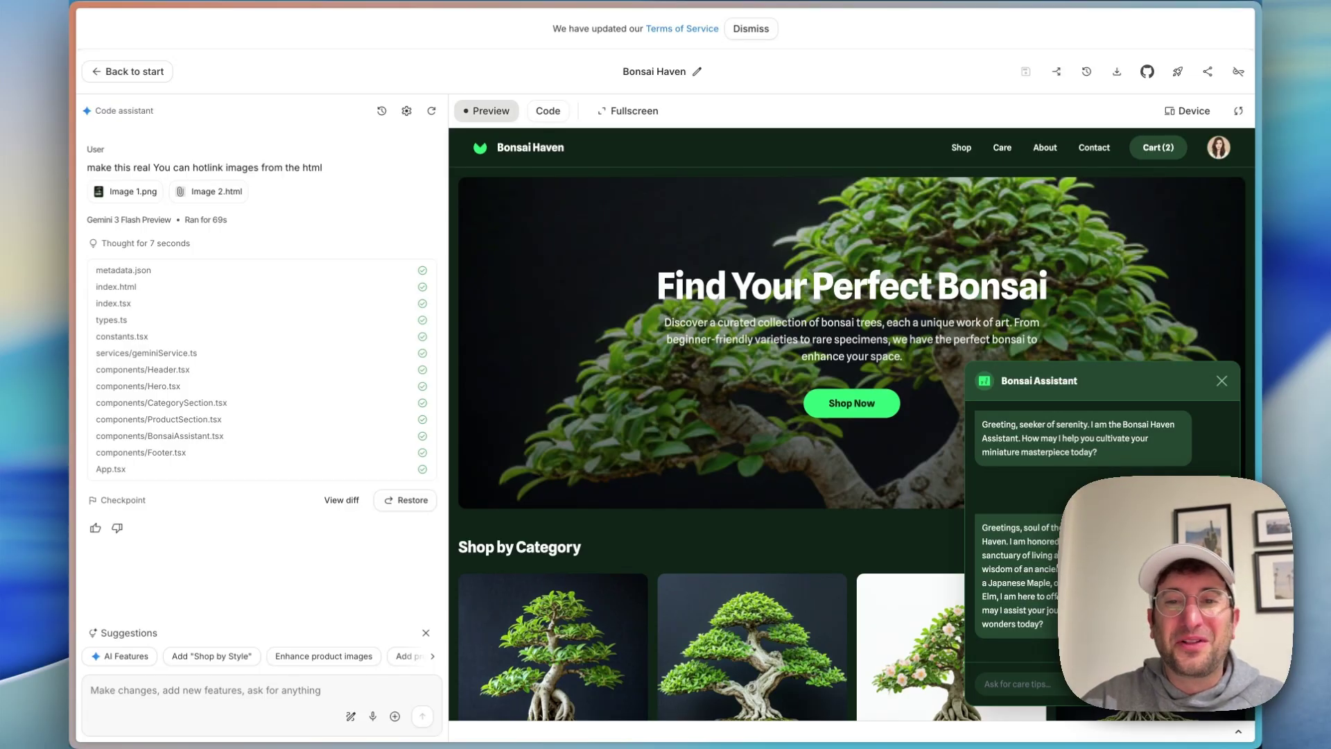
click(1221, 381)
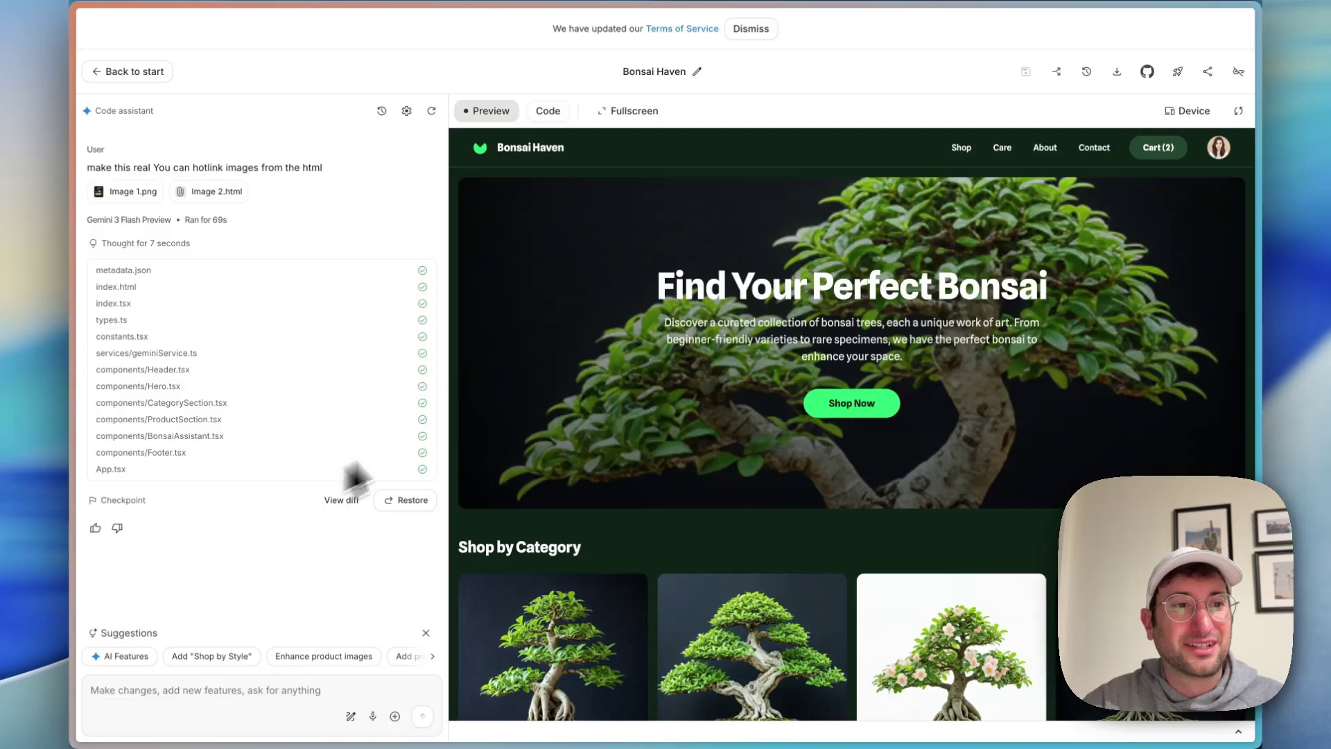
scroll(825, 305, down, 5)
scroll(825, 305, up, 5)
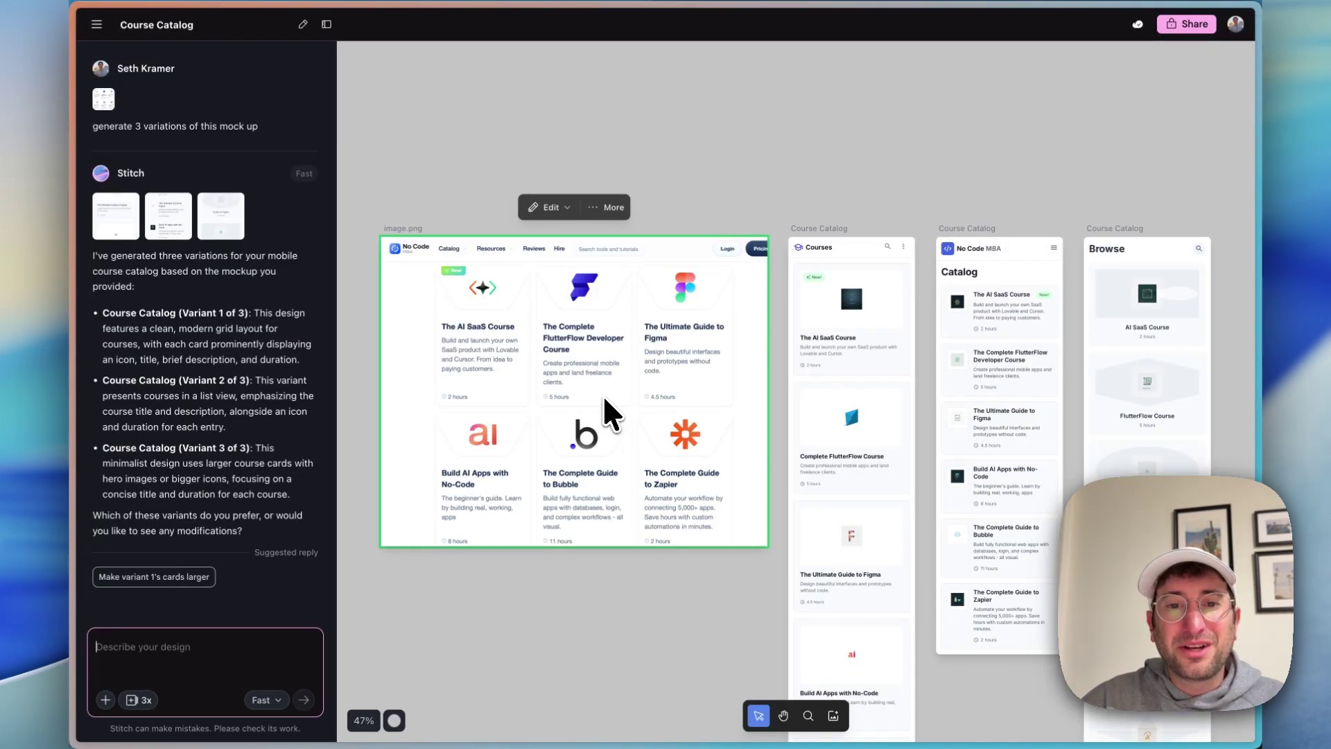
Select the Courses cards variation to inspect it beside the original course catalog mockup.
scroll(604, 400, right, 5)
scroll(602, 394, right, 2)
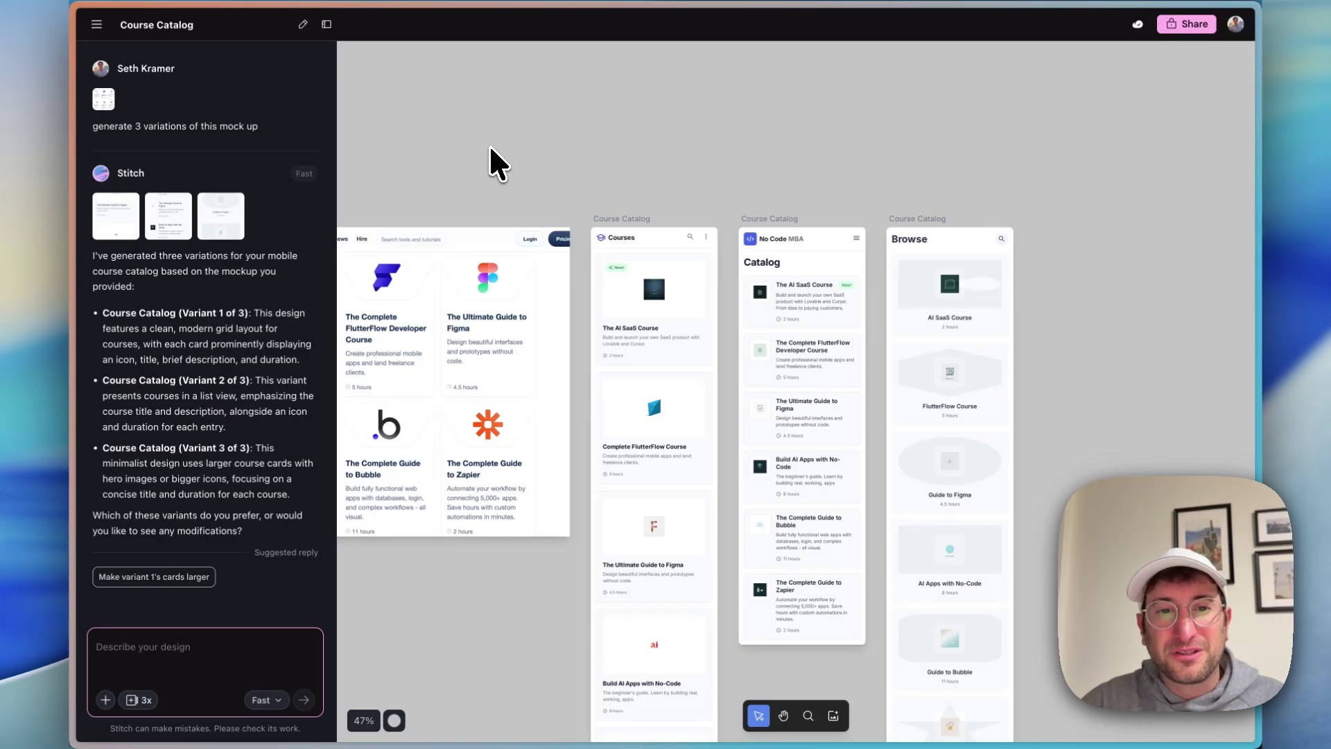
click(661, 360)
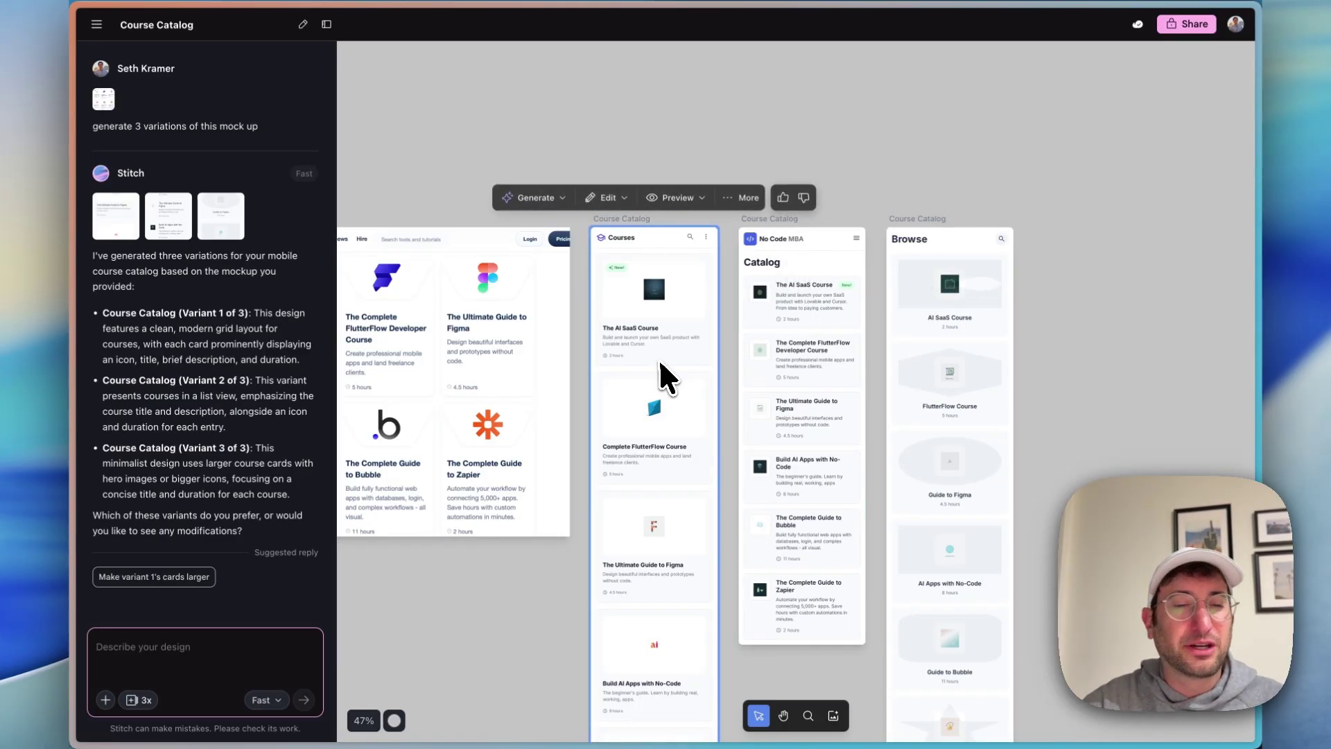
scroll(658, 358, up, 3)
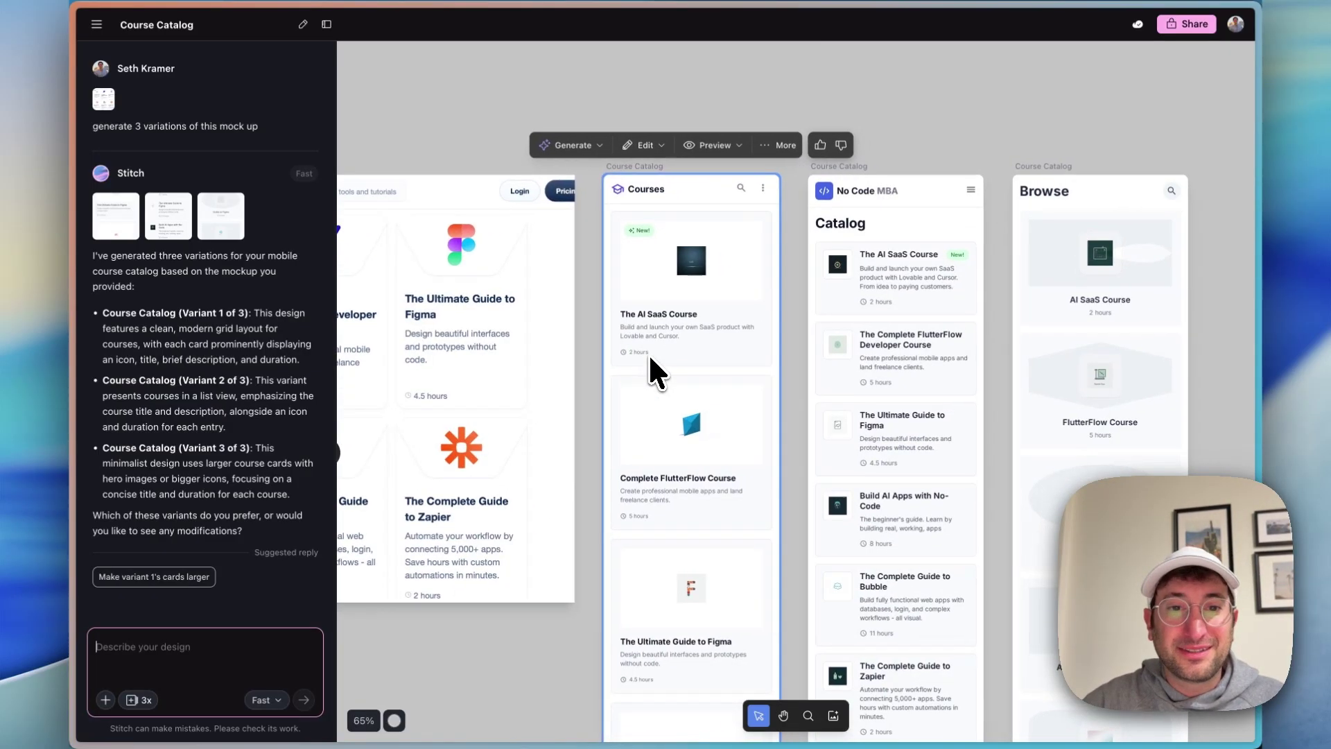
scroll(749, 451, left, 5)
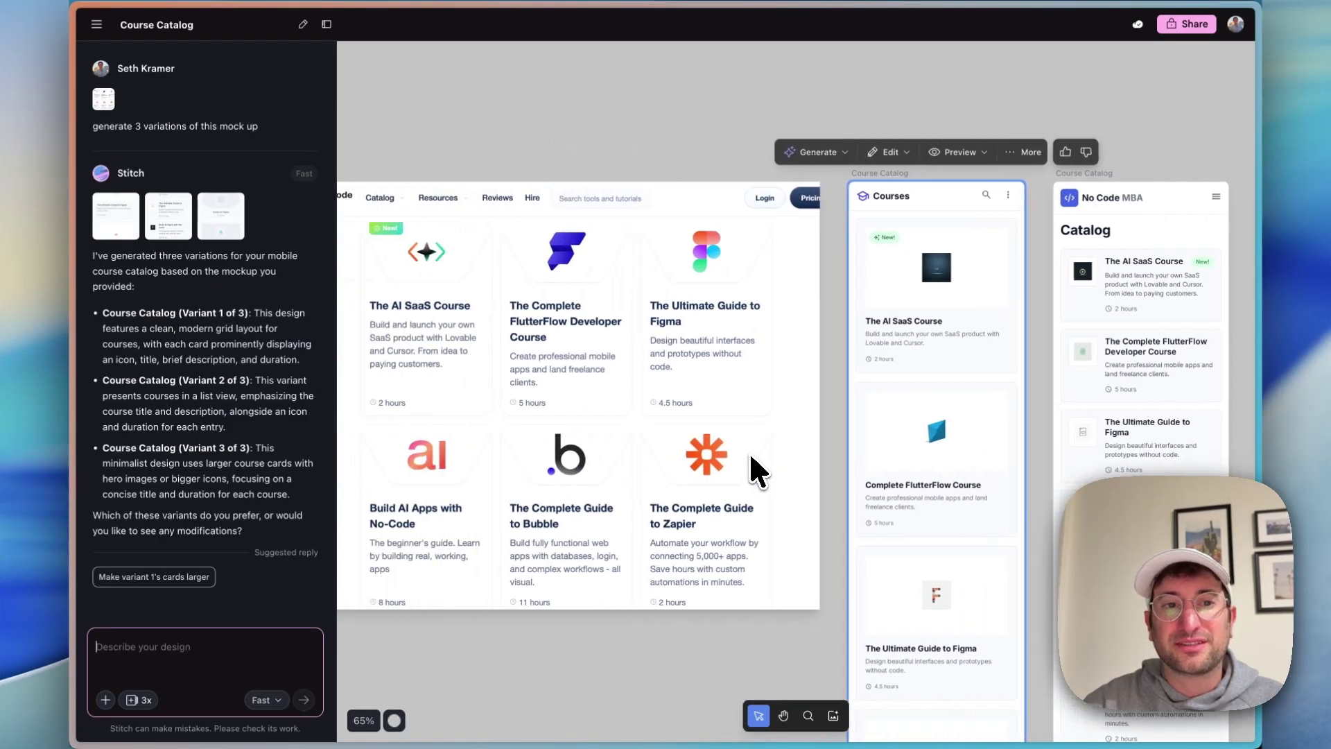
Select the No Code MBA Catalog list variation and compare it with the others.
scroll(892, 425, right, 5)
scroll(892, 426, down, 3)
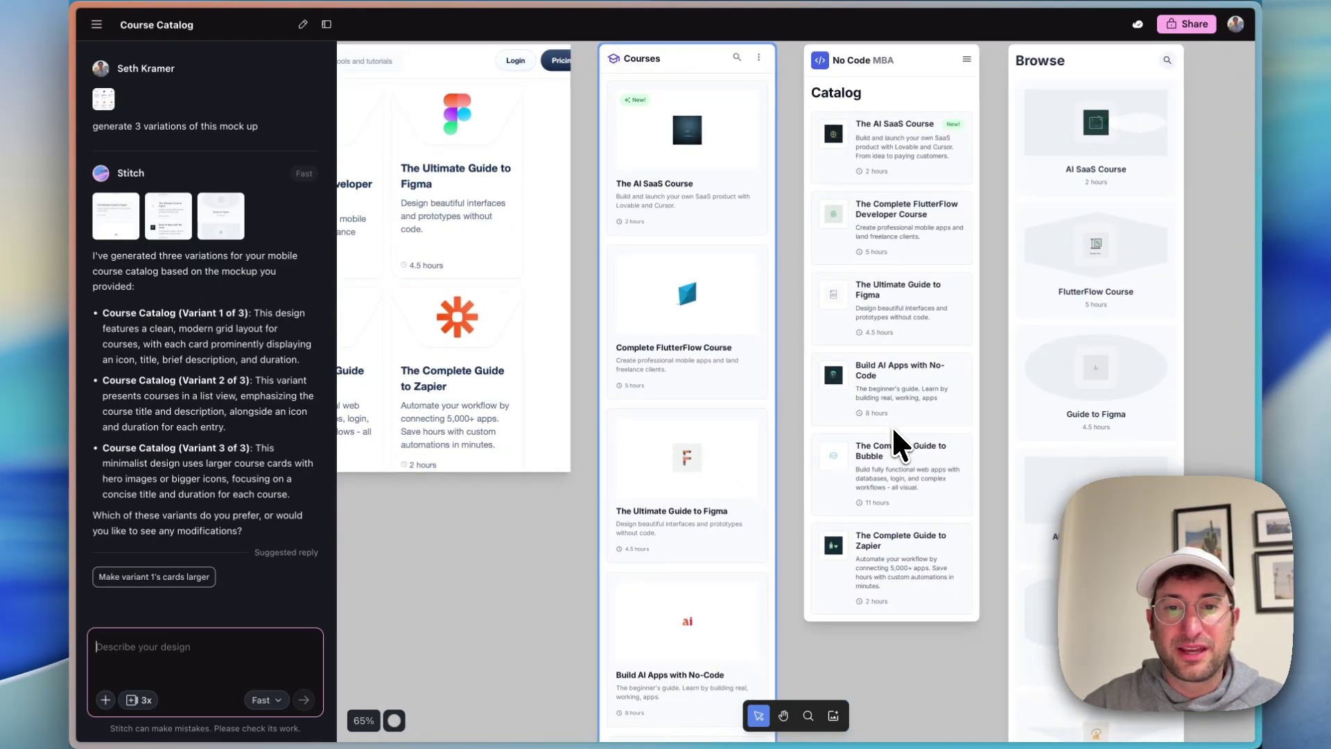
click(892, 426)
scroll(1031, 348, up, 3)
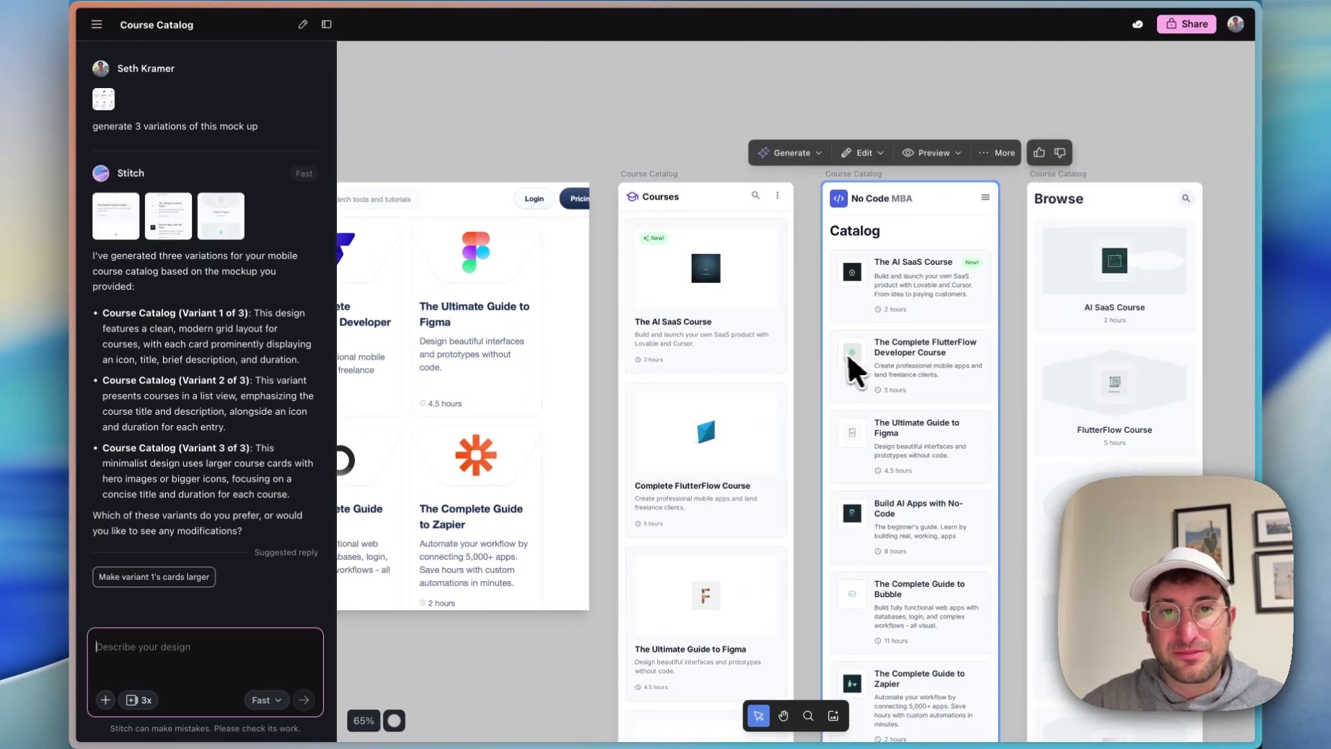
scroll(835, 352, left, 2)
scroll(835, 352, up, 1)
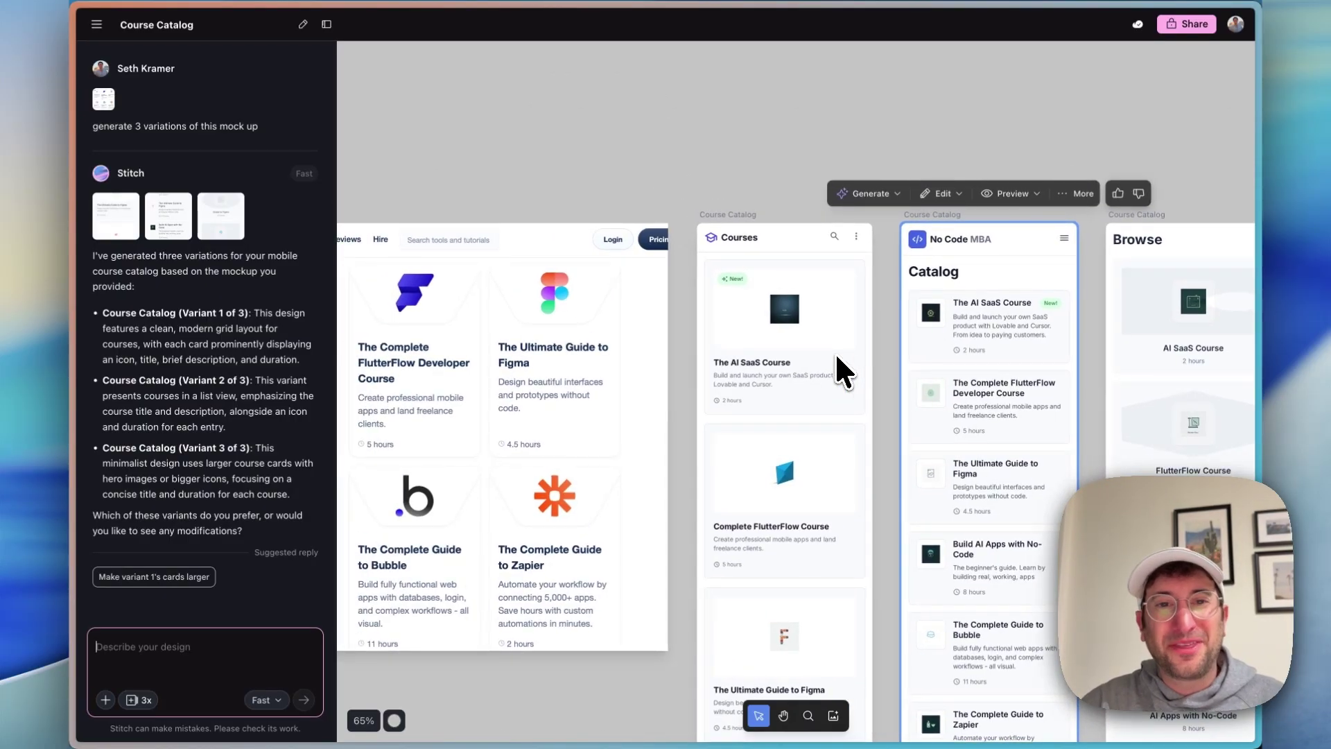